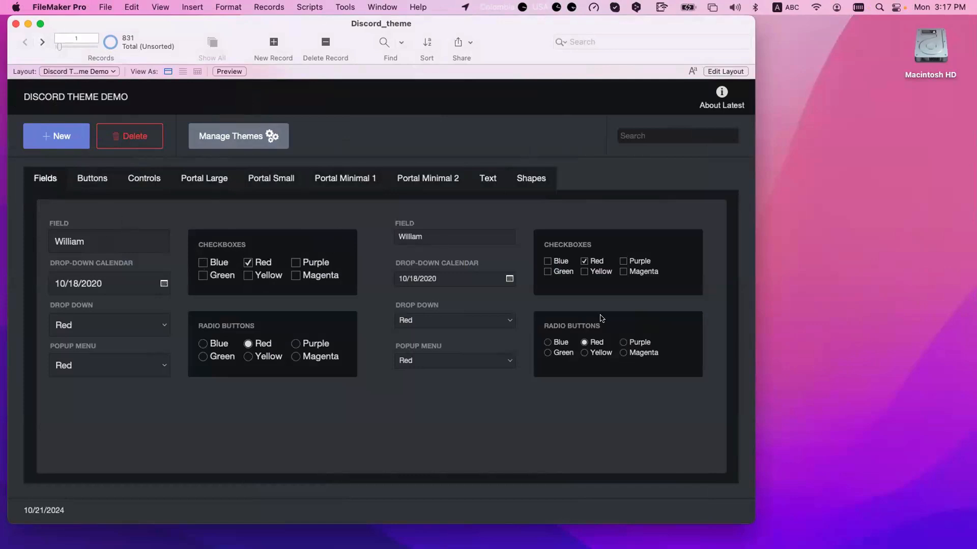
# Examine the large and small Drop Down fields and the large field's value list on the Fields page
pyautogui.click(117, 328)
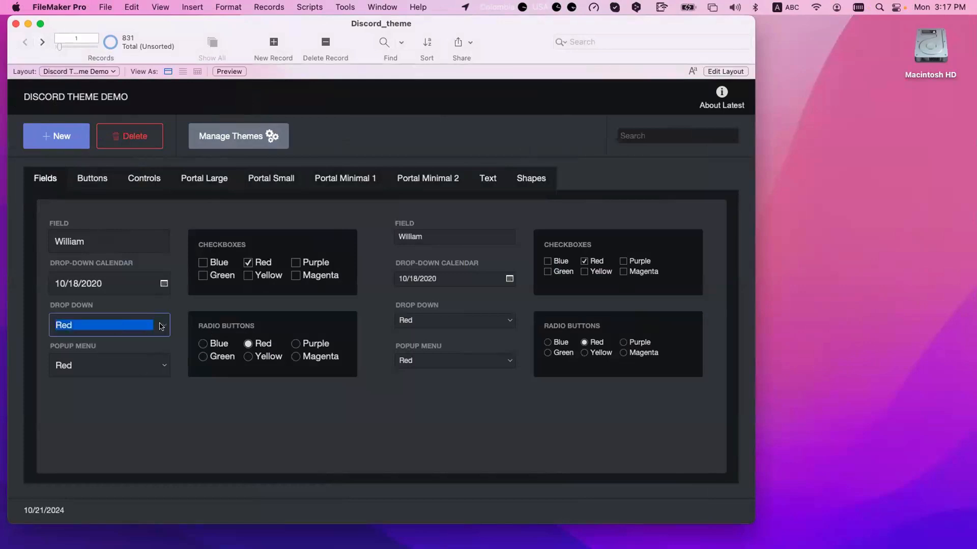
pyautogui.click(163, 327)
pyautogui.click(225, 415)
pyautogui.click(452, 321)
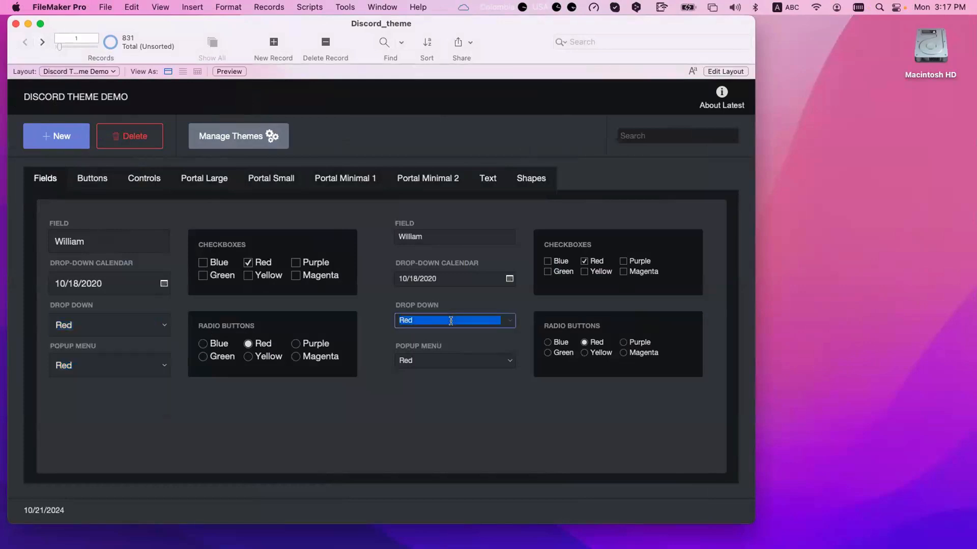
pyautogui.click(164, 326)
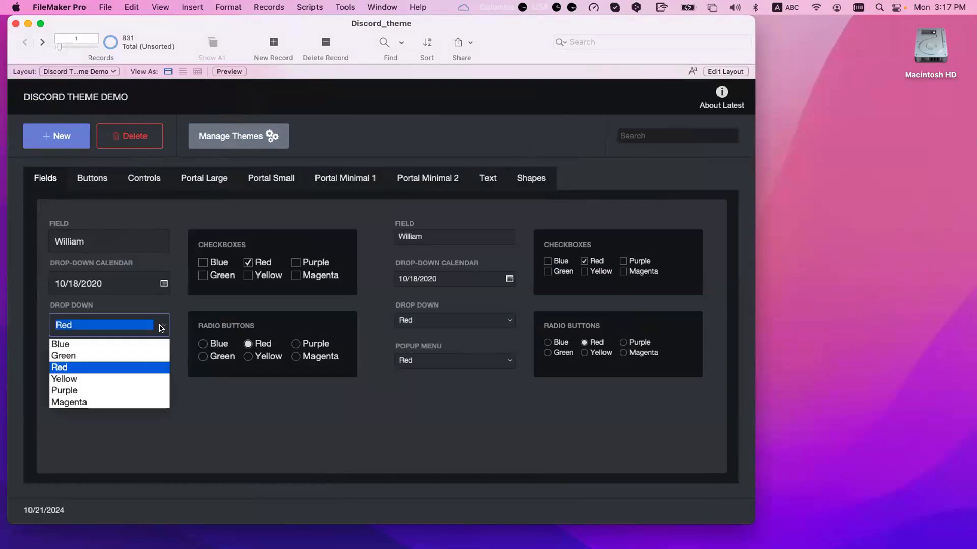
pyautogui.click(189, 322)
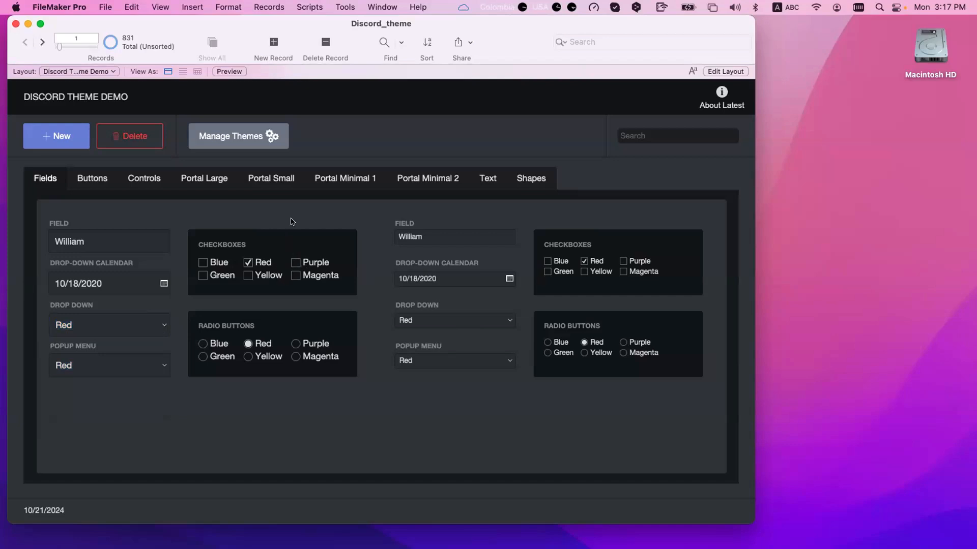
pyautogui.click(163, 327)
pyautogui.press('Escape')
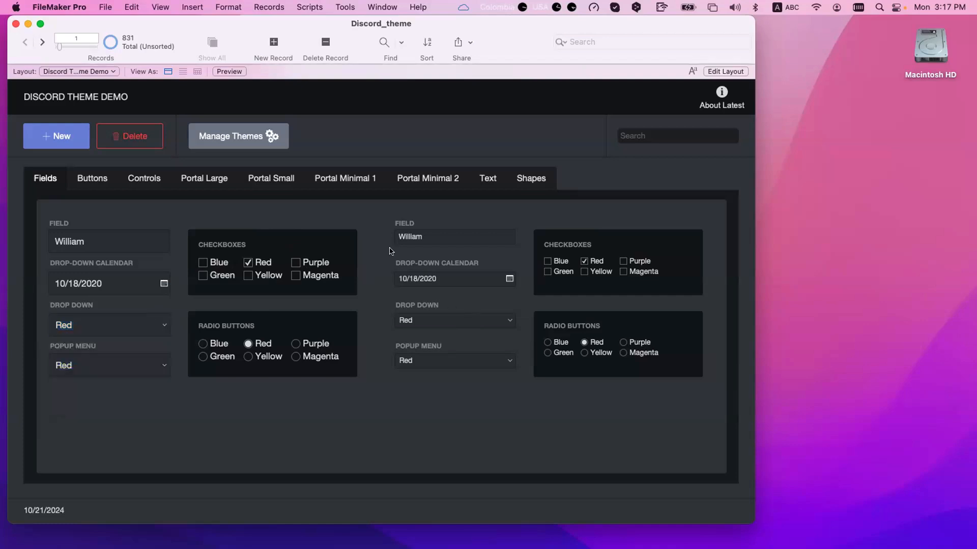
# Look through the Discord theme's button, control and portal style samples
pyautogui.click(103, 180)
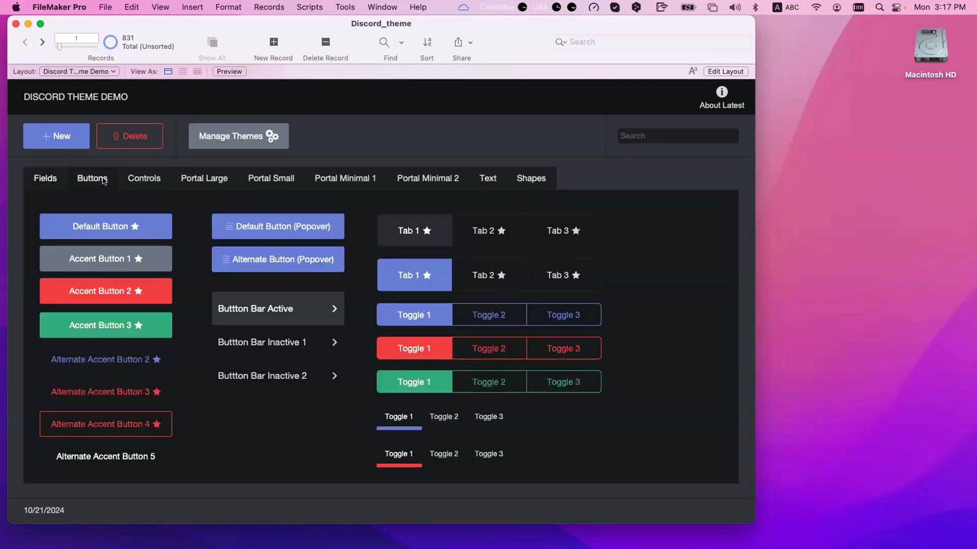
pyautogui.click(137, 178)
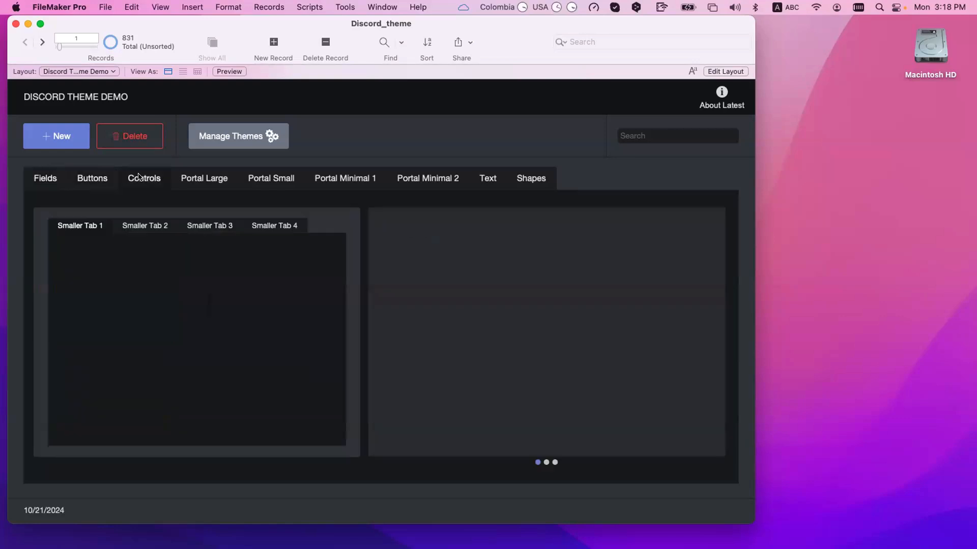
pyautogui.click(77, 181)
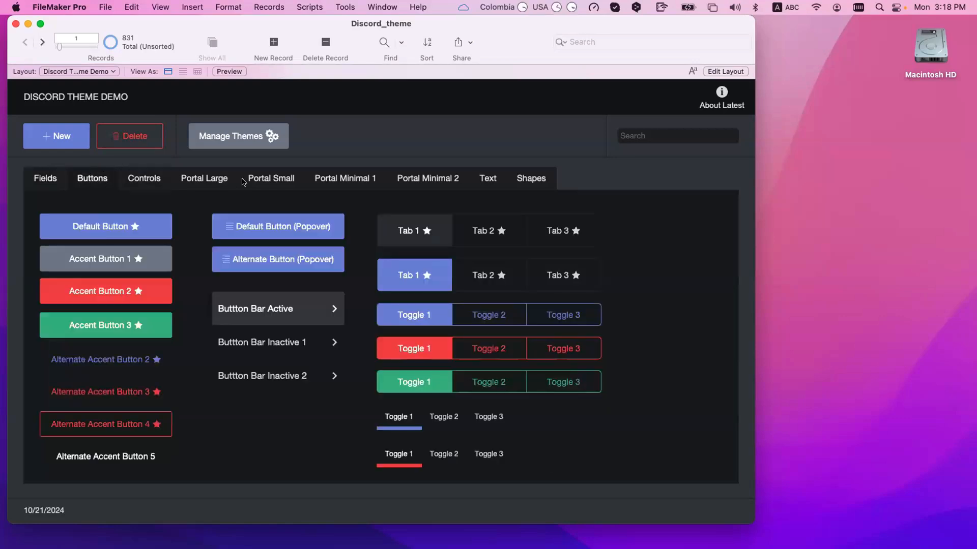
pyautogui.click(339, 182)
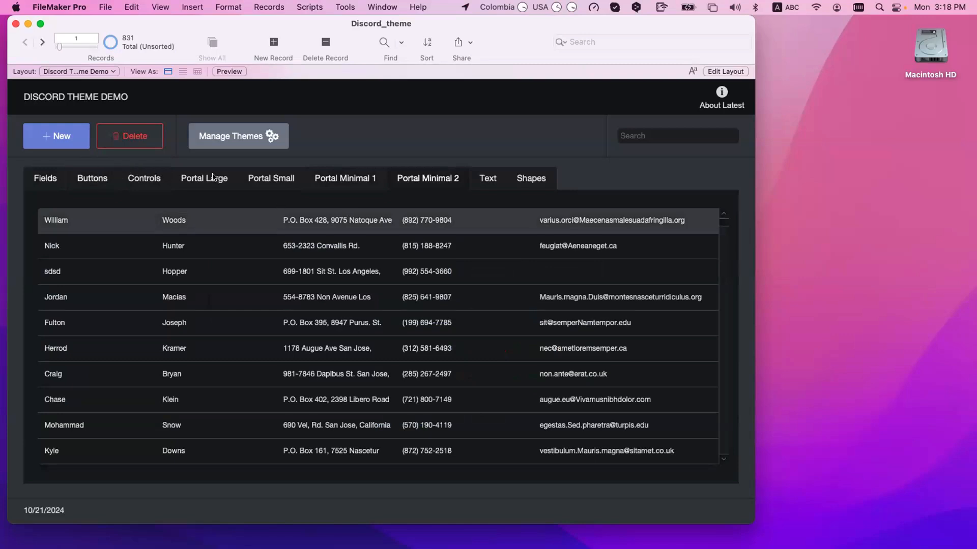
pyautogui.click(343, 178)
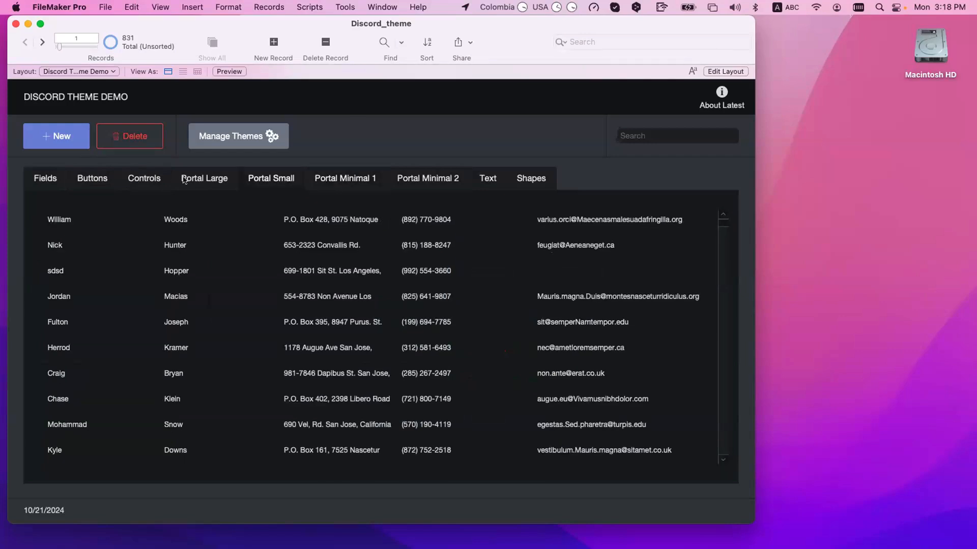
pyautogui.click(144, 178)
pyautogui.click(61, 178)
pyautogui.click(135, 174)
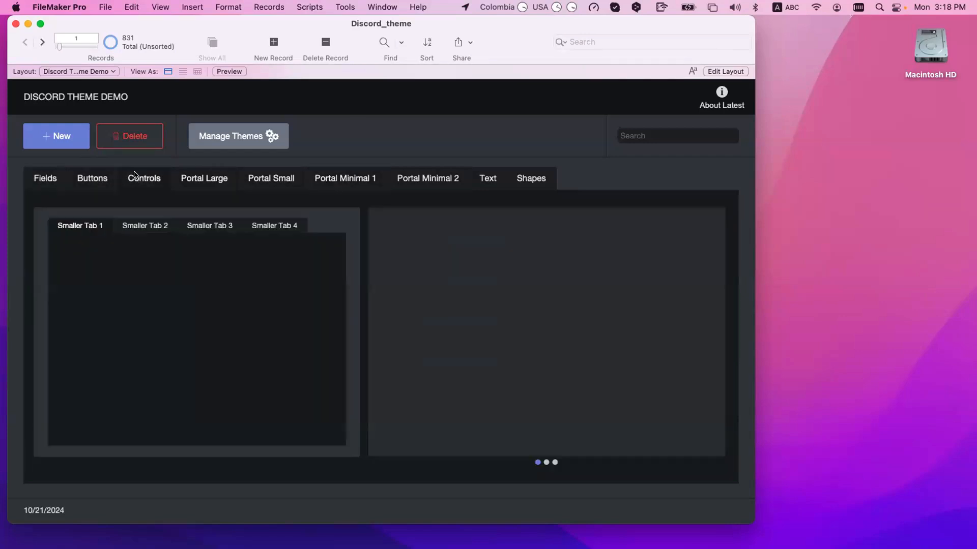
# Examine the smaller tabs and the slide panel among the control samples, and return to the Fields samples
pyautogui.click(142, 231)
pyautogui.click(94, 222)
pyautogui.click(132, 225)
pyautogui.click(546, 463)
pyautogui.click(96, 178)
pyautogui.click(39, 180)
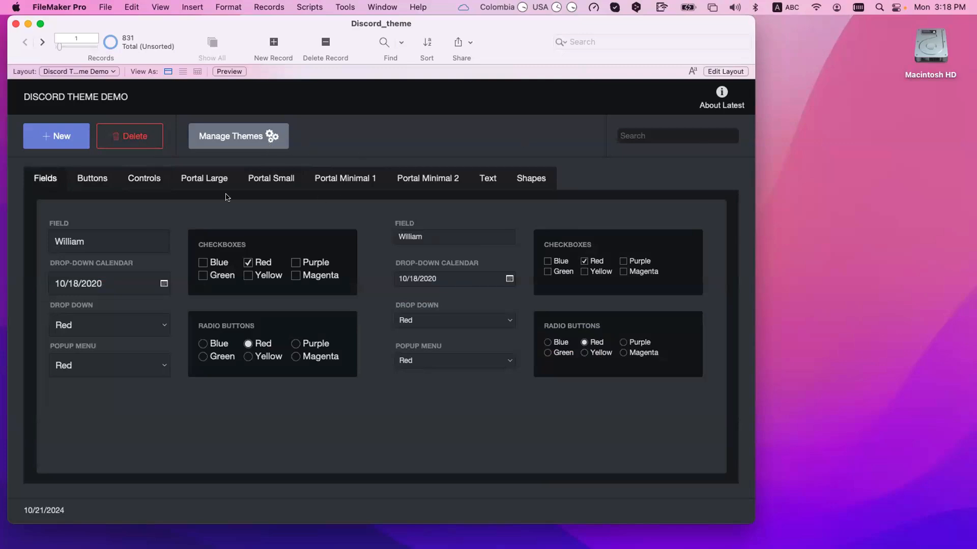
# Create a blank FileMaker file named New Theme on the Desktop
pyautogui.click(105, 7)
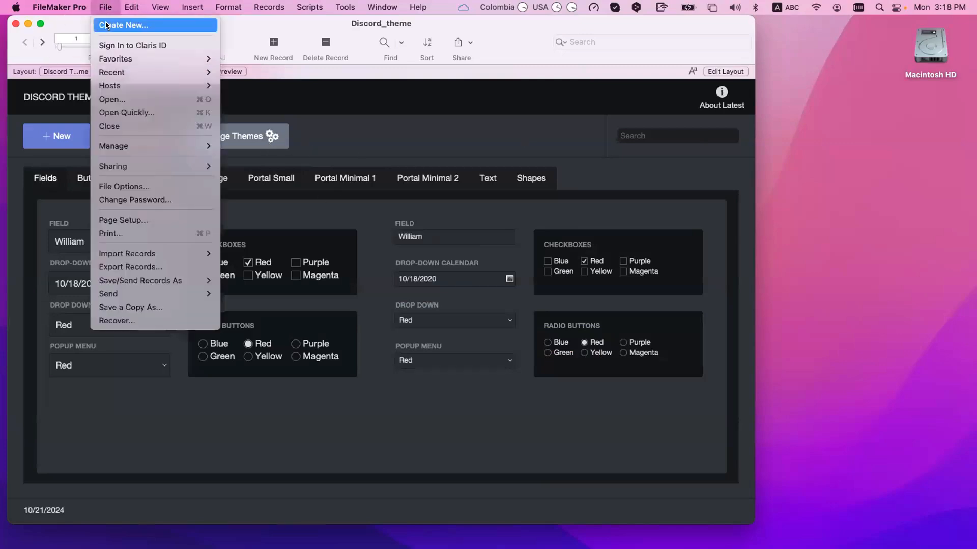
pyautogui.click(257, 199)
pyautogui.press('super+n')
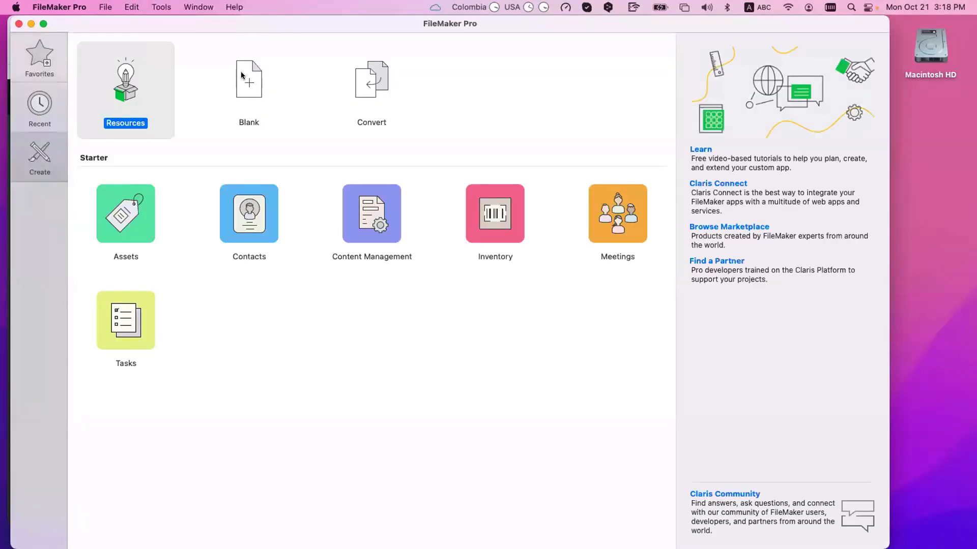
pyautogui.click(241, 75)
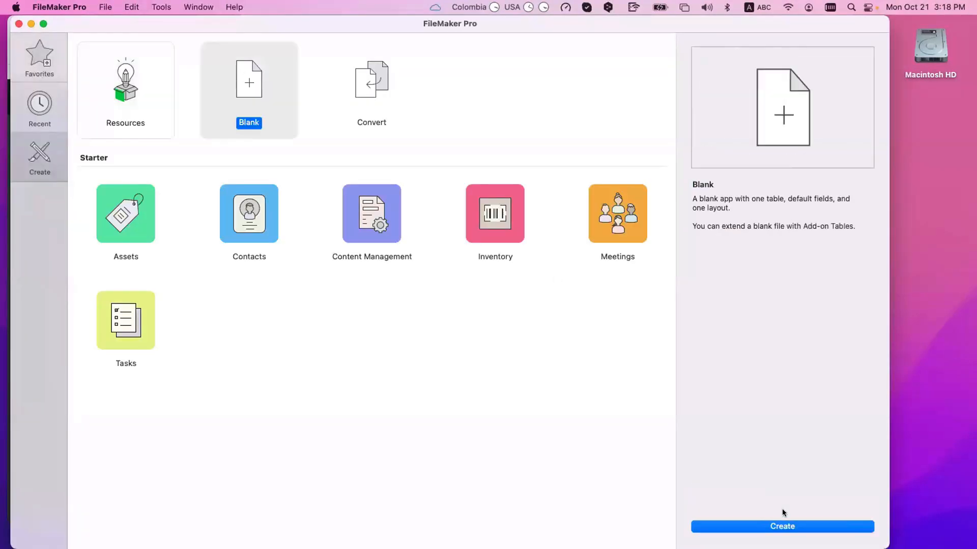
pyautogui.click(782, 526)
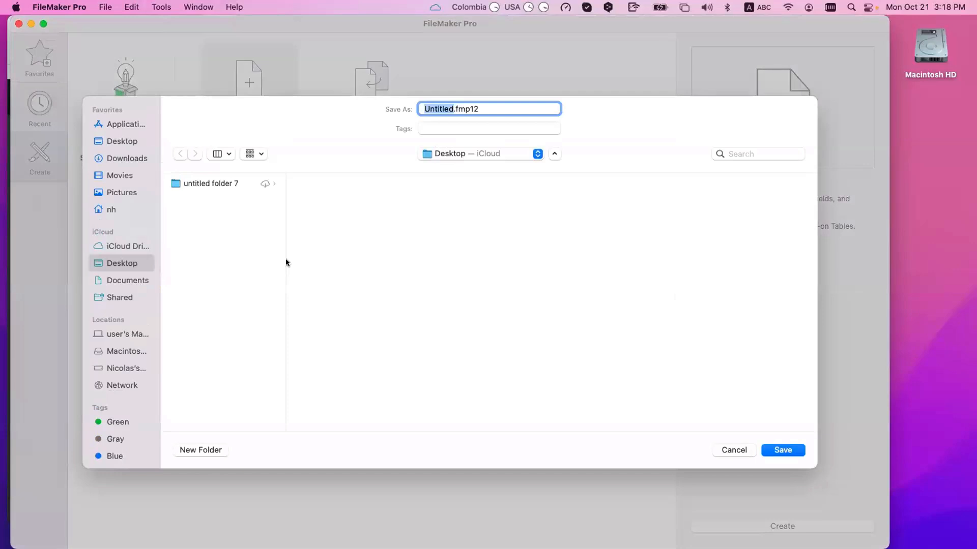
pyautogui.write('New ')
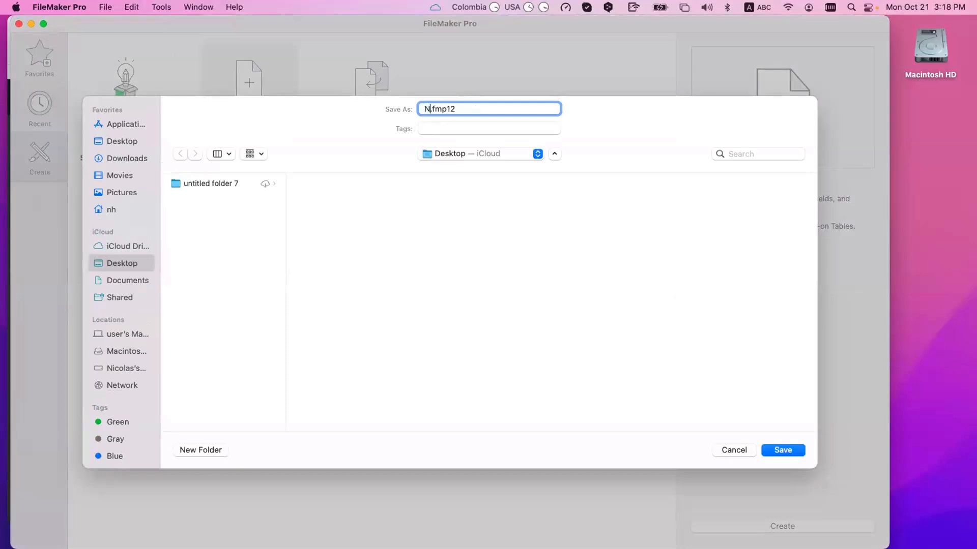
pyautogui.write('Theme')
pyautogui.click(780, 452)
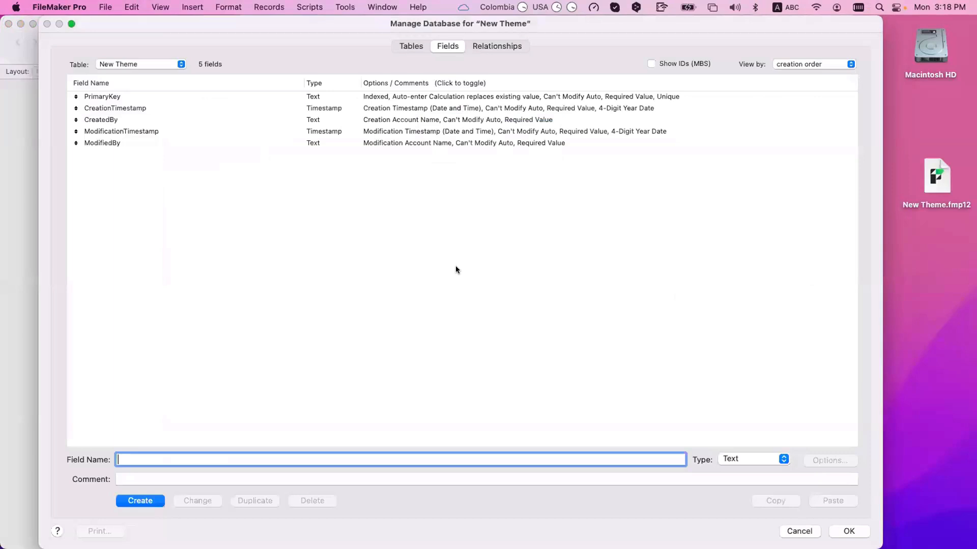
# Delete all the default fields from the New Theme table
pyautogui.click(463, 273)
pyautogui.press('super+a')
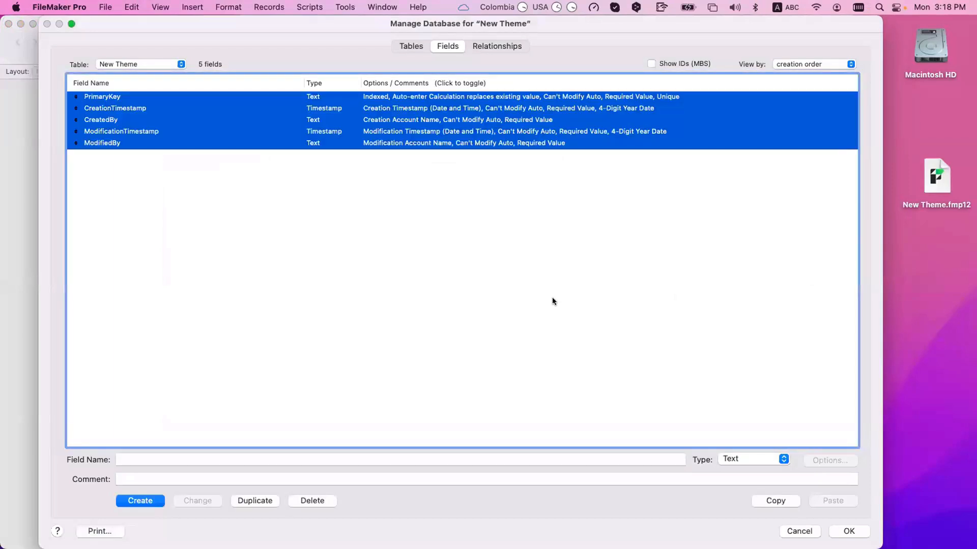
pyautogui.click(493, 392)
pyautogui.press('super+a')
pyautogui.press('BackSpace')
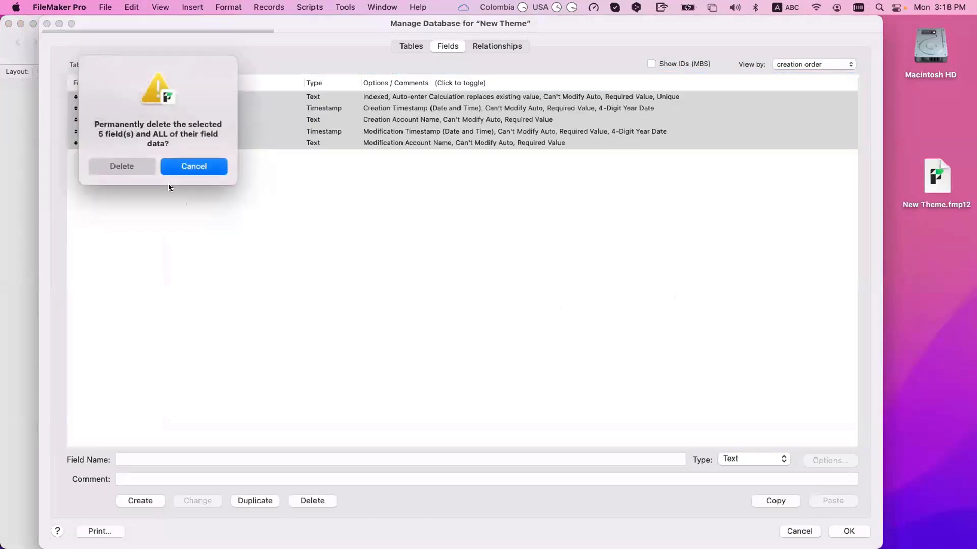
pyautogui.click(131, 167)
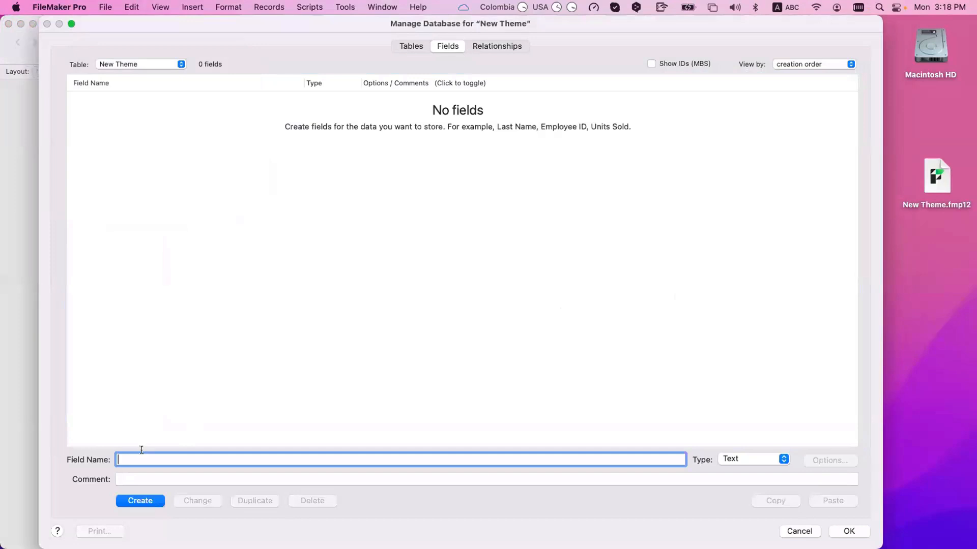
# Create two text fields named Text and Number in the New Theme table
pyautogui.write('Fie')
pyautogui.press('BackSpace')
pyautogui.press('BackSpace')
pyautogui.press('BackSpace')
pyautogui.write('Tezt')
pyautogui.press('Return')
pyautogui.write('Numbers')
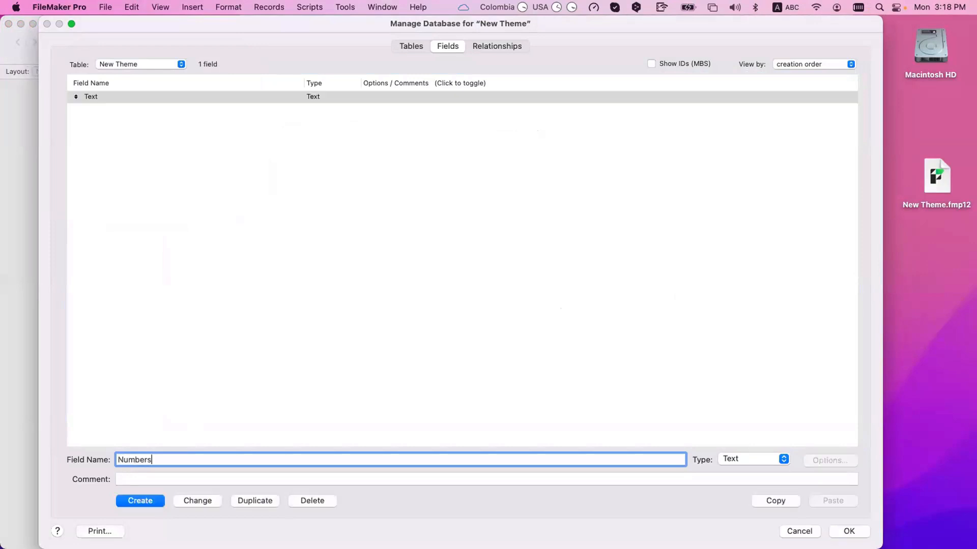
pyautogui.press('Return')
pyautogui.press('Right')
pyautogui.press('BackSpace')
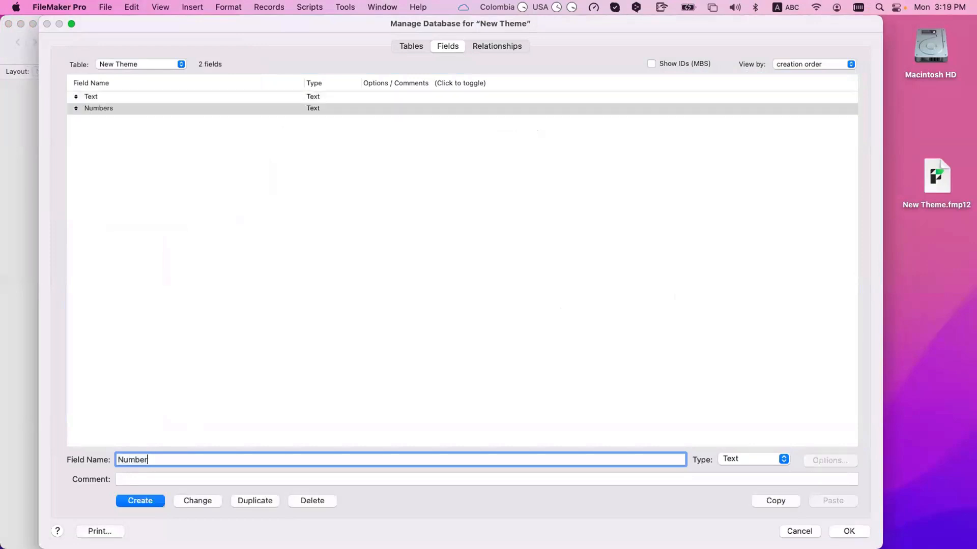
pyautogui.click(197, 500)
# Add two more fields named Date and Time to the table
pyautogui.write('Date')
pyautogui.click(145, 502)
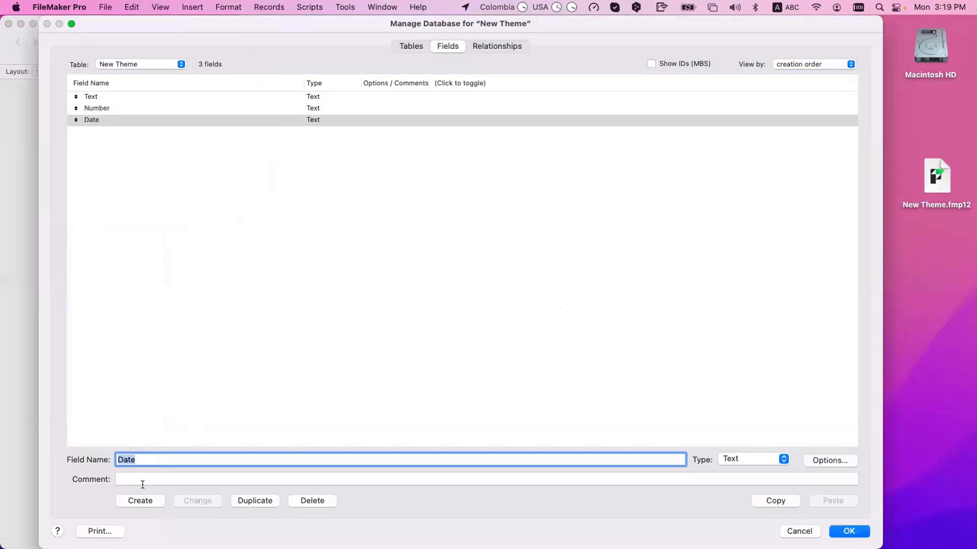
pyautogui.write('Time')
pyautogui.click(142, 501)
# Change the Time field's type to Time and the Date field's type to Date
pyautogui.click(783, 459)
pyautogui.click(783, 501)
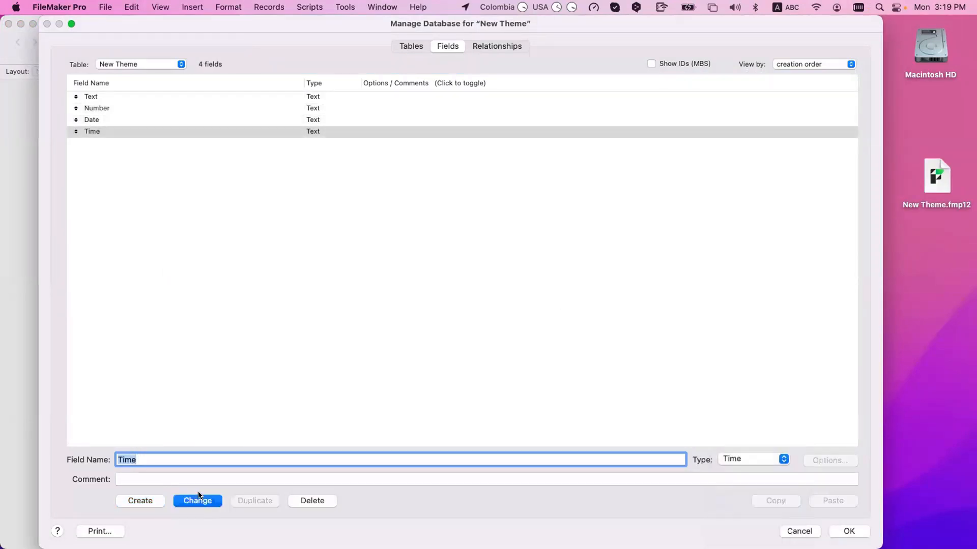
pyautogui.click(198, 499)
pyautogui.click(92, 121)
pyautogui.click(783, 459)
pyautogui.click(779, 486)
pyautogui.click(193, 503)
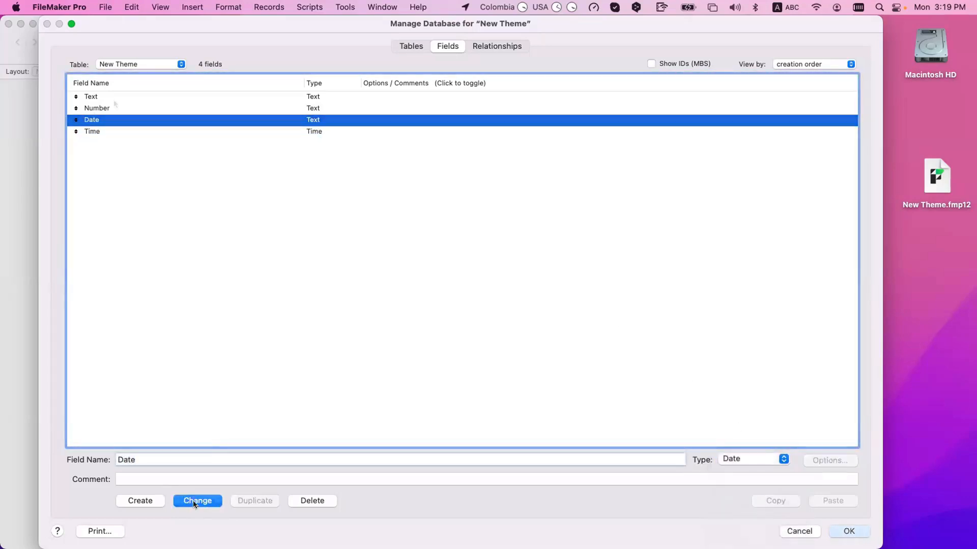
# Change the Number field's type to Number and save the database definition
pyautogui.click(97, 109)
pyautogui.click(763, 459)
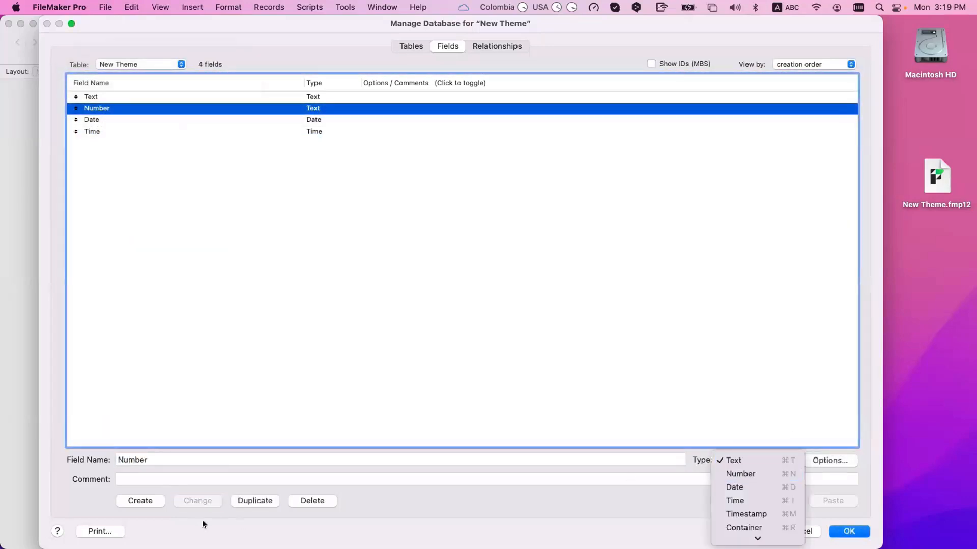
pyautogui.click(748, 473)
pyautogui.press('Return')
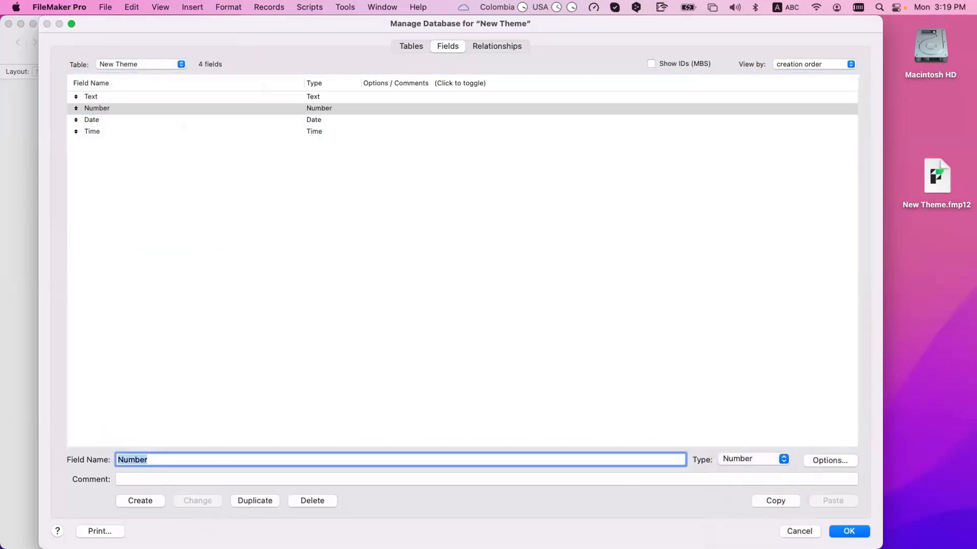
pyautogui.click(849, 531)
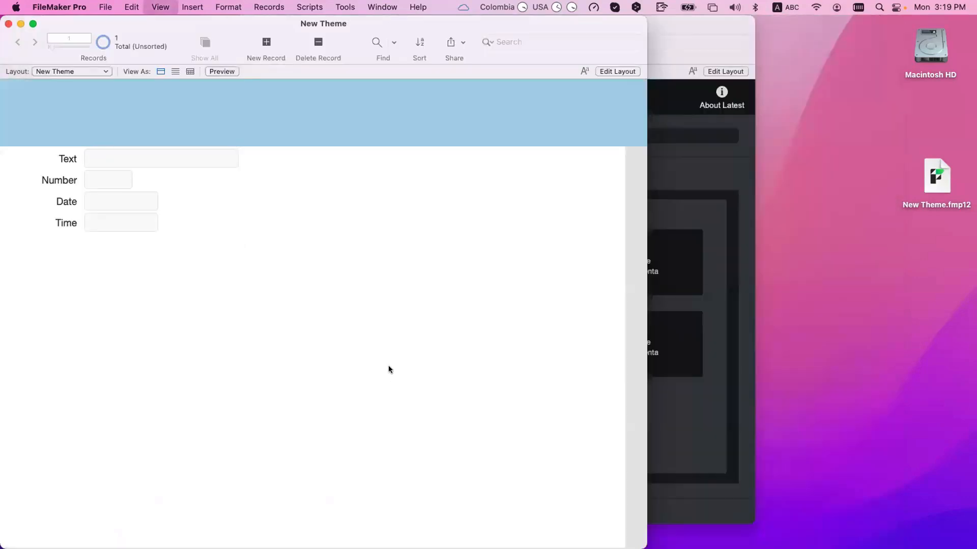
# In Layout mode, delete all fields and labels from the layout along with the Top Navigation part
pyautogui.press('super+l')
pyautogui.moveTo(480, 259); pyautogui.dragTo(195, 141)
pyautogui.press('BackSpace')
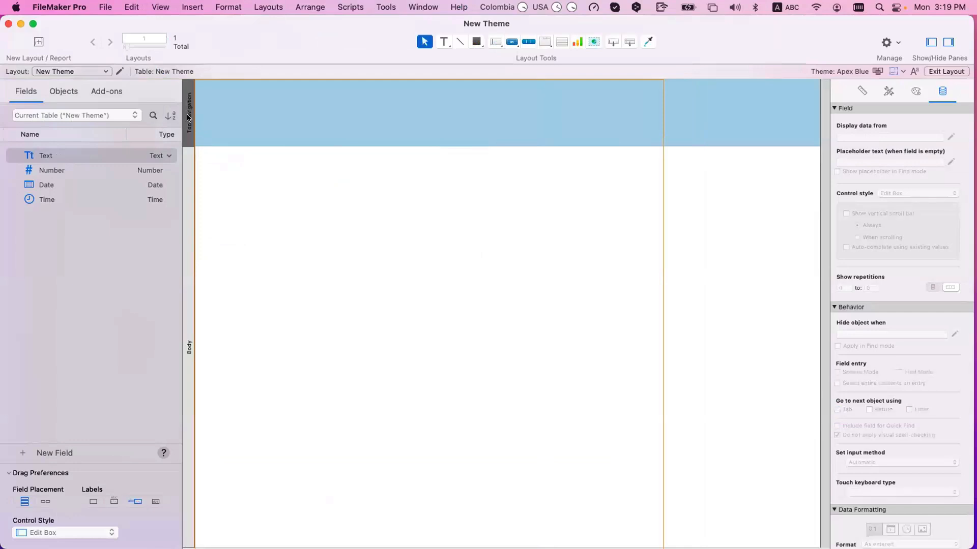
pyautogui.press('BackSpace')
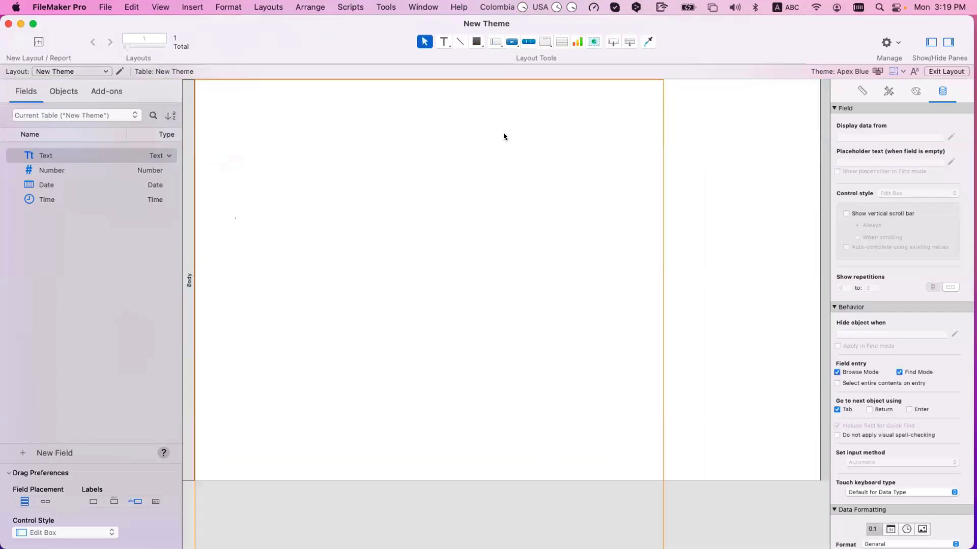
# Change the layout's theme to Minimalist
pyautogui.click(874, 72)
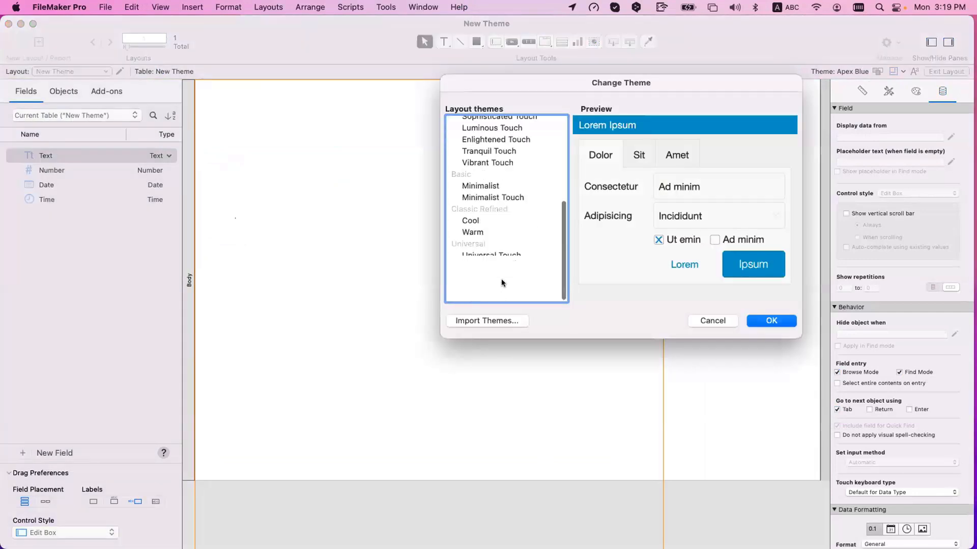
pyautogui.scroll(-5, 509, 280)
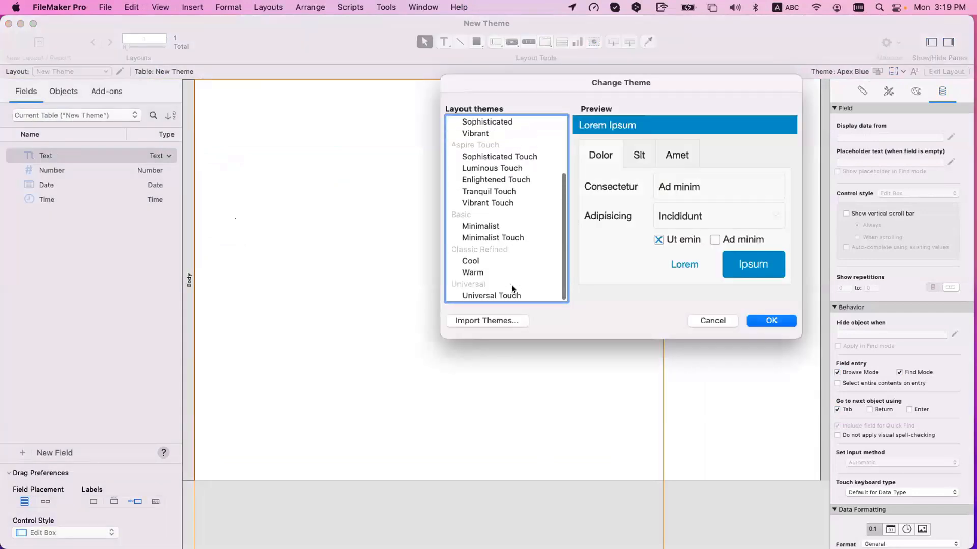
pyautogui.click(494, 227)
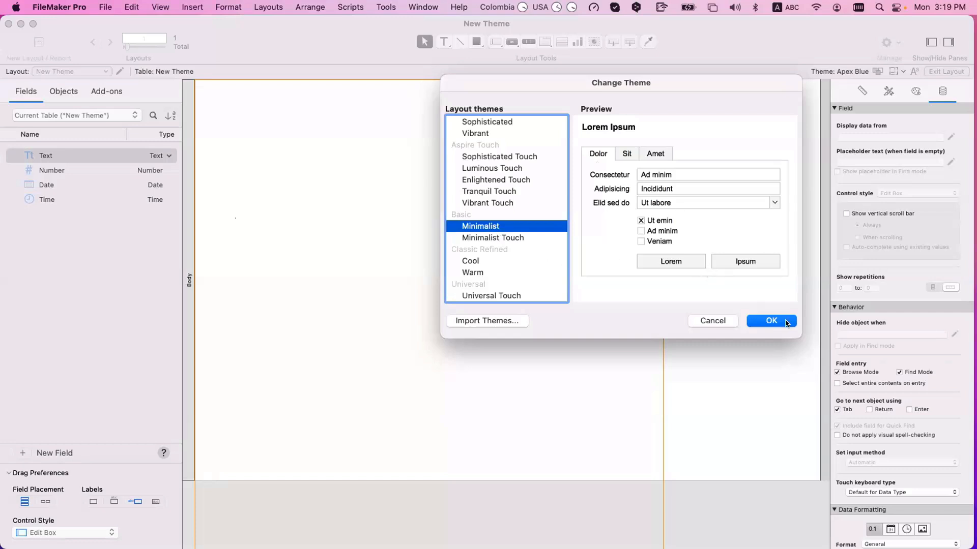
pyautogui.click(786, 324)
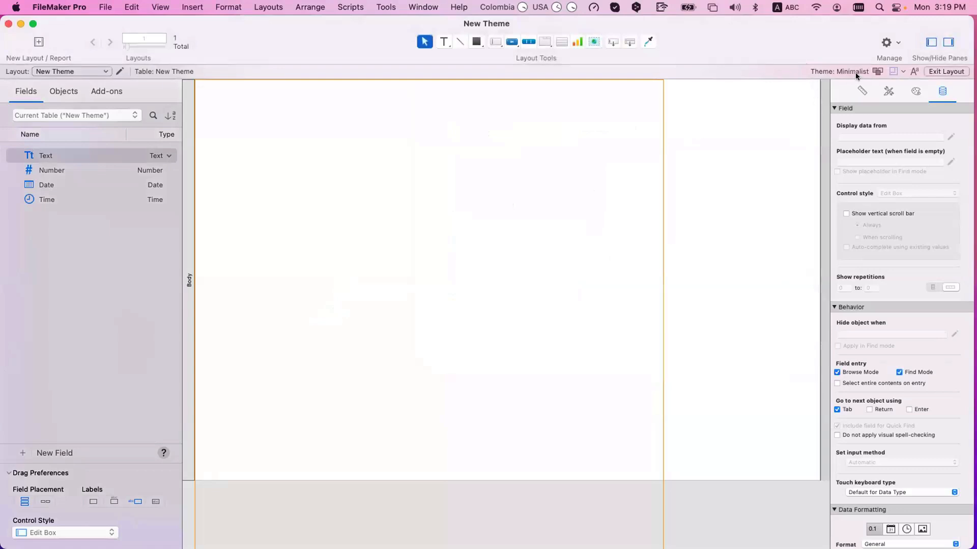
# Show the layout's styles and place the Text, Number, Date and Time fields with their labels in the body
pyautogui.scroll(1, 862, 127)
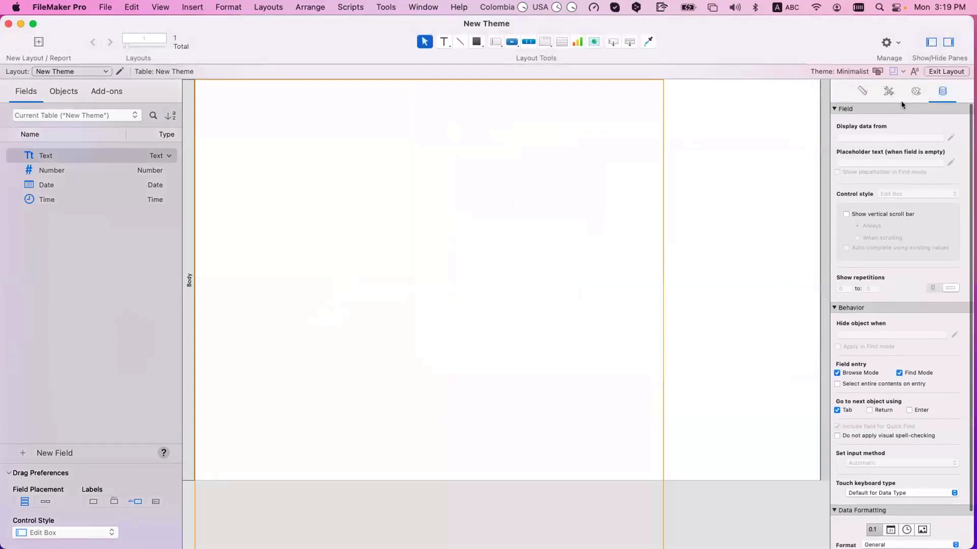
pyautogui.click(888, 91)
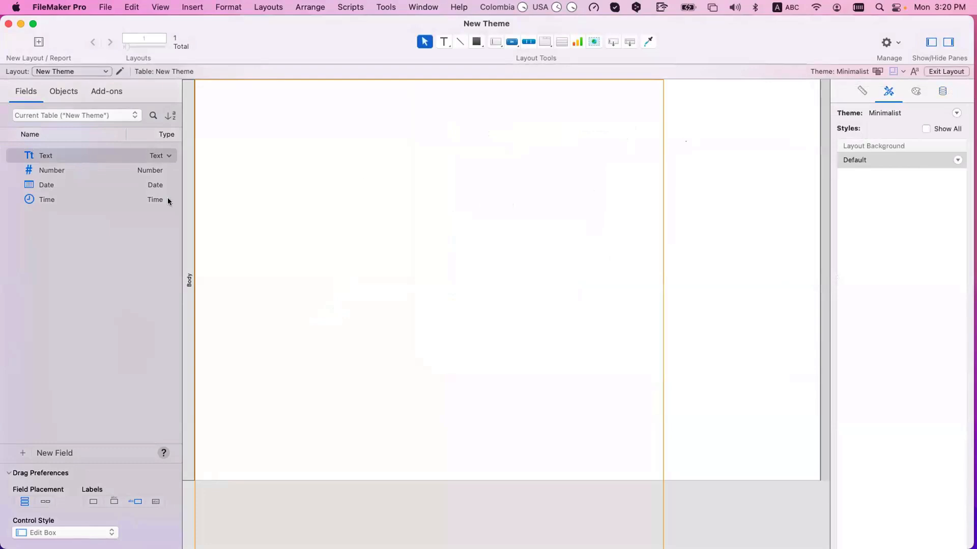
pyautogui.moveTo(82, 155); pyautogui.dragTo(342, 107)
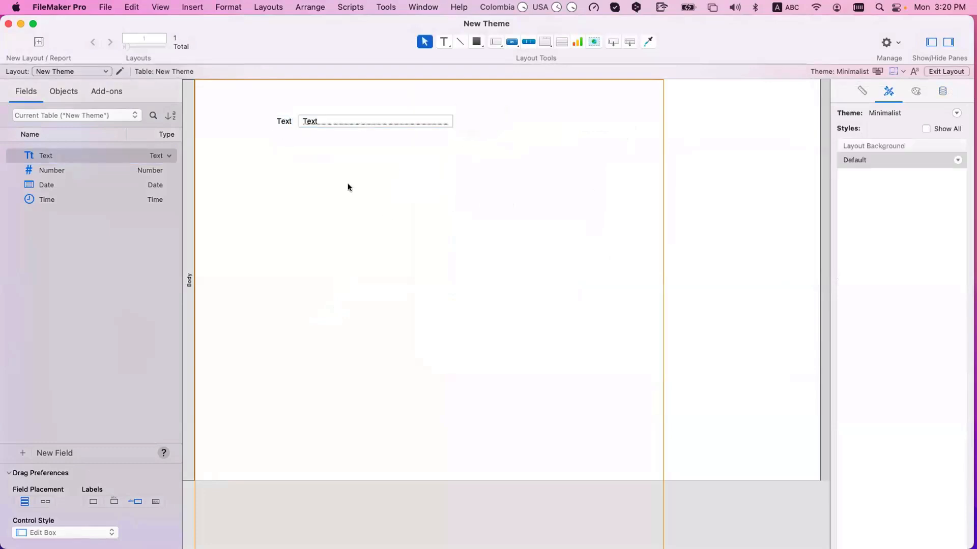
pyautogui.press('Delete')
pyautogui.click(67, 155)
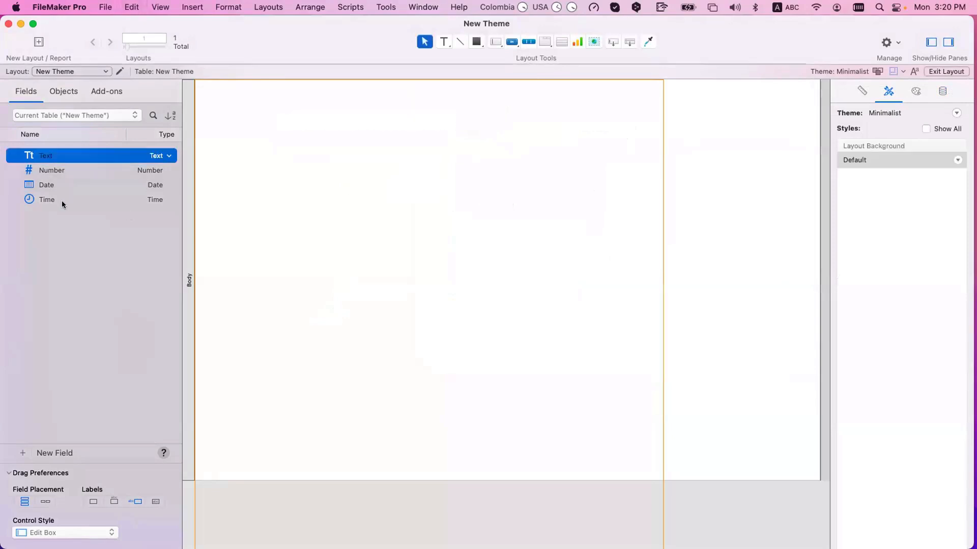
pyautogui.keyDown('shift'); pyautogui.click(61, 200); pyautogui.keyUp('shift')
pyautogui.moveTo(61, 199); pyautogui.dragTo(403, 230)
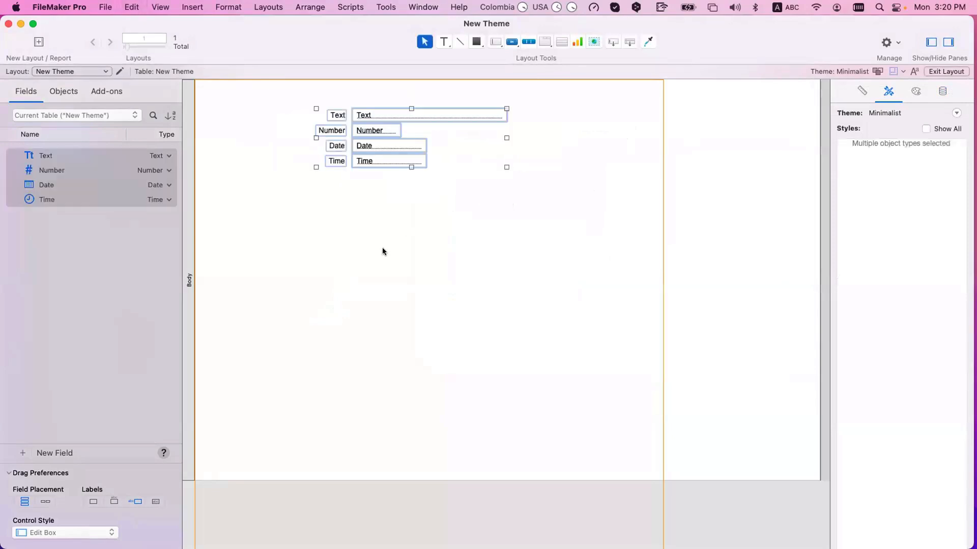
pyautogui.click(383, 248)
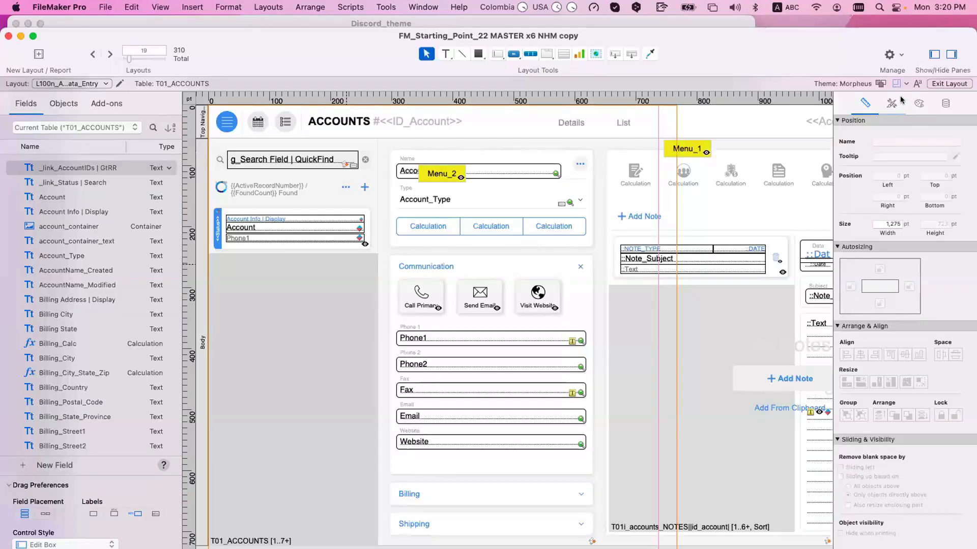
# In the FM_Starting_Point layout, examine the Morpheus theme styles for the slide control, Add Note button and account name field
pyautogui.click(895, 105)
pyautogui.click(656, 211)
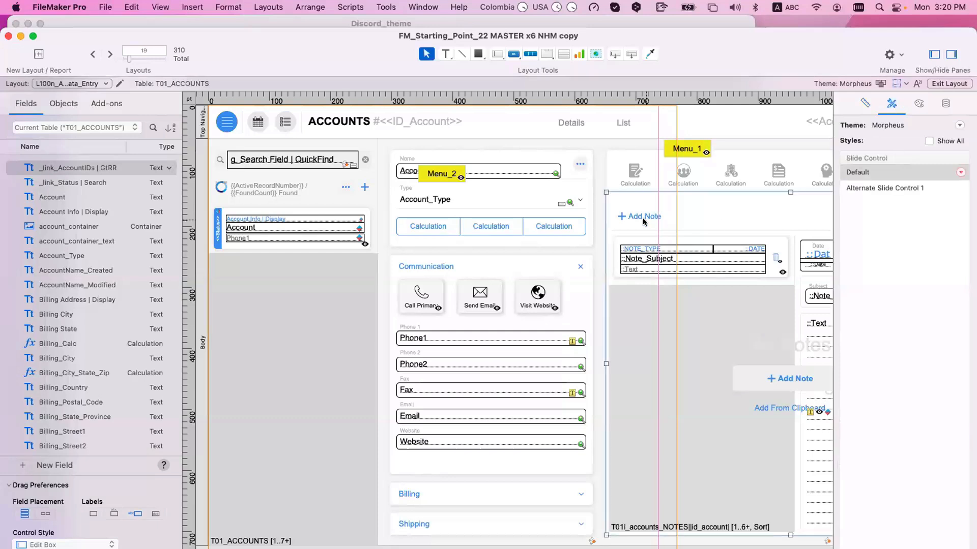
pyautogui.click(643, 220)
pyautogui.click(494, 176)
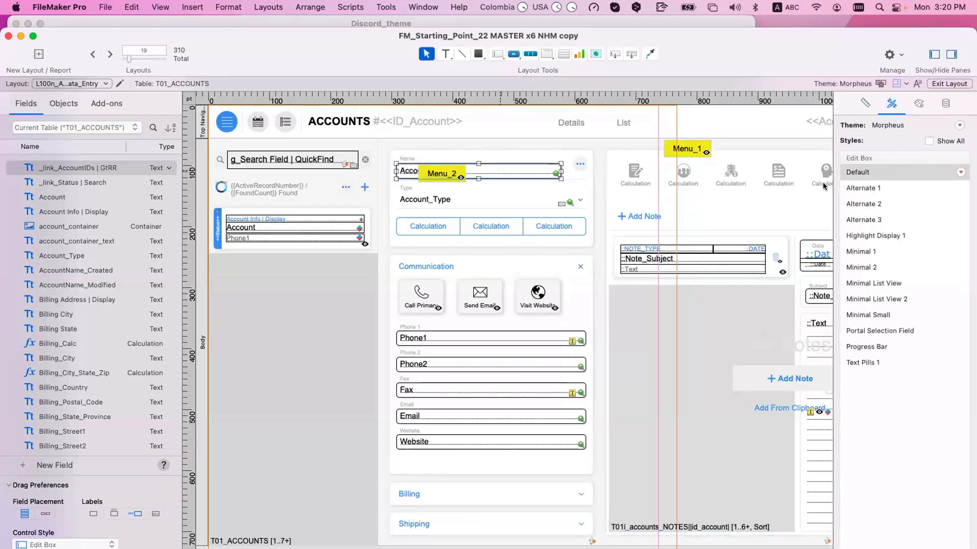
pyautogui.click(918, 103)
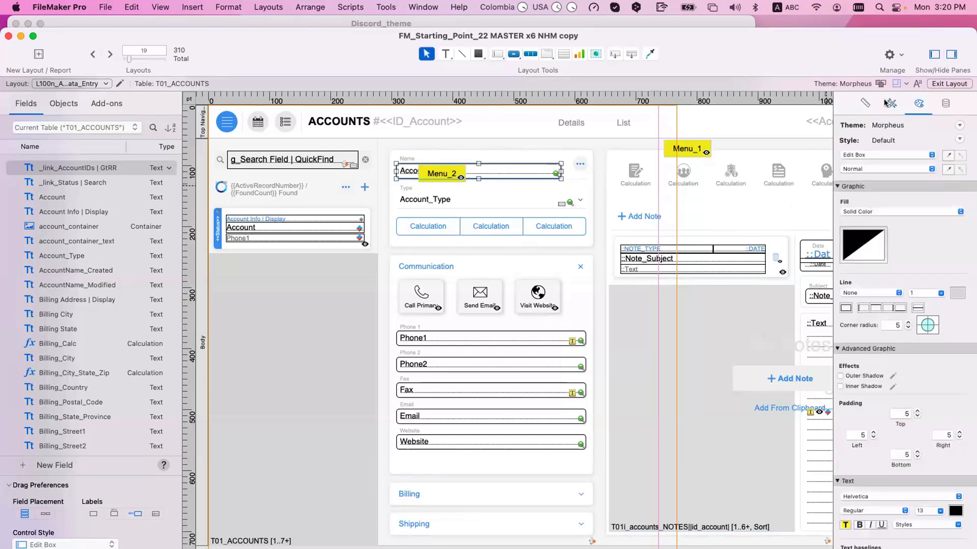
pyautogui.click(891, 103)
# Move the FM_Starting_Point window aside and bring the New Theme window back to the front, aligned with the screen's upper-left corner
pyautogui.moveTo(675, 45); pyautogui.dragTo(706, 136)
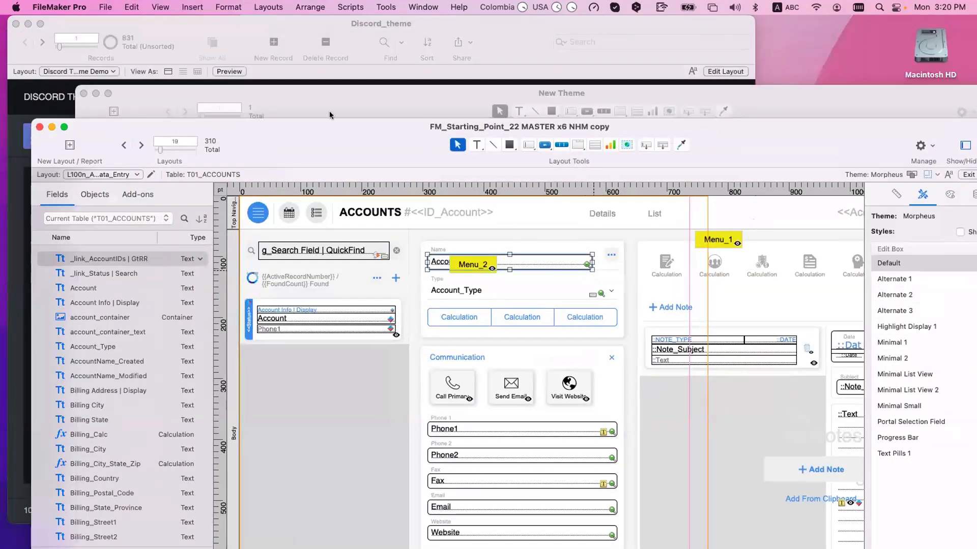
pyautogui.moveTo(311, 128); pyautogui.dragTo(342, 183)
pyautogui.moveTo(328, 108); pyautogui.dragTo(288, 97)
pyautogui.click(369, 220)
pyautogui.click(395, 259)
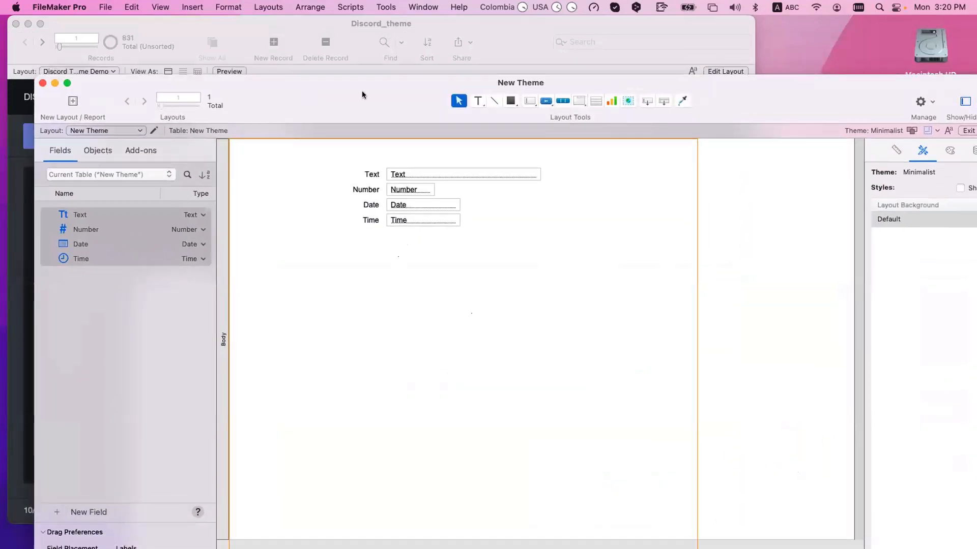
pyautogui.moveTo(361, 92); pyautogui.dragTo(328, 36)
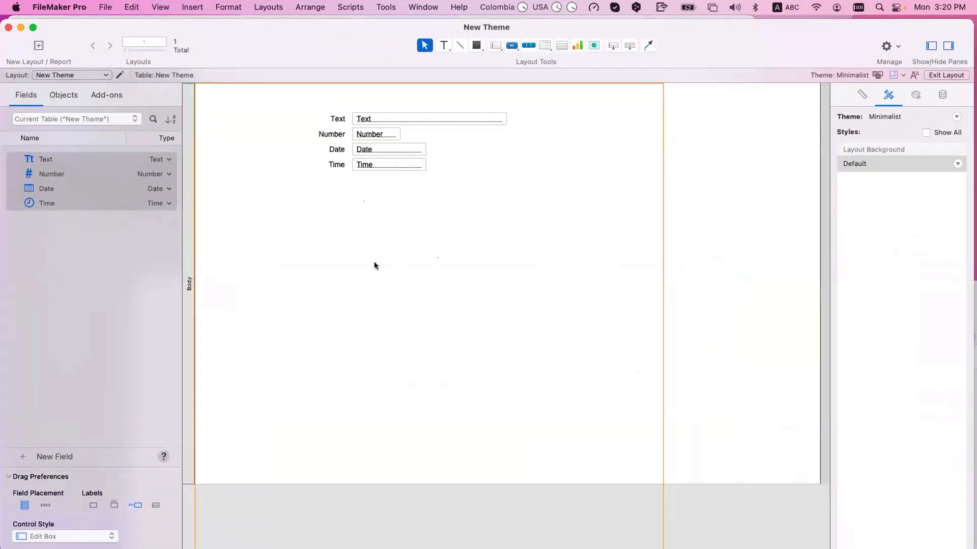
# Examine the appearance settings of the Text field, including its component parts and object states
pyautogui.click(374, 119)
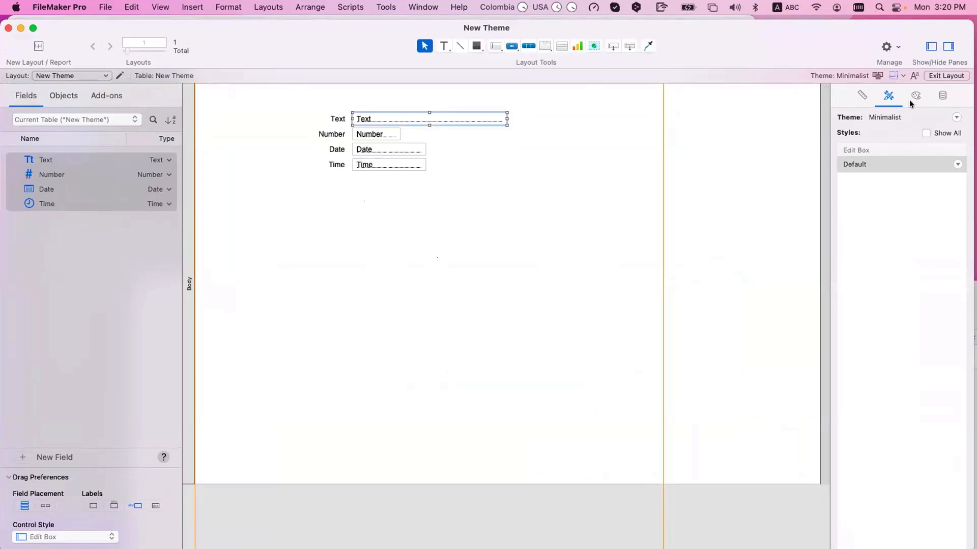
pyautogui.click(853, 161)
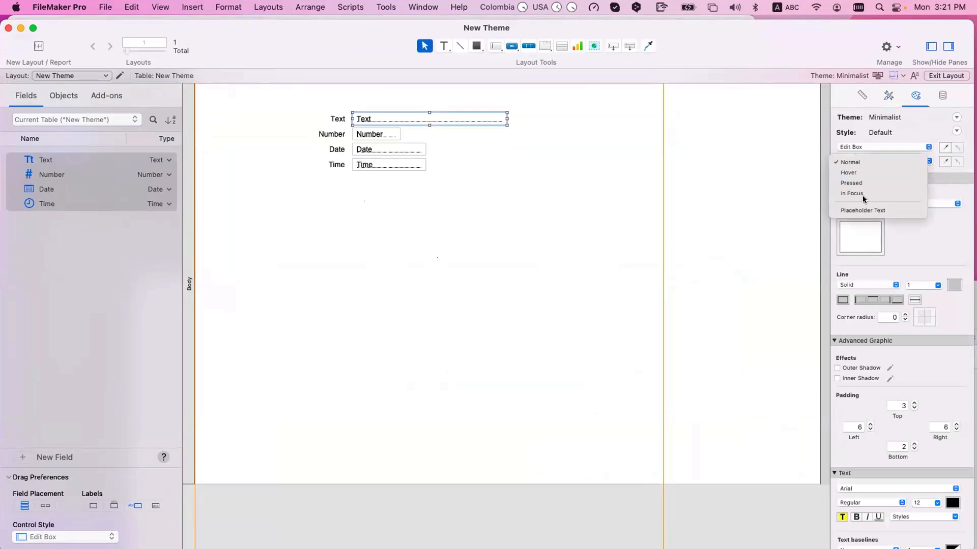
pyautogui.click(859, 150)
pyautogui.click(862, 145)
pyautogui.click(864, 148)
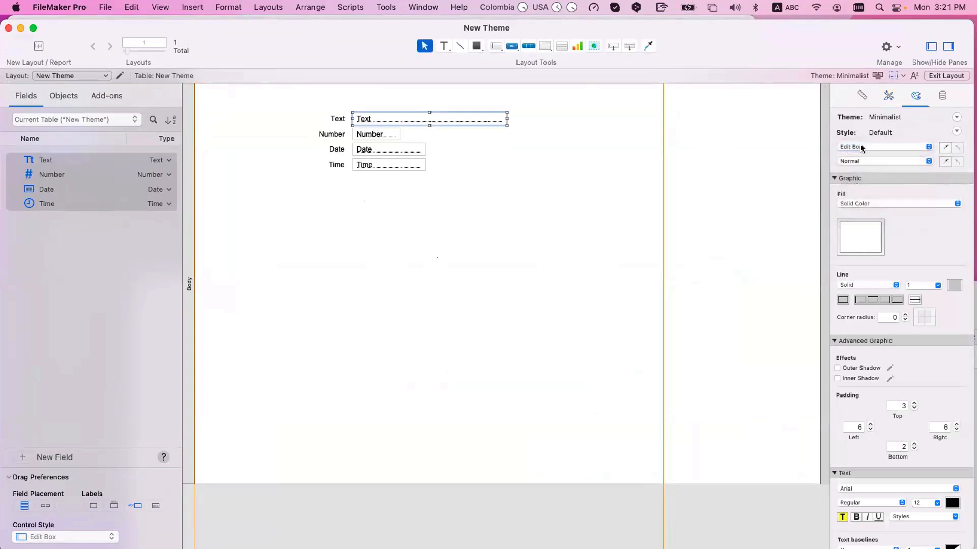
pyautogui.click(606, 167)
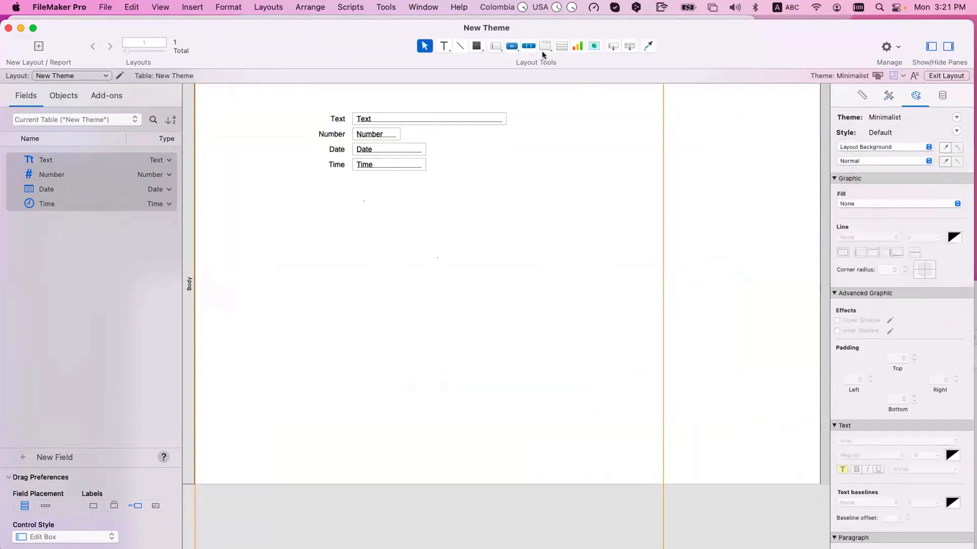
pyautogui.click(363, 118)
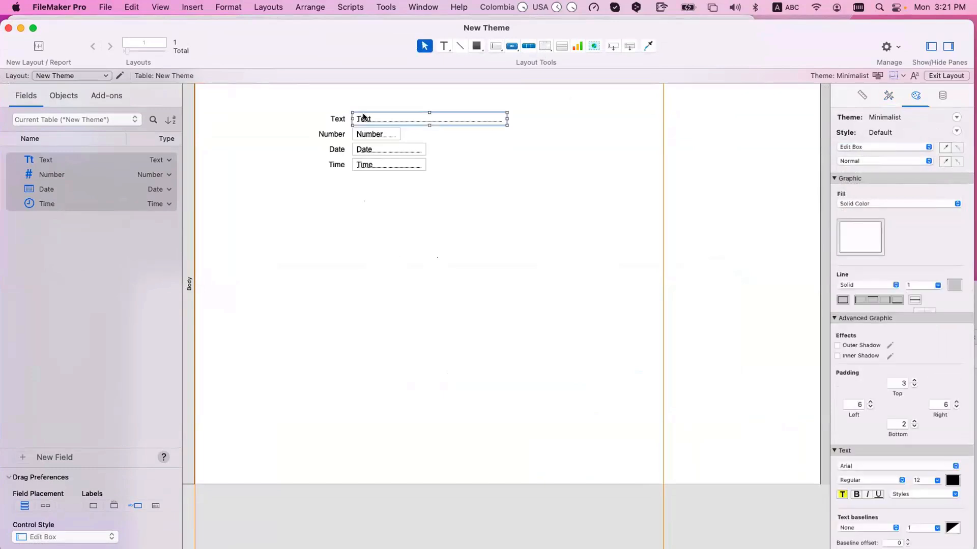
pyautogui.click(856, 148)
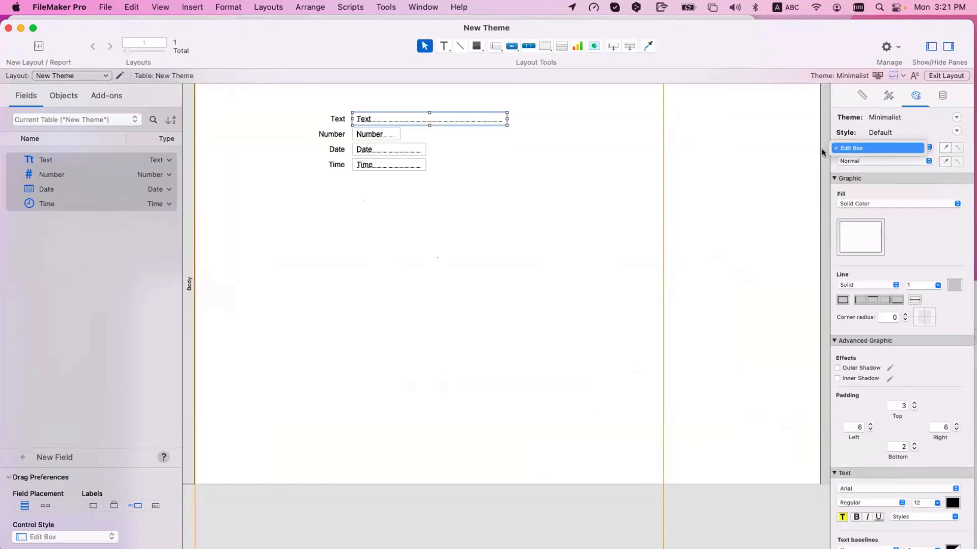
# Check which component parts can be styled on the Number and Date fields, and select the Time field
pyautogui.click(387, 135)
pyautogui.click(388, 134)
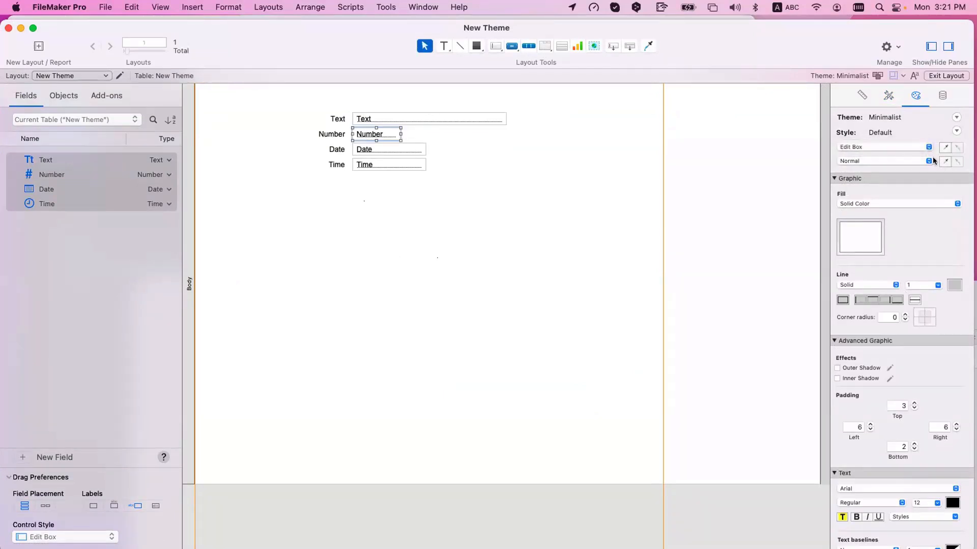
pyautogui.click(872, 148)
pyautogui.click(436, 161)
pyautogui.click(423, 150)
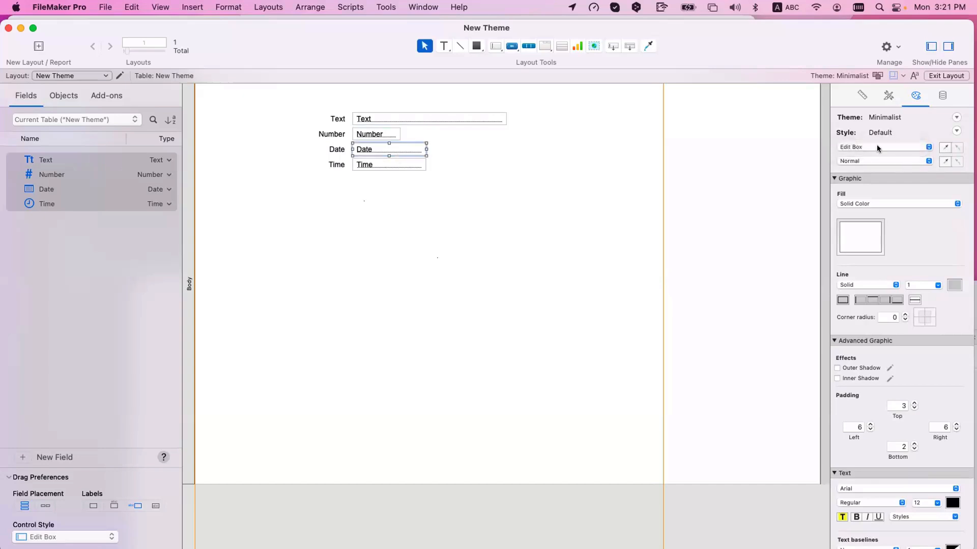
pyautogui.click(876, 147)
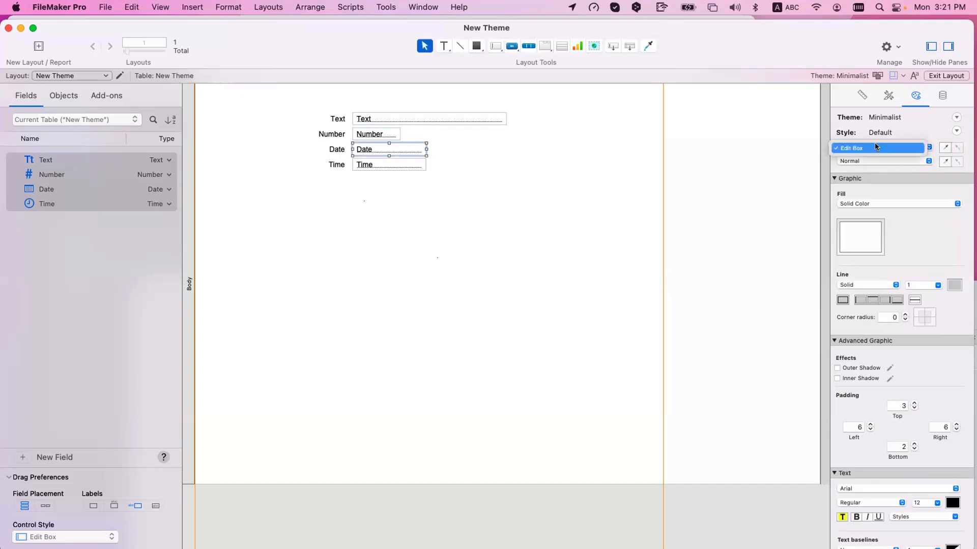
pyautogui.click(405, 150)
pyautogui.click(405, 167)
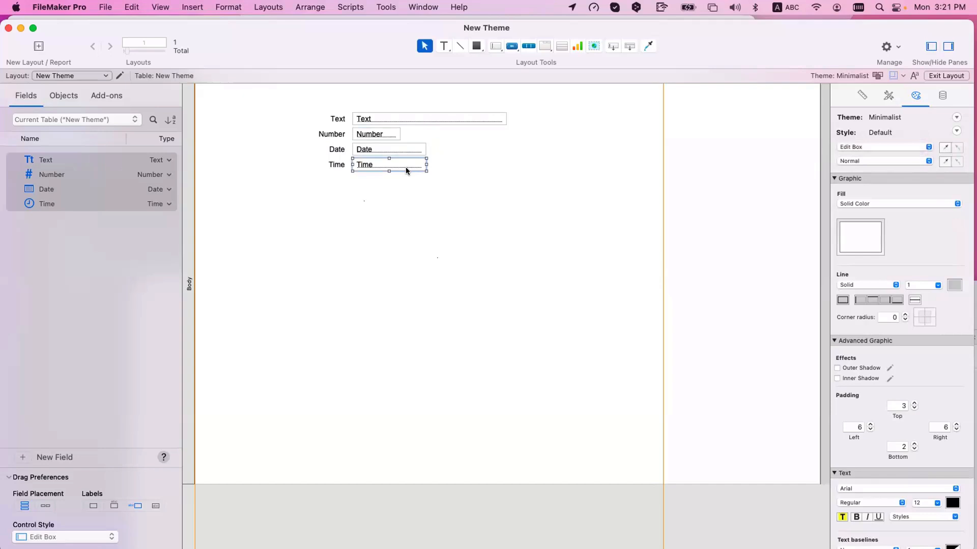
# Examine the component parts and object states that can be styled for the Date label
pyautogui.click(329, 148)
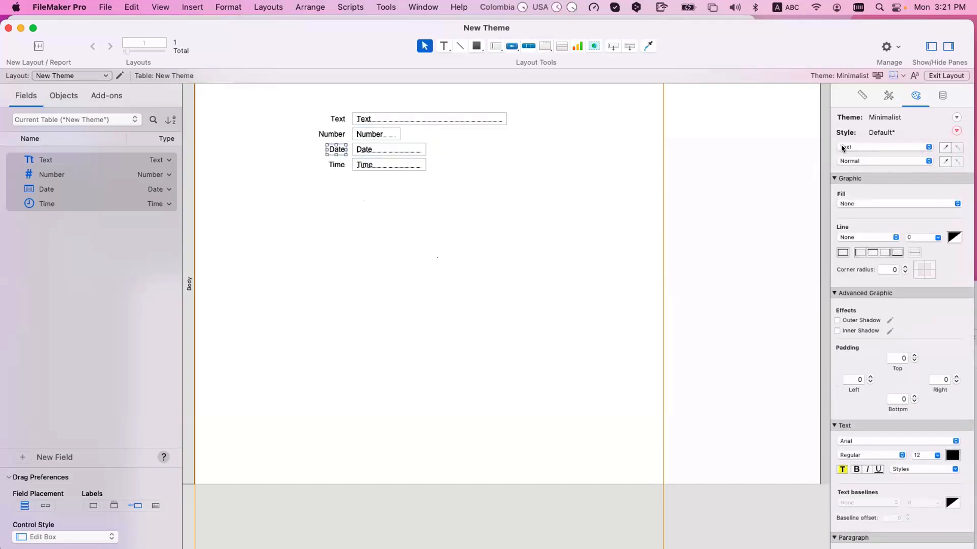
pyautogui.click(876, 149)
pyautogui.click(872, 148)
pyautogui.click(863, 148)
pyautogui.click(862, 147)
pyautogui.click(862, 160)
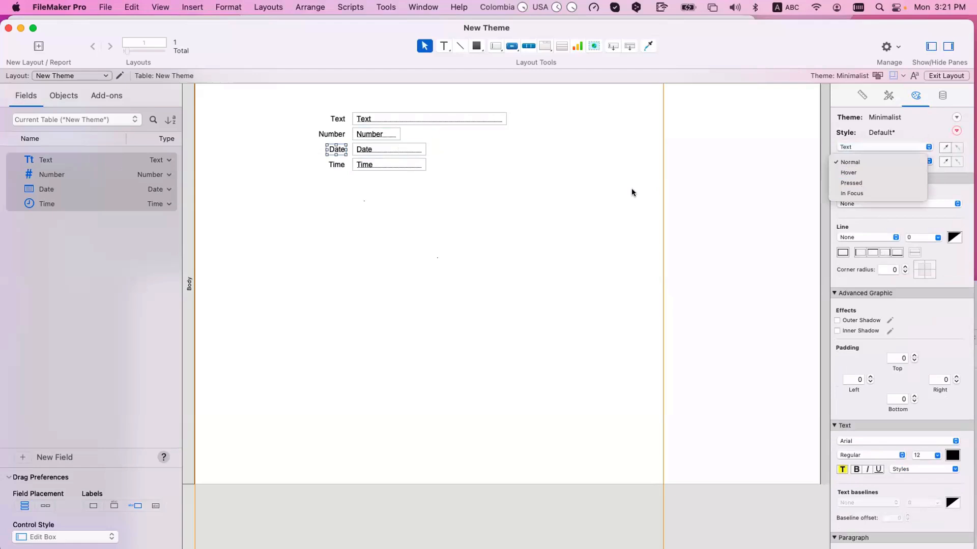
pyautogui.click(632, 190)
# Review the object states available for the Date and Text edit boxes
pyautogui.click(383, 150)
pyautogui.click(868, 160)
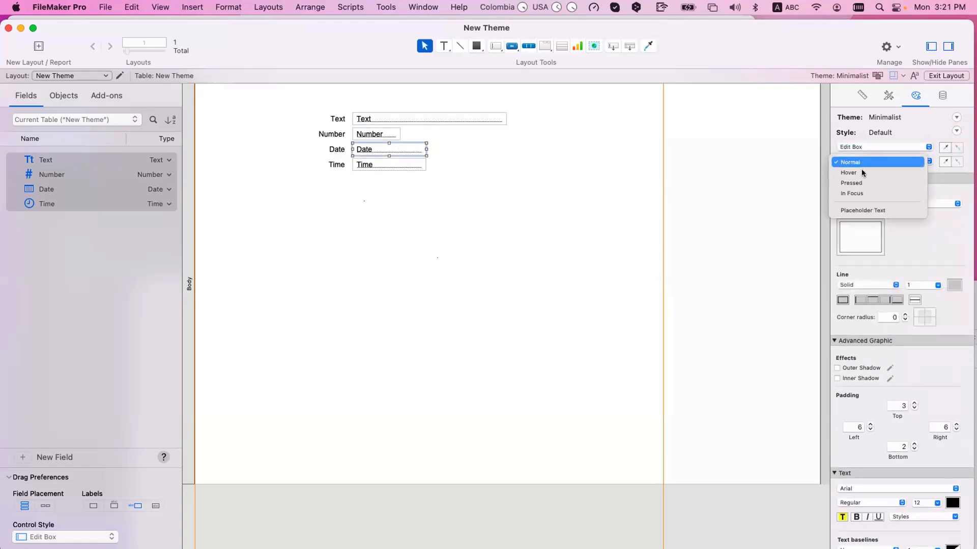
pyautogui.click(582, 191)
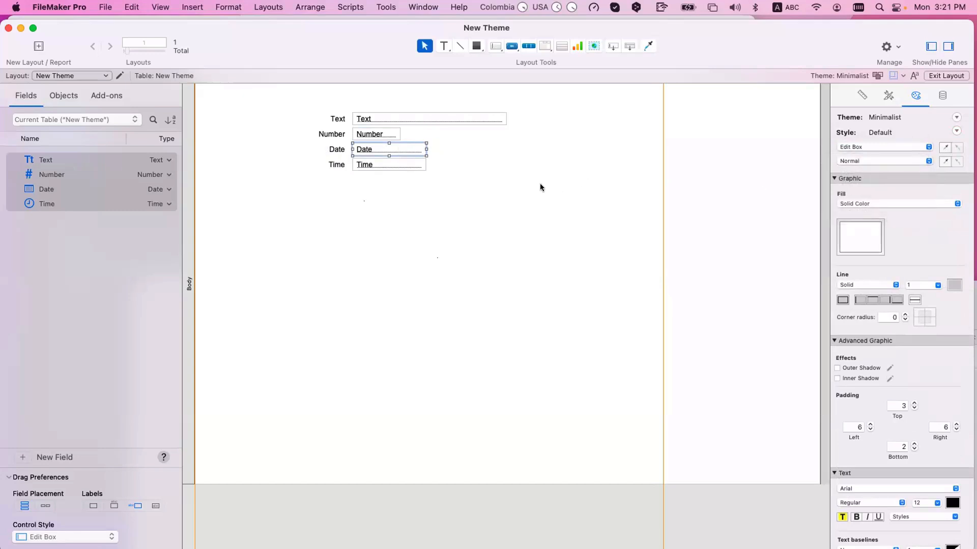
pyautogui.click(396, 119)
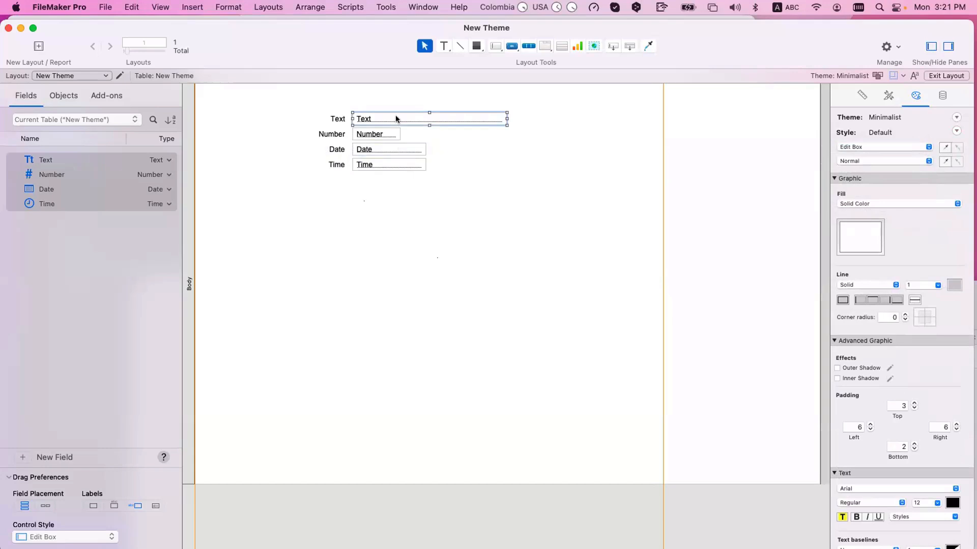
pyautogui.click(863, 159)
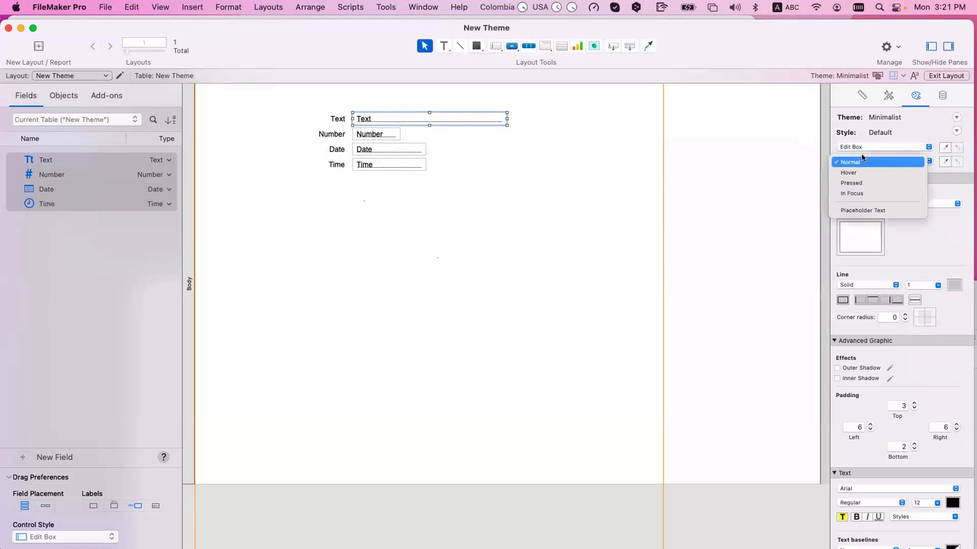
pyautogui.click(597, 145)
# Try the Text field in Browse mode to see its states, and return to Layout mode
pyautogui.press('super+b')
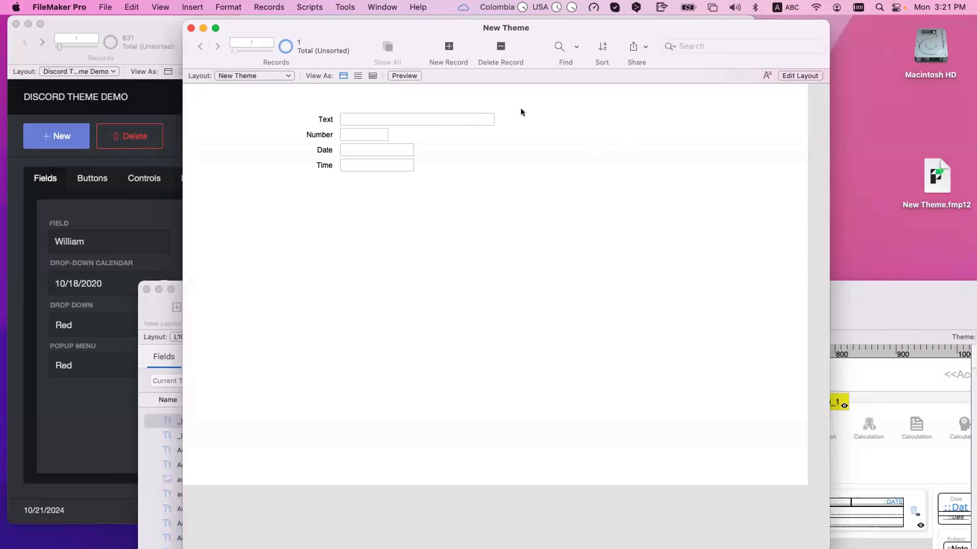
pyautogui.click(469, 119)
pyautogui.press('super+l')
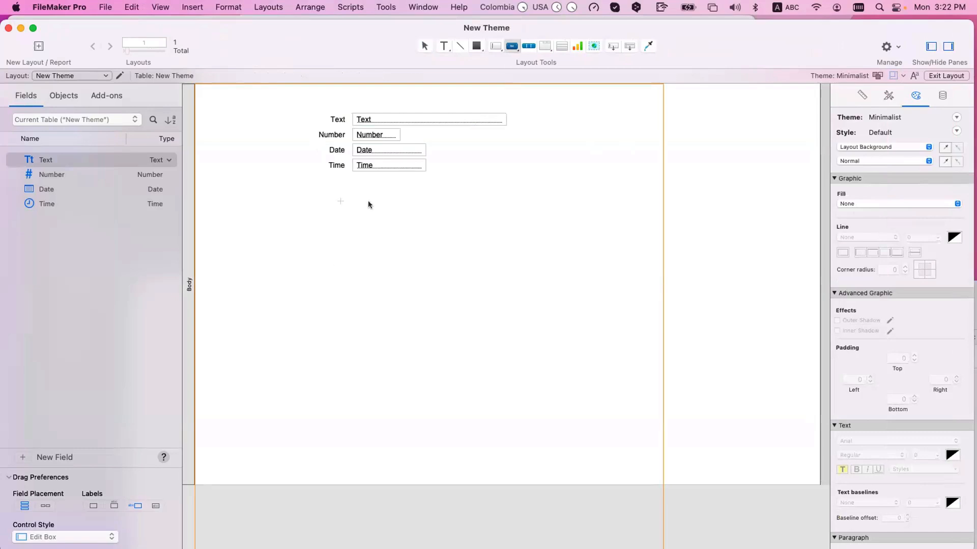
# Draw a button below the Time field, labelled "Button", with its icon to the right of the label
pyautogui.moveTo(346, 194); pyautogui.dragTo(445, 222)
pyautogui.write('Button')
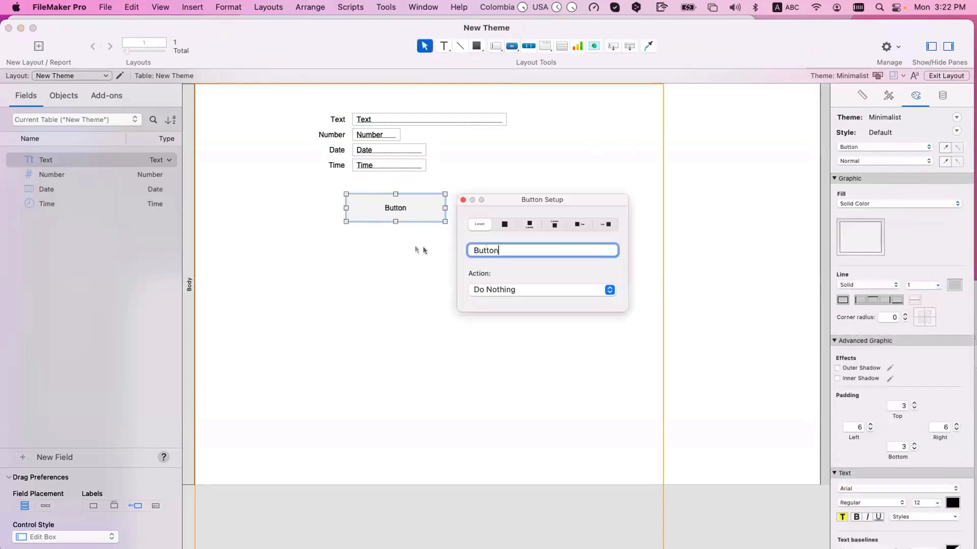
pyautogui.click(604, 224)
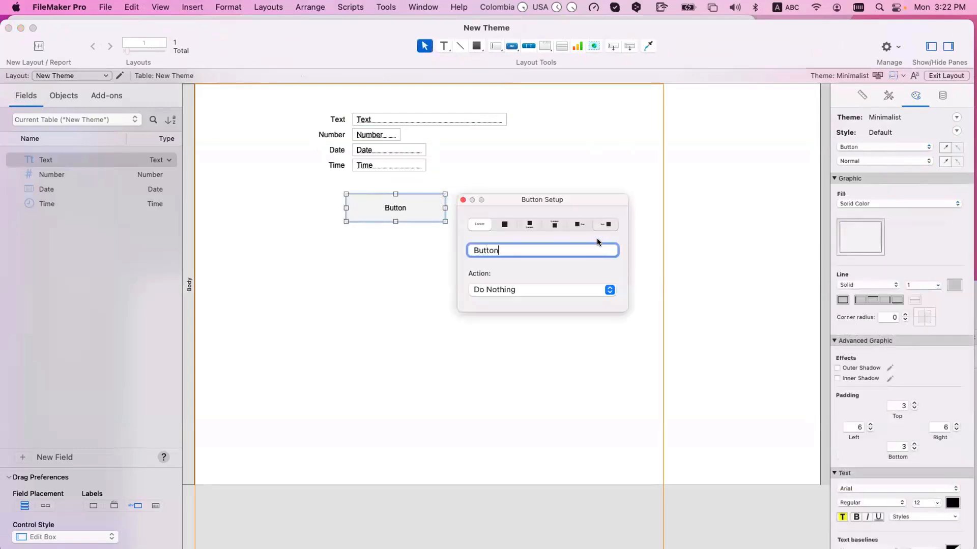
pyautogui.click(463, 200)
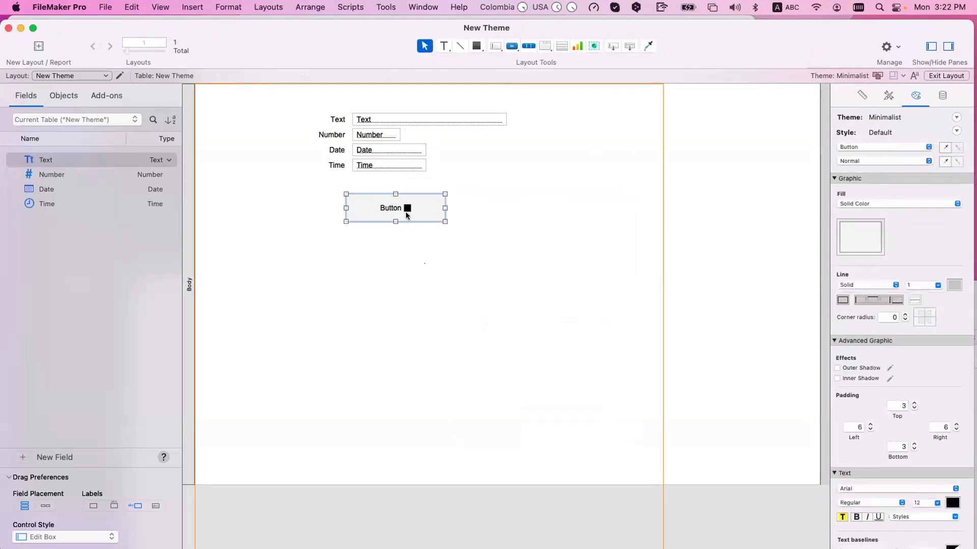
# Review the object states available for the Text edit box: Normal, Hover, Pressed, In Focus and Placeholder Text
pyautogui.click(406, 120)
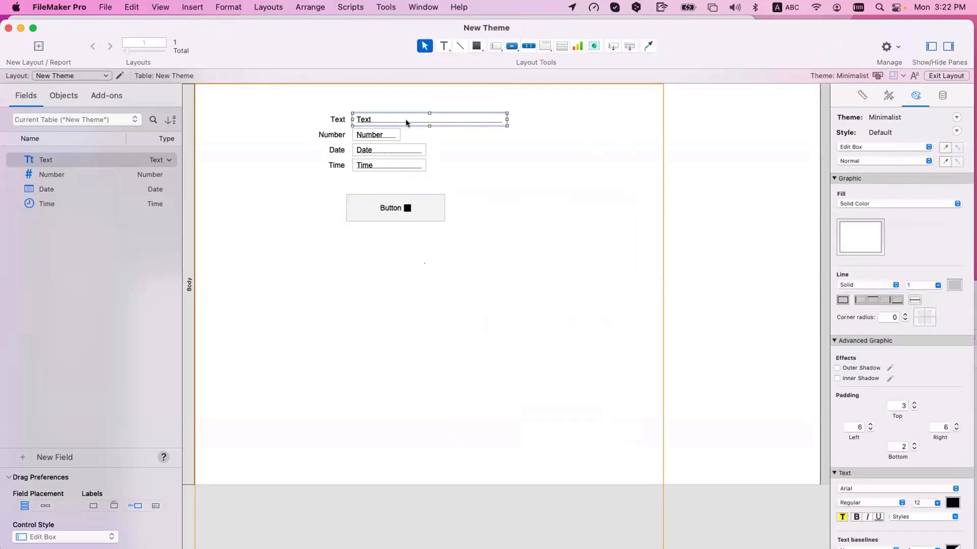
pyautogui.click(893, 160)
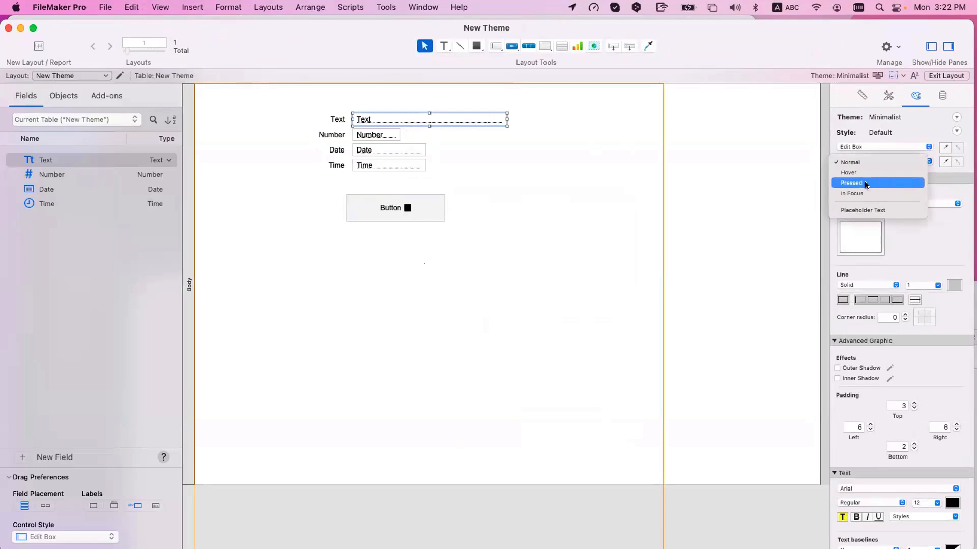
pyautogui.click(521, 170)
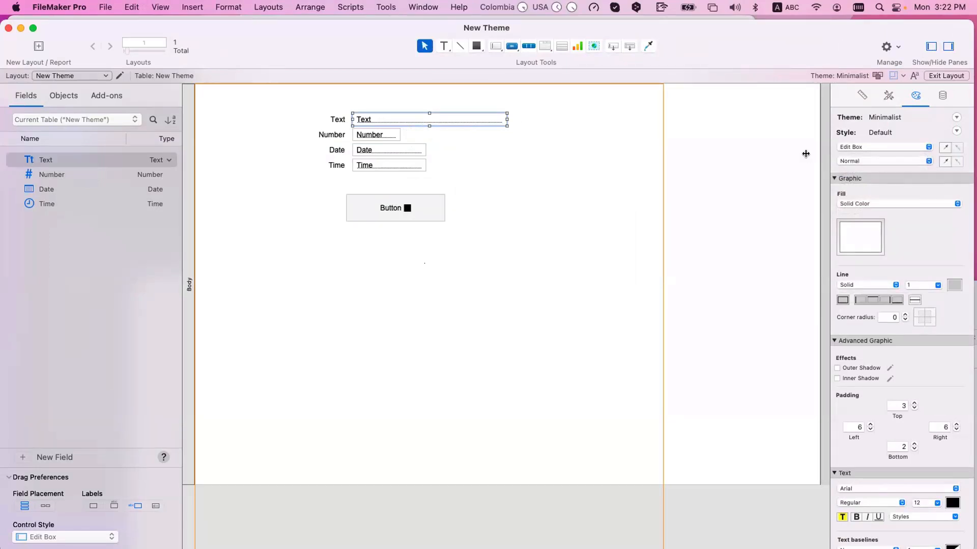
pyautogui.click(844, 160)
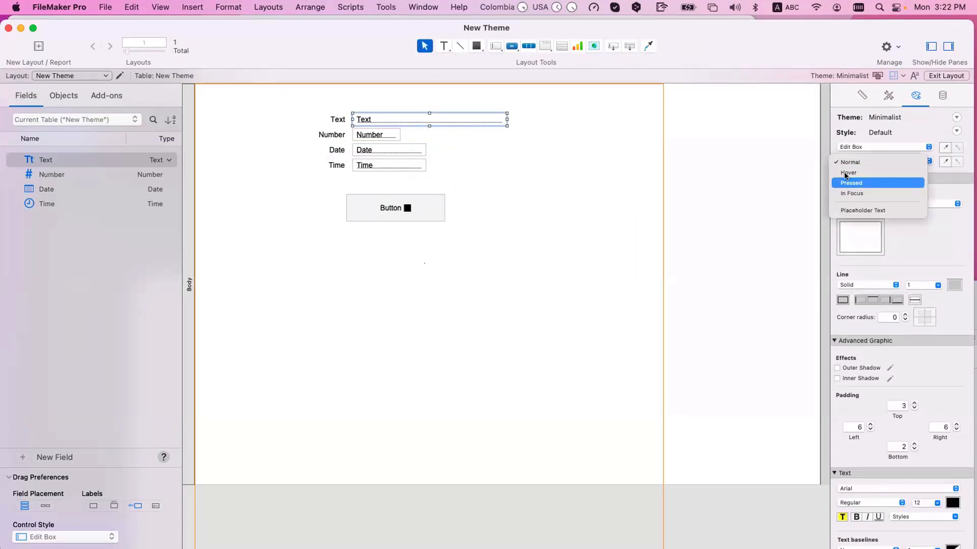
pyautogui.click(386, 120)
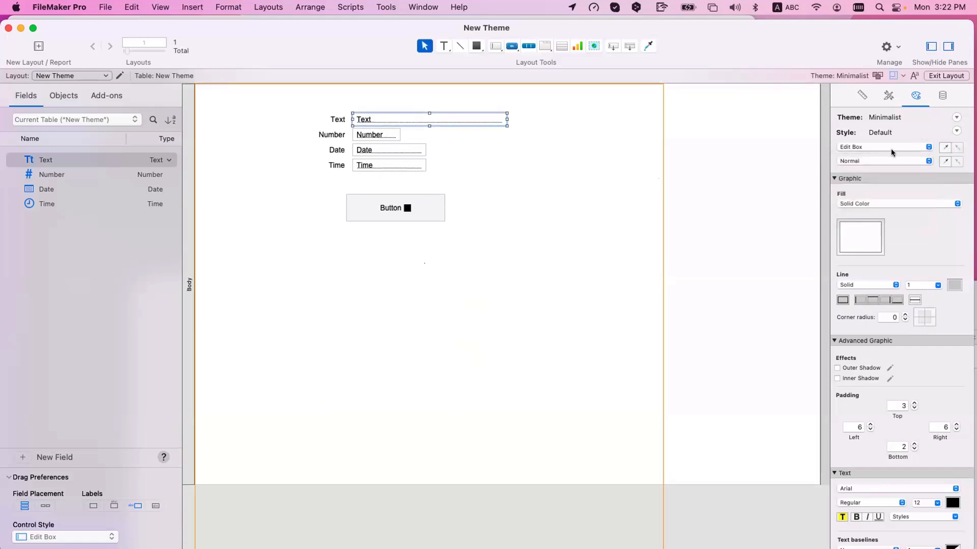
pyautogui.click(362, 105)
pyautogui.click(395, 123)
# Move the button slightly to the right and set the fill of its Hover state to white
pyautogui.click(413, 209)
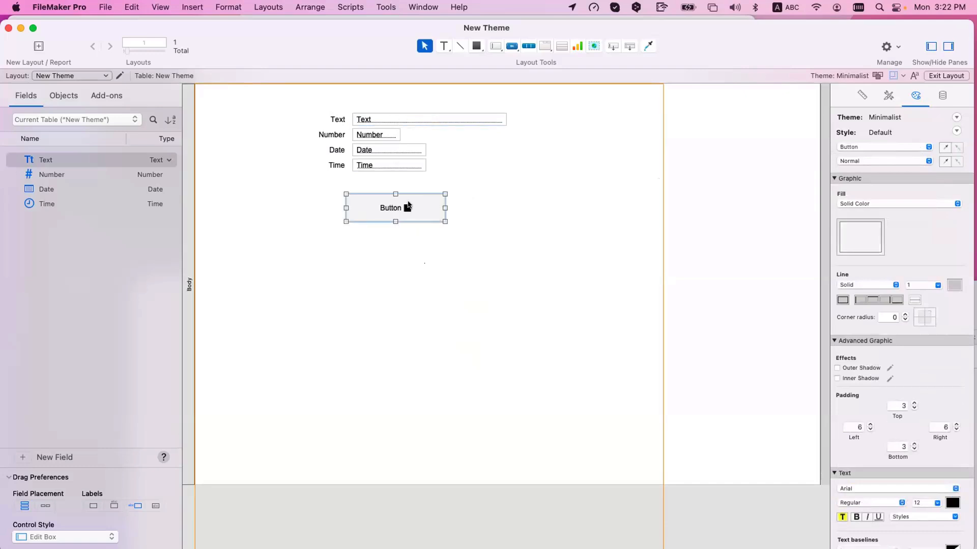
pyautogui.moveTo(410, 206); pyautogui.dragTo(429, 205)
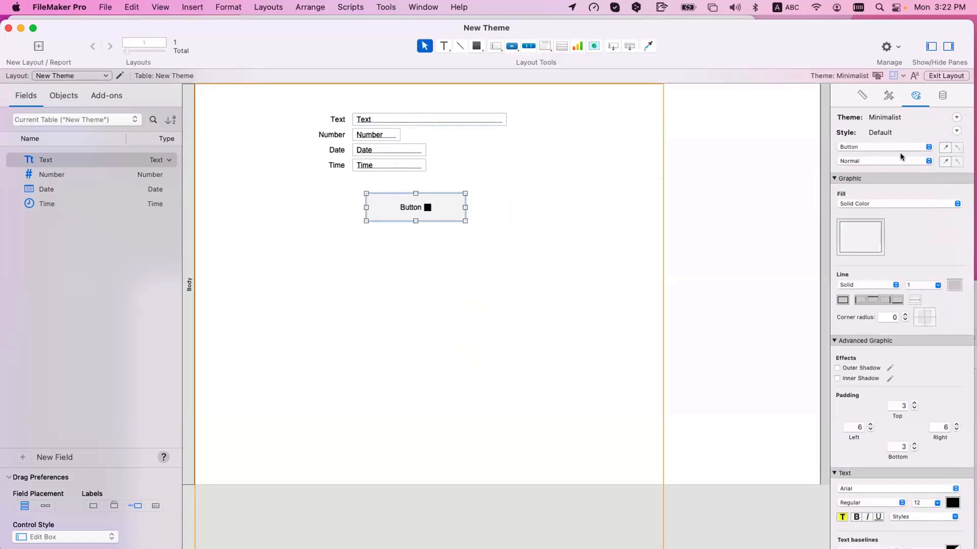
pyautogui.click(884, 162)
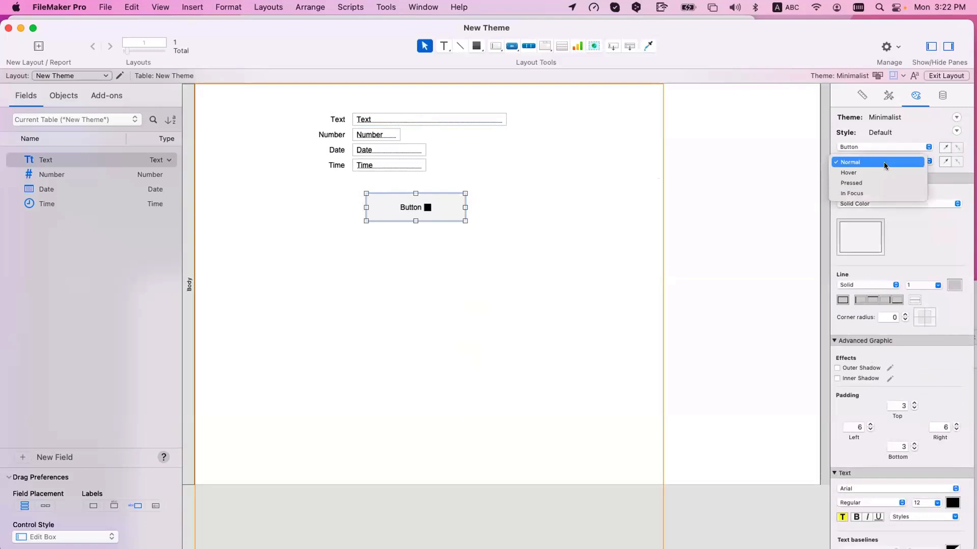
pyautogui.click(884, 171)
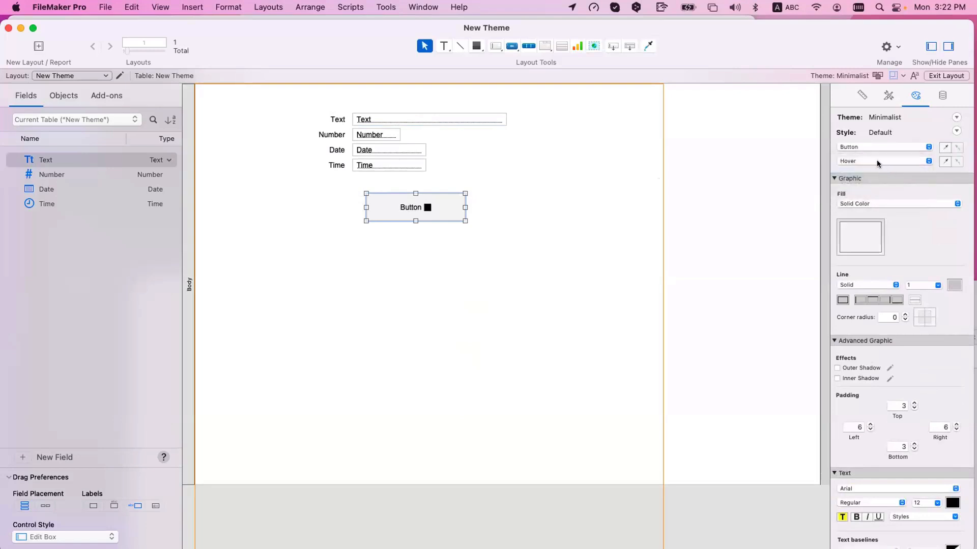
pyautogui.click(877, 162)
pyautogui.click(877, 157)
pyautogui.click(877, 161)
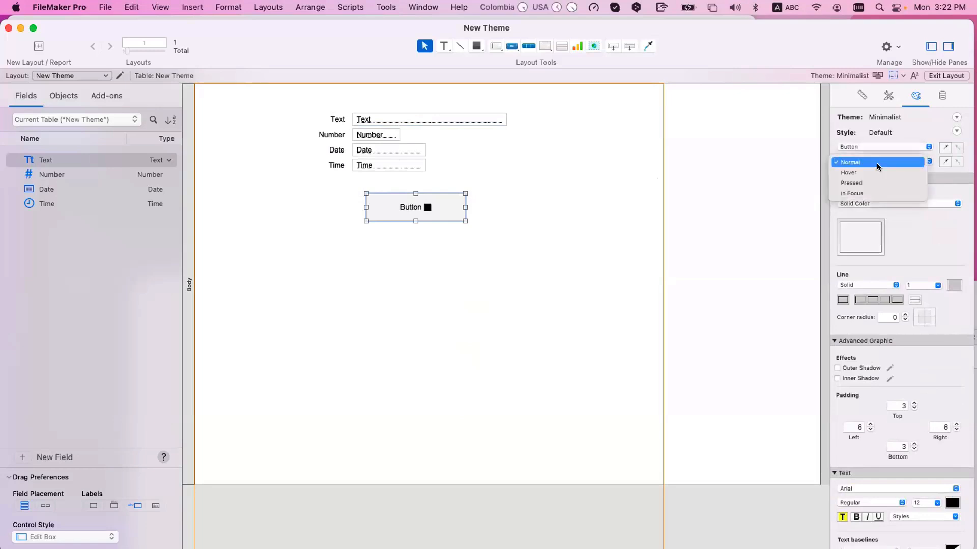
pyautogui.click(880, 170)
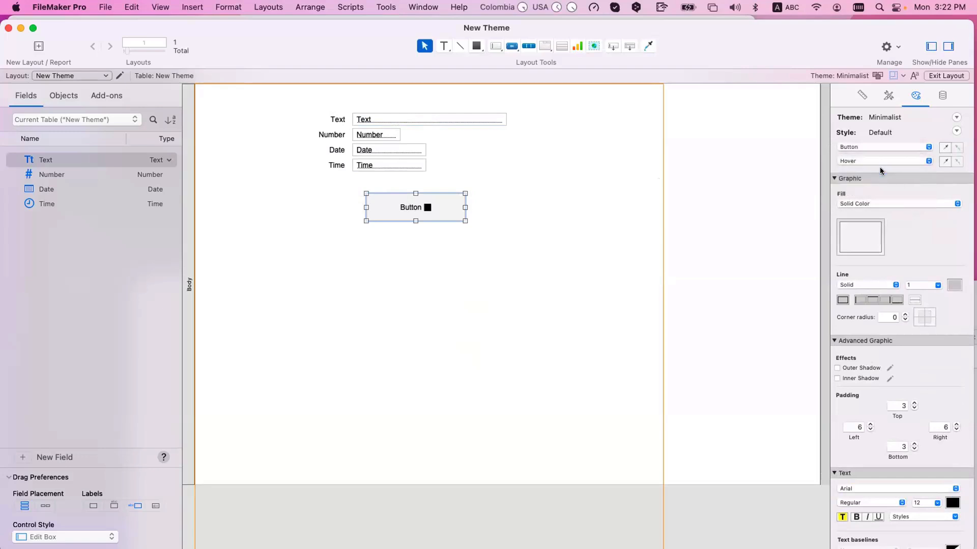
pyautogui.click(856, 232)
pyautogui.click(814, 315)
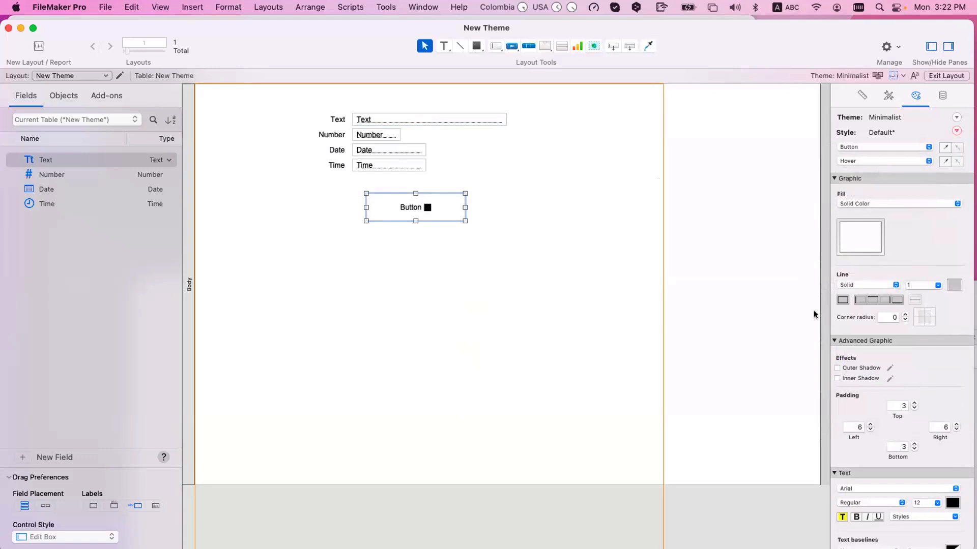
# Save the layout and check the button's hover appearance in Browse mode, returning to Layout mode
pyautogui.click(671, 283)
pyautogui.press('super+s')
pyautogui.press('super+b')
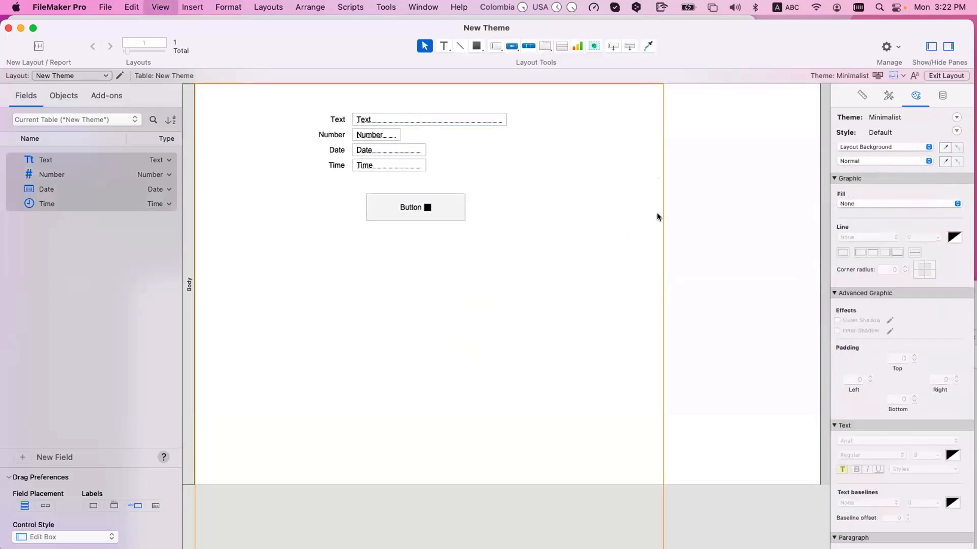
pyautogui.press('super+l')
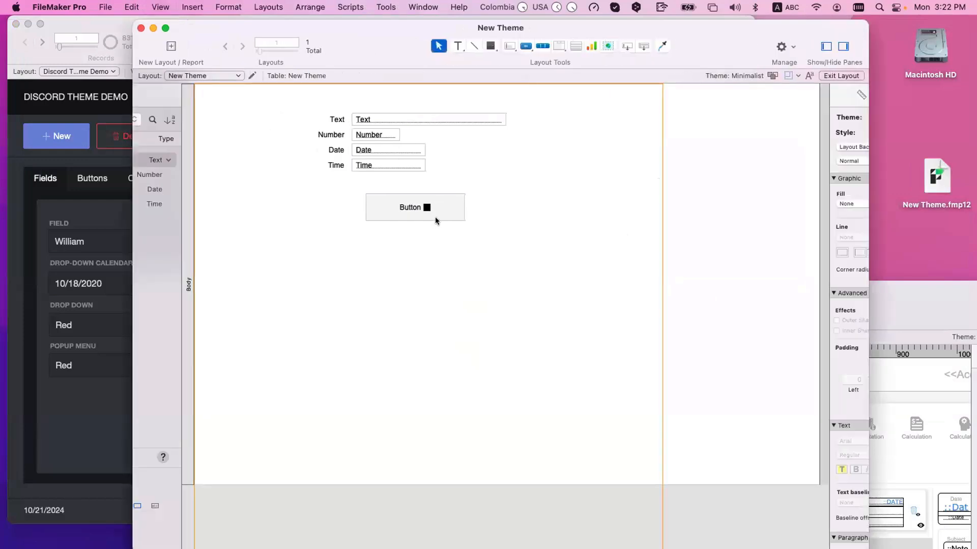
# Set the button's action to a single Beep step and close its setup
pyautogui.doubleClick(435, 216)
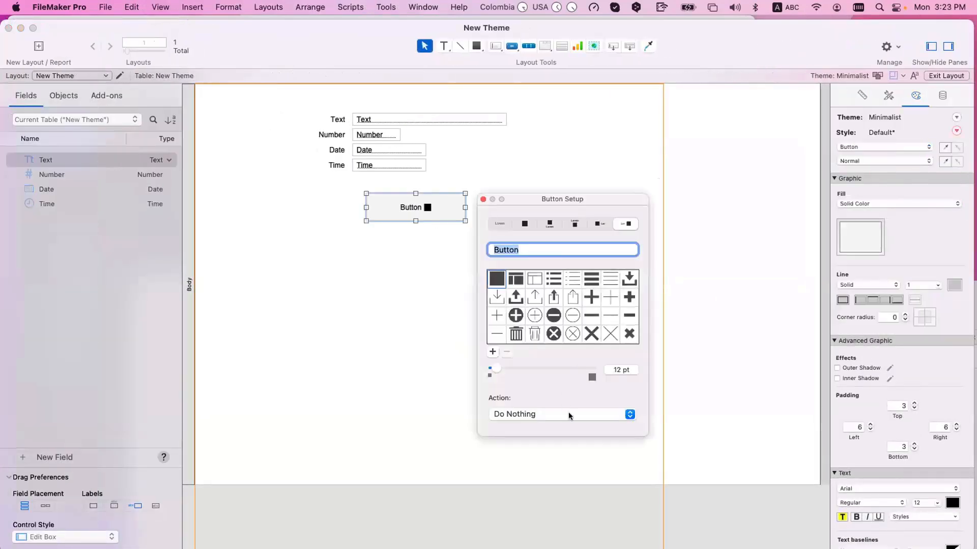
pyautogui.click(568, 414)
pyautogui.click(559, 432)
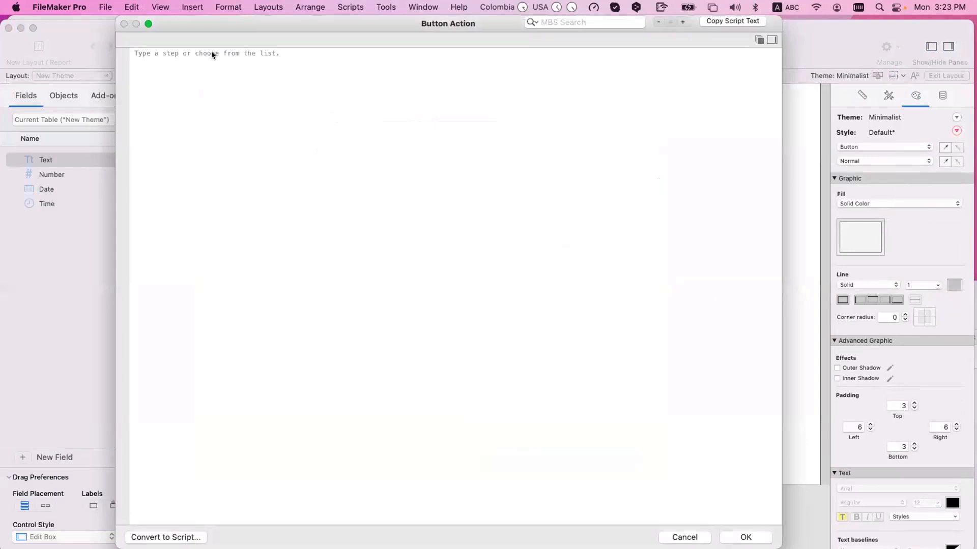
pyautogui.click(212, 53)
pyautogui.write('Beep')
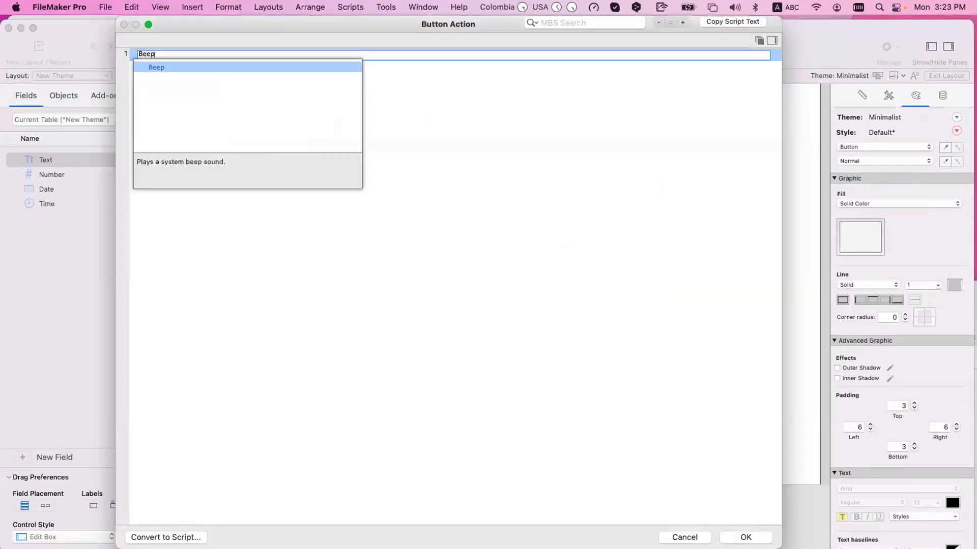
pyautogui.press('Return')
pyautogui.press('Return')
pyautogui.click(401, 256)
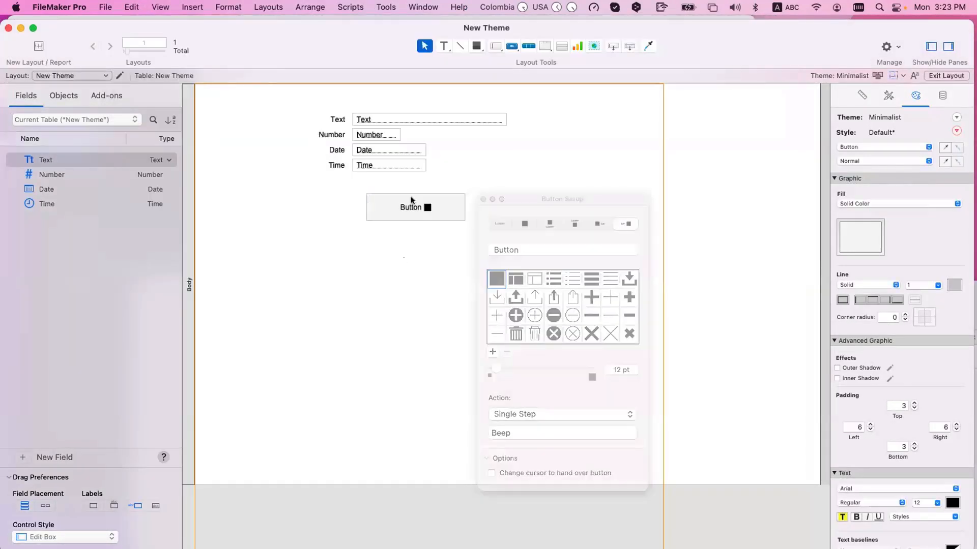
# Review the button's object states and check its assigned action in the button setup
pyautogui.click(408, 200)
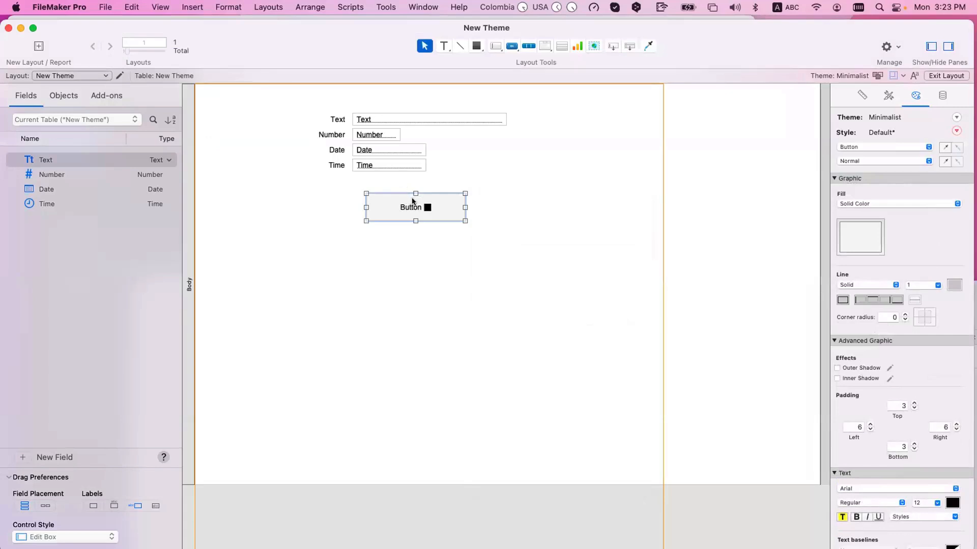
pyautogui.click(862, 161)
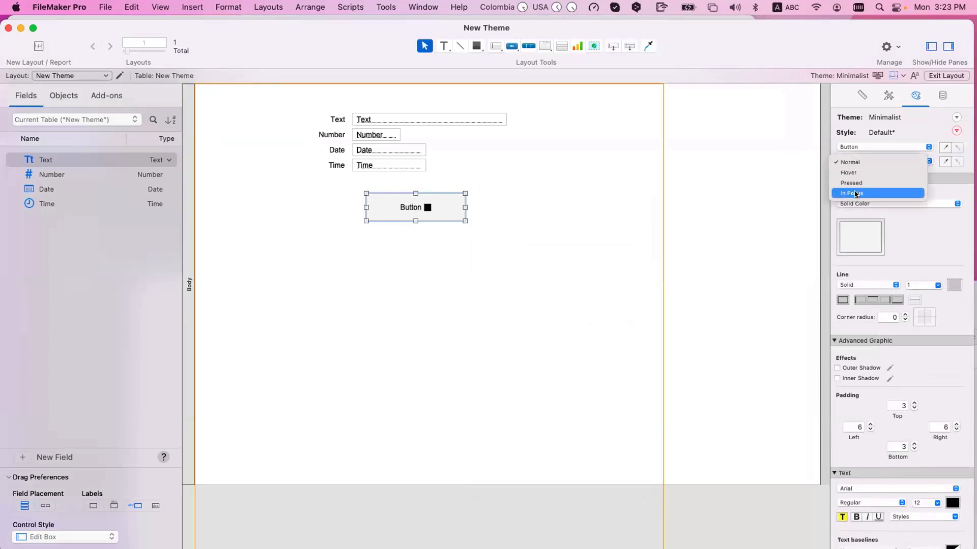
pyautogui.click(392, 211)
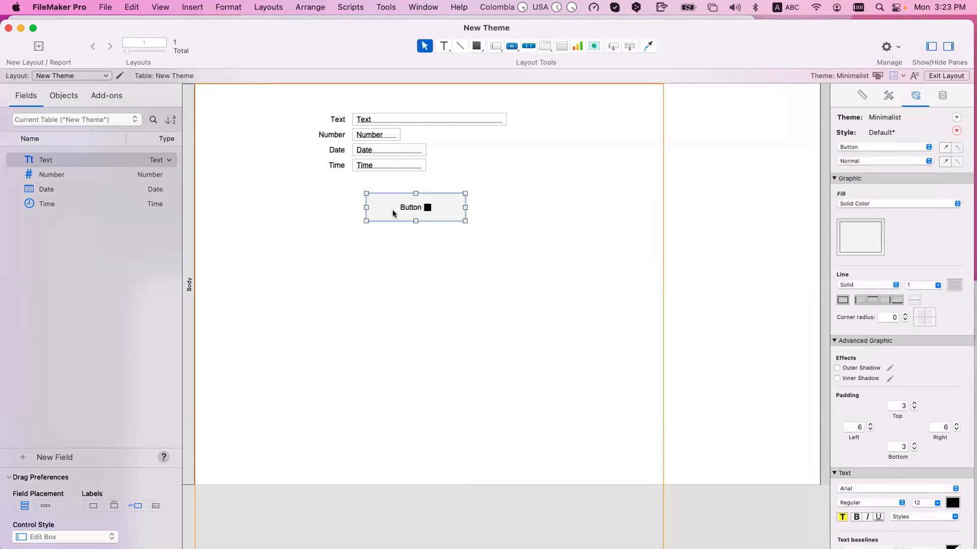
pyautogui.doubleClick(392, 209)
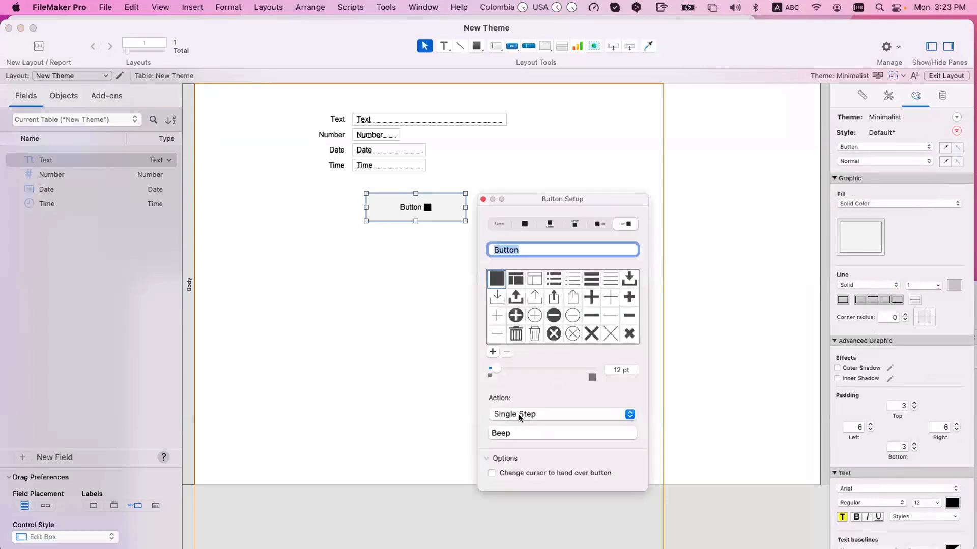
pyautogui.press('Escape')
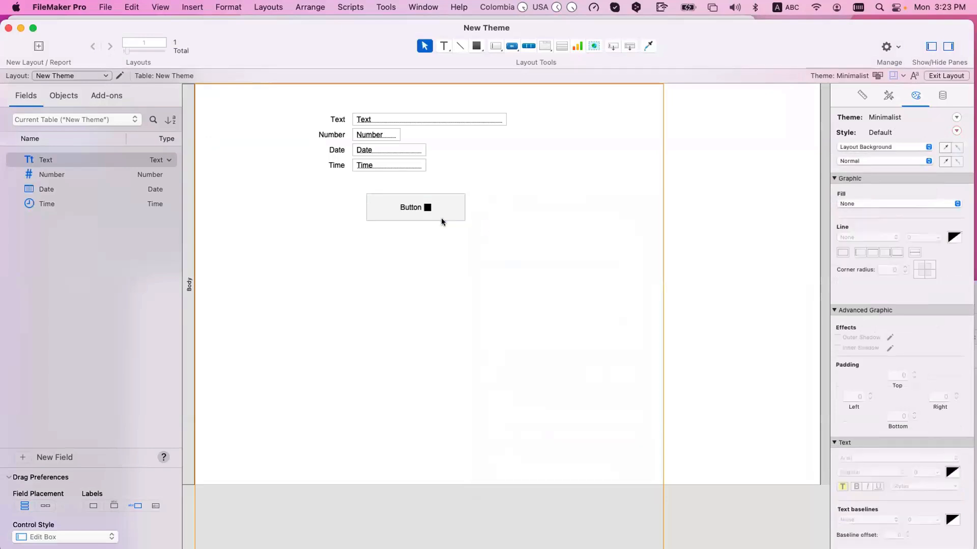
# Duplicate the button directly below with its action set to Do Nothing, and compare both in Browse mode before returning to Layout mode
pyautogui.moveTo(439, 218); pyautogui.dragTo(438, 256)
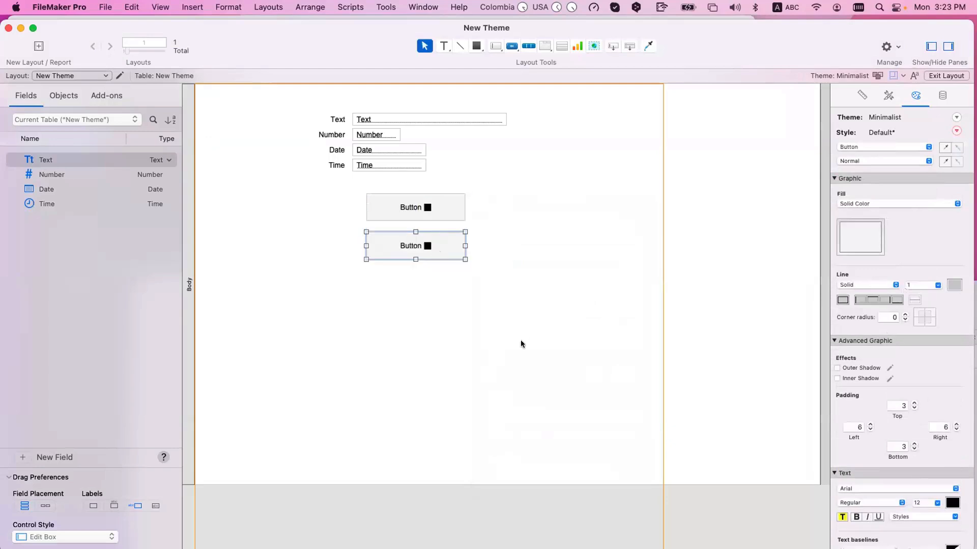
pyautogui.doubleClick(417, 245)
pyautogui.click(537, 452)
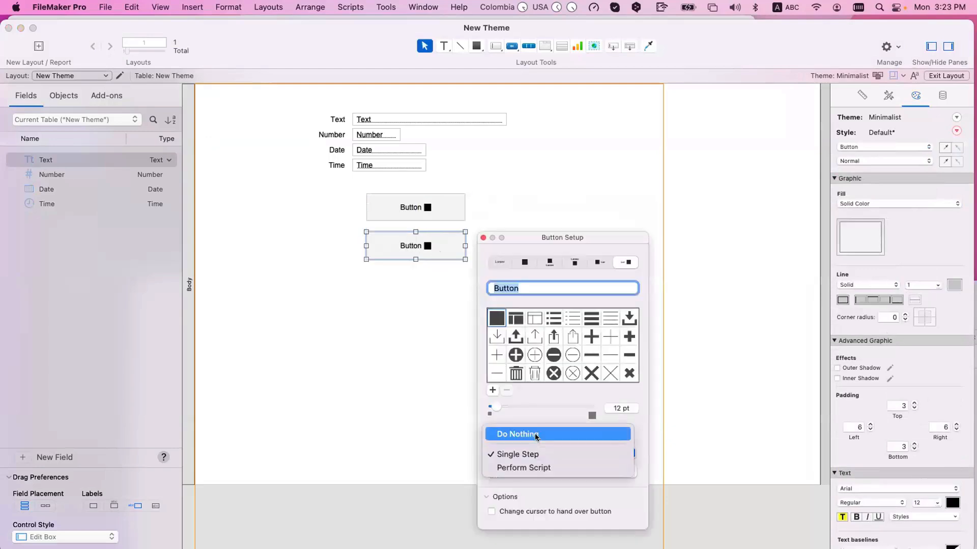
pyautogui.click(532, 434)
pyautogui.click(484, 238)
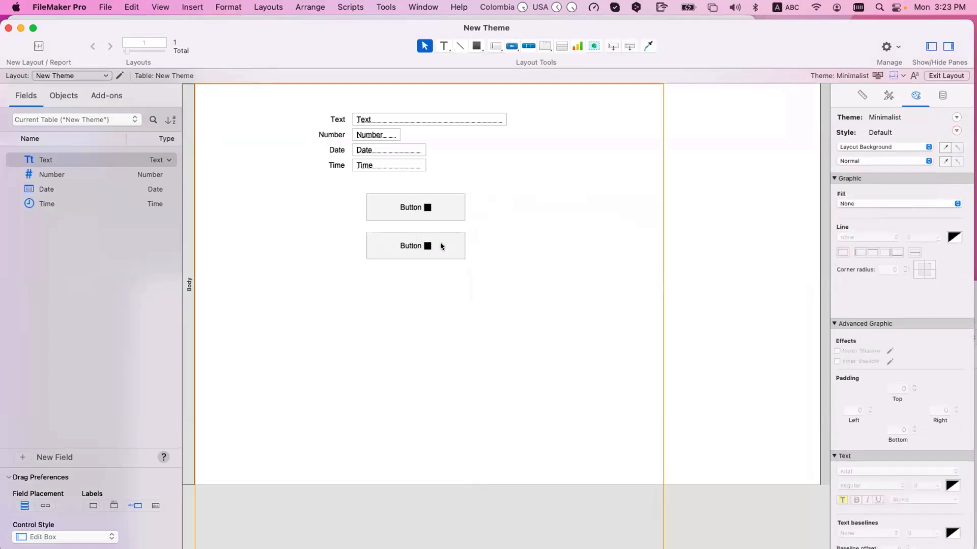
pyautogui.press('super+b')
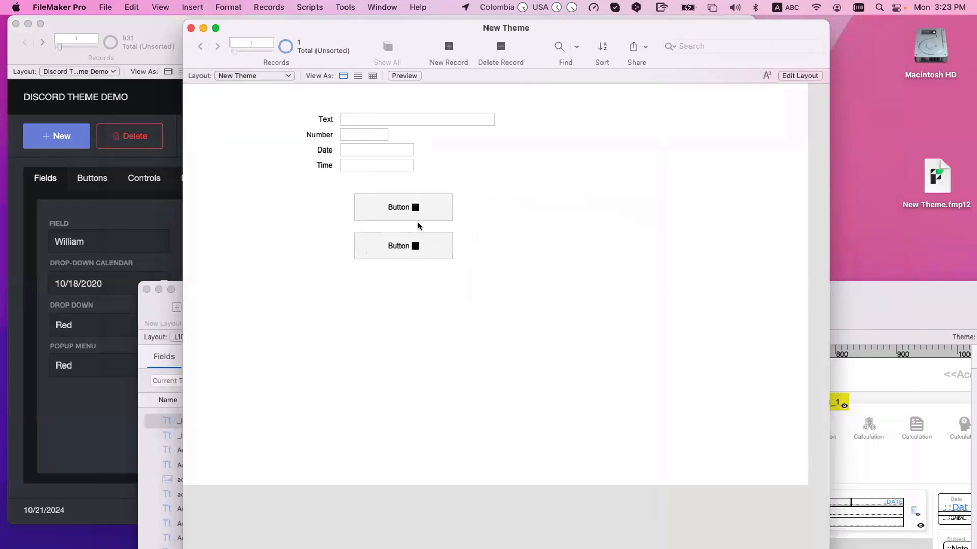
pyautogui.press('super+l')
# Examine the upper button's Hover and Pressed states, including the fill colour of the Pressed state
pyautogui.click(432, 208)
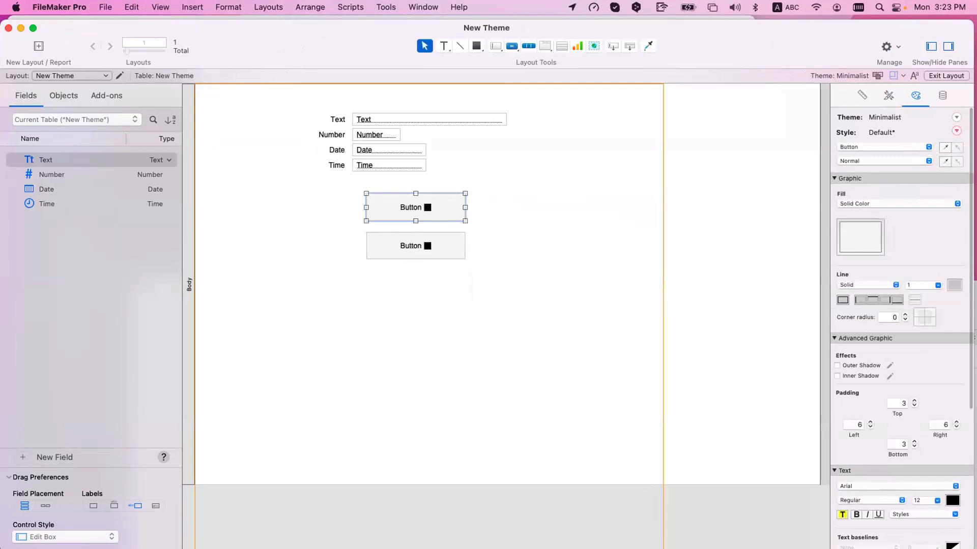
pyautogui.click(886, 162)
pyautogui.click(887, 167)
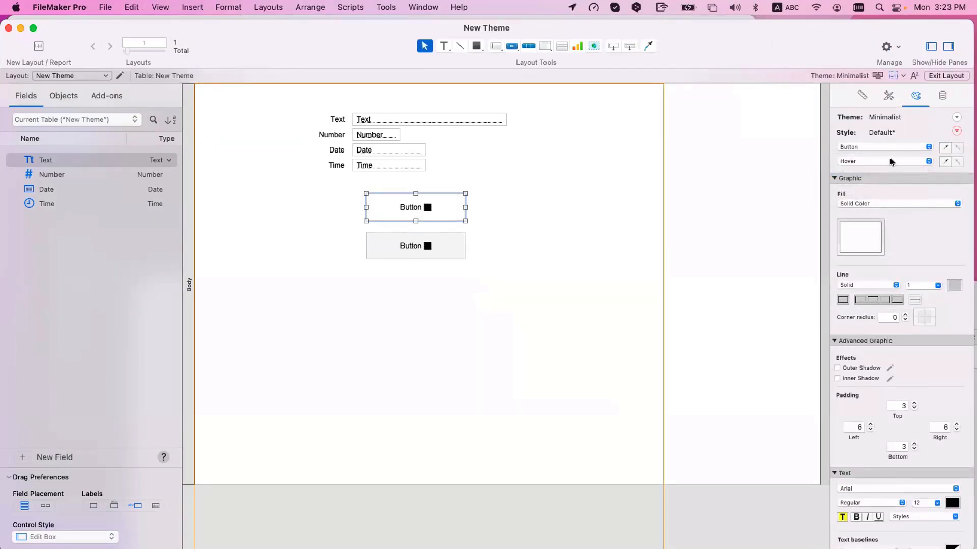
pyautogui.click(888, 162)
pyautogui.click(859, 172)
pyautogui.click(865, 235)
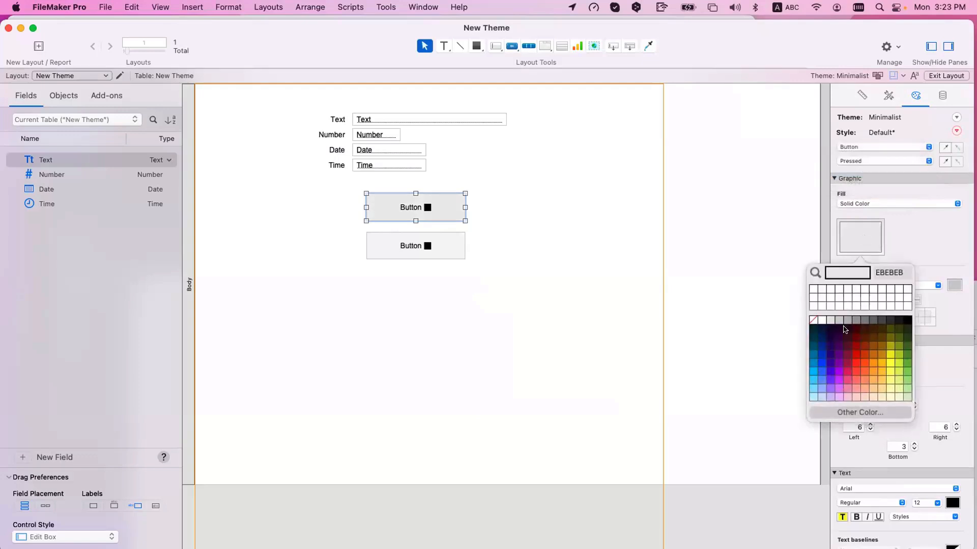
pyautogui.click(846, 320)
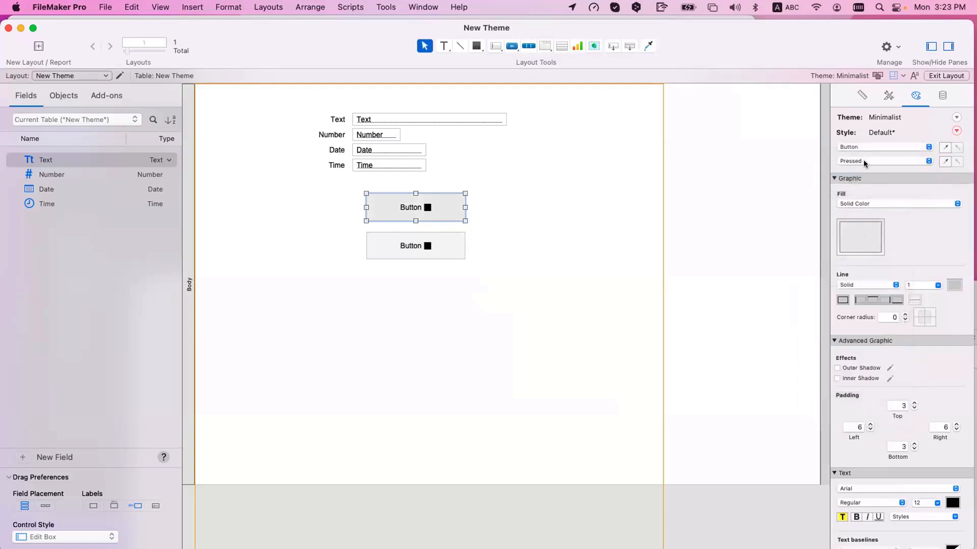
# Examine the upper button's In Focus, Normal and Hover states and its list of stylable parts
pyautogui.click(864, 160)
pyautogui.click(865, 172)
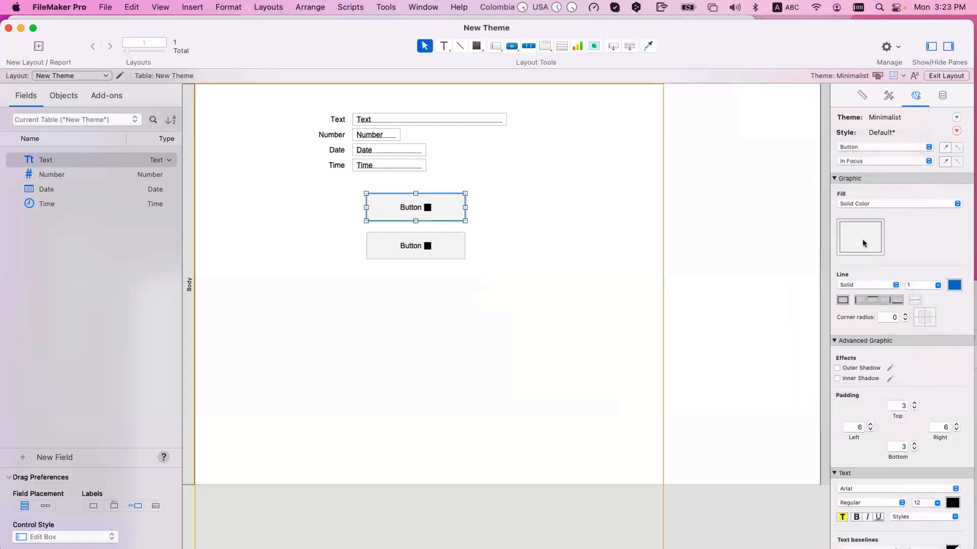
pyautogui.click(866, 161)
pyautogui.click(866, 131)
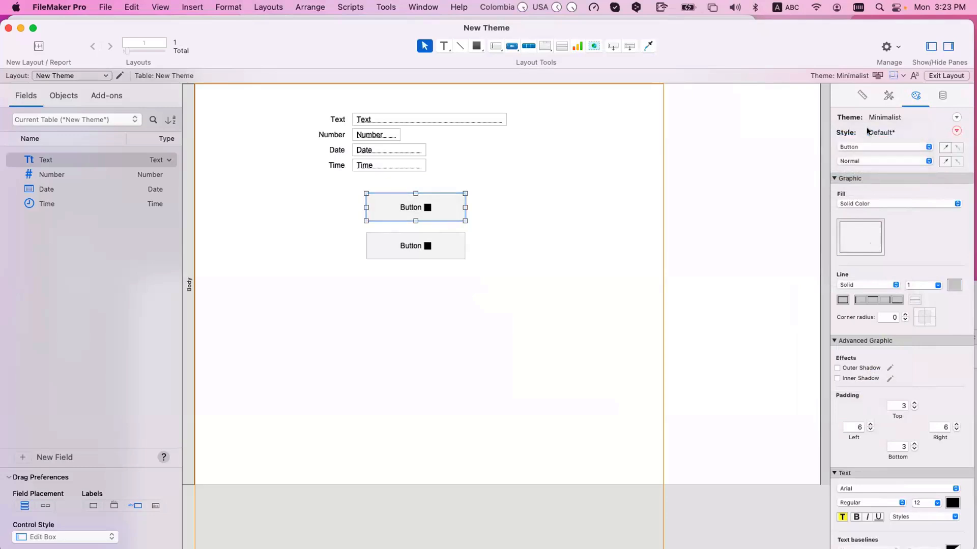
pyautogui.click(867, 145)
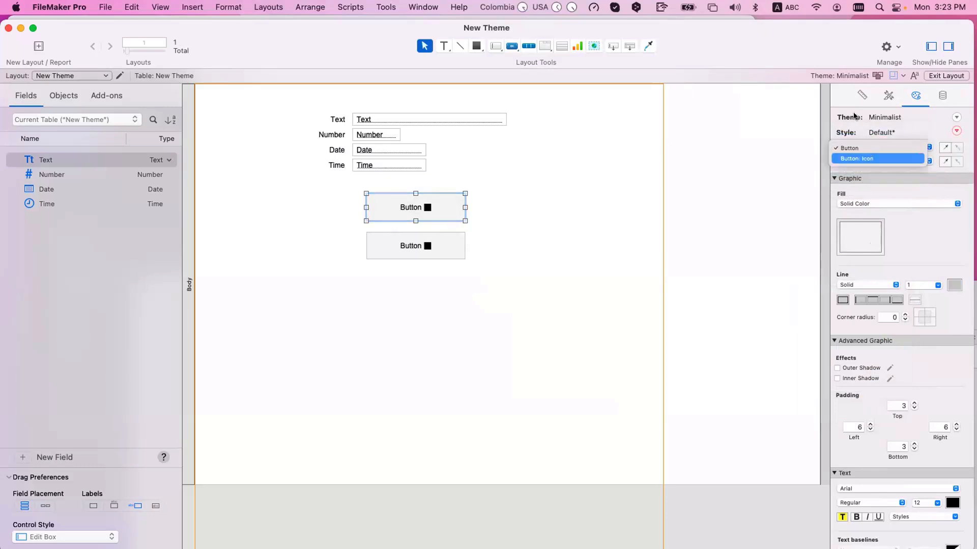
pyautogui.click(853, 115)
pyautogui.click(860, 162)
pyautogui.click(862, 172)
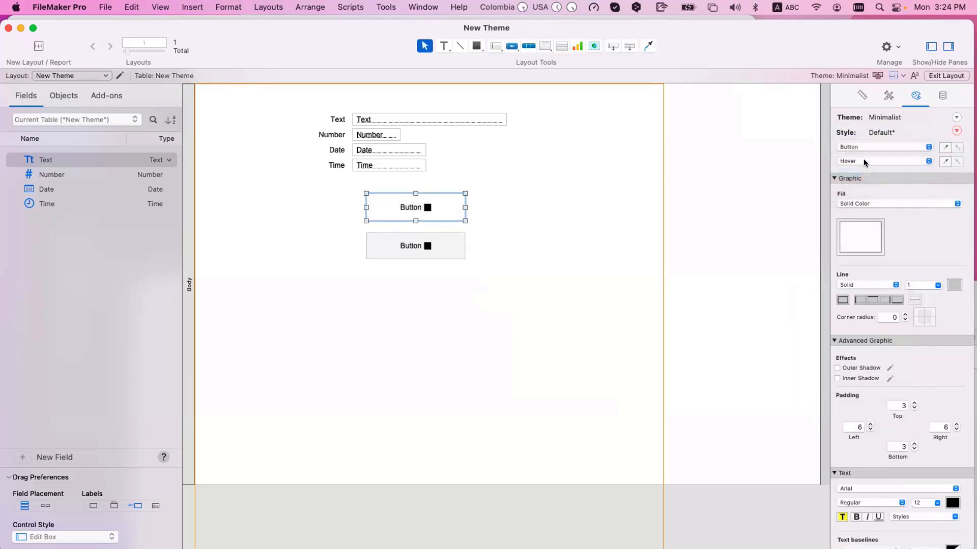
# Examine the upper button's Pressed and In Focus states
pyautogui.click(864, 161)
pyautogui.click(865, 173)
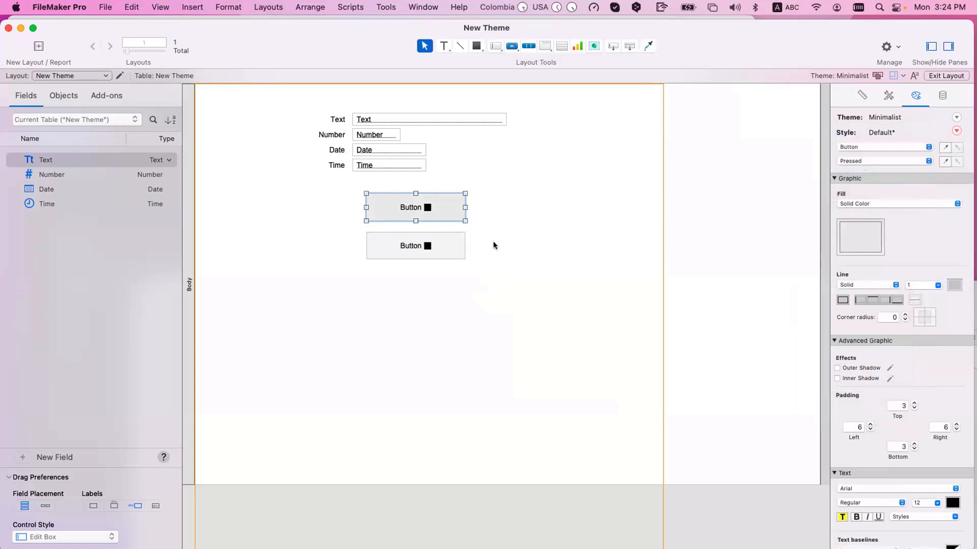
pyautogui.click(859, 161)
pyautogui.click(863, 173)
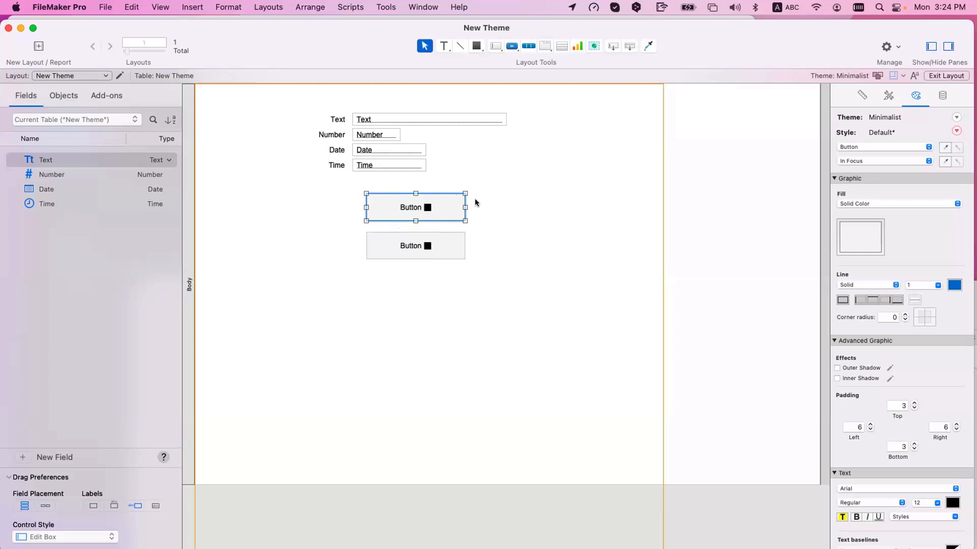
# Test the upper button's hover and press appearance in Browse mode, and return to Layout mode
pyautogui.press('super+b')
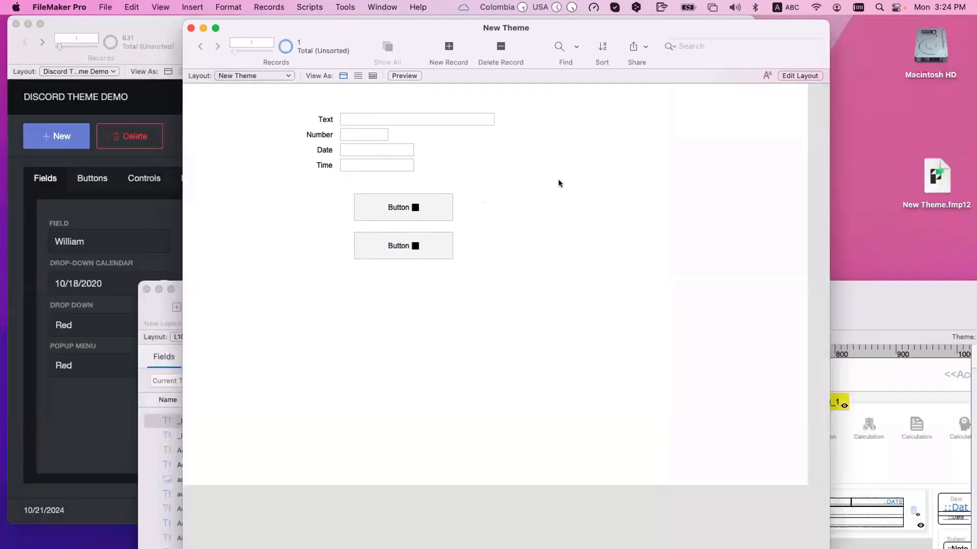
pyautogui.click(431, 201)
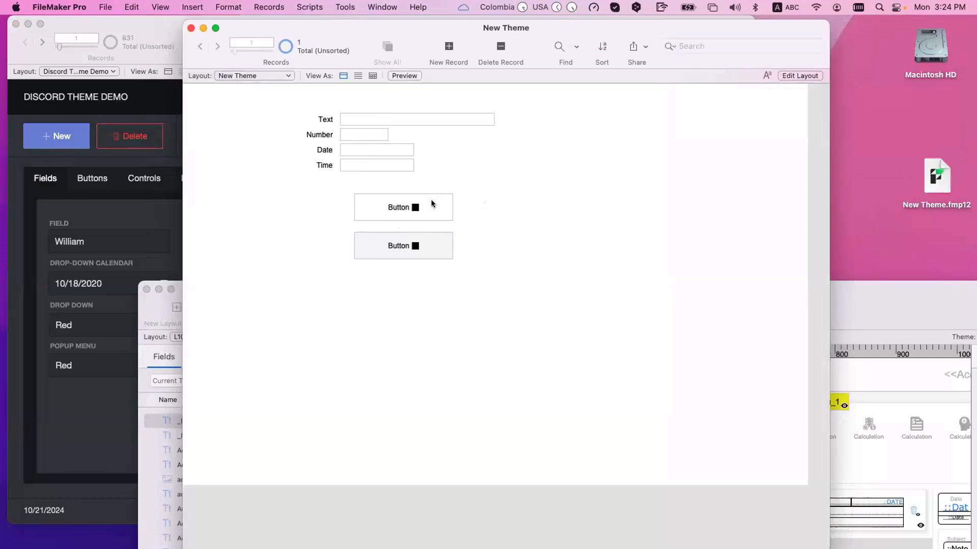
pyautogui.press('super+l')
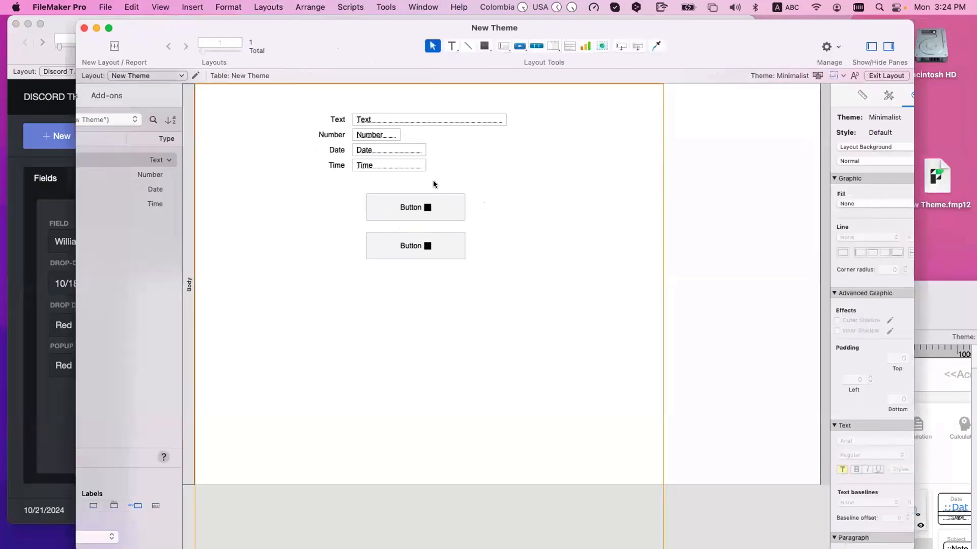
# Move the lower button further down and add the upper button to the layout's tab order at position 5
pyautogui.moveTo(432, 235); pyautogui.dragTo(408, 279)
pyautogui.click(407, 248)
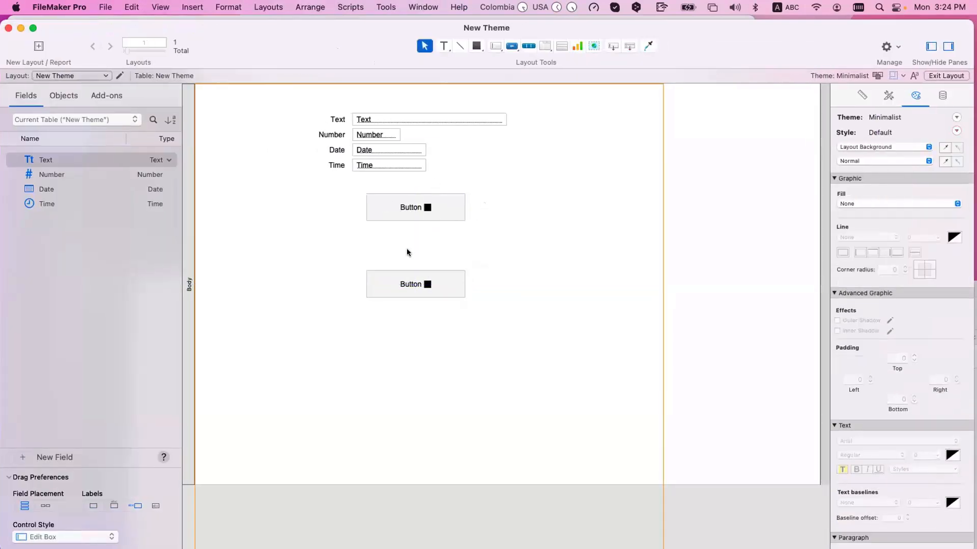
pyautogui.click(239, 6)
pyautogui.moveTo(268, 7)
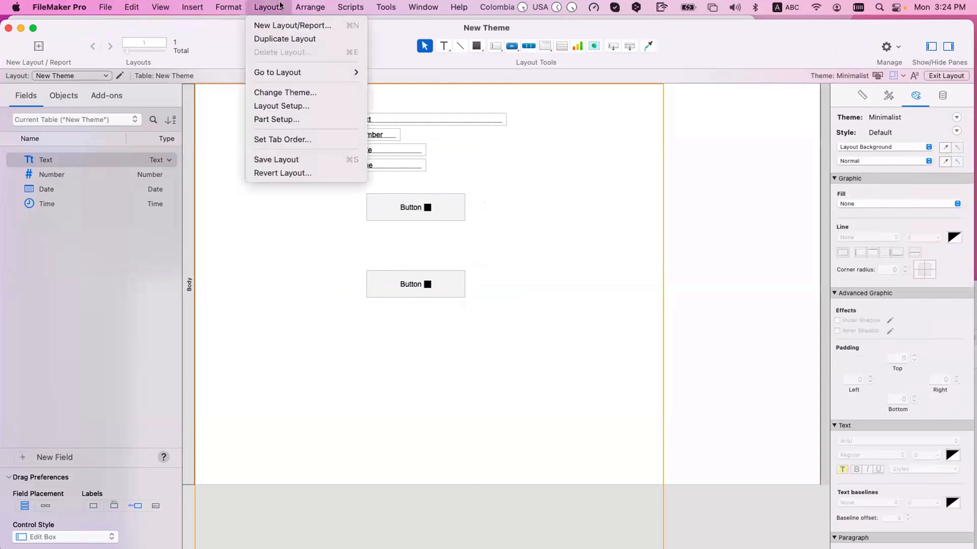
pyautogui.click(296, 139)
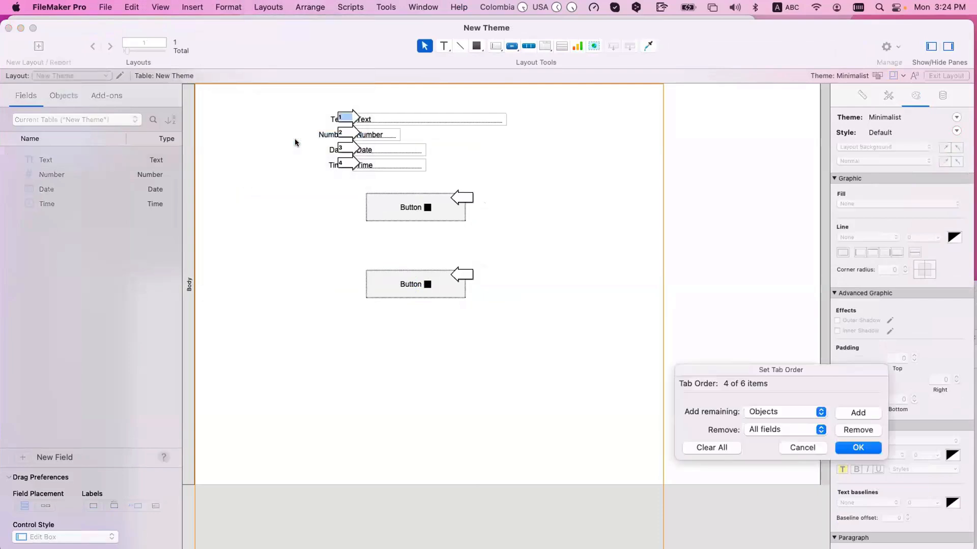
pyautogui.click(457, 223)
pyautogui.click(461, 198)
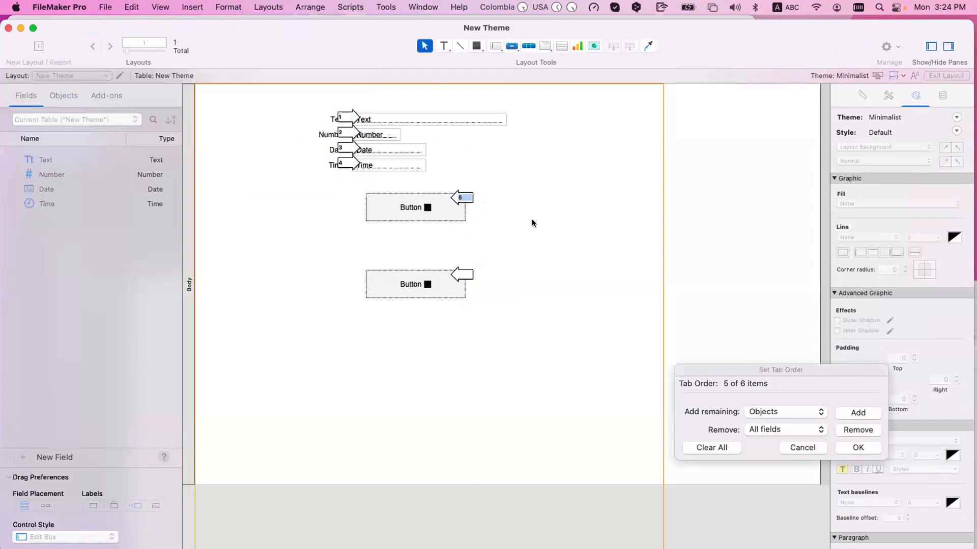
pyautogui.click(857, 448)
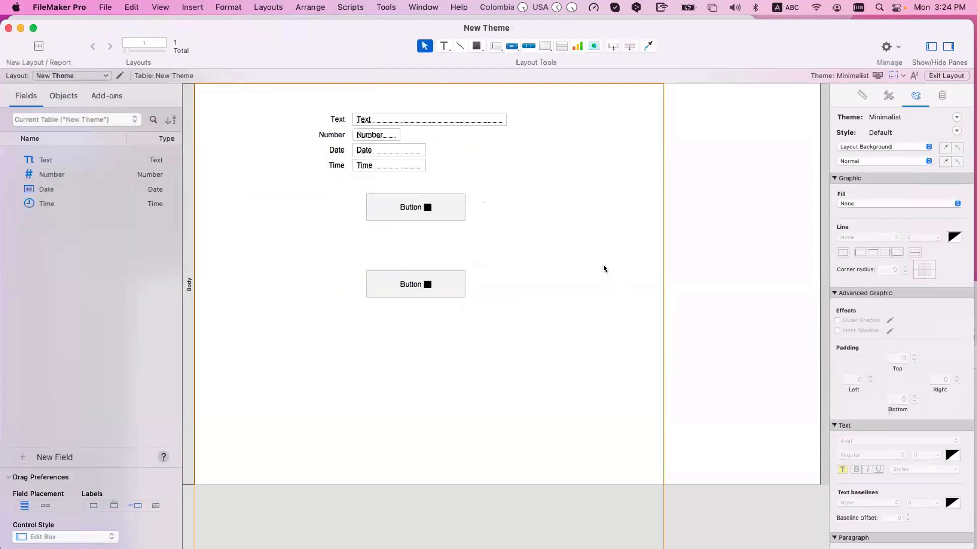
# Check the upper button's focus appearance in Browse mode by tabbing through the fields to it, and repeat after clearing the focus
pyautogui.press('super+b')
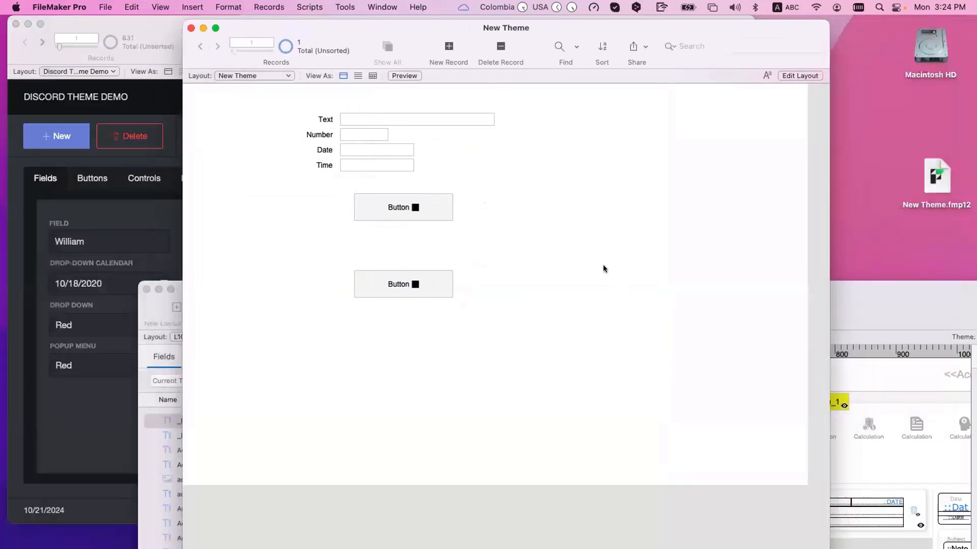
pyautogui.press('Tab')
pyautogui.press('Tab')
pyautogui.press('Tab')
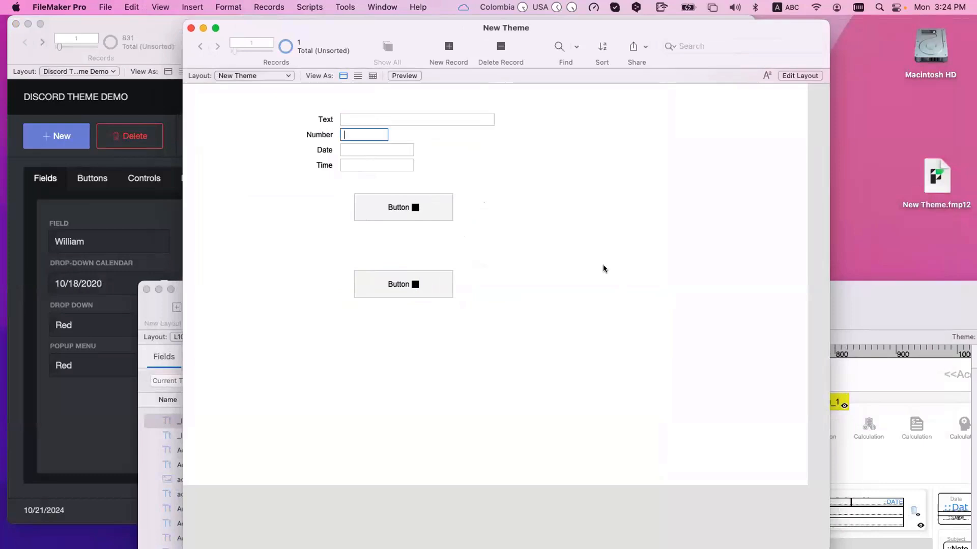
pyautogui.press('Tab')
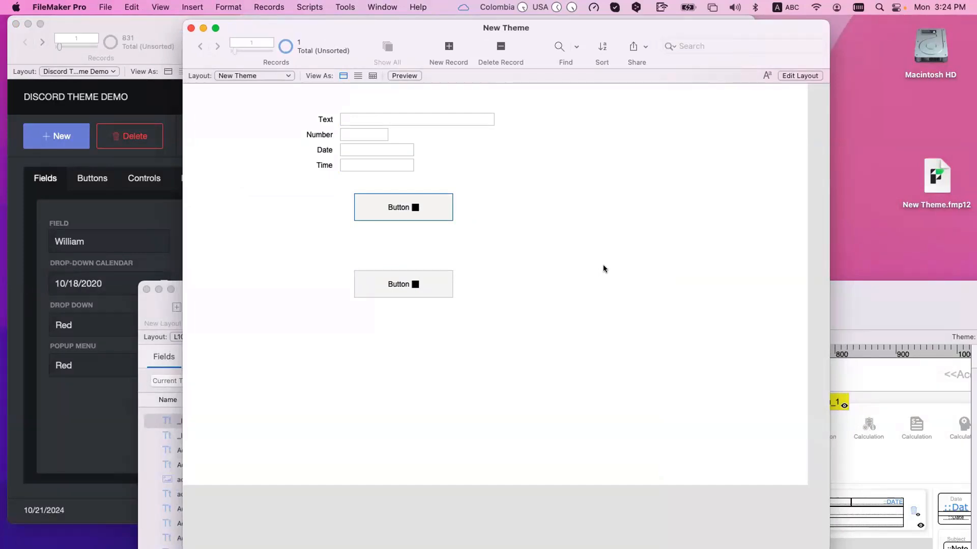
pyautogui.click(602, 265)
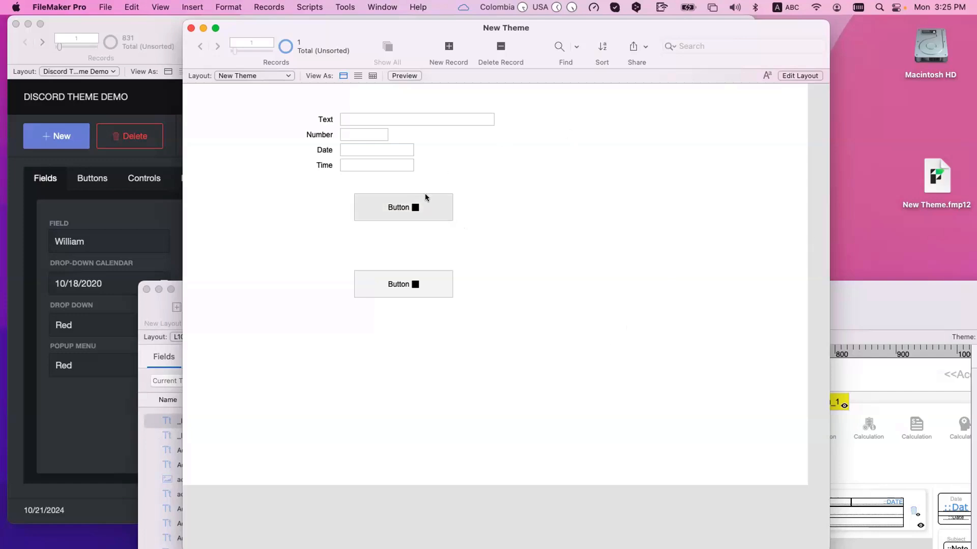
pyautogui.press('Tab')
pyautogui.press('Tab')
pyautogui.press('Tab')
pyautogui.press('Tab')
pyautogui.press('Tab')
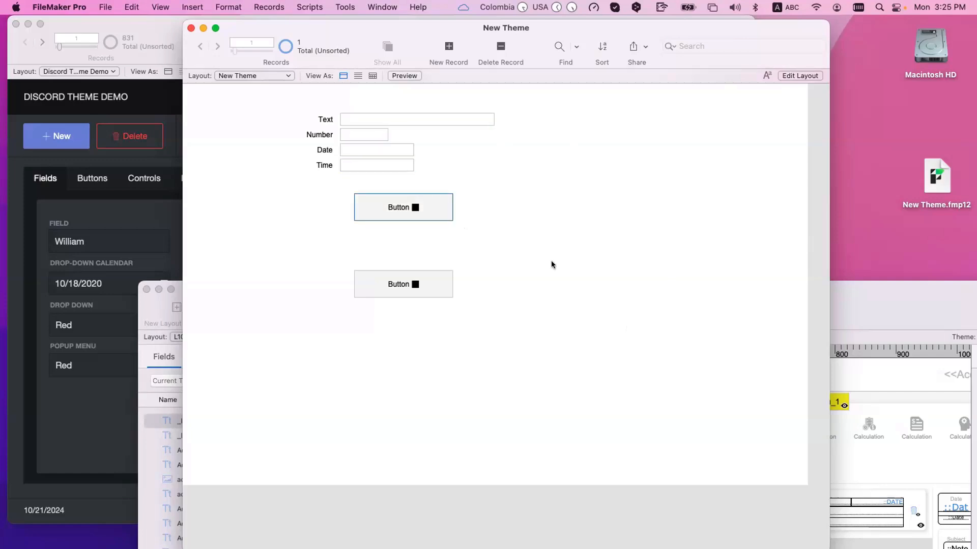
# Return to Layout mode and give the upper button the object name "button"
pyautogui.press('super+shift+s')
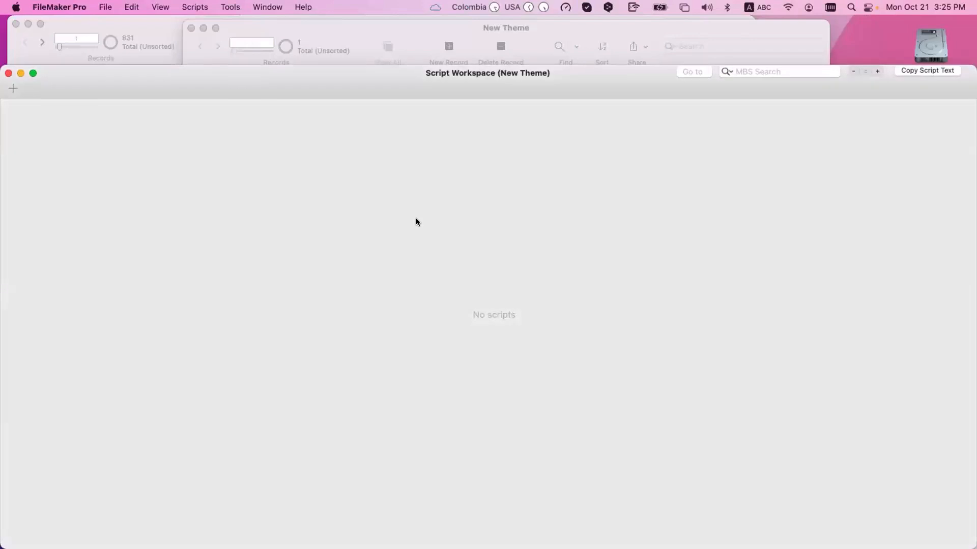
pyautogui.click(8, 74)
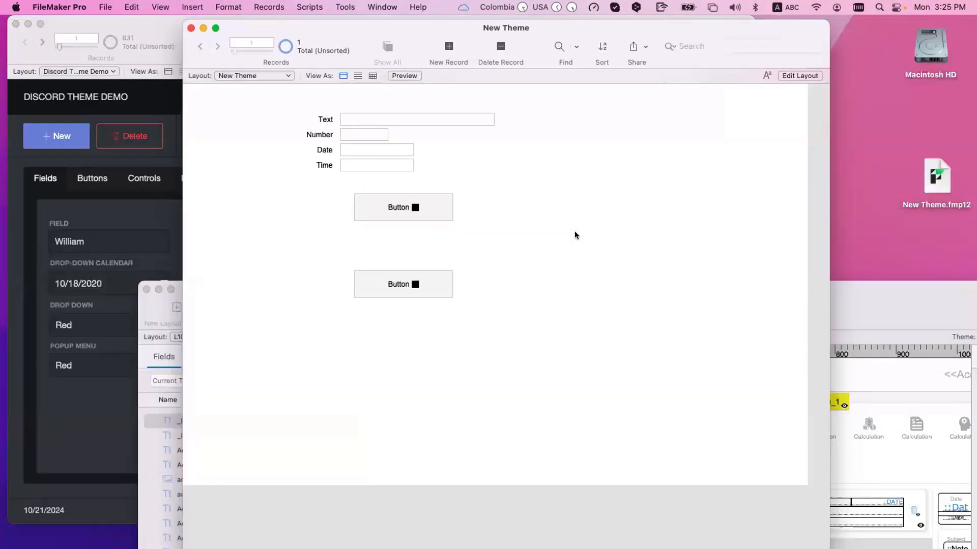
pyautogui.press('super+l')
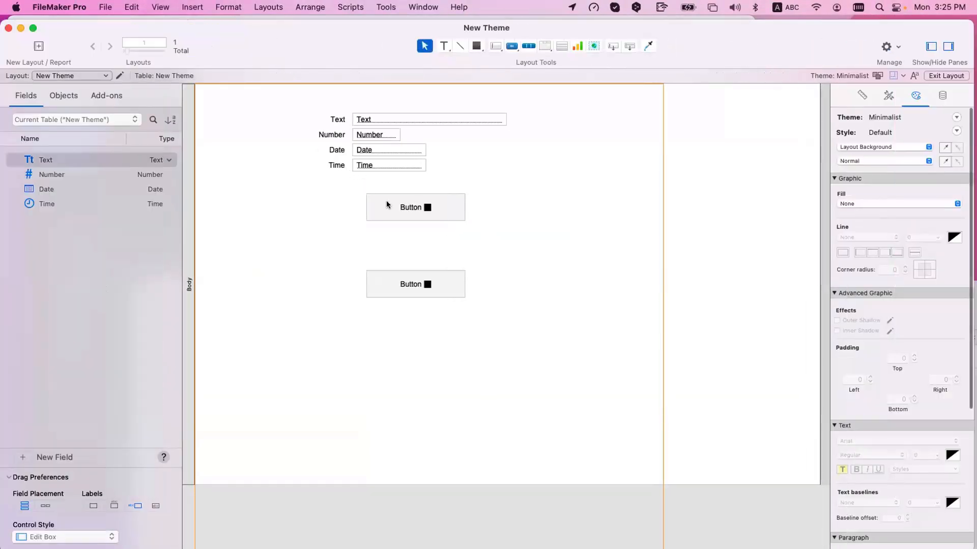
pyautogui.click(452, 210)
pyautogui.click(862, 95)
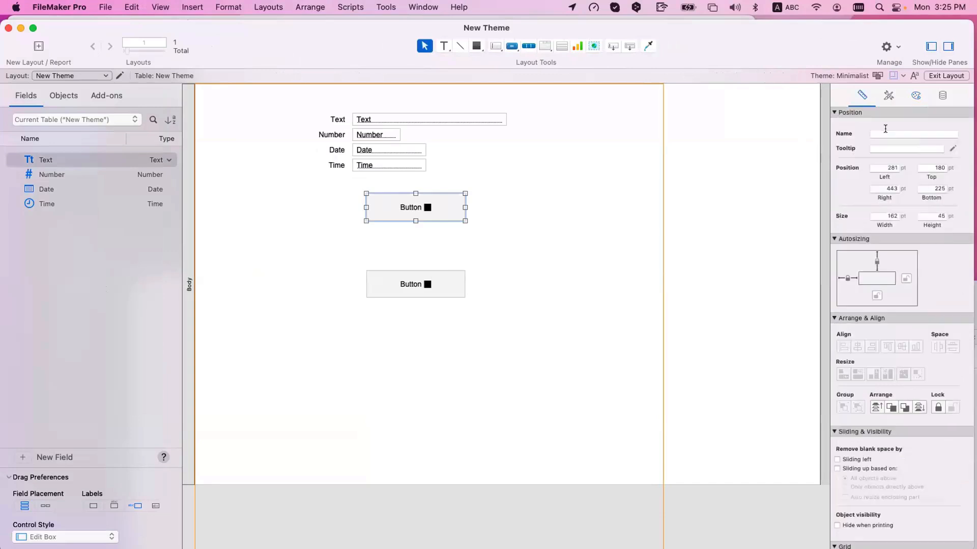
pyautogui.click(886, 131)
pyautogui.write('button')
pyautogui.press('Return')
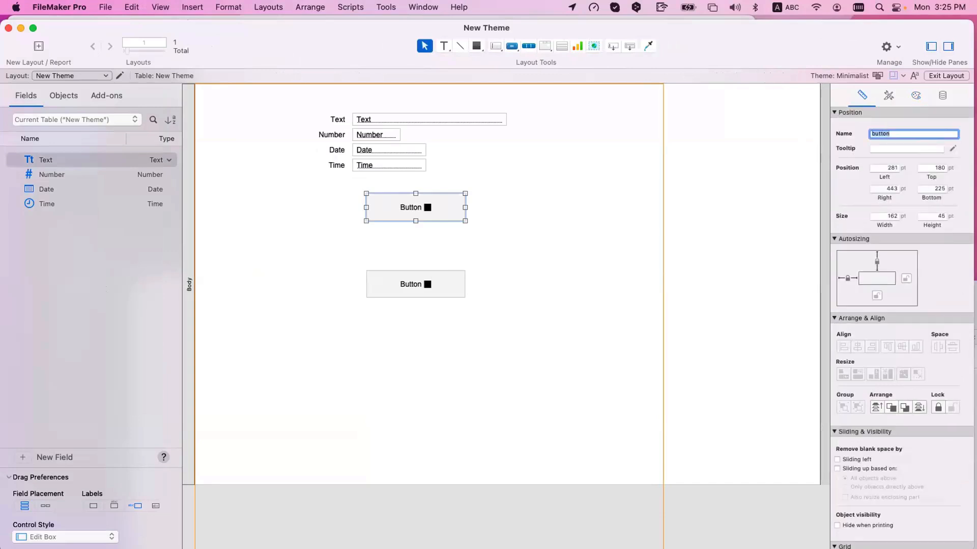
pyautogui.click(698, 145)
pyautogui.click(395, 202)
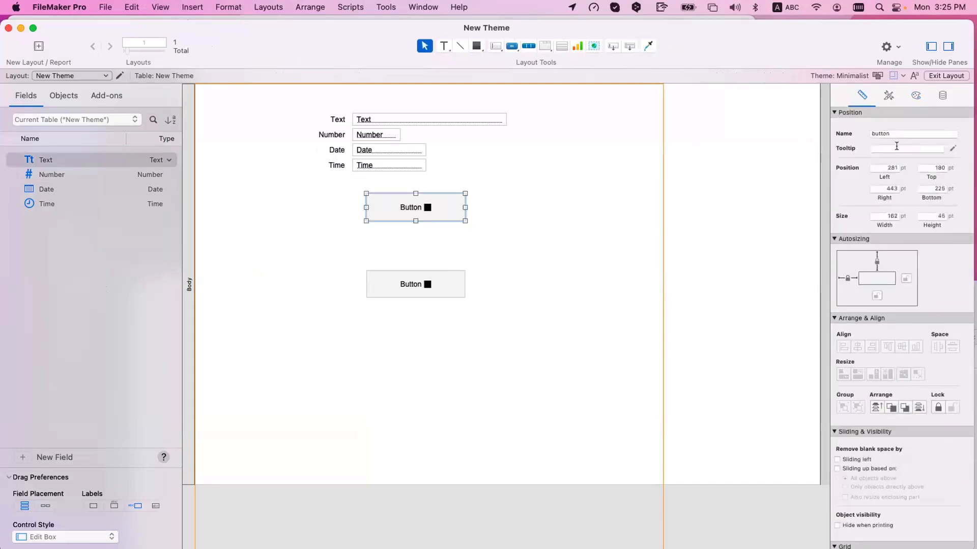
pyautogui.click(584, 169)
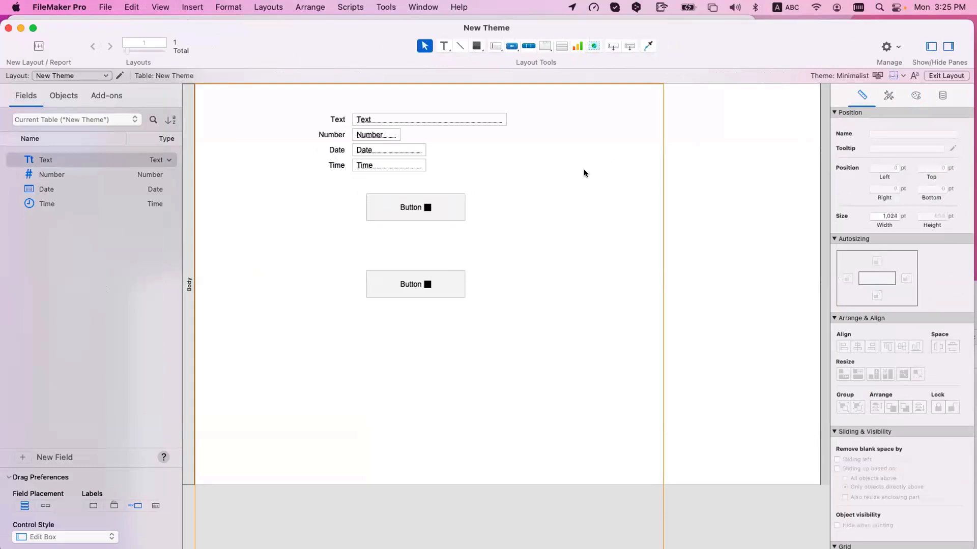
# Create a new script named "Gto Button" in the Script Workspace
pyautogui.press('super+shift+s')
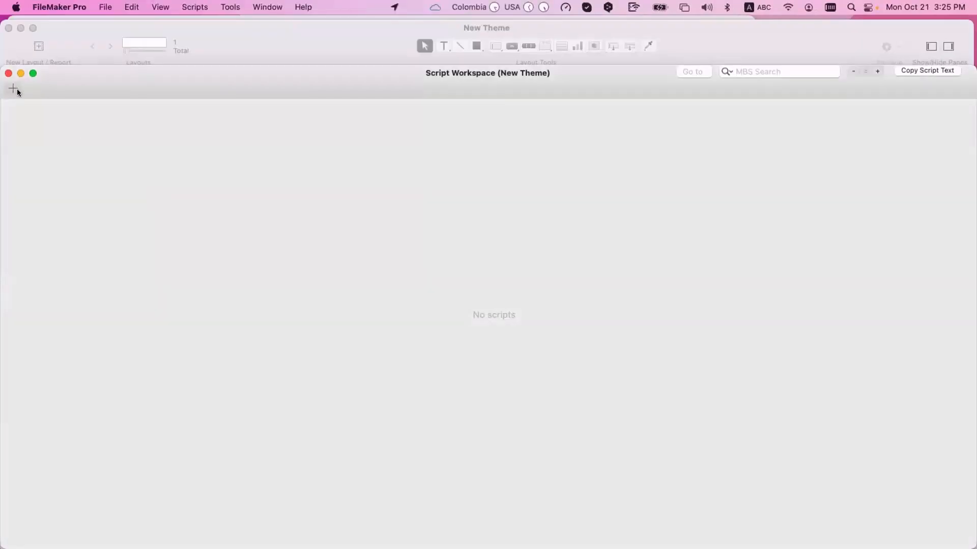
pyautogui.click(13, 88)
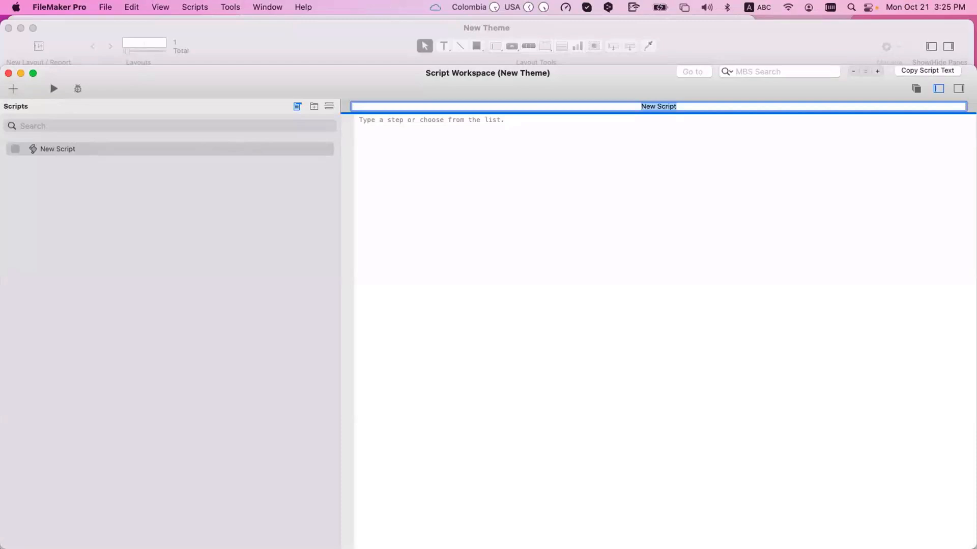
pyautogui.write('Gto')
pyautogui.press('BackSpace')
pyautogui.write('o Button')
pyautogui.press('Return')
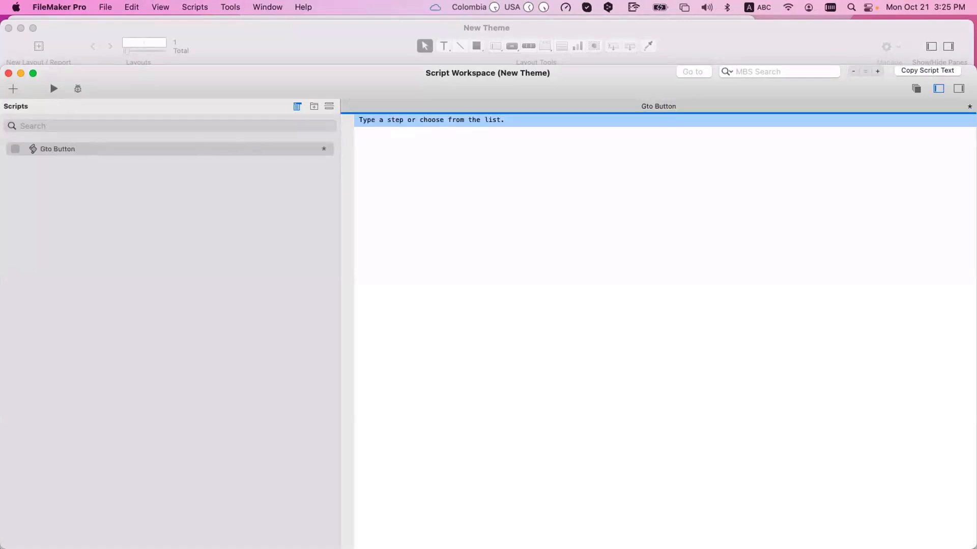
# Add a Go to Object step targeting the object name "button" and save the script
pyautogui.write('gtob')
pyautogui.press('Return')
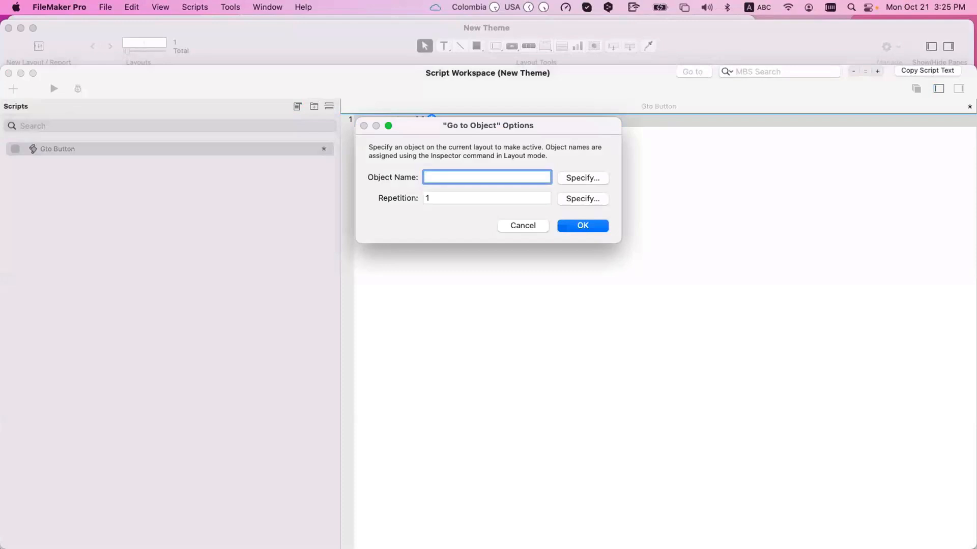
pyautogui.write('button')
pyautogui.press('Return')
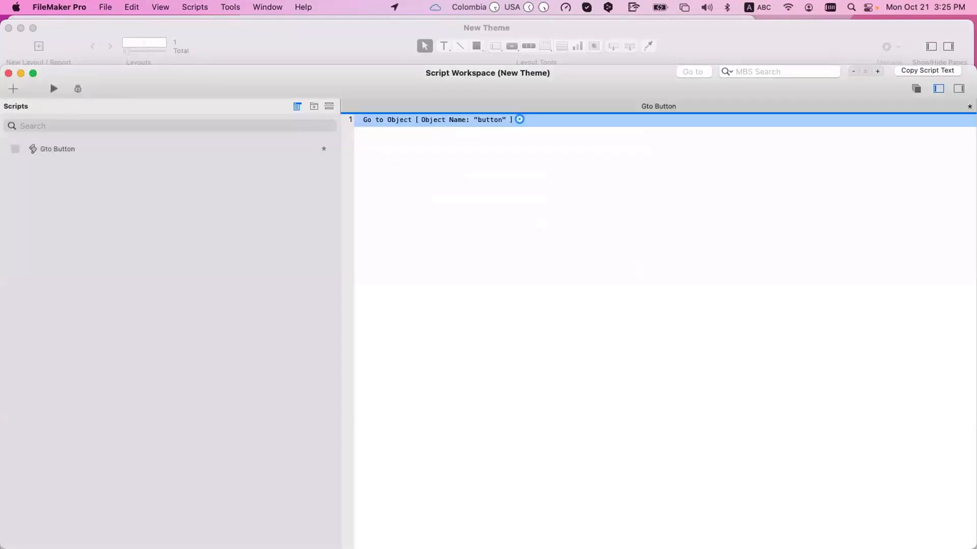
pyautogui.press('super+s')
# Arrange the Script Workspace beside the layout window in Browse mode and run the Gto Button script
pyautogui.moveTo(272, 70); pyautogui.dragTo(834, 232)
pyautogui.click(500, 182)
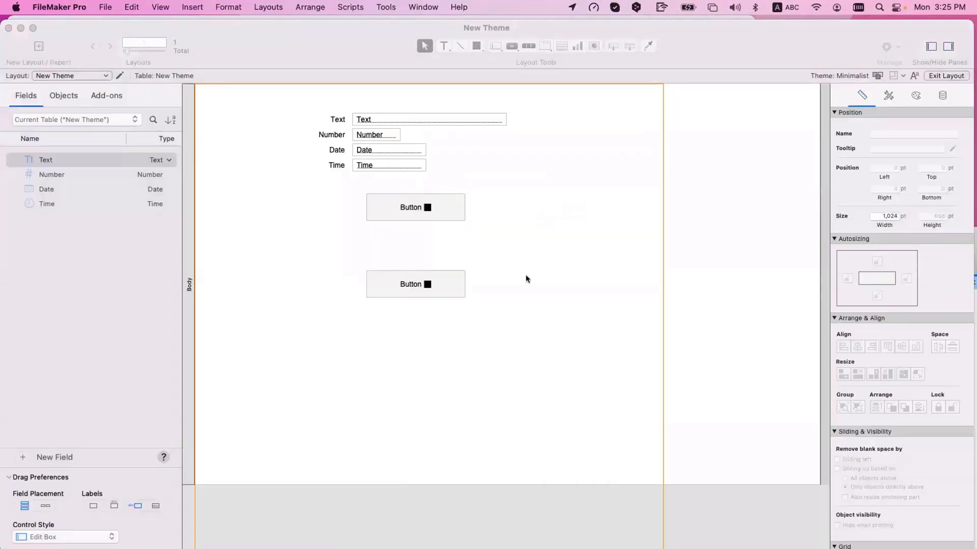
pyautogui.press('super+b')
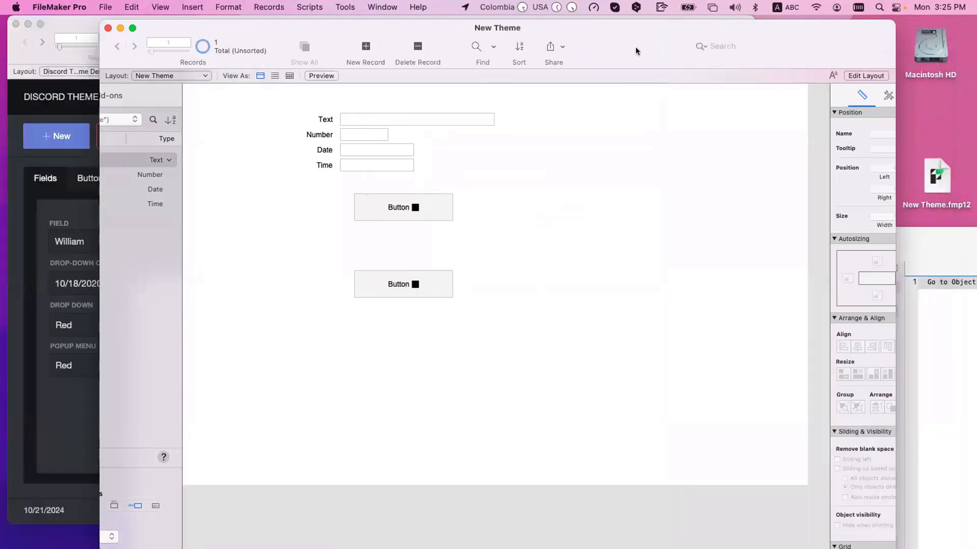
pyautogui.click(636, 47)
pyautogui.moveTo(560, 27); pyautogui.dragTo(496, 33)
pyautogui.click(812, 248)
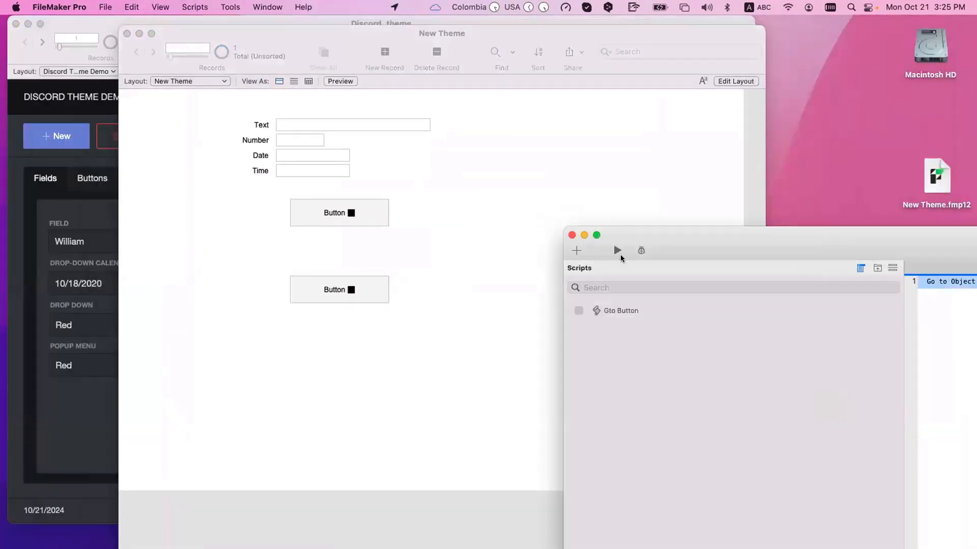
pyautogui.click(613, 251)
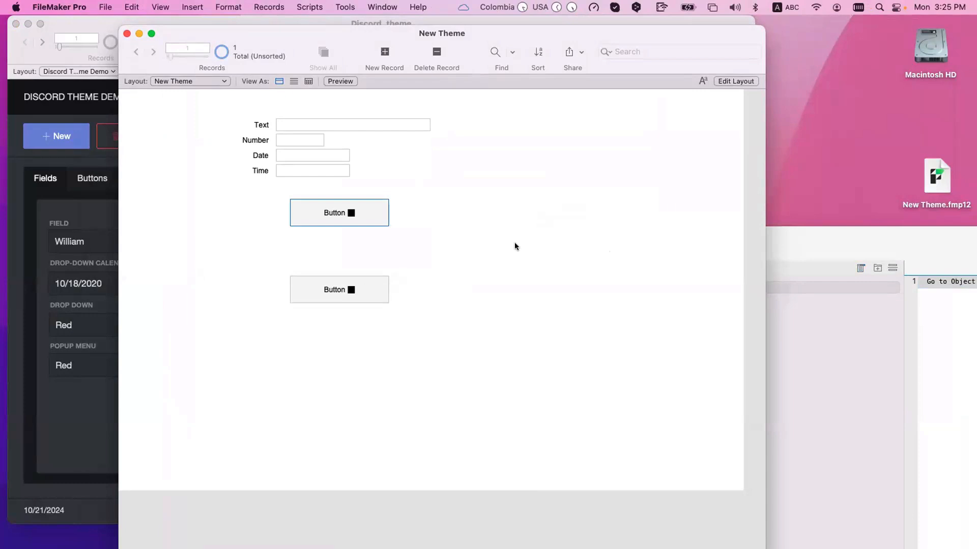
# Return to Layout mode and replace the upper button's Beep action with a Show Custom Dialog step
pyautogui.press('super+l')
pyautogui.click(411, 216)
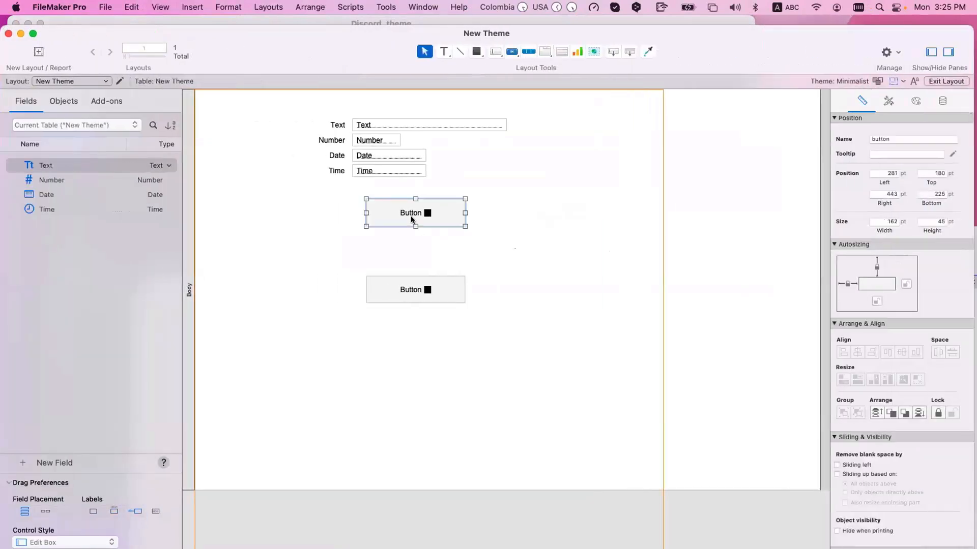
pyautogui.doubleClick(415, 217)
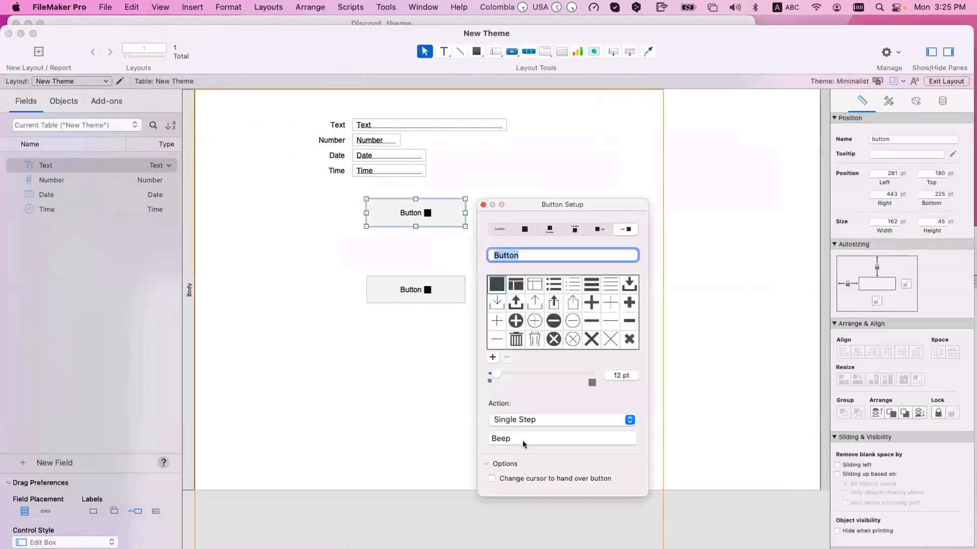
pyautogui.click(524, 439)
pyautogui.click(52, 54)
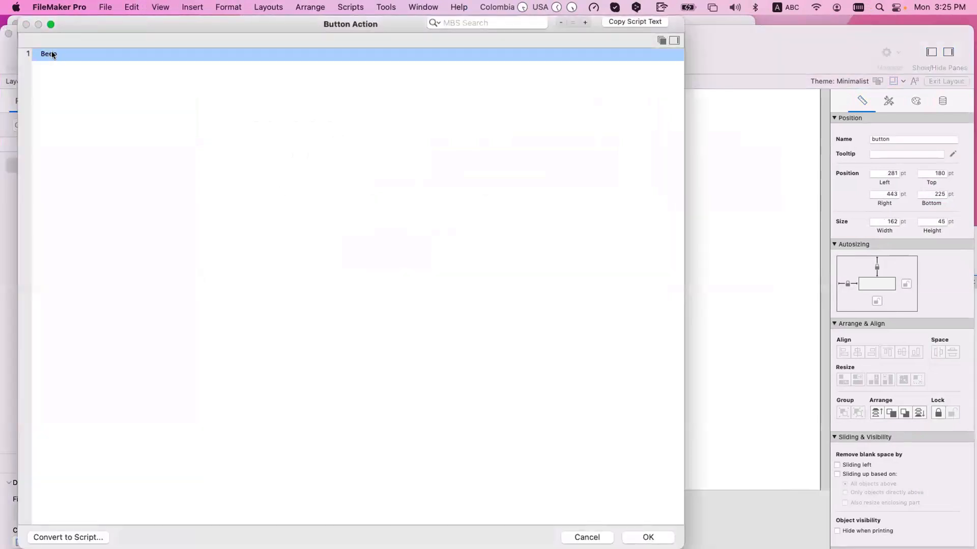
pyautogui.press('BackSpace')
pyautogui.write('show')
pyautogui.press('Down')
pyautogui.press('Return')
pyautogui.press('Return')
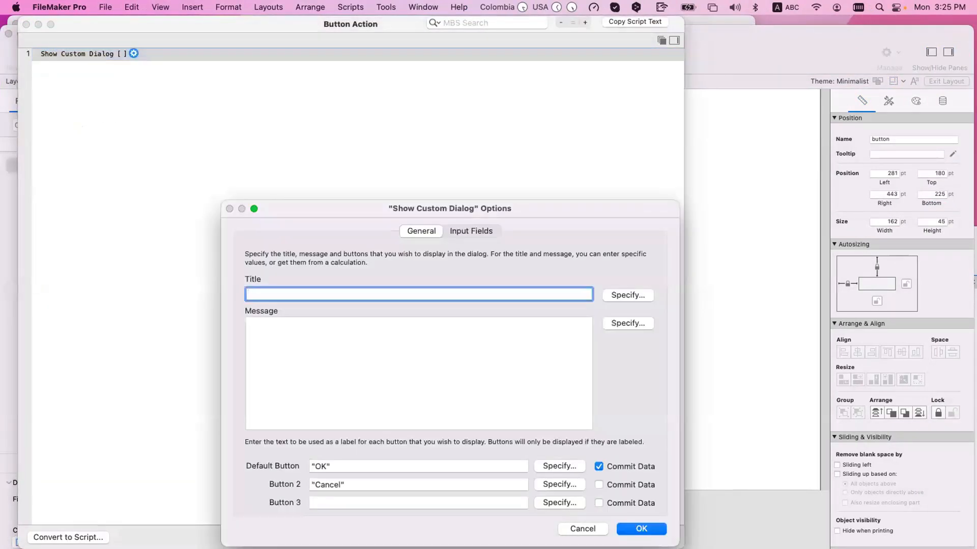
# Title the custom dialog "Focus" and save the upper button's action
pyautogui.write('"Test"')
pyautogui.click(627, 528)
pyautogui.doubleClick(126, 51)
pyautogui.doubleClick(258, 294)
pyautogui.write('Focus')
pyautogui.press('Return')
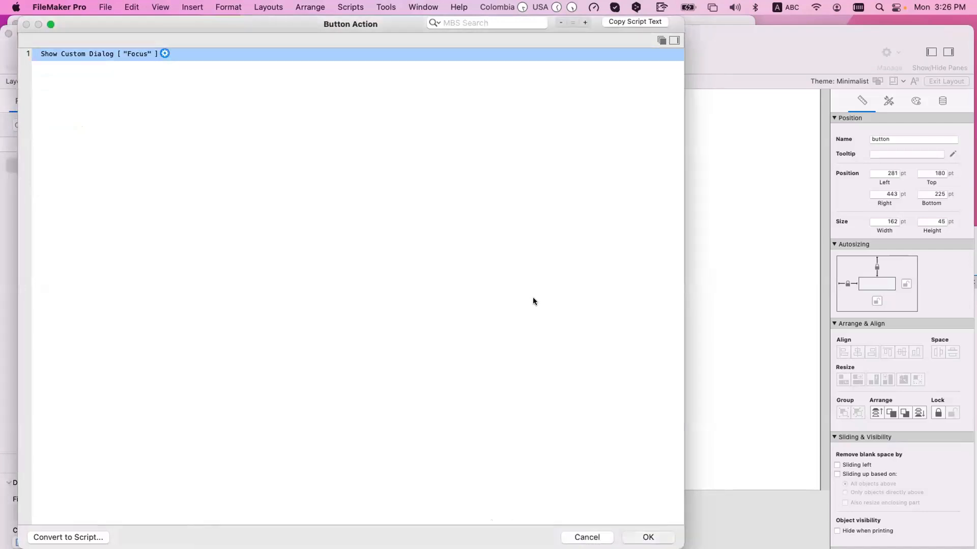
pyautogui.press('Return')
# In Browse mode, move focus through the tab order to the upper button and trigger it three times, accepting the dialog each time
pyautogui.press('super+b')
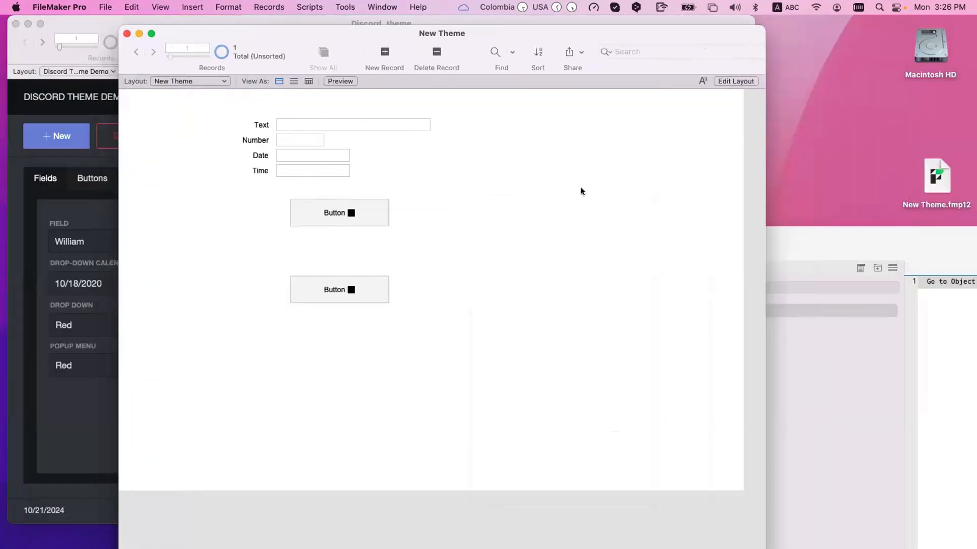
pyautogui.press('Tab')
pyautogui.press('Tab')
pyautogui.press('Tab')
pyautogui.press('Tab')
pyautogui.press('Tab')
pyautogui.press('space')
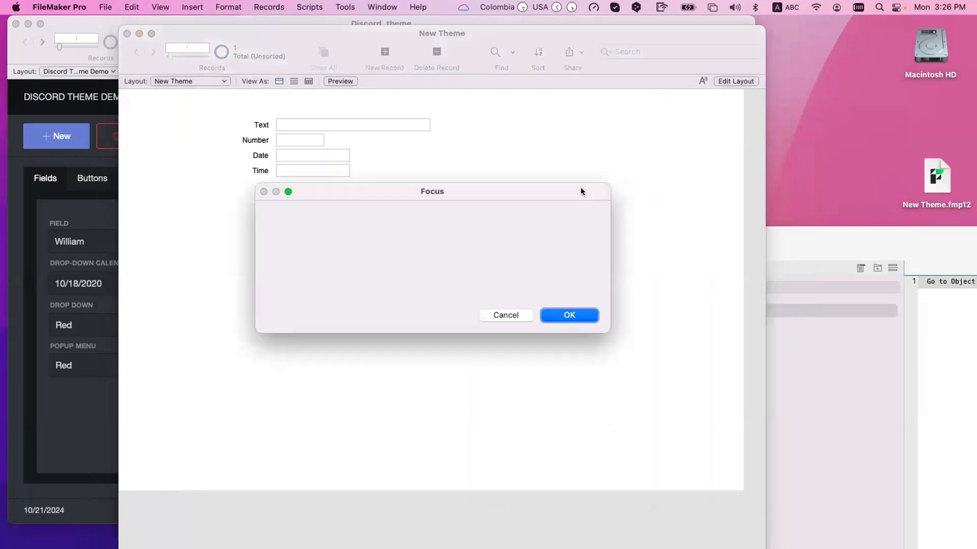
pyautogui.press('Return')
pyautogui.press('space')
pyautogui.press('Return')
pyautogui.press('space')
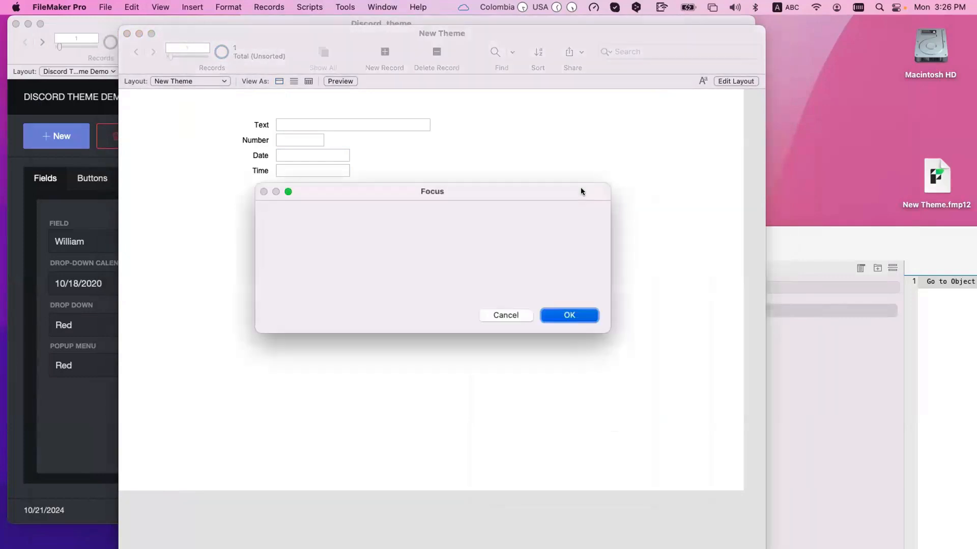
pyautogui.press('Return')
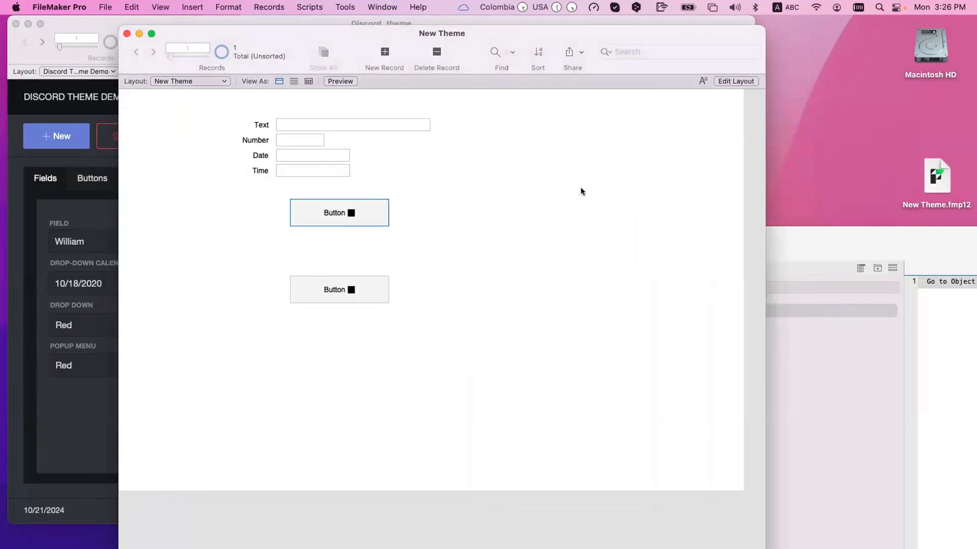
# Cycle the tab order around to the upper button again and trigger its dialog twice more, accepting it each time
pyautogui.press('Tab')
pyautogui.press('Tab')
pyautogui.press('Tab')
pyautogui.press('Tab')
pyautogui.press('Tab')
pyautogui.press('space')
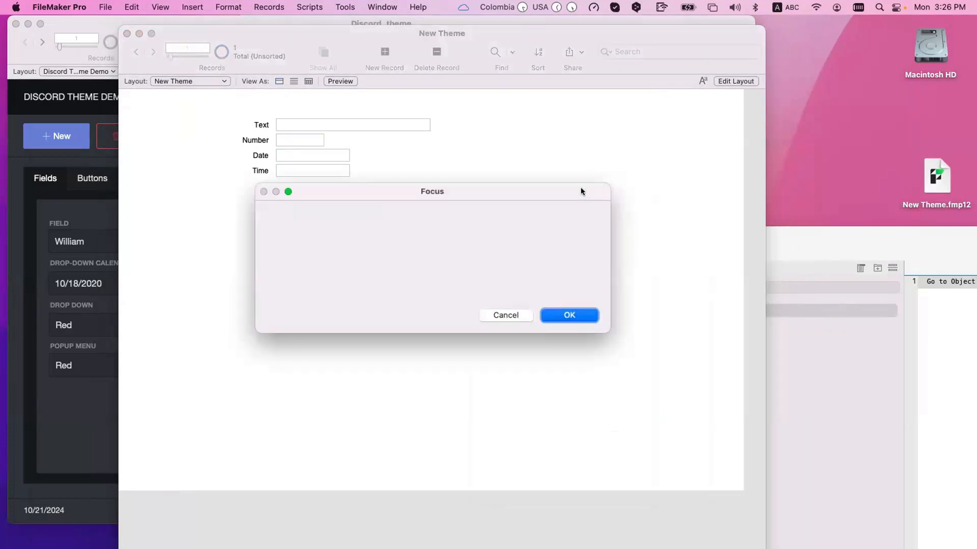
pyautogui.press('Return')
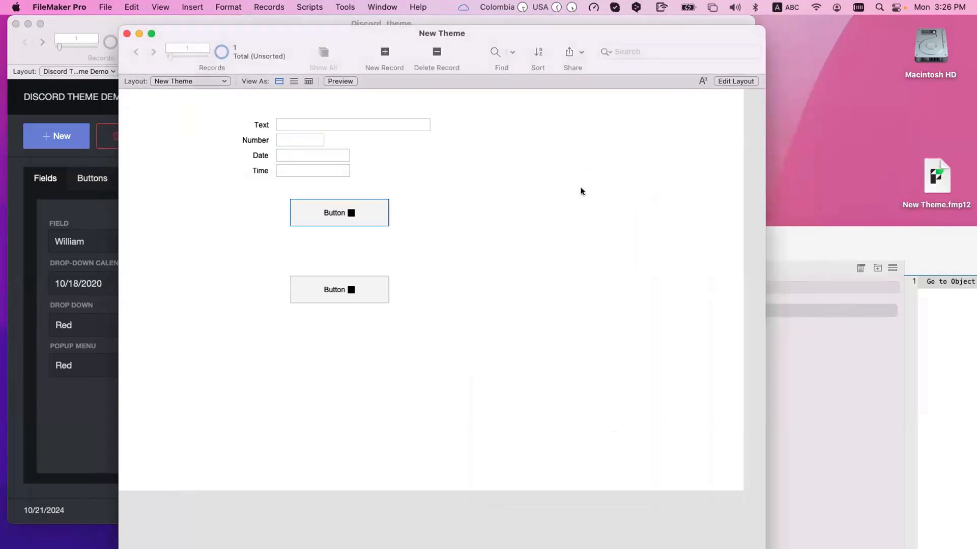
pyautogui.press('space')
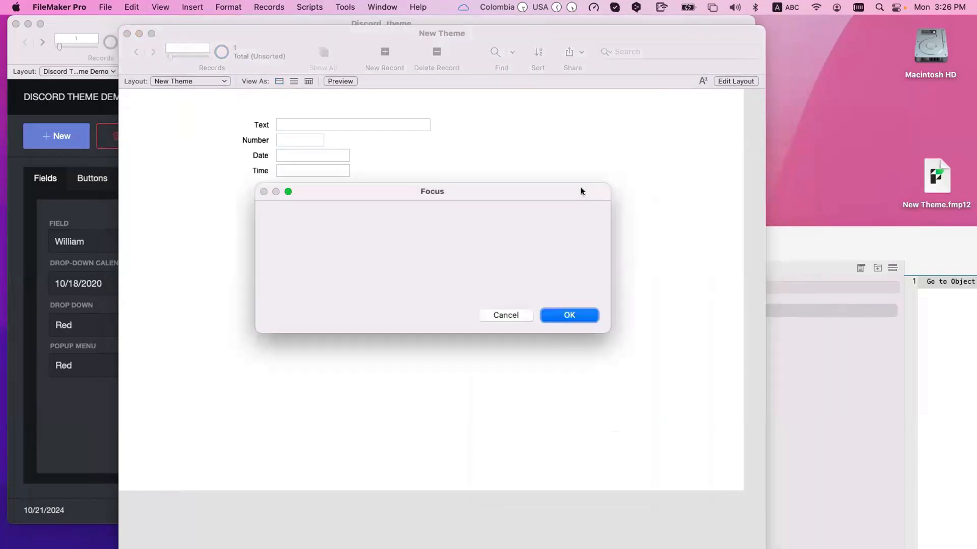
pyautogui.press('Return')
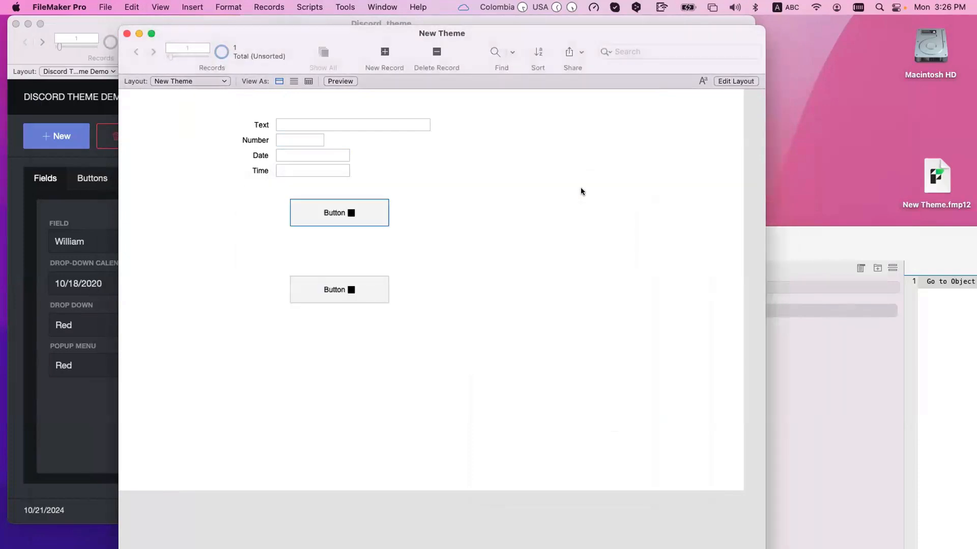
# Clear the button focus, then run the upper button with the pointer and dismiss its dialog to compare focus behavior
pyautogui.click(582, 189)
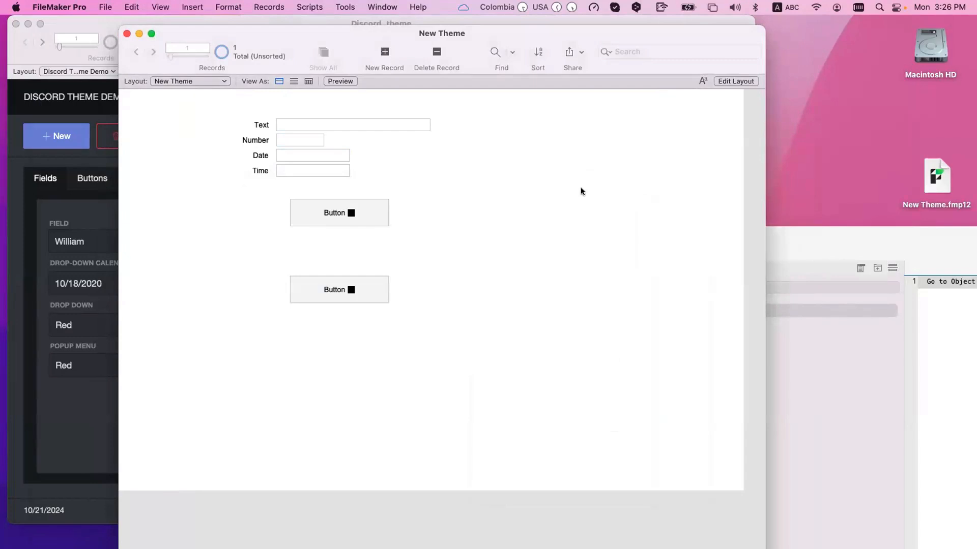
pyautogui.click(364, 213)
pyautogui.click(567, 317)
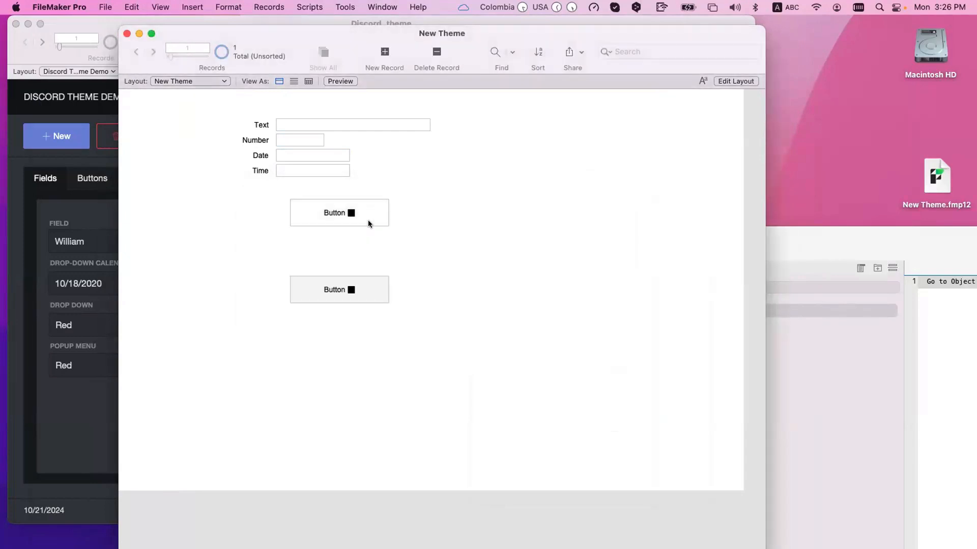
pyautogui.click(368, 219)
pyautogui.press('Return')
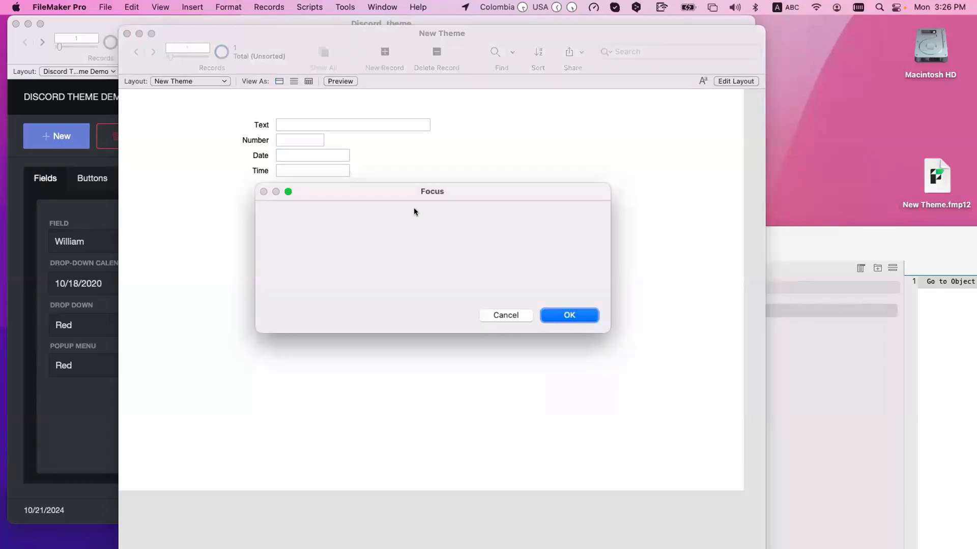
pyautogui.click(584, 317)
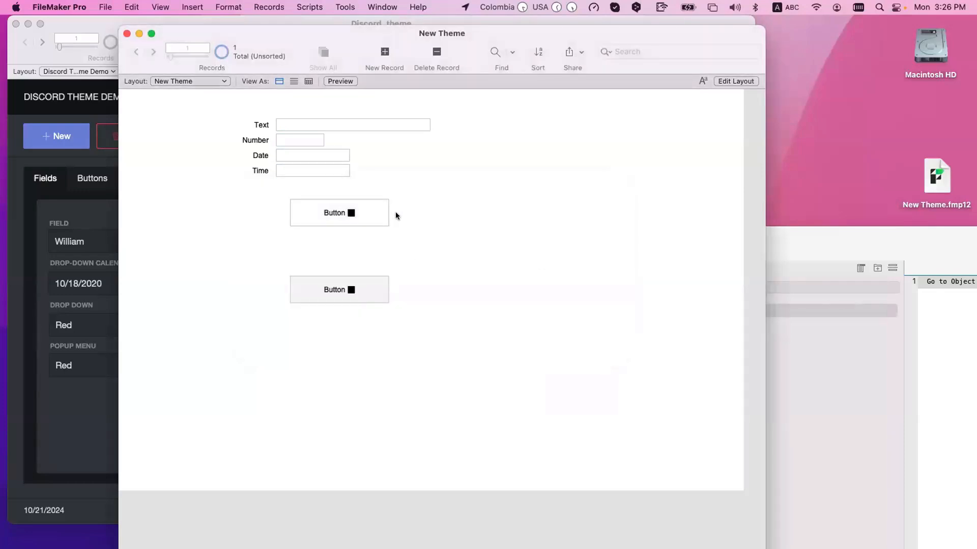
# Put focus in the Text field, then return to Layout mode and examine its Normal state styling
pyautogui.click(388, 119)
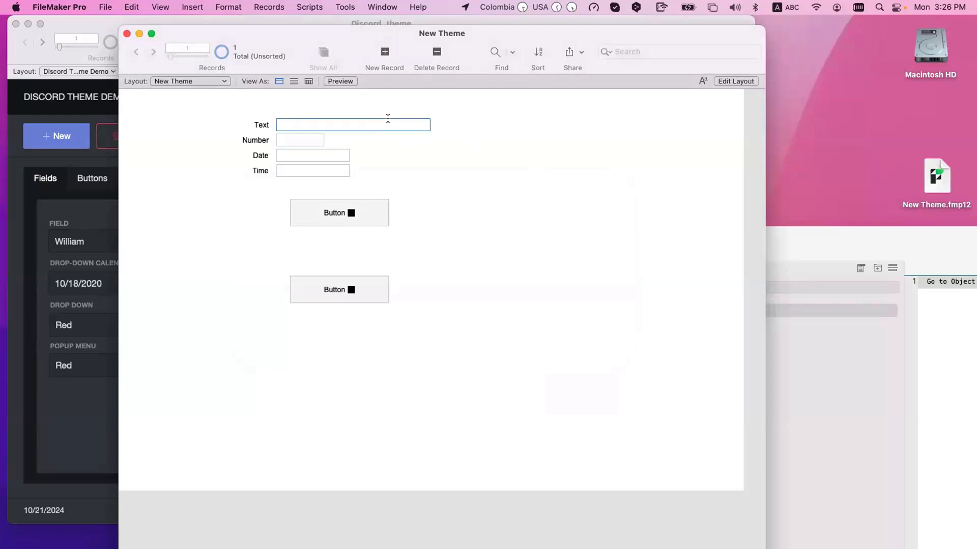
pyautogui.press('super+l')
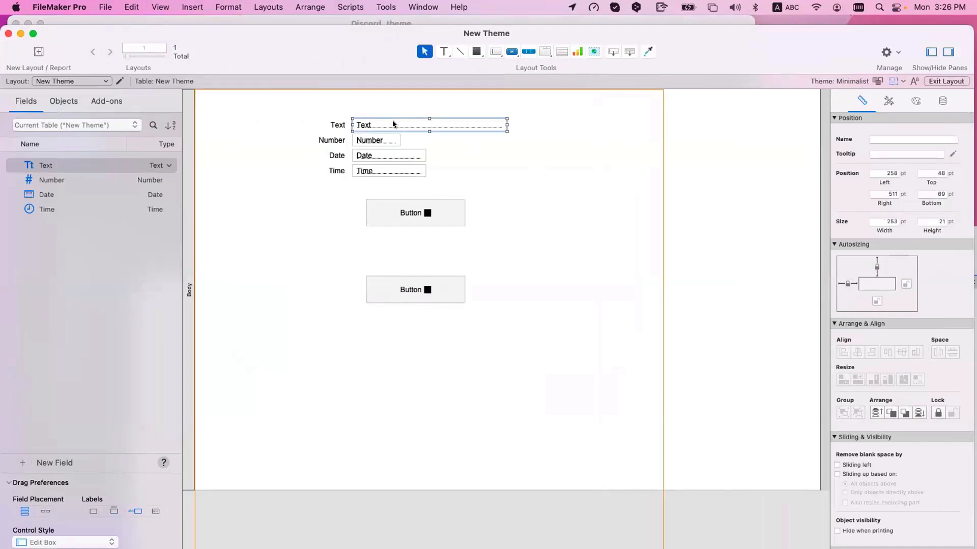
pyautogui.click(916, 102)
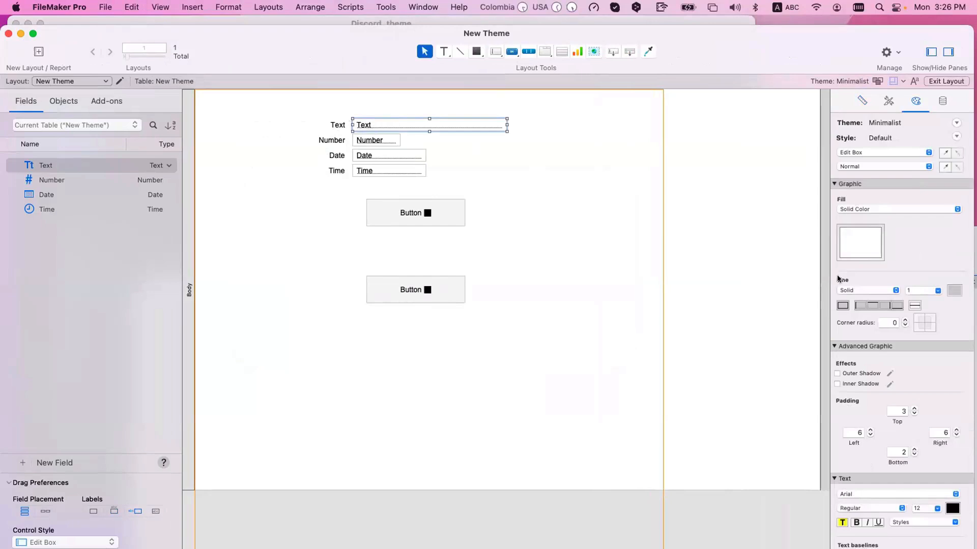
pyautogui.scroll(-1, 862, 164)
pyautogui.click(862, 164)
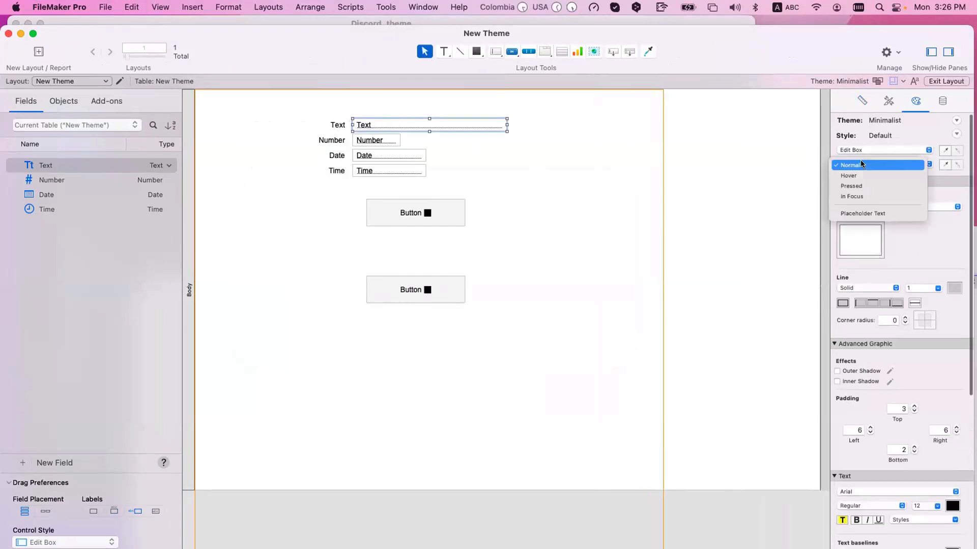
pyautogui.click(894, 163)
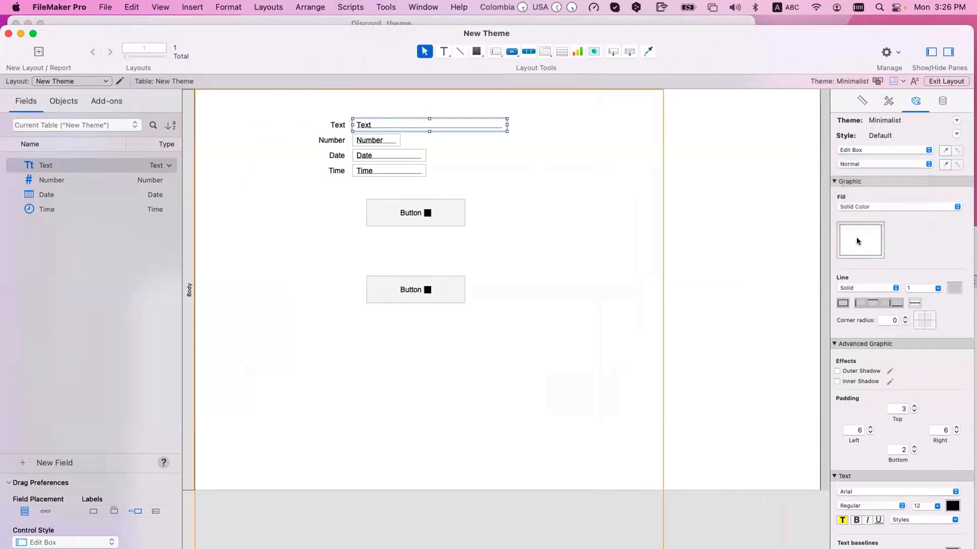
pyautogui.scroll(-2, 866, 198)
pyautogui.scroll(3, 859, 178)
# Set the Text field's Hover state fill to light gray
pyautogui.click(858, 168)
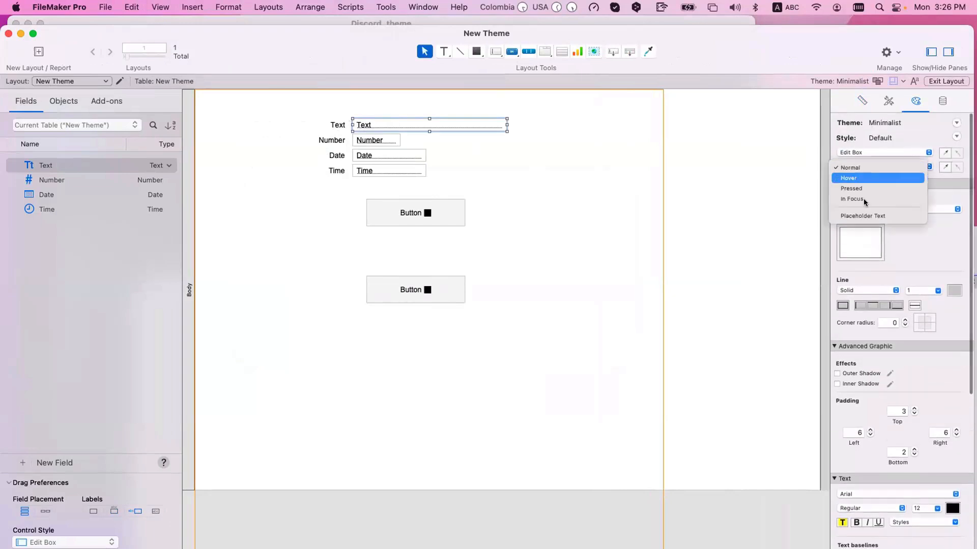
pyautogui.click(861, 176)
pyautogui.click(860, 247)
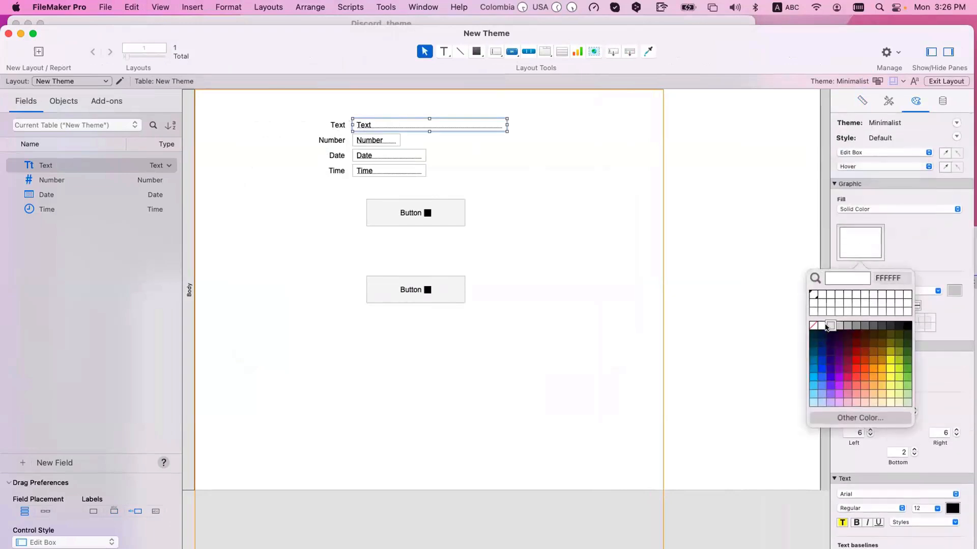
pyautogui.click(829, 327)
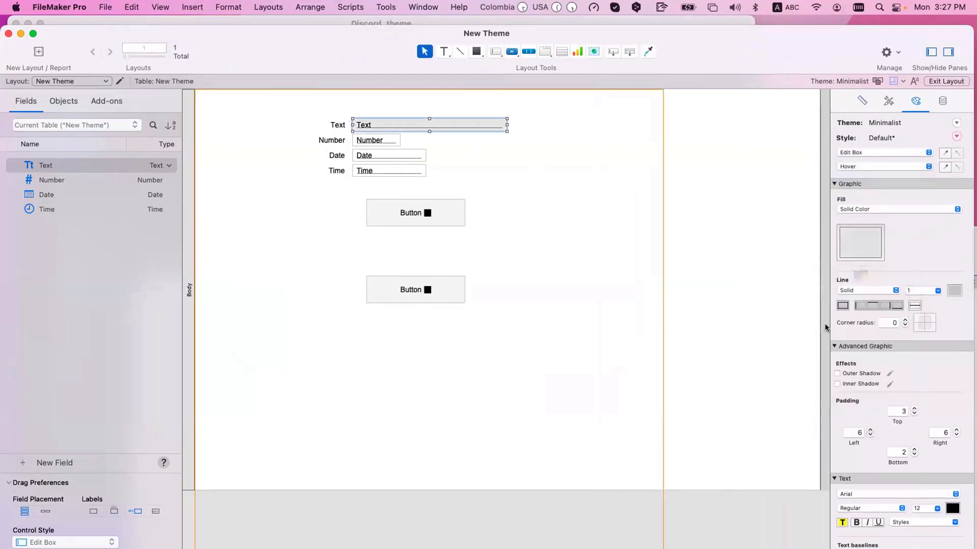
# Set the Text field's Pressed state fill to medium gray
pyautogui.click(865, 167)
pyautogui.click(865, 177)
pyautogui.click(867, 245)
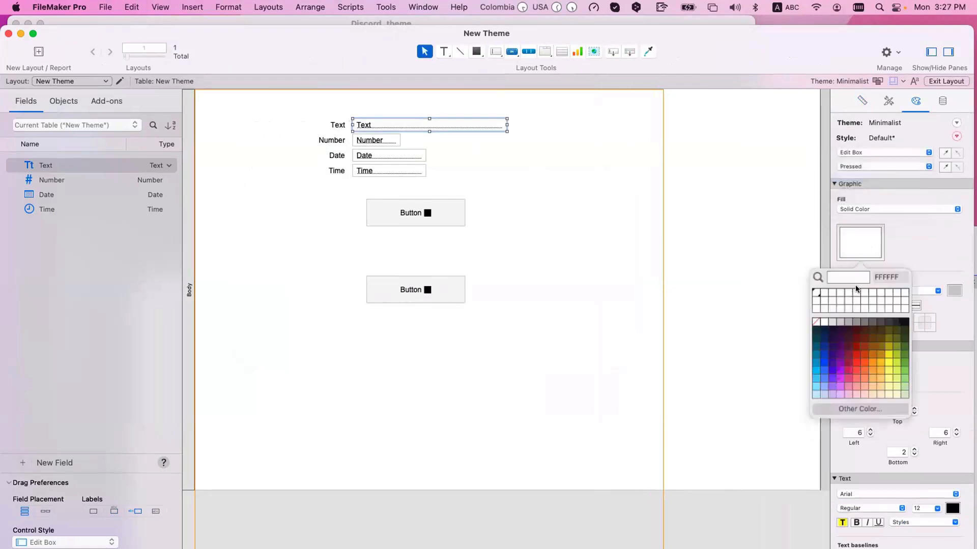
pyautogui.click(852, 323)
# Examine the line color of the Text field's In Focus state, leaving it as it is
pyautogui.click(860, 168)
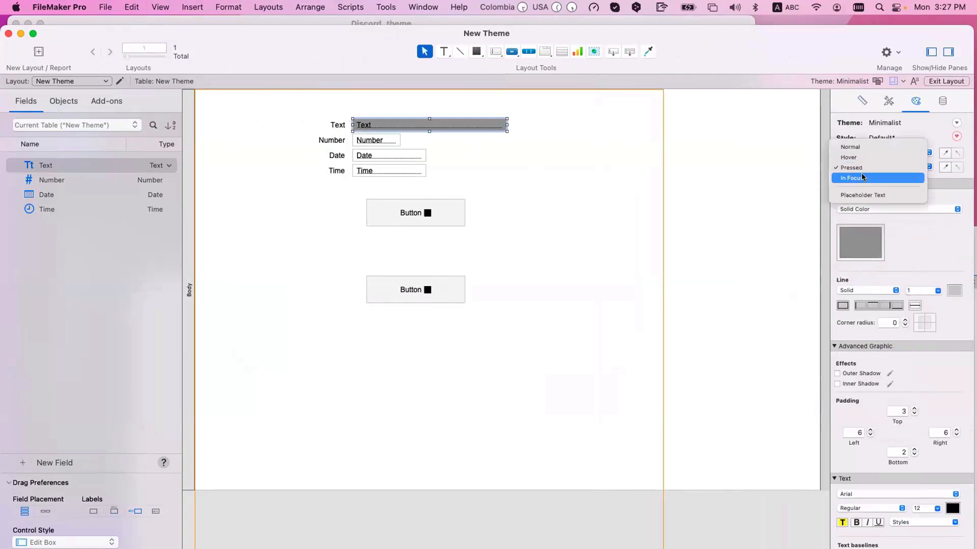
pyautogui.click(862, 173)
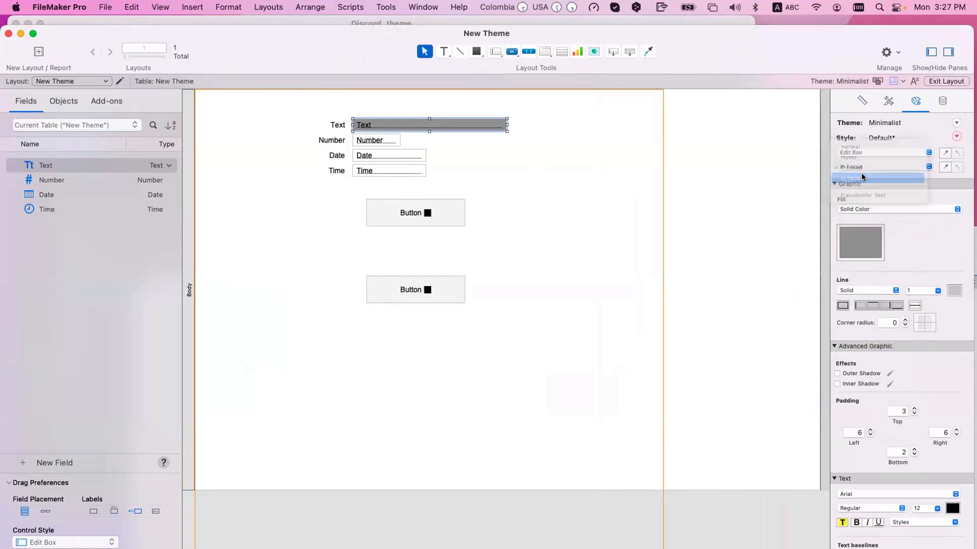
pyautogui.click(954, 291)
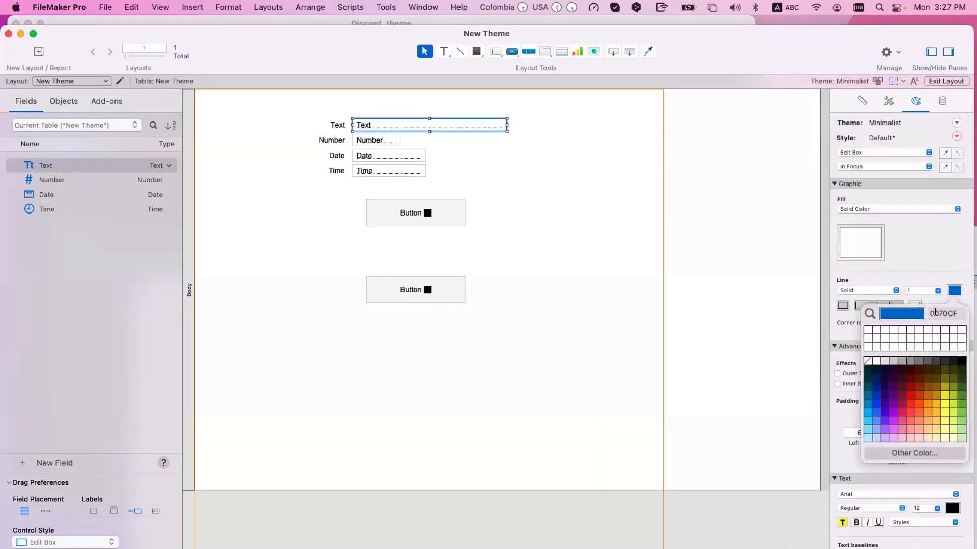
pyautogui.click(637, 181)
# In Browse mode, test the Text field's hover, pressed and focus states by repeatedly entering and leaving it
pyautogui.press('super+b')
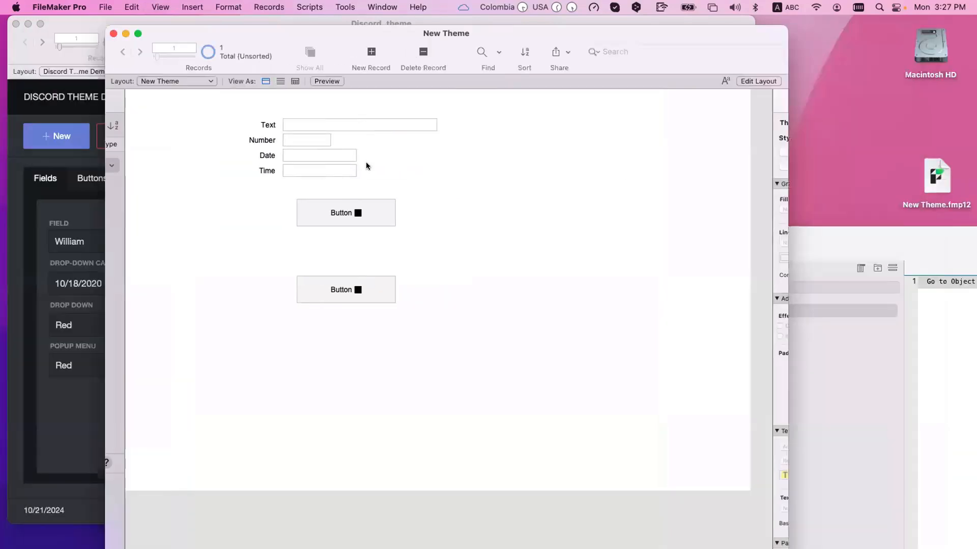
pyautogui.click(355, 125)
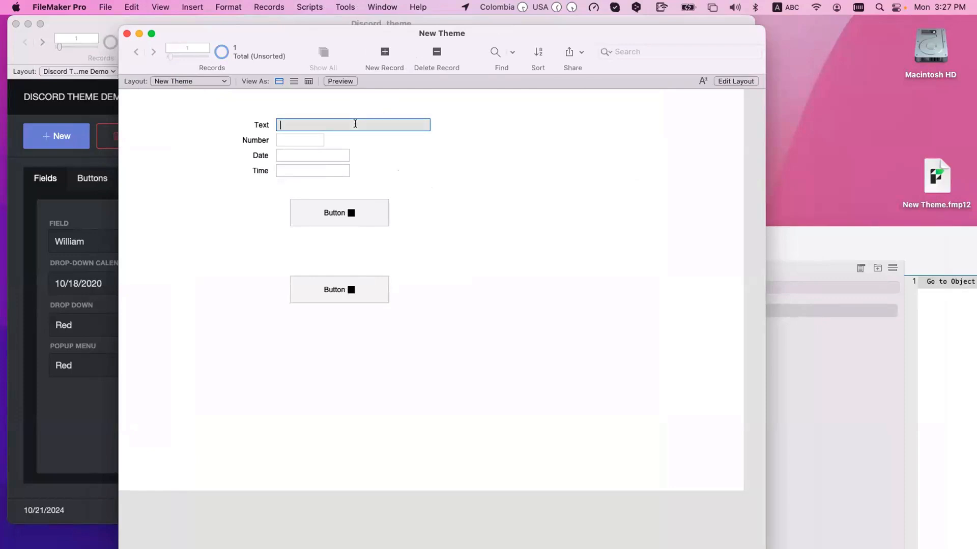
pyautogui.click(365, 97)
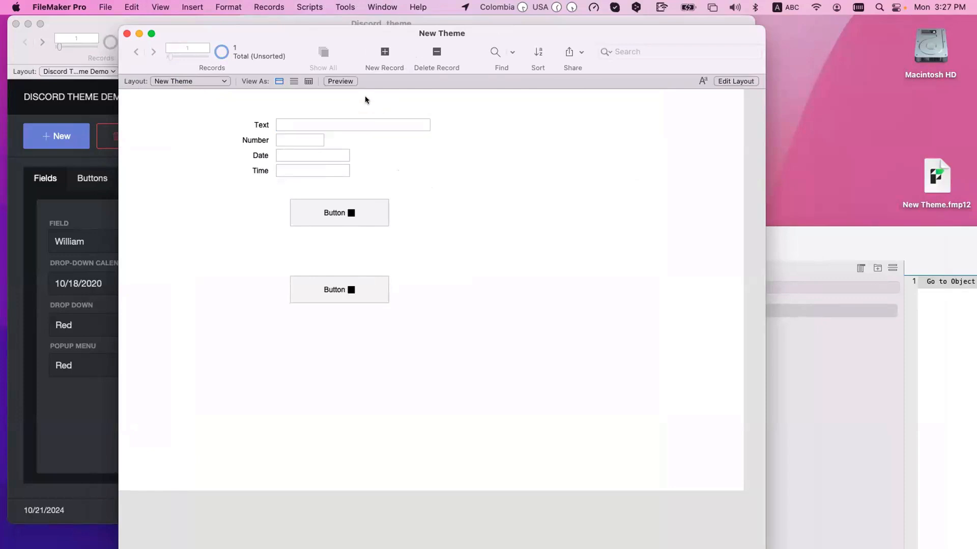
pyautogui.click(358, 121)
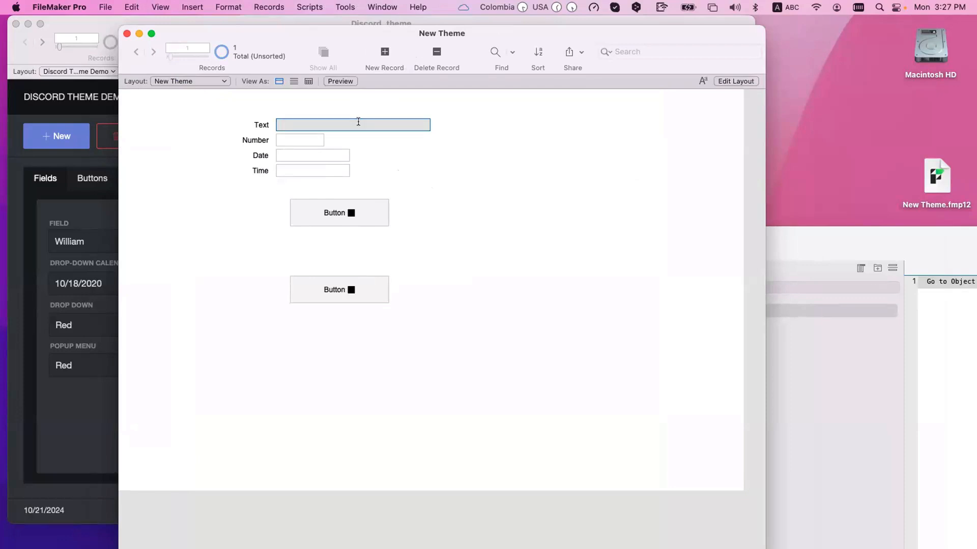
pyautogui.click(363, 109)
pyautogui.click(363, 121)
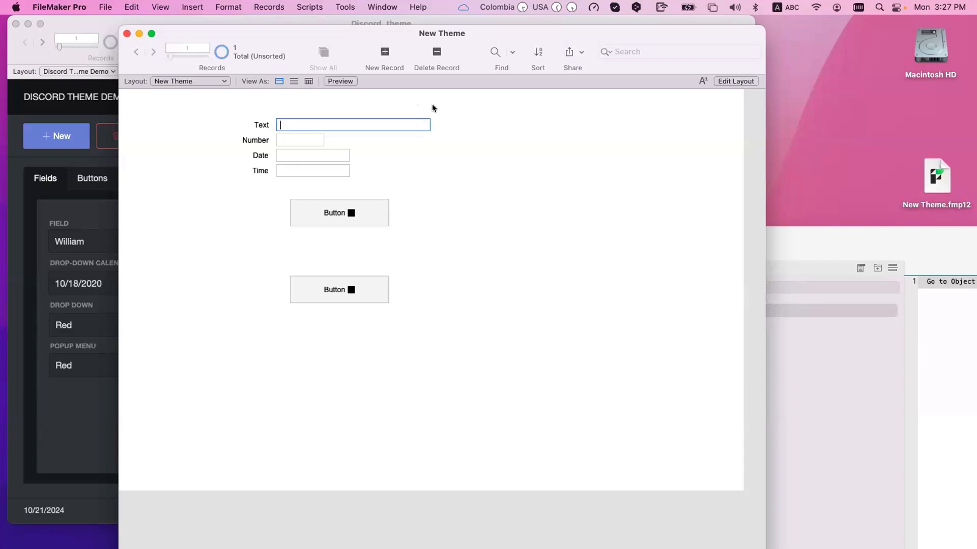
pyautogui.click(413, 147)
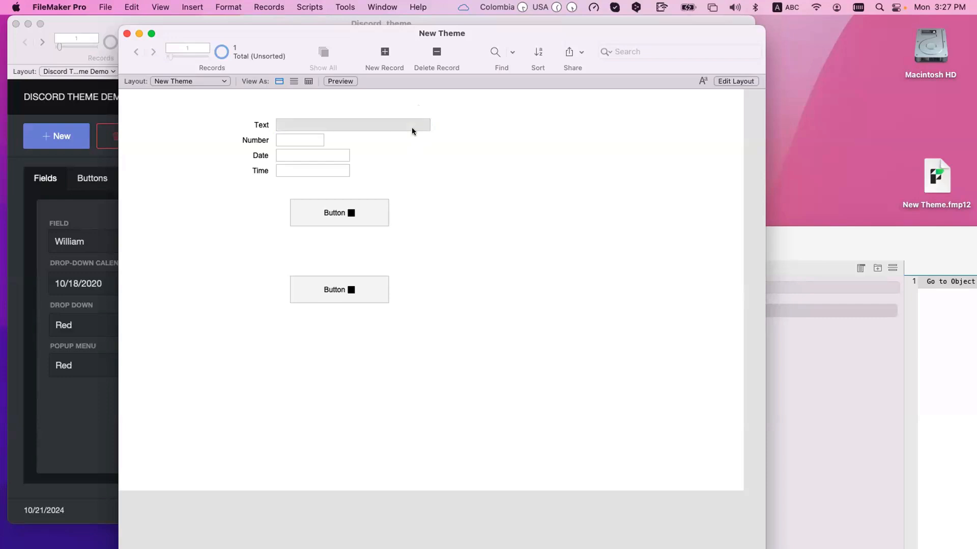
# In Layout mode, select the Text field and examine its list of object states and the Normal state's appearance settings
pyautogui.click(412, 125)
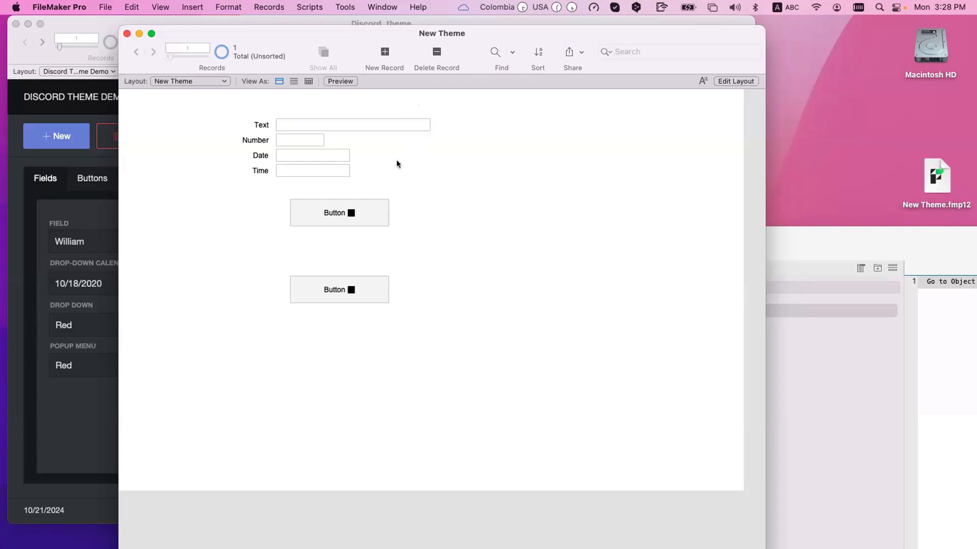
pyautogui.press('super+l')
pyautogui.click(409, 128)
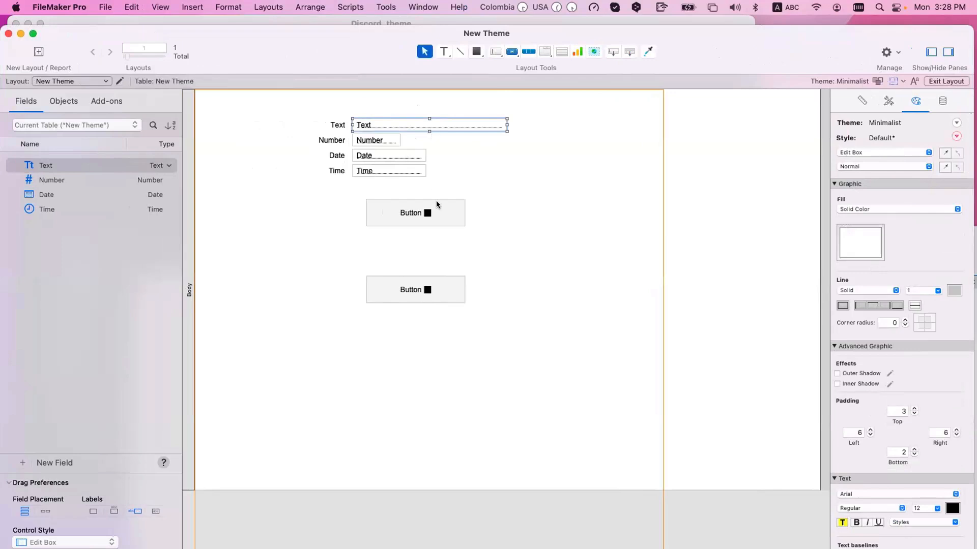
pyautogui.scroll(-1, 436, 200)
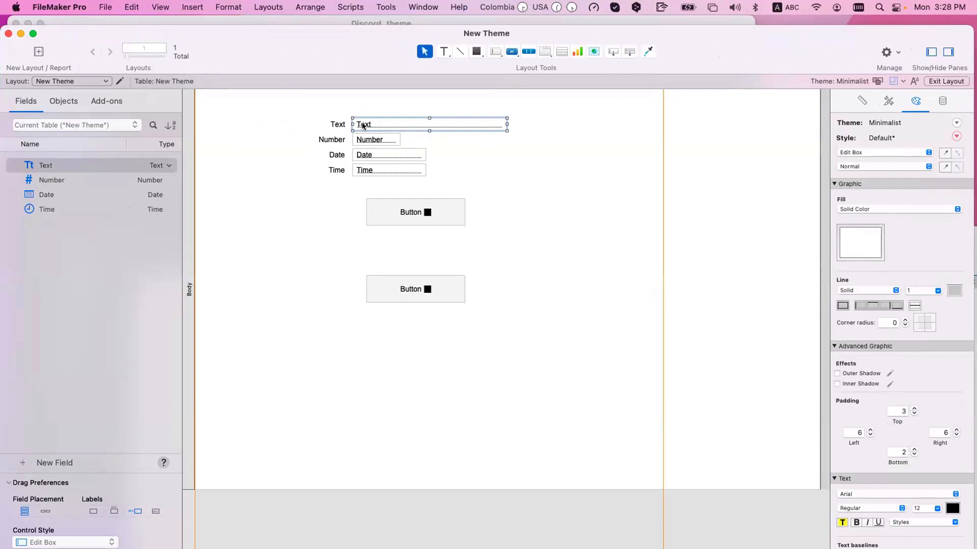
pyautogui.click(857, 167)
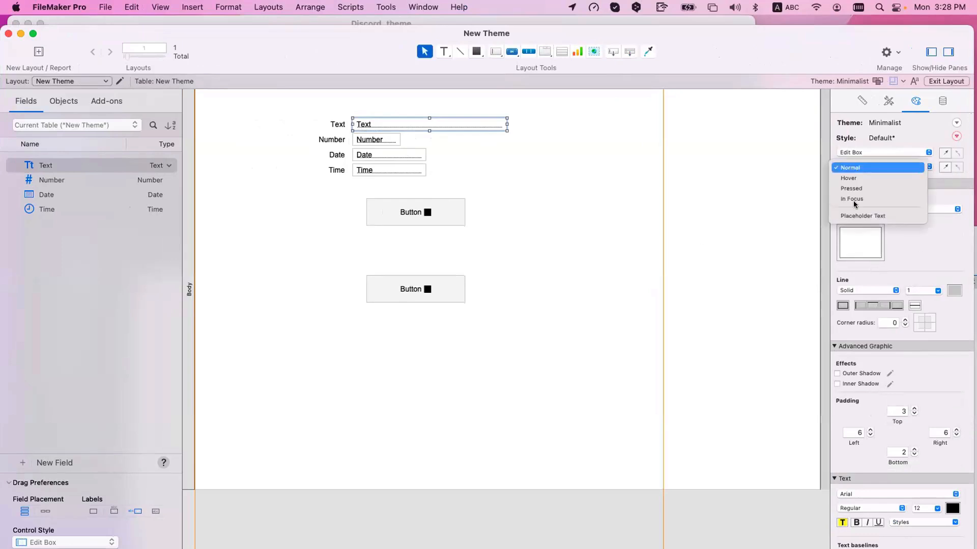
pyautogui.click(887, 173)
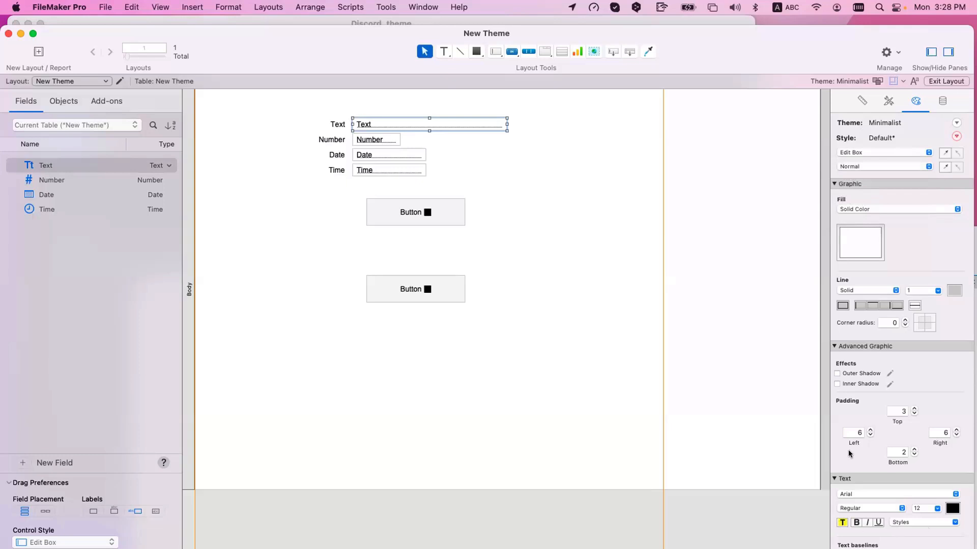
pyautogui.scroll(-8, 913, 427)
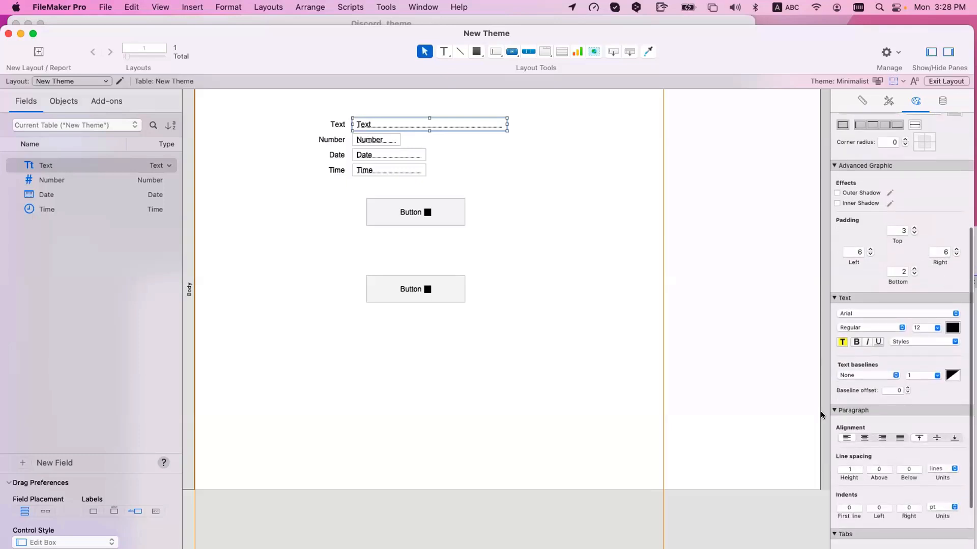
pyautogui.scroll(7, 842, 270)
pyautogui.scroll(1, 841, 270)
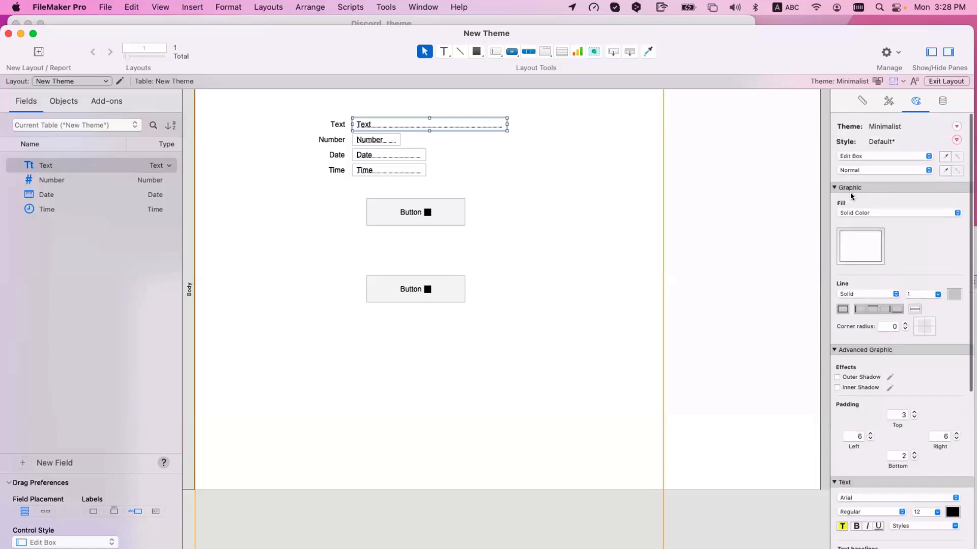
pyautogui.click(863, 163)
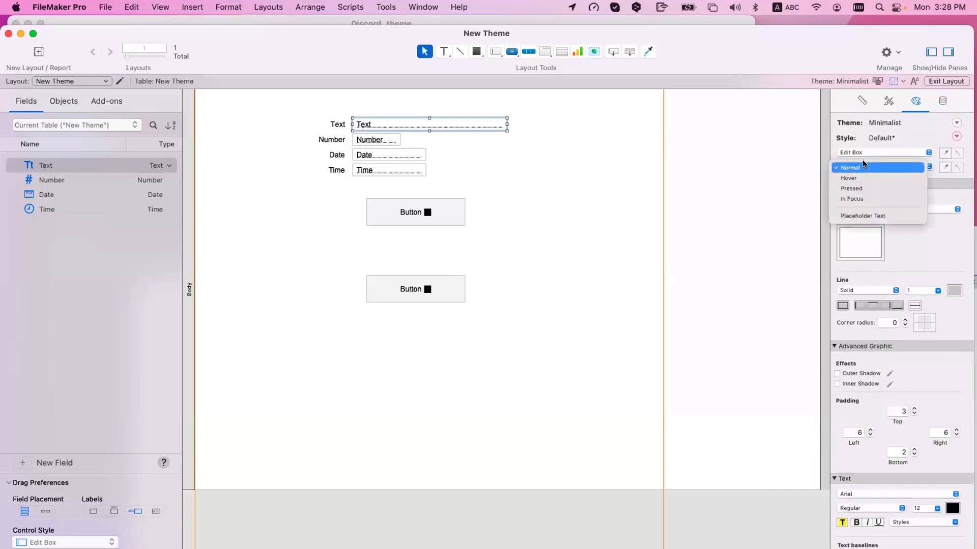
pyautogui.click(863, 125)
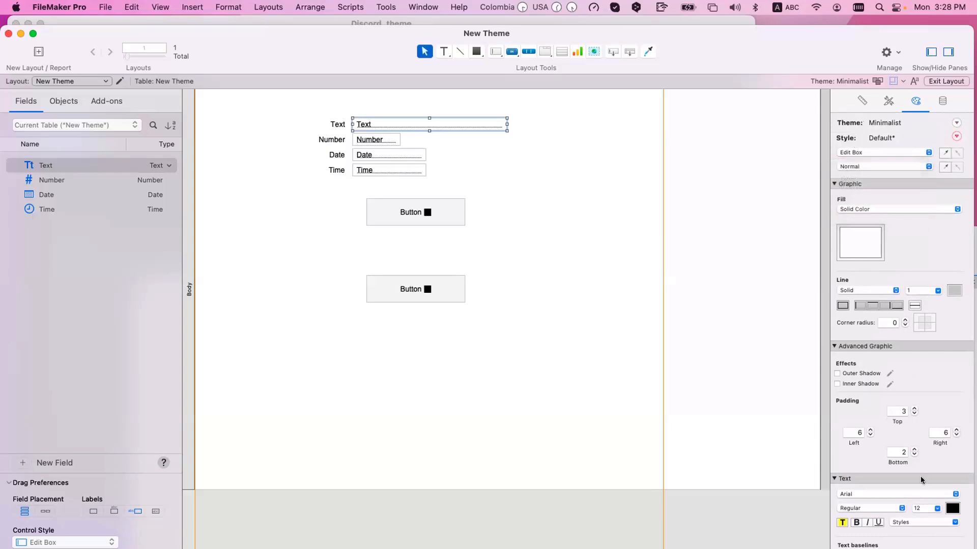
# Set the text color of the Text field's Normal state to red (D90B00)
pyautogui.scroll(-1, 935, 504)
pyautogui.click(949, 483)
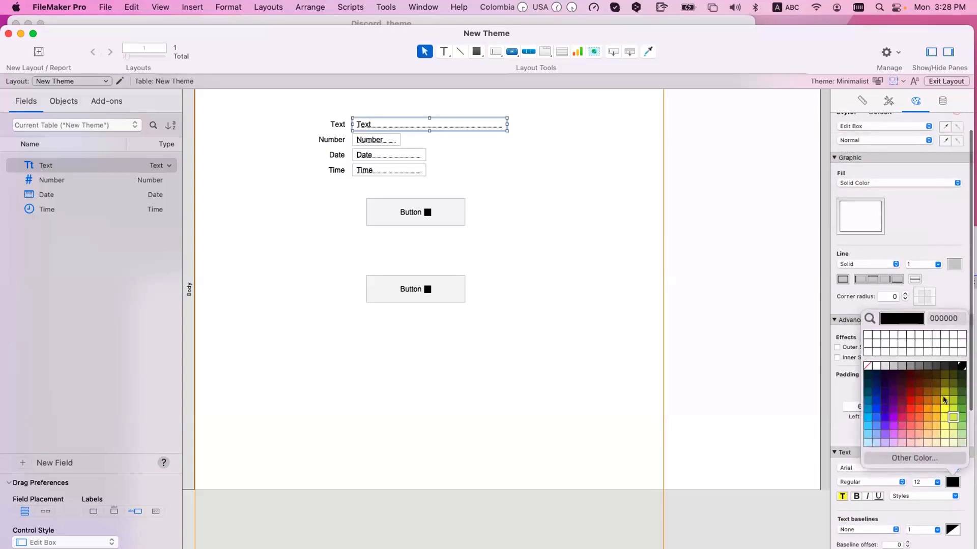
pyautogui.click(912, 400)
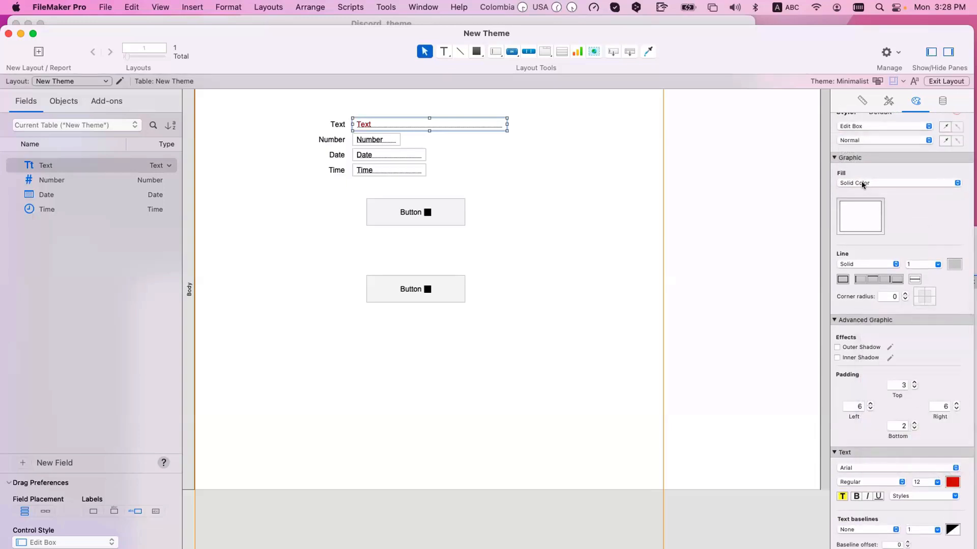
# Right-align the text of the Text field's Hover state and color it green
pyautogui.click(857, 141)
pyautogui.click(858, 151)
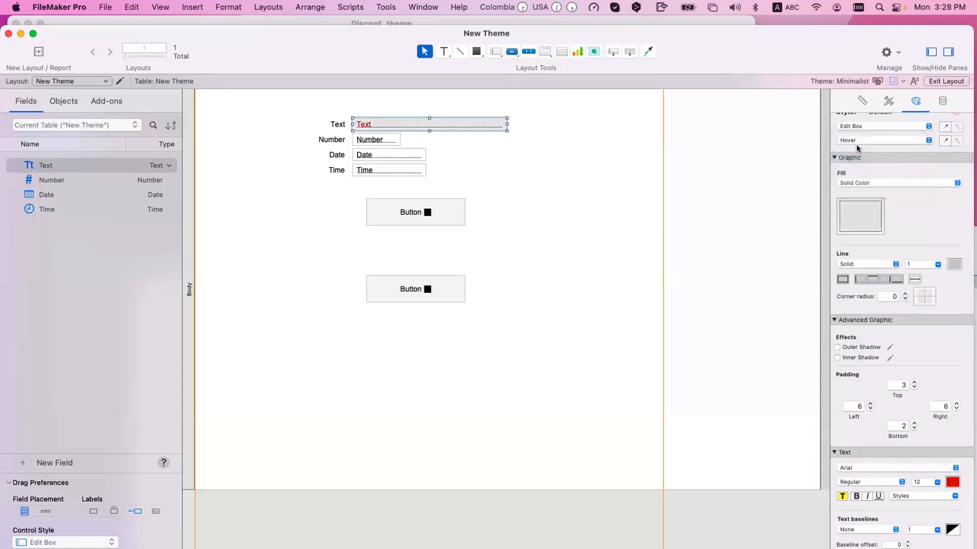
pyautogui.scroll(-5, 894, 397)
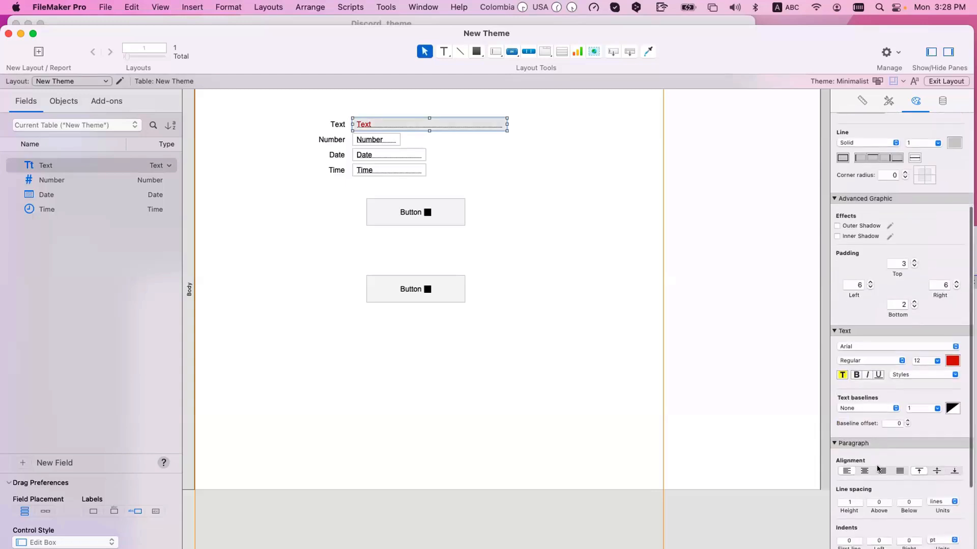
pyautogui.click(881, 471)
pyautogui.click(952, 361)
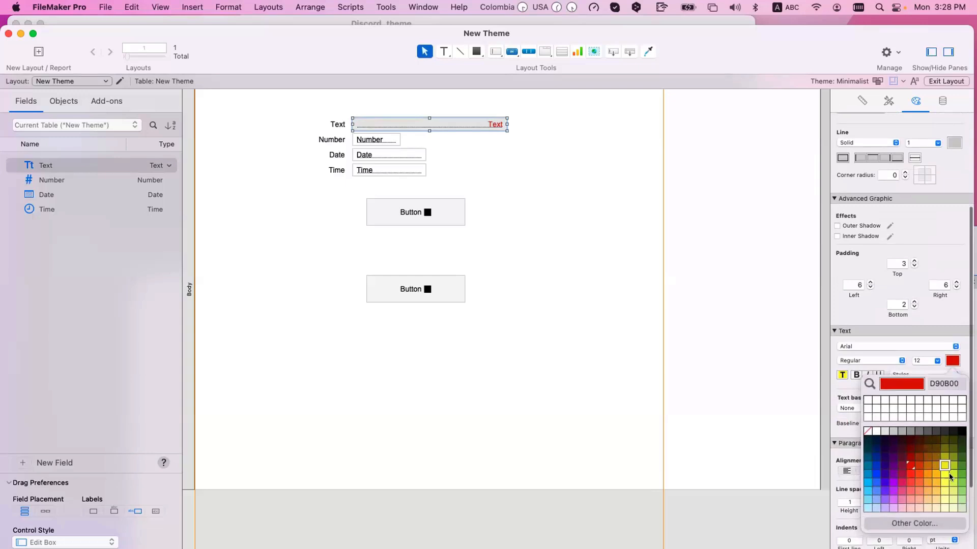
pyautogui.click(955, 475)
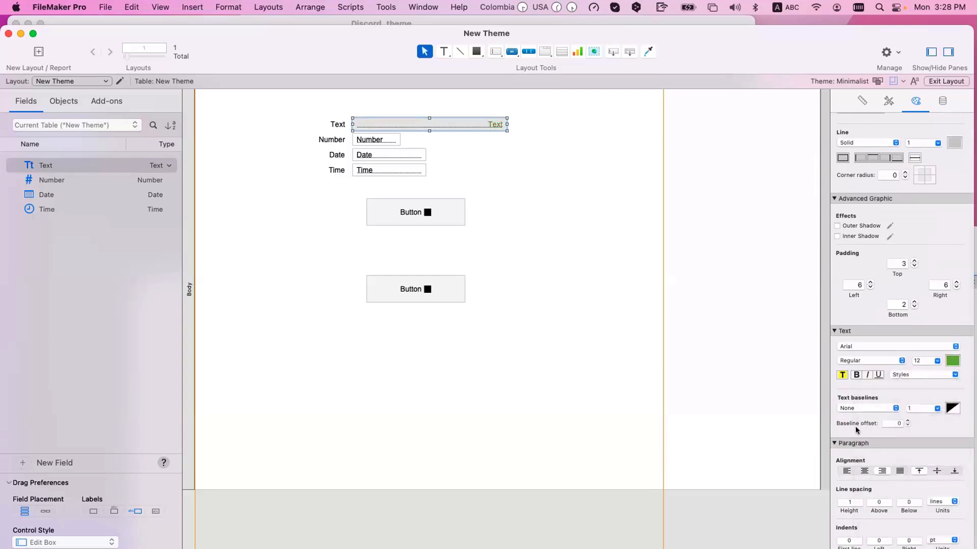
# Give the Text field's Pressed state 16-point dark purple text and a white fill
pyautogui.scroll(2, 872, 299)
pyautogui.scroll(3, 872, 300)
pyautogui.click(847, 166)
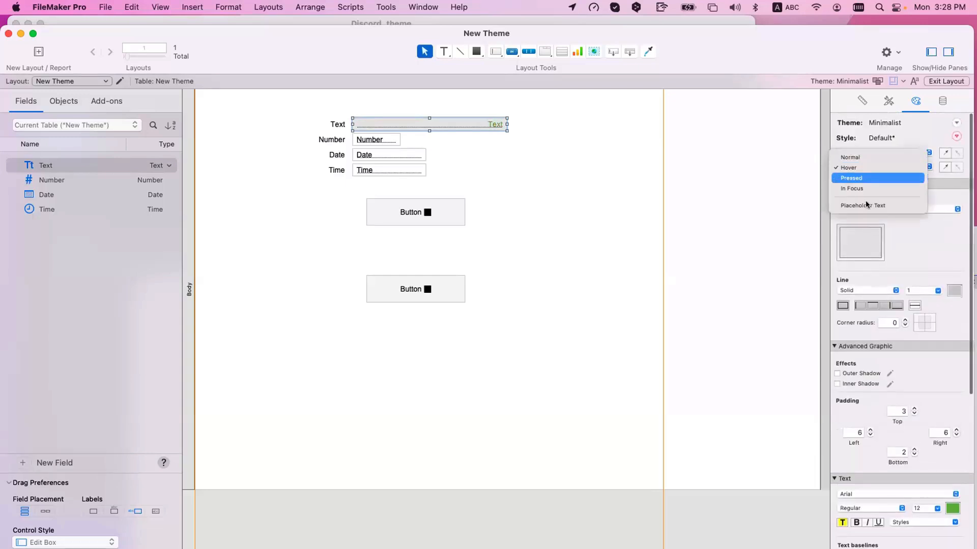
pyautogui.click(849, 188)
pyautogui.scroll(-4, 858, 363)
pyautogui.click(924, 397)
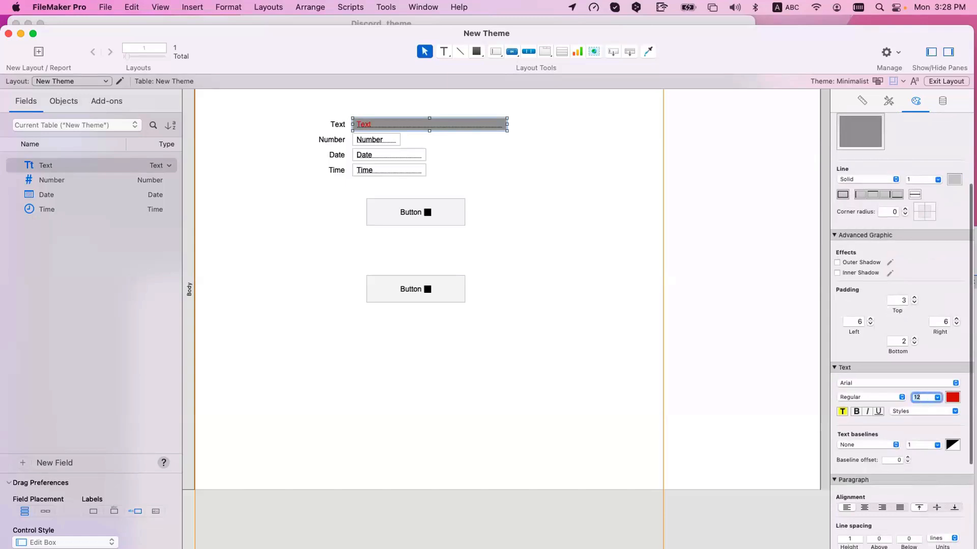
pyautogui.write('1')
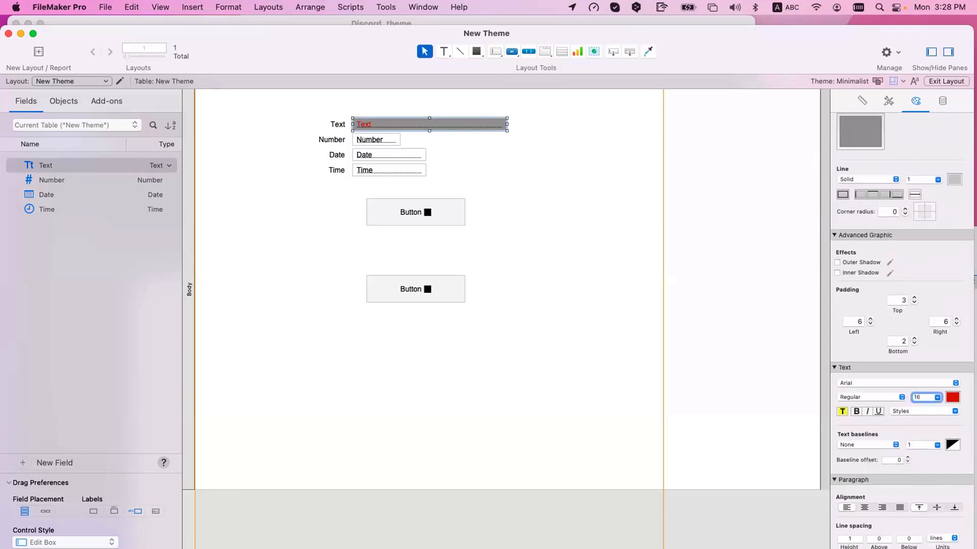
pyautogui.click(952, 397)
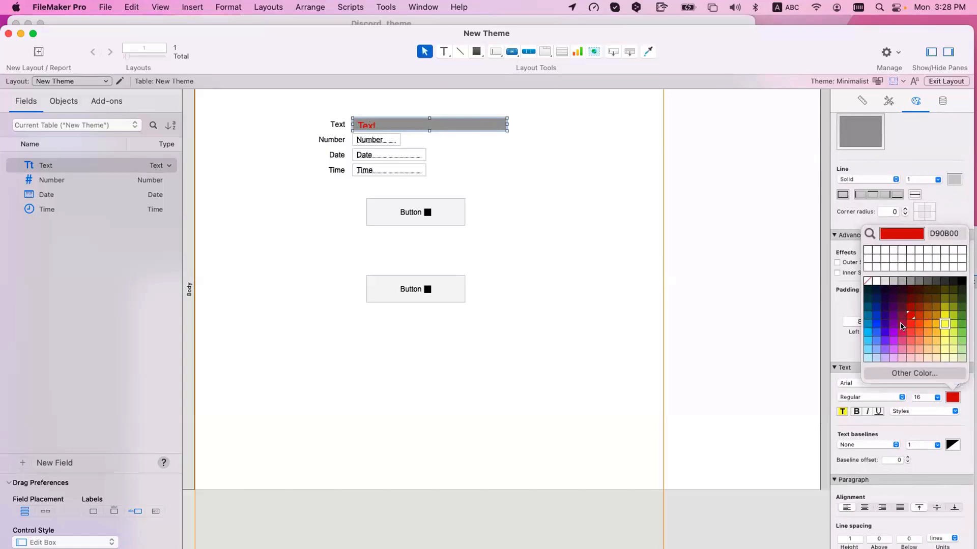
pyautogui.click(884, 324)
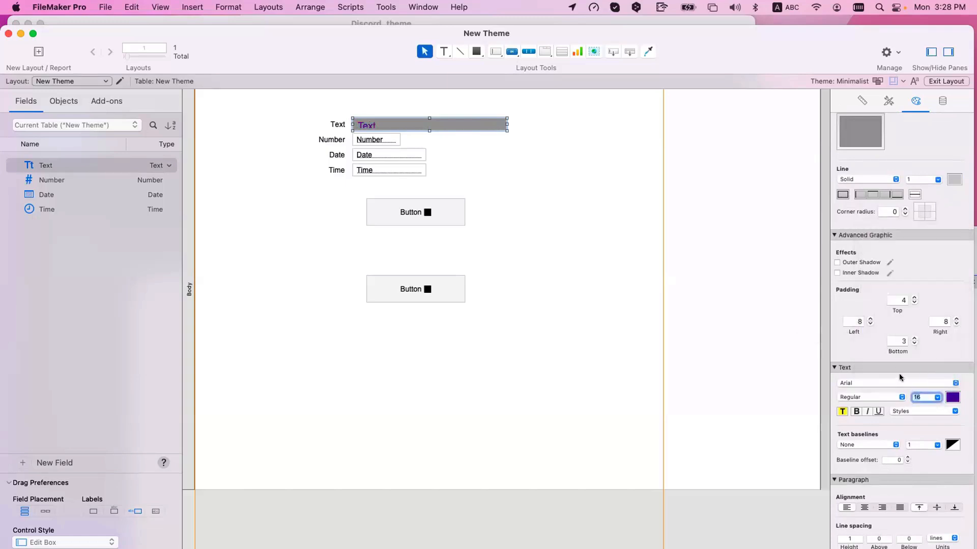
pyautogui.click(855, 127)
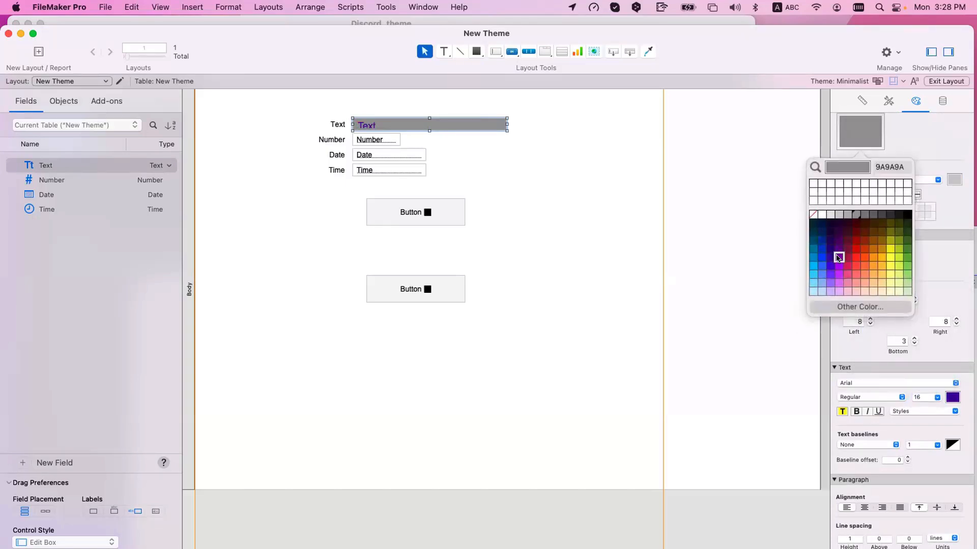
pyautogui.click(822, 215)
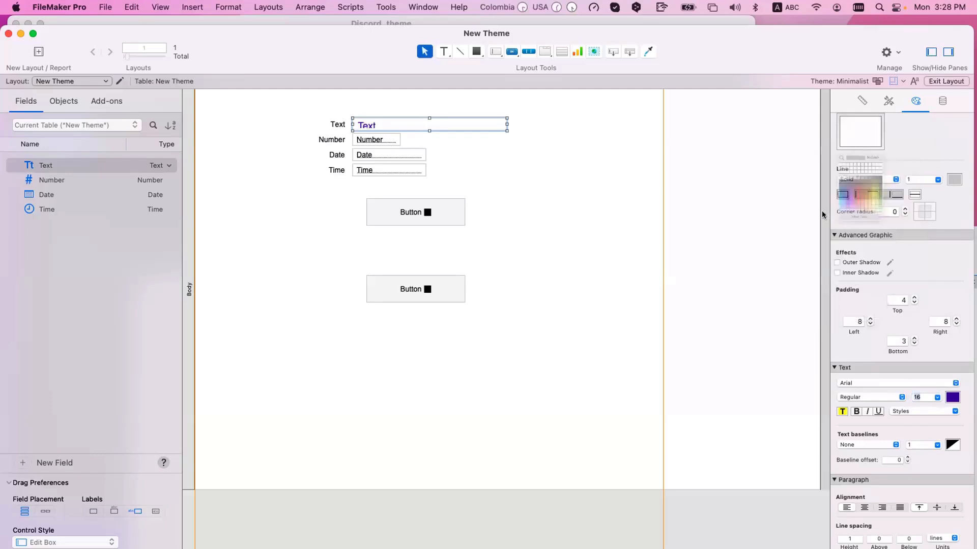
# Make the text of the Text field's In Focus state italic and underlined
pyautogui.scroll(5, 857, 186)
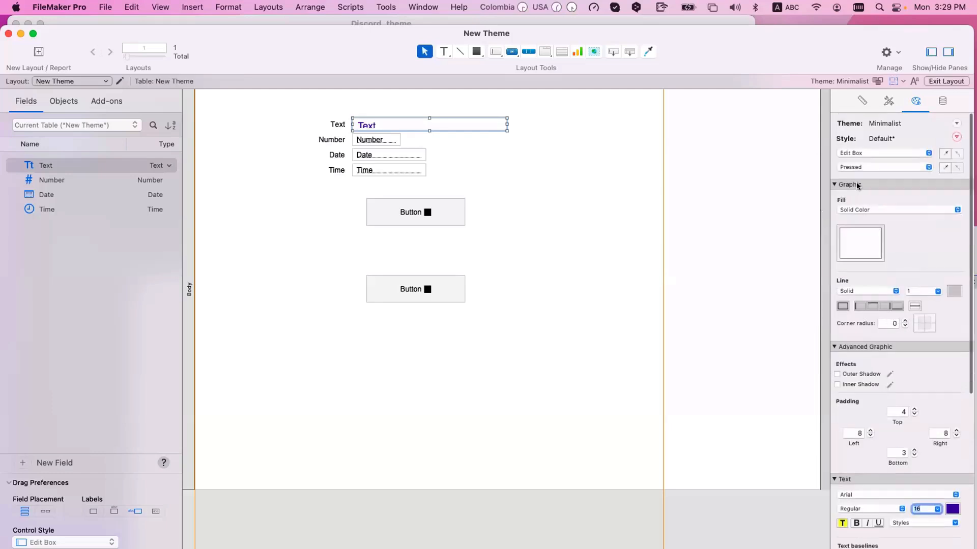
pyautogui.click(867, 170)
pyautogui.click(867, 177)
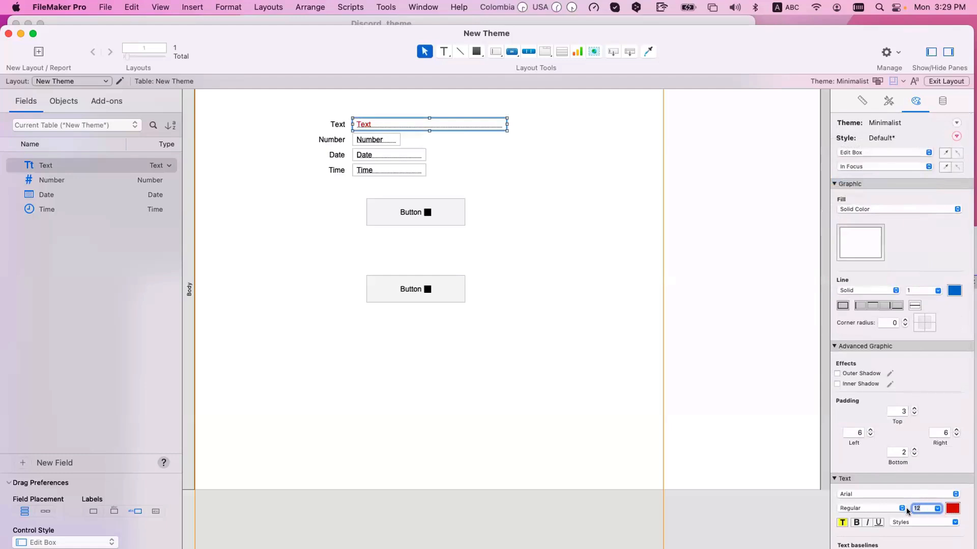
pyautogui.scroll(-3, 891, 512)
pyautogui.click(877, 466)
pyautogui.click(867, 466)
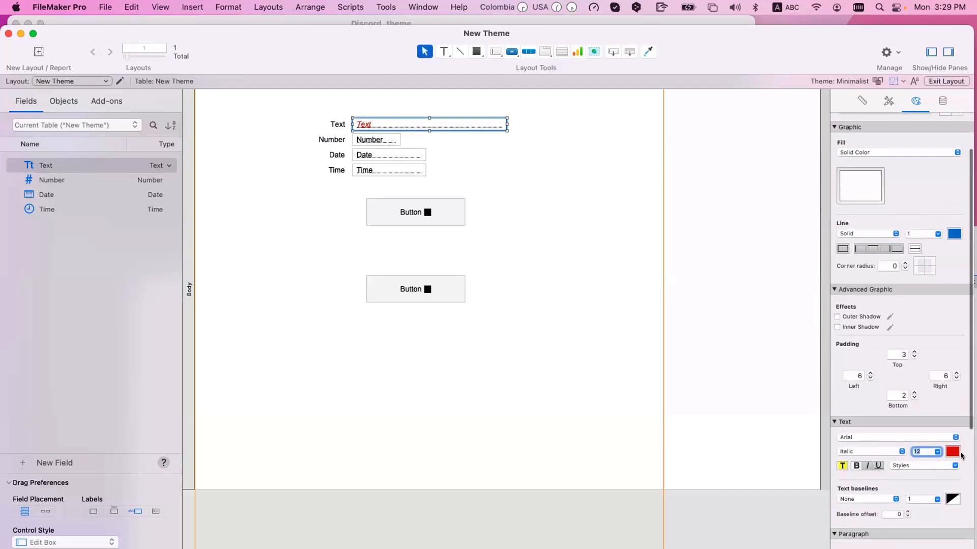
# In Browse mode, enter a sample first name in the Text field, then leave and re-enter the field to test its state styling
pyautogui.click(571, 214)
pyautogui.press('super+b')
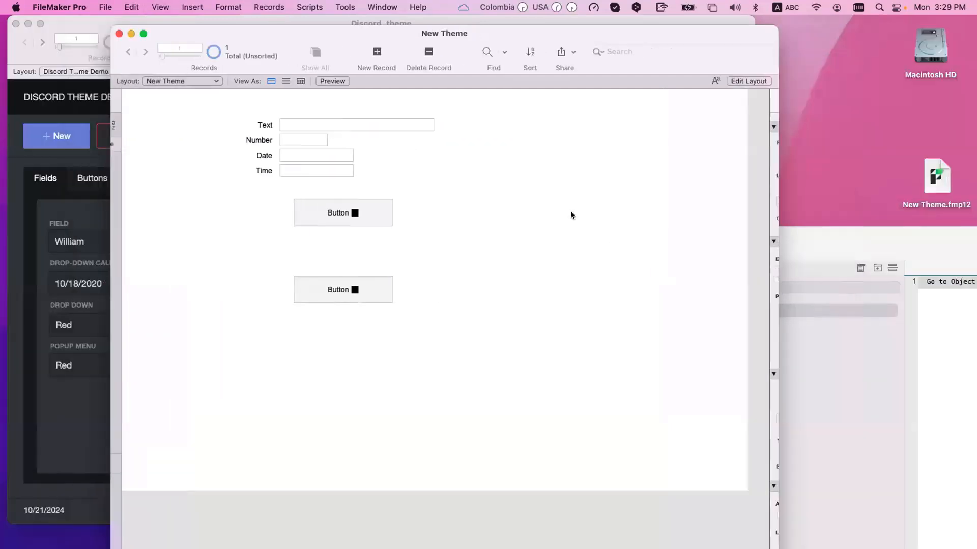
pyautogui.click(343, 127)
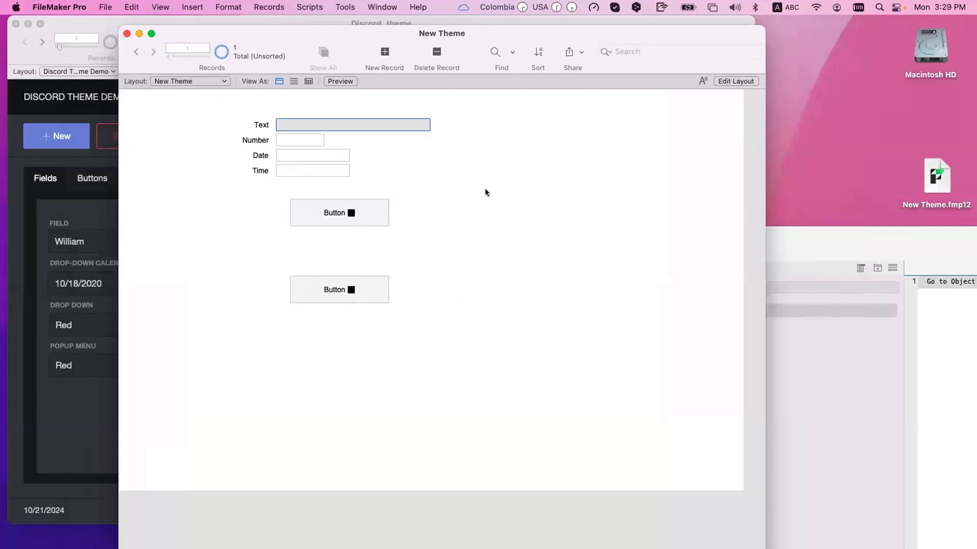
pyautogui.write('Nick')
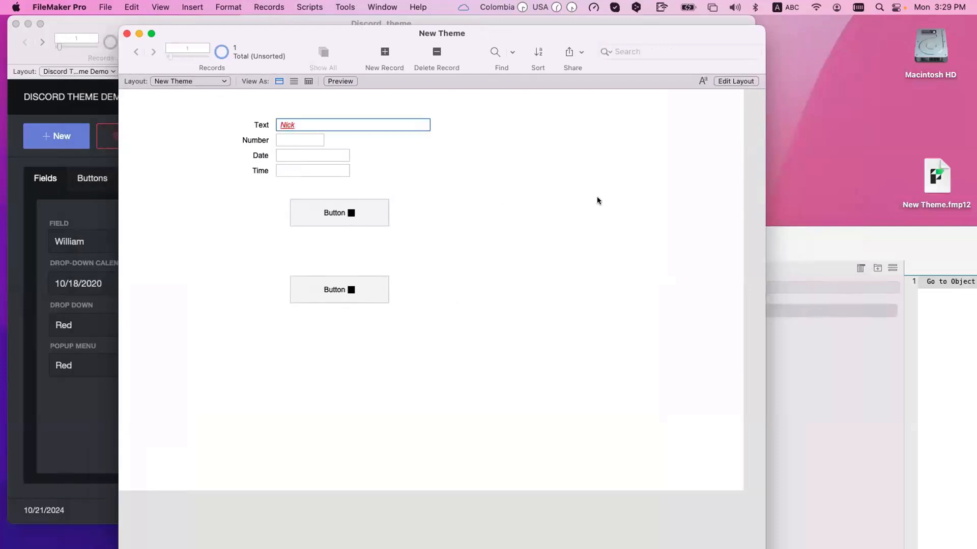
pyautogui.click(590, 197)
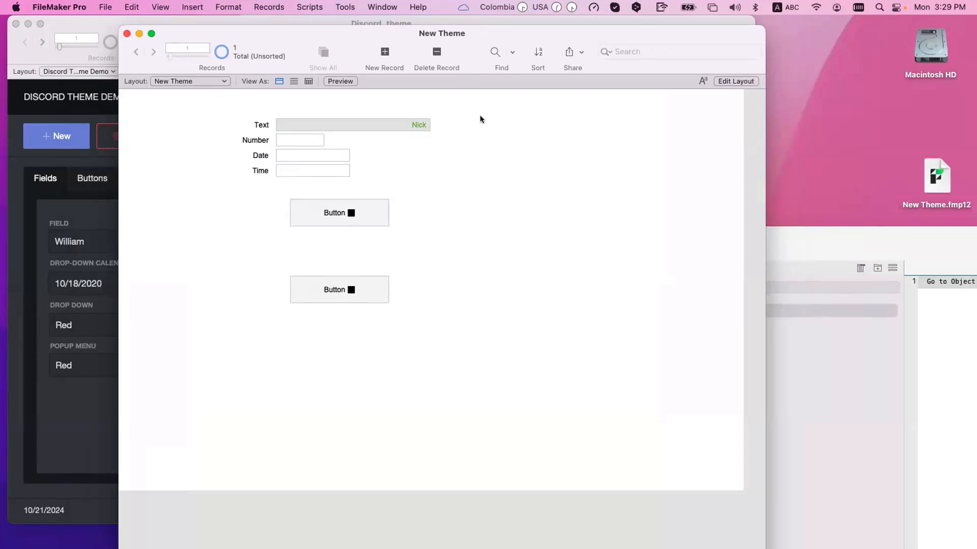
pyautogui.click(401, 126)
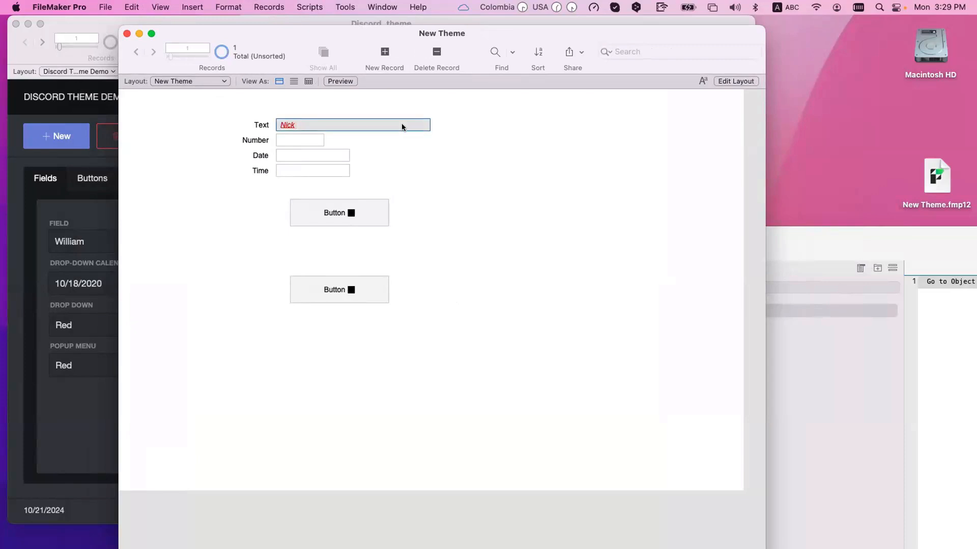
pyautogui.click(520, 274)
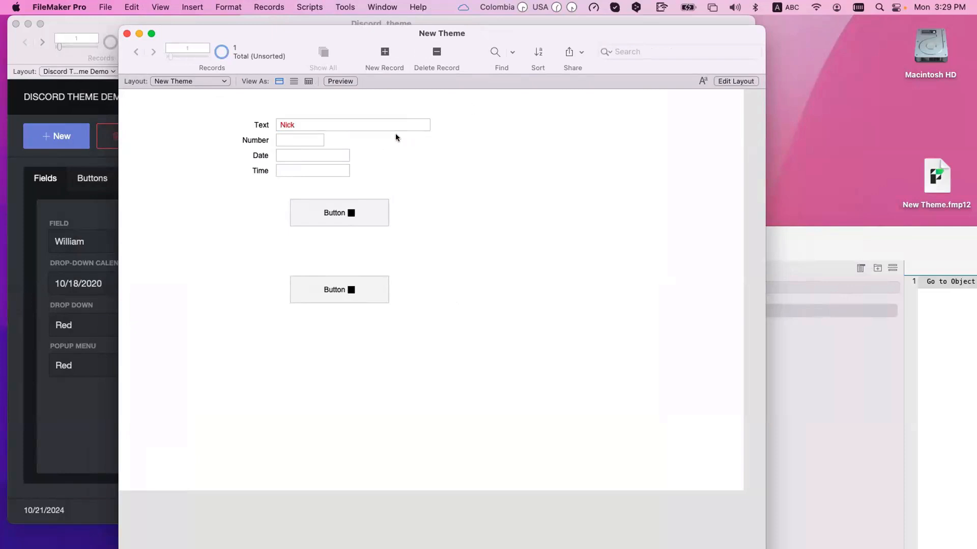
# Return to Layout mode and review the Text field's Normal state appearance settings, finishing with nothing selected
pyautogui.press('super+l')
pyautogui.click(435, 122)
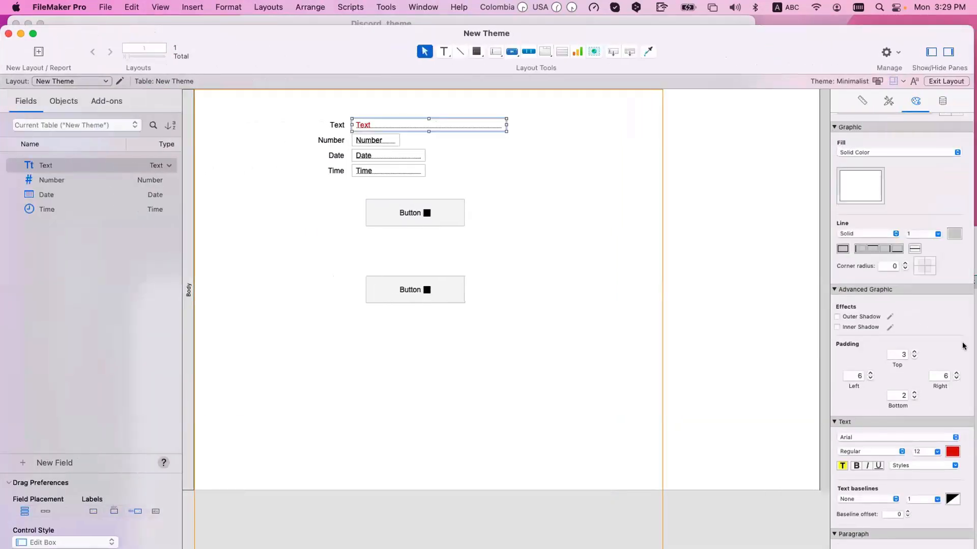
pyautogui.scroll(2, 893, 191)
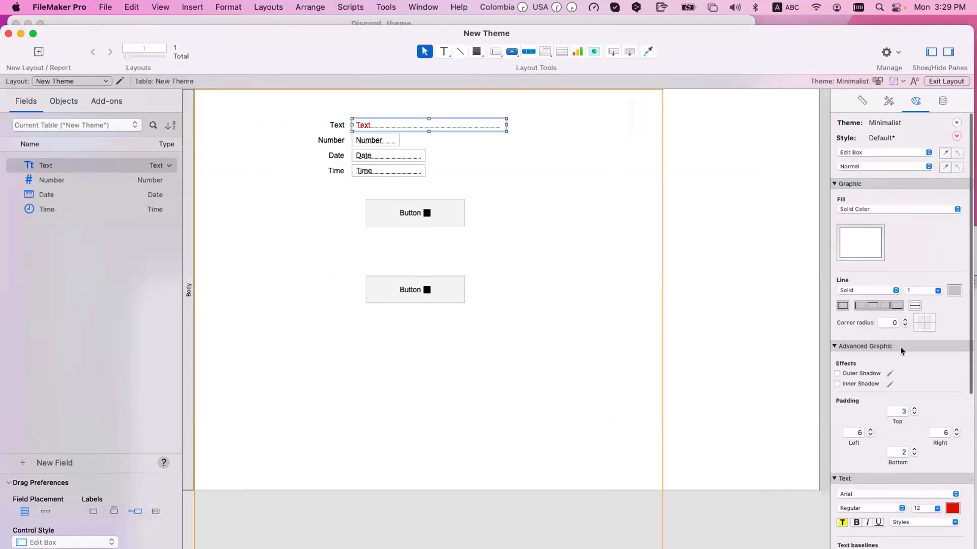
pyautogui.scroll(-2, 924, 447)
pyautogui.scroll(2, 924, 446)
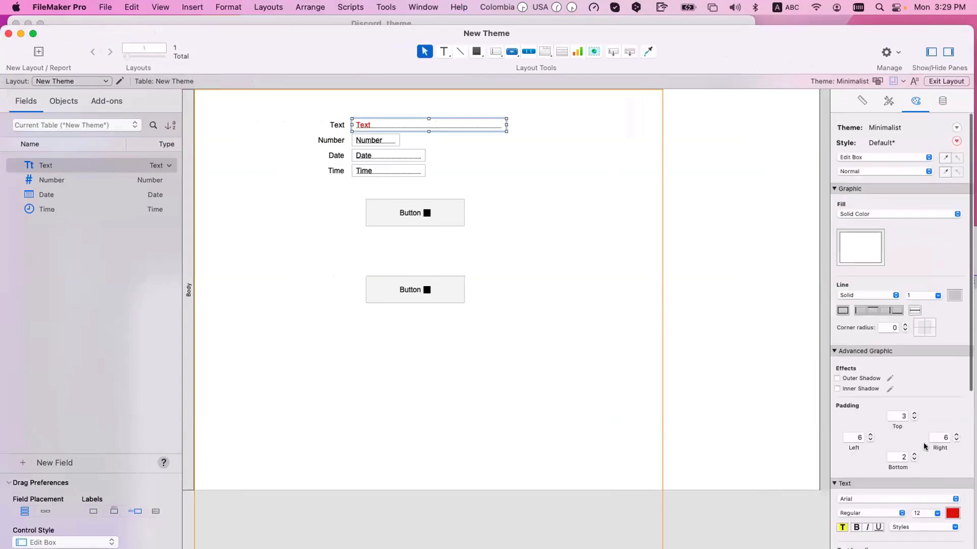
pyautogui.scroll(-1, 918, 447)
pyautogui.click(572, 227)
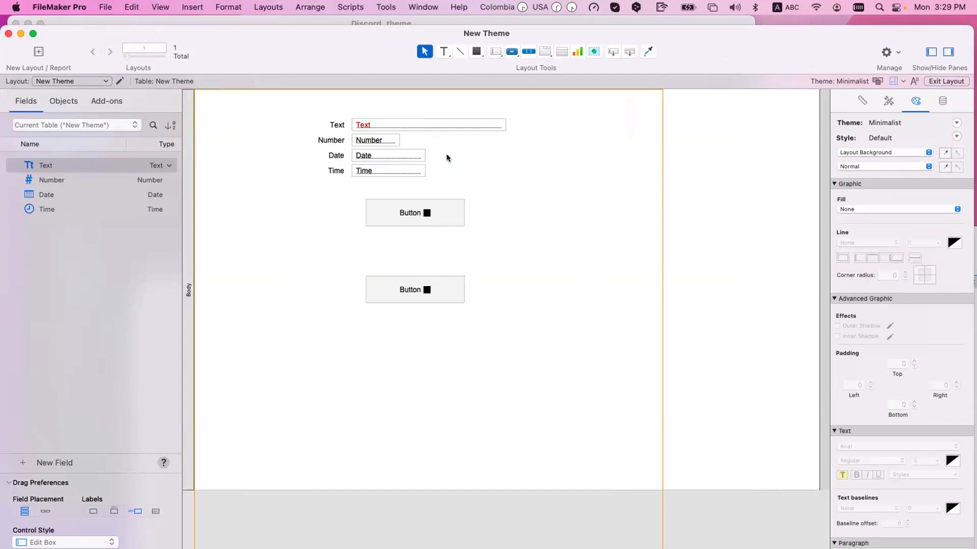
# Move the lower button to the left of the other button and widen the Text field's label toward the left
pyautogui.moveTo(422, 292); pyautogui.dragTo(261, 217)
pyautogui.click(395, 123)
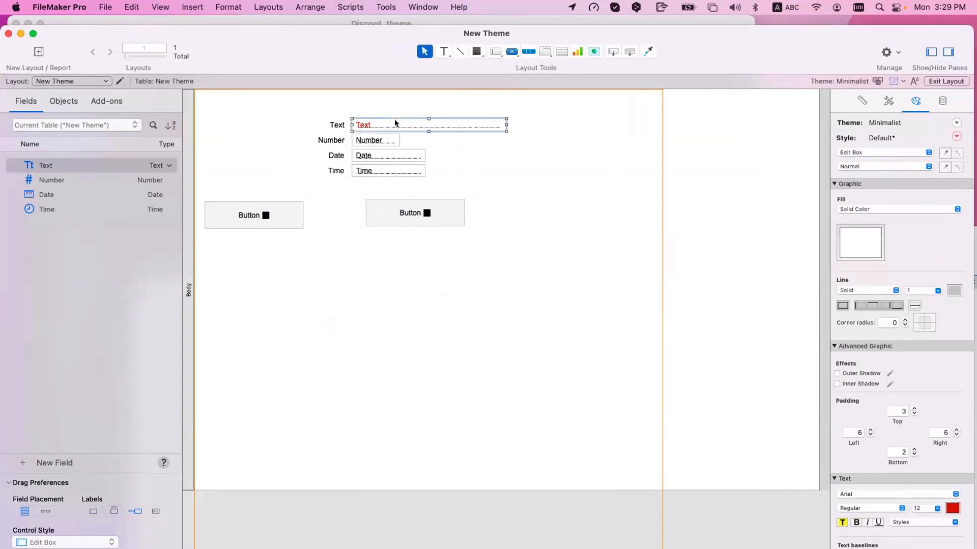
pyautogui.click(331, 127)
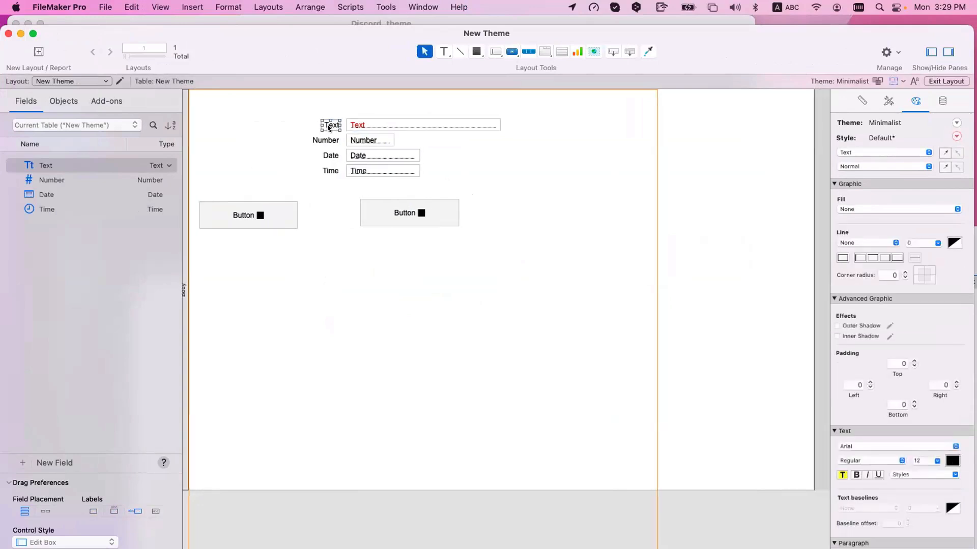
pyautogui.moveTo(318, 125); pyautogui.dragTo(298, 125)
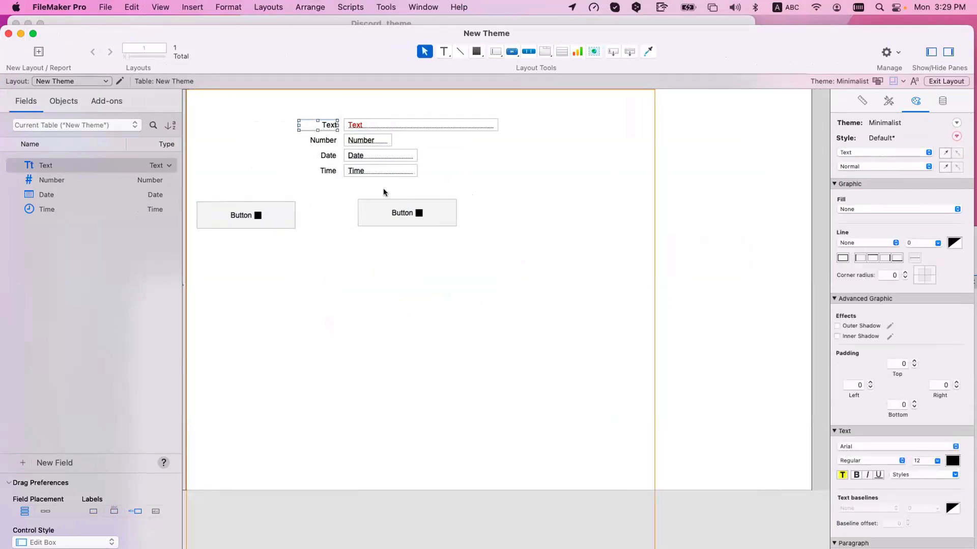
# Check which style parts the right-hand button offers, keep the Button part, and shift the button slightly up and left
pyautogui.click(398, 212)
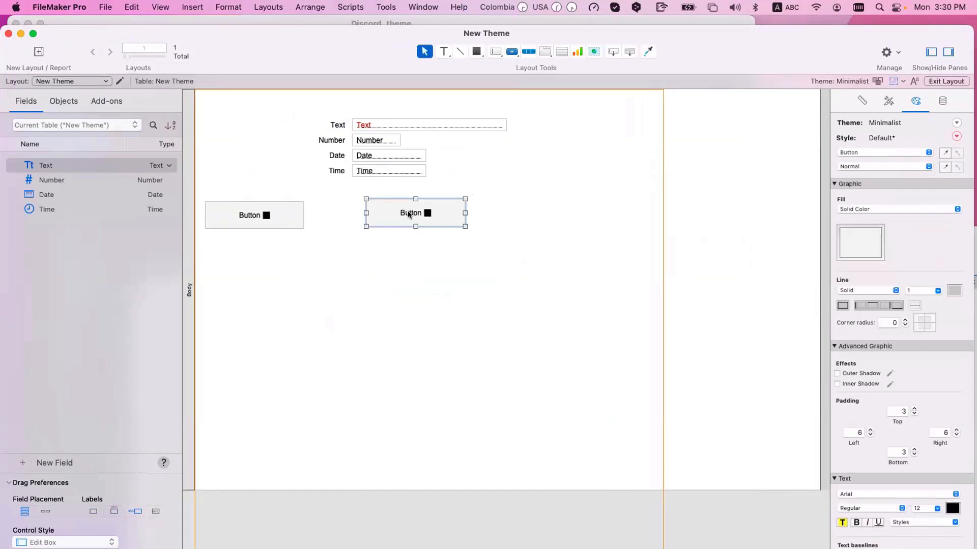
pyautogui.click(872, 152)
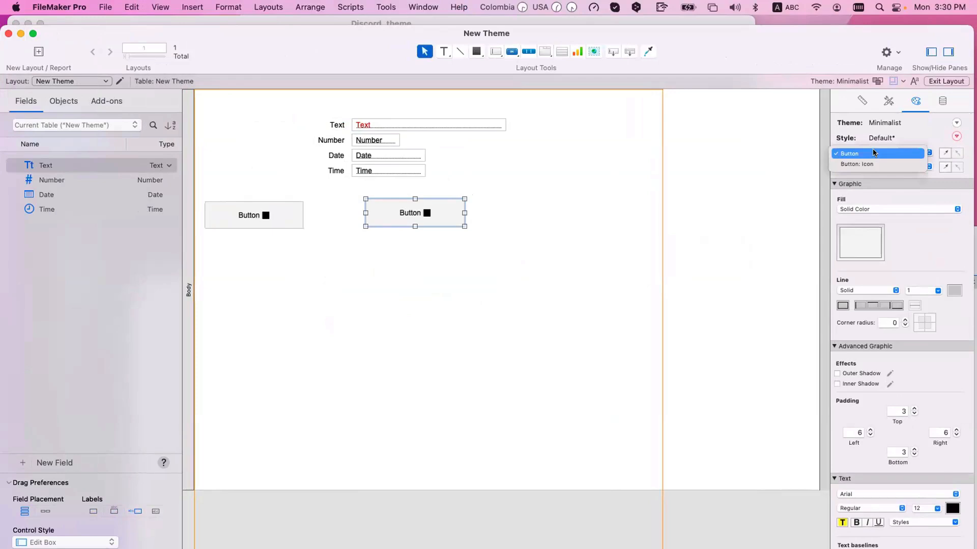
pyautogui.click(861, 153)
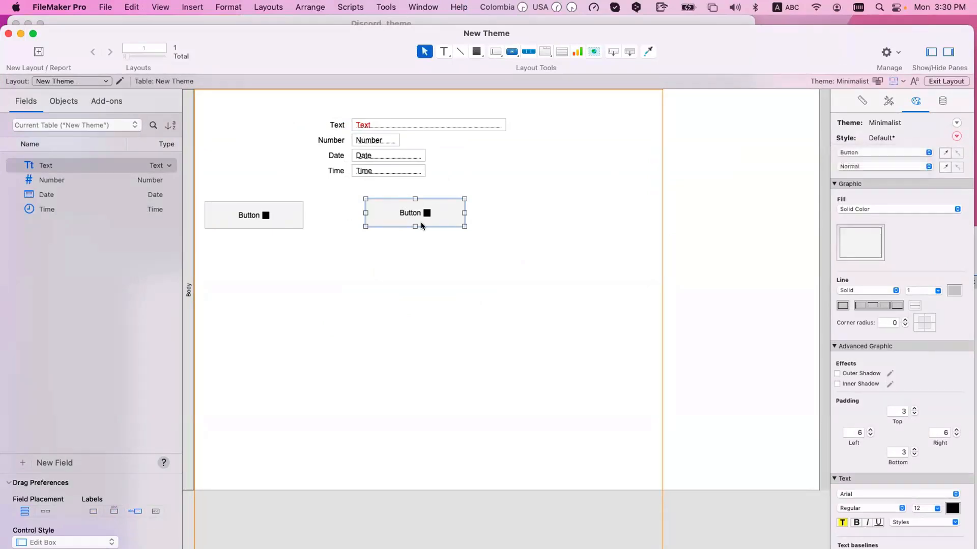
pyautogui.moveTo(420, 222)
pyautogui.mouseDown()
pyautogui.moveTo(415, 209)
pyautogui.moveTo(416, 220)
pyautogui.mouseUp()
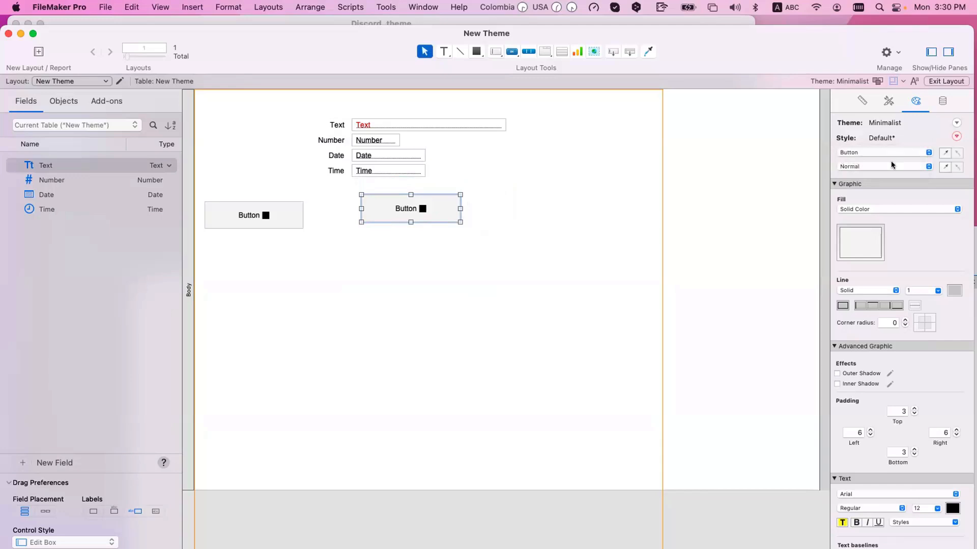
# Examine the appearance settings of the right-hand button's Button: Icon part, finishing with nothing selected
pyautogui.click(890, 161)
pyautogui.click(890, 161)
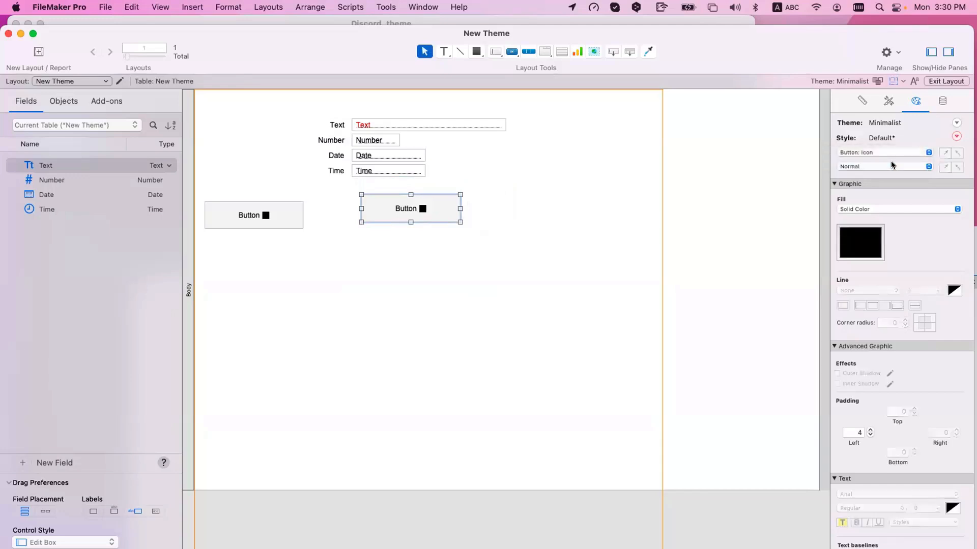
pyautogui.scroll(-10, 915, 381)
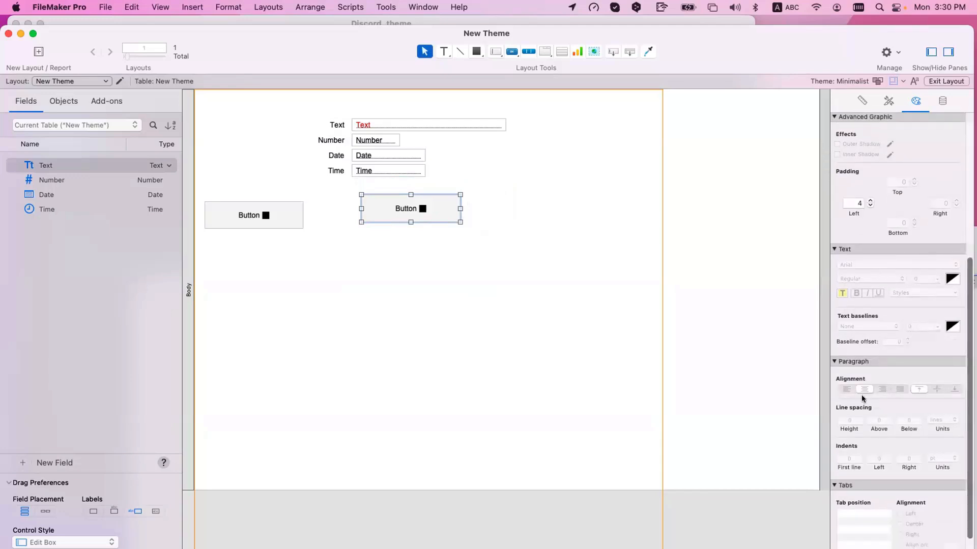
pyautogui.scroll(10, 862, 394)
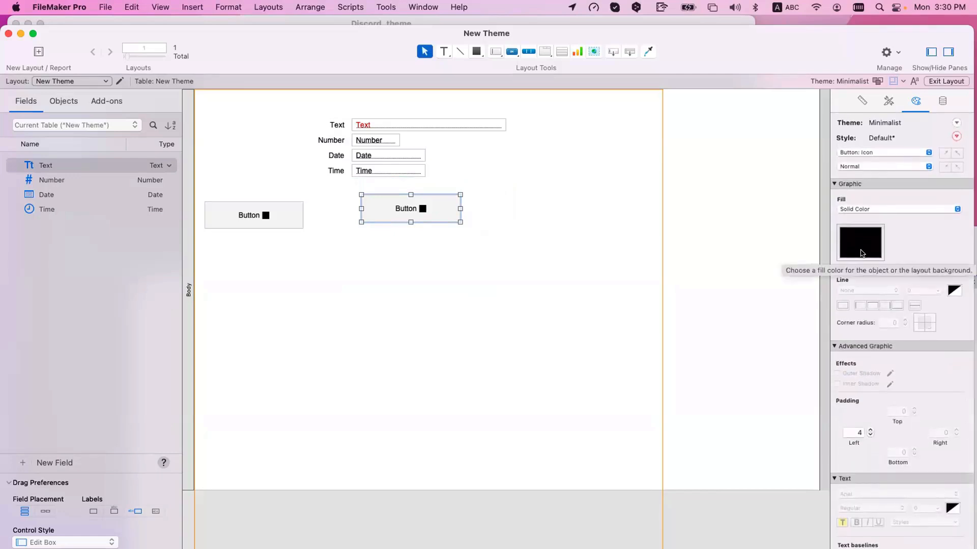
pyautogui.click(861, 249)
pyautogui.click(862, 152)
pyautogui.click(862, 153)
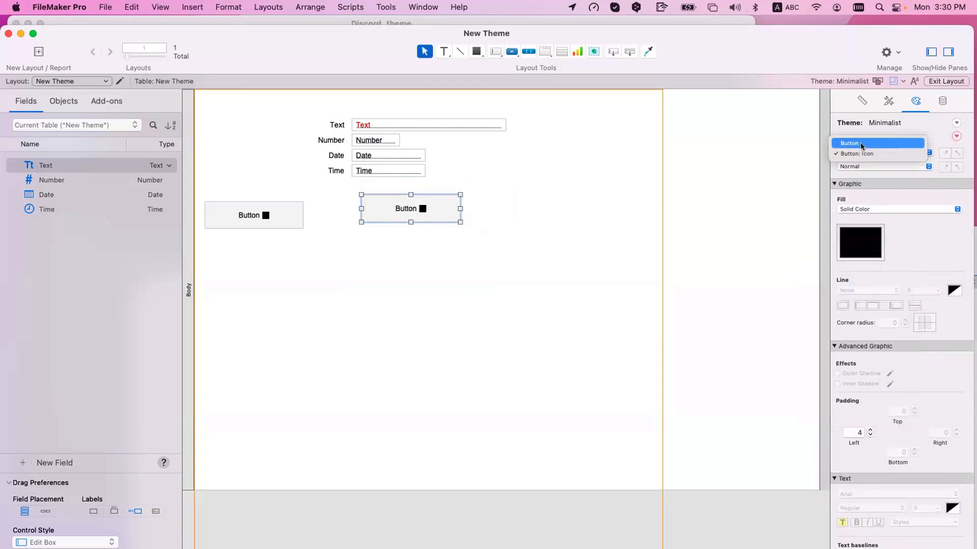
pyautogui.click(860, 143)
pyautogui.click(606, 277)
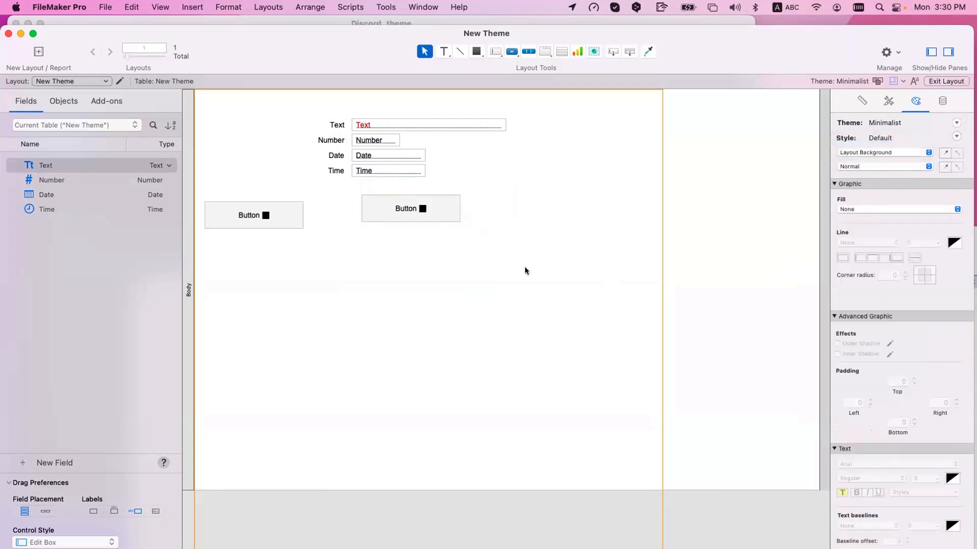
# Review the right-hand button's appearance in its Hover, Pressed and In Focus states for the Button part
pyautogui.click(426, 209)
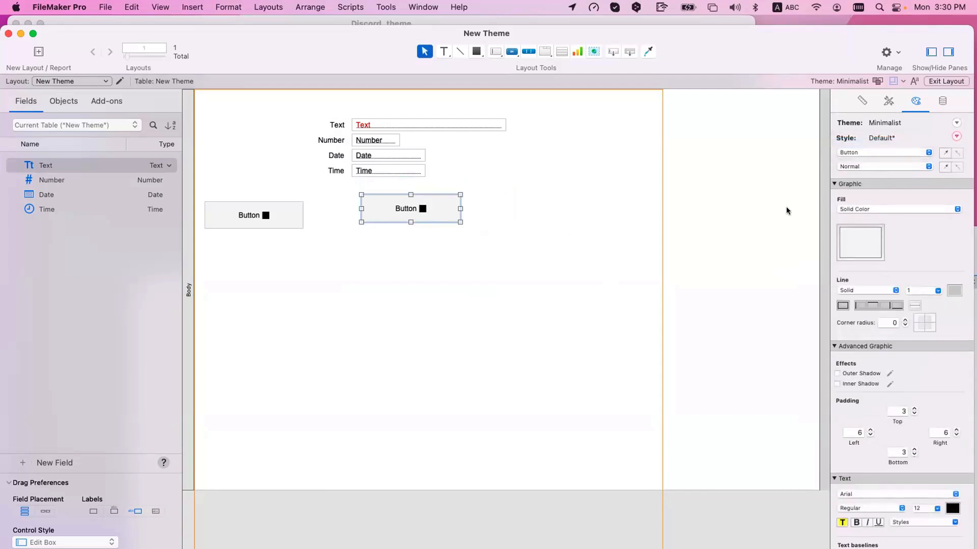
pyautogui.click(861, 152)
pyautogui.click(862, 152)
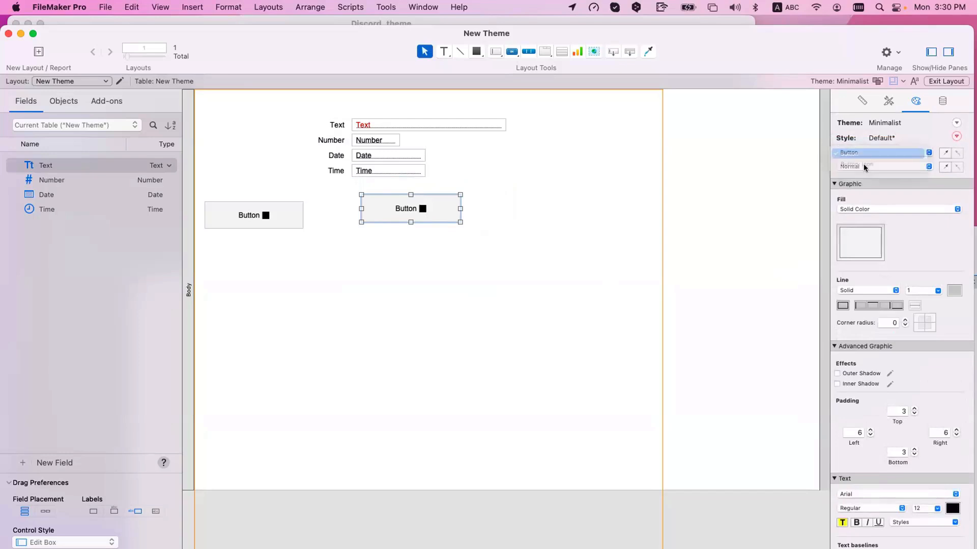
pyautogui.click(865, 167)
pyautogui.click(865, 169)
pyautogui.click(865, 168)
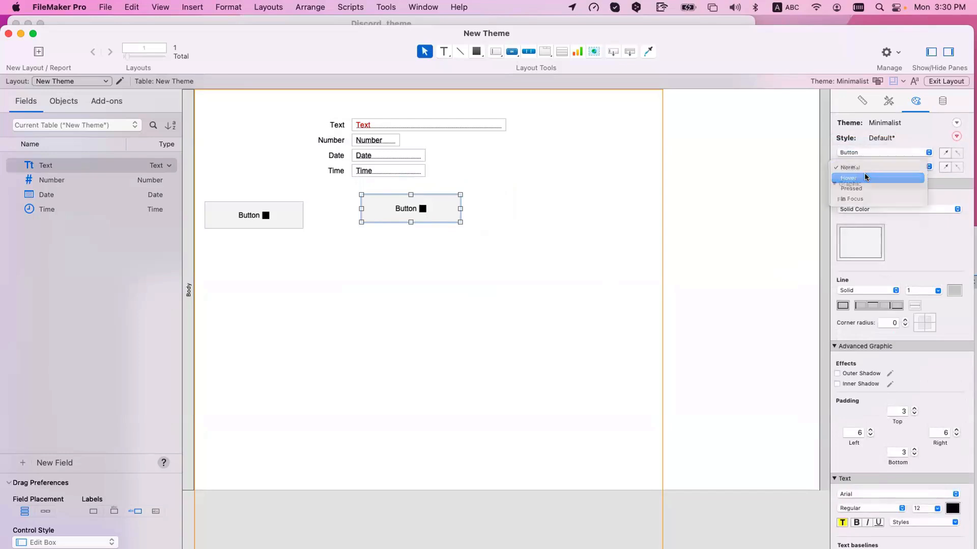
pyautogui.click(865, 177)
pyautogui.click(865, 168)
pyautogui.click(864, 178)
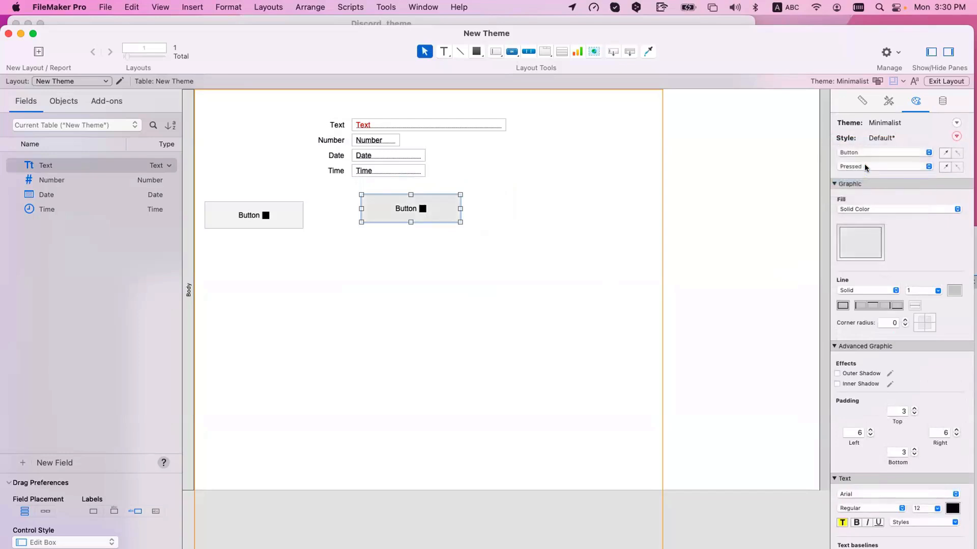
pyautogui.click(865, 170)
pyautogui.click(864, 175)
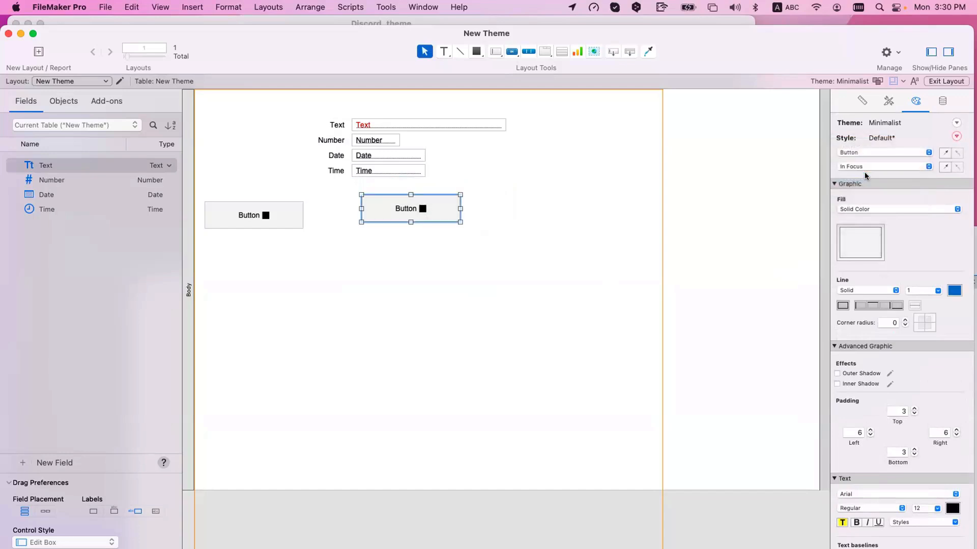
# Give the right-hand button's Button: Icon part an orange-red solid fill in the Hover state
pyautogui.click(853, 152)
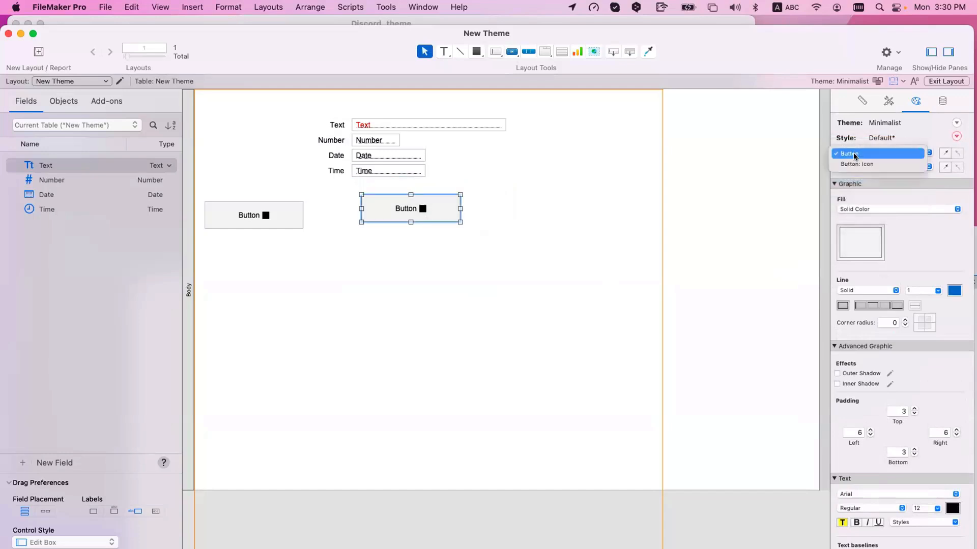
pyautogui.click(857, 163)
pyautogui.click(857, 167)
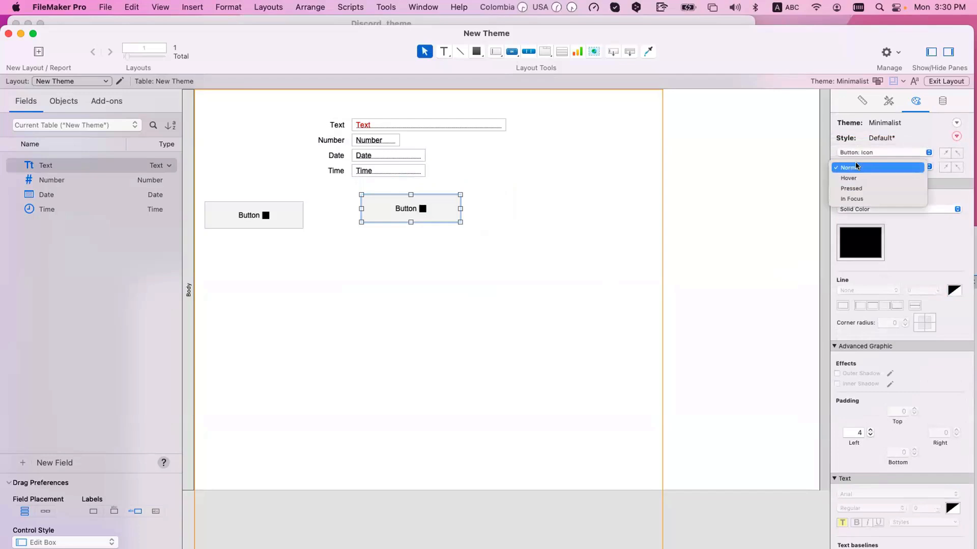
pyautogui.click(859, 249)
pyautogui.click(859, 248)
pyautogui.click(871, 194)
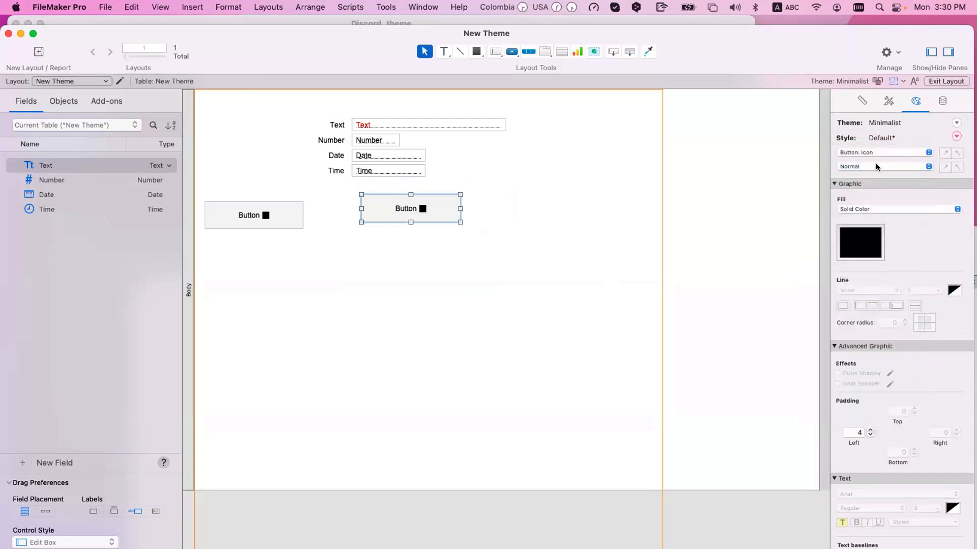
pyautogui.click(875, 166)
pyautogui.click(876, 177)
pyautogui.click(872, 254)
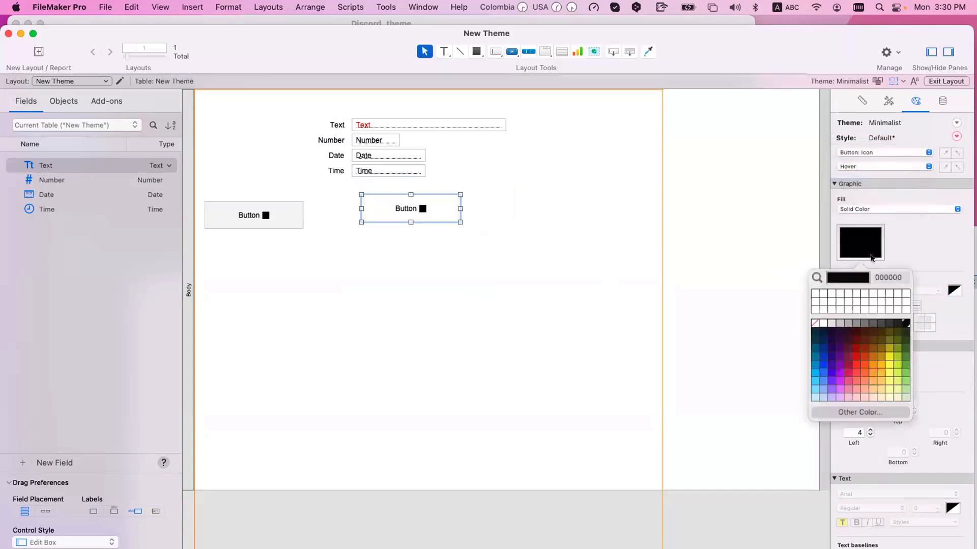
pyautogui.click(865, 355)
# Fill the button icon with medium blue in its Pressed state, after trying dark purple 290082
pyautogui.click(864, 166)
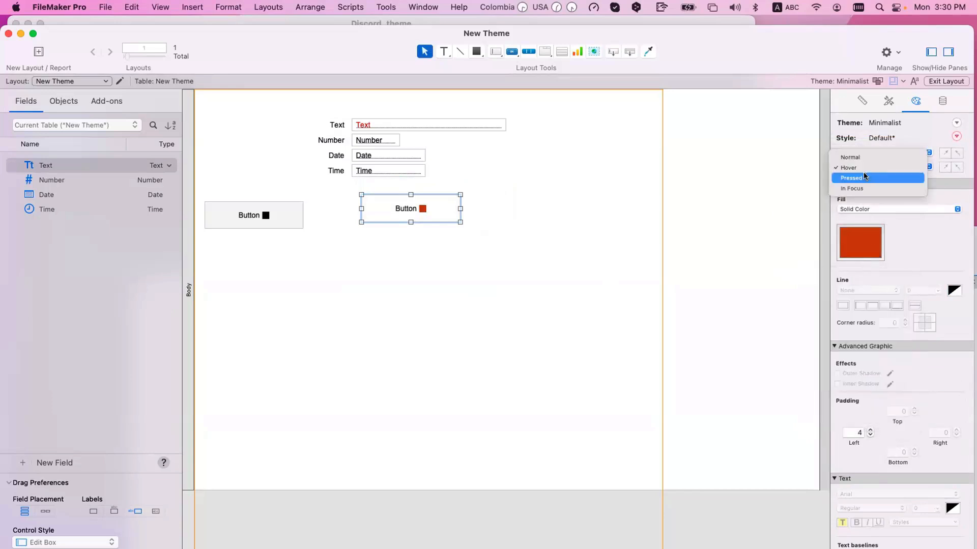
pyautogui.click(864, 177)
pyautogui.click(860, 242)
pyautogui.click(826, 359)
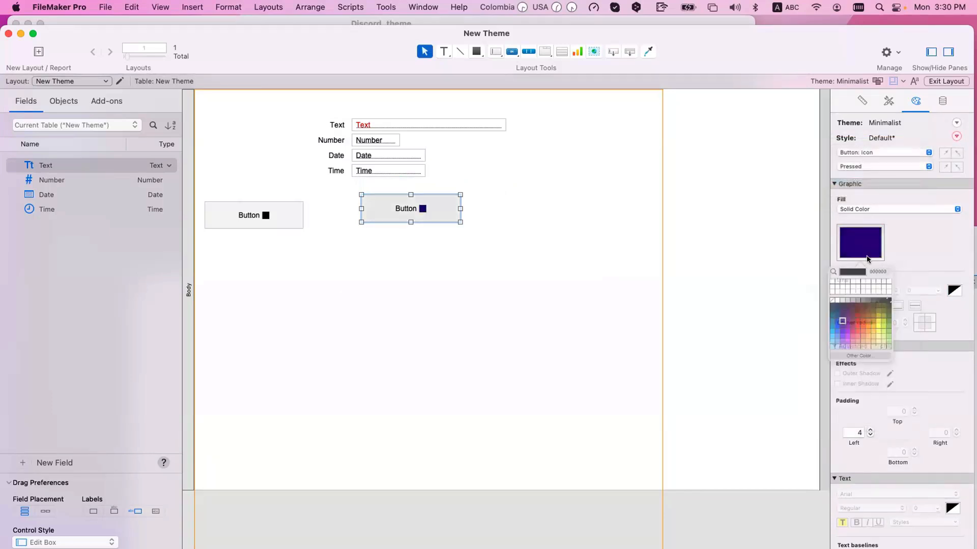
pyautogui.click(860, 243)
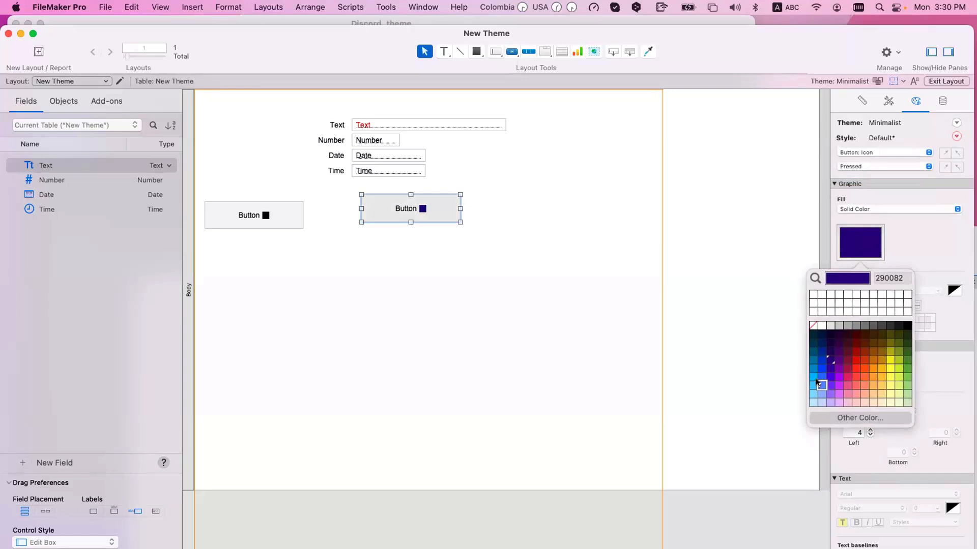
pyautogui.click(820, 384)
# Set the button icon's In Focus state fill to sky blue
pyautogui.click(874, 167)
pyautogui.click(865, 178)
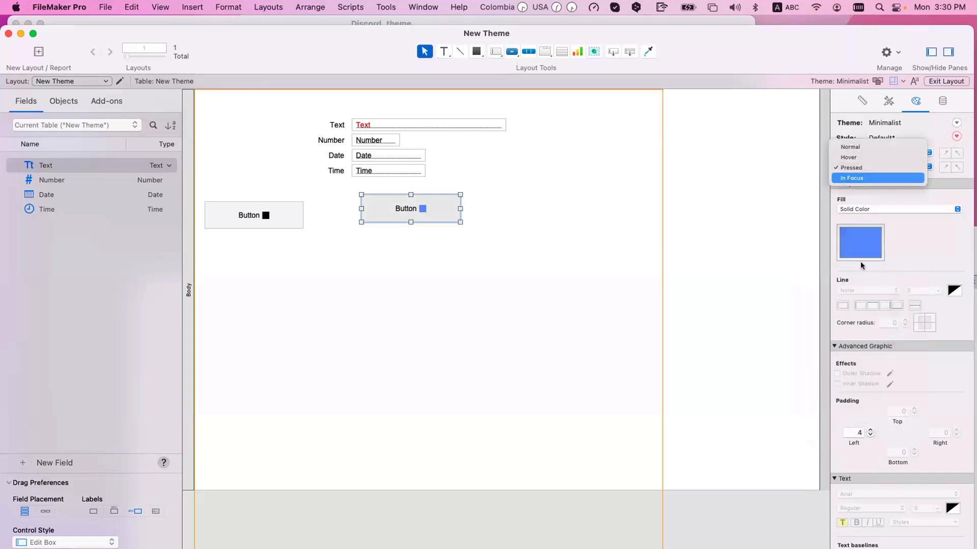
pyautogui.click(860, 247)
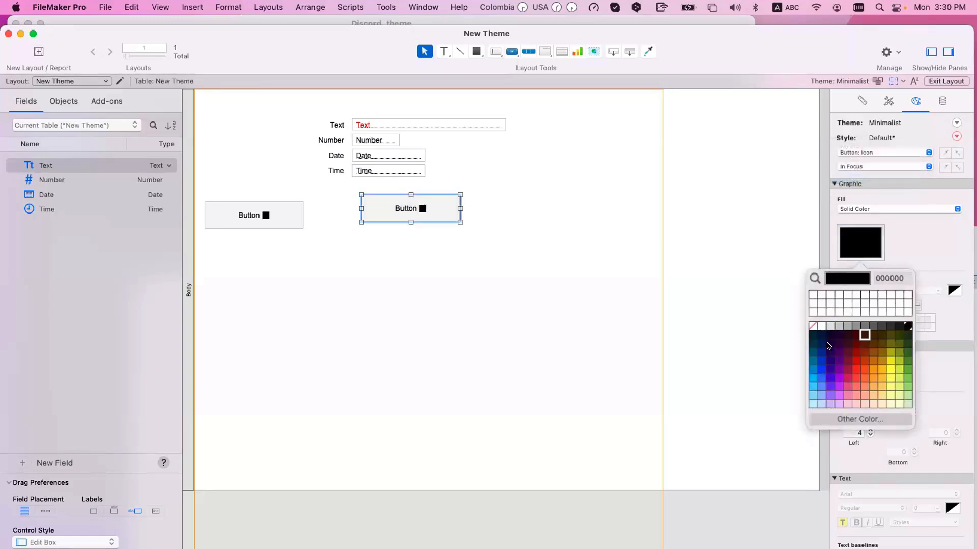
pyautogui.click(813, 385)
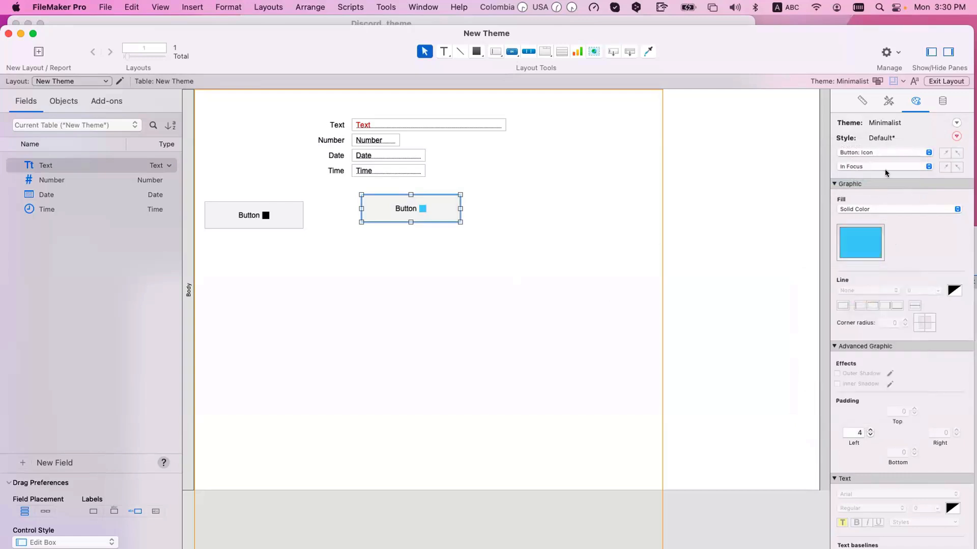
# Compare the Normal state settings of the button's Button and Button: Icon parts and review the icon's available states
pyautogui.click(864, 152)
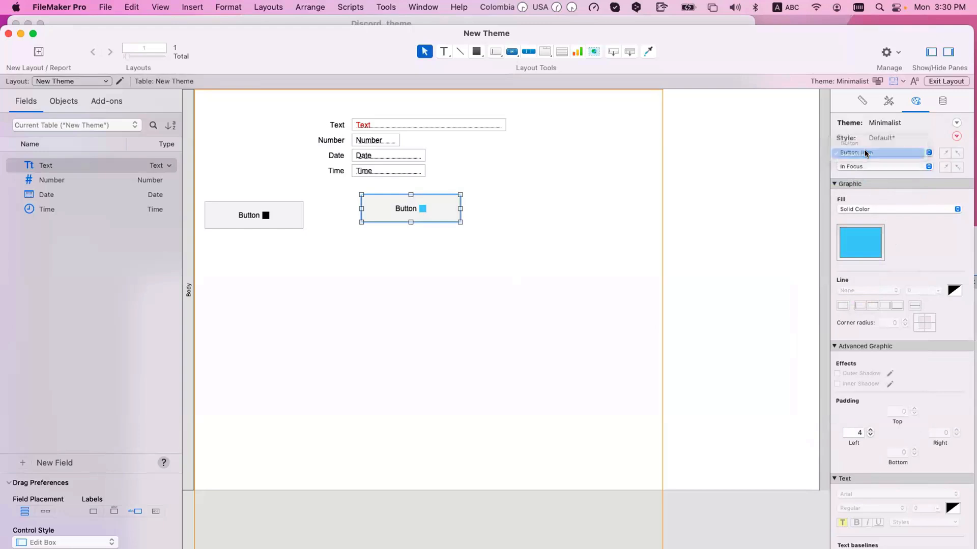
pyautogui.click(865, 144)
pyautogui.click(869, 164)
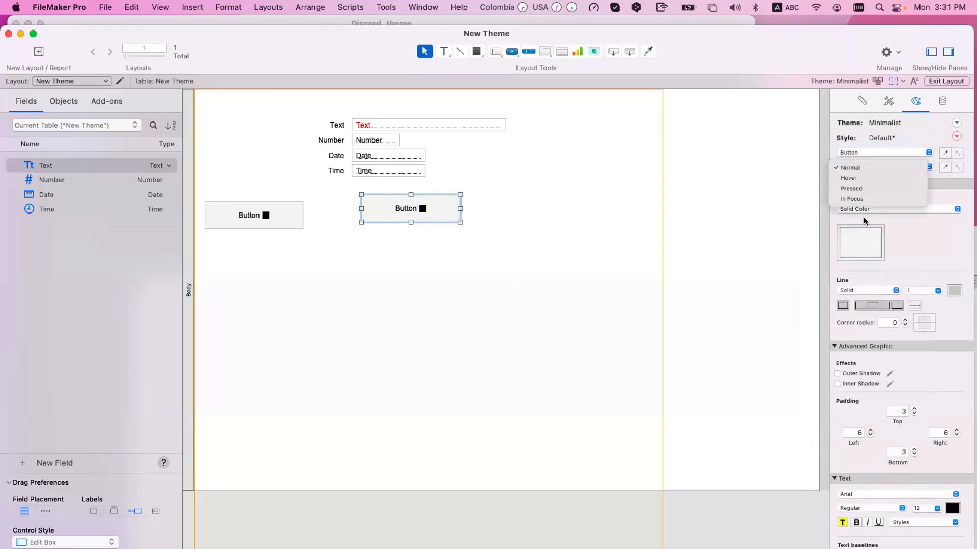
pyautogui.click(867, 168)
pyautogui.click(872, 150)
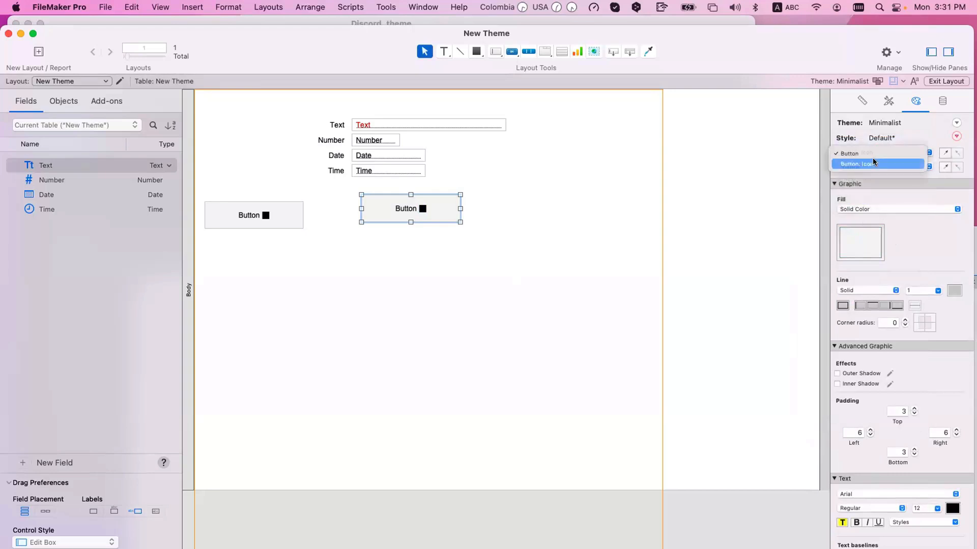
pyautogui.click(872, 158)
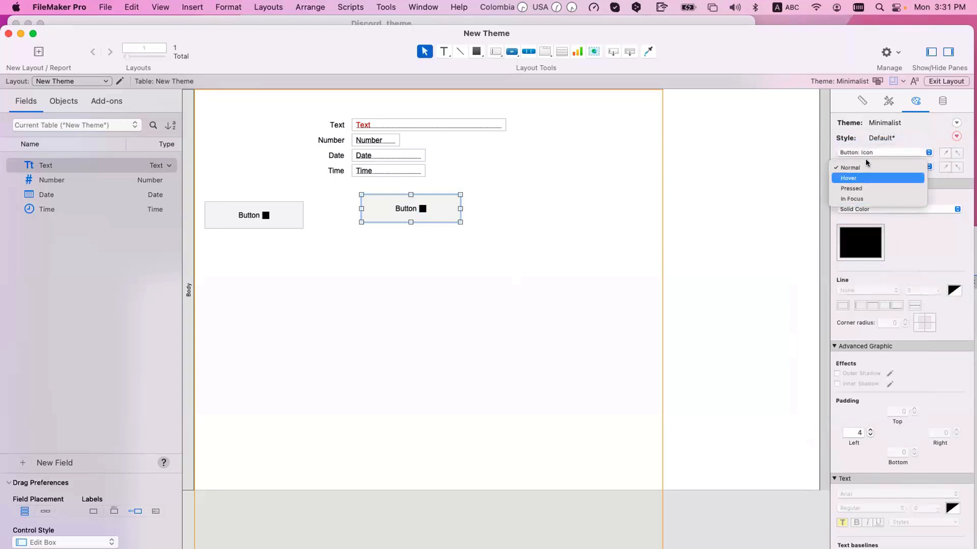
pyautogui.press('Escape')
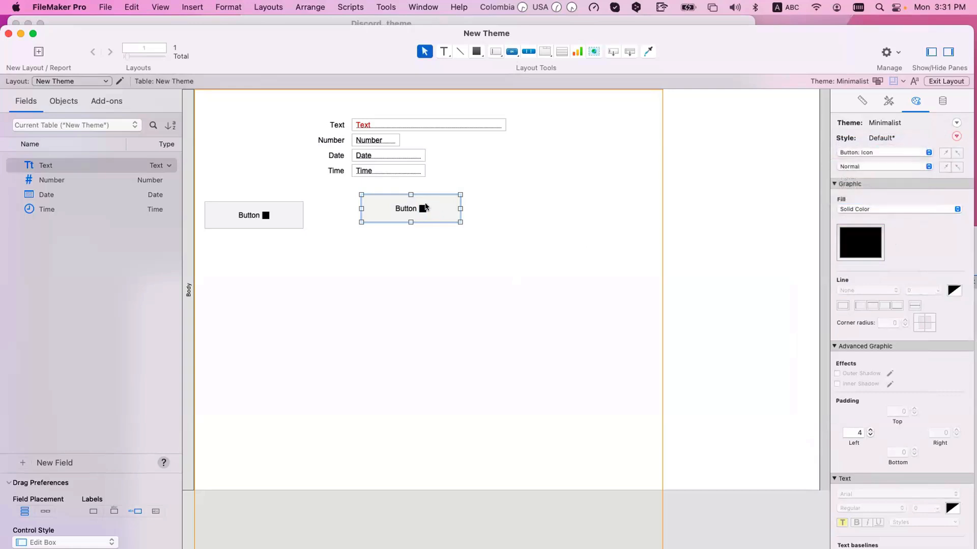
# Switch to Browse mode and test the right-hand button's icon colors by pointing at and pressing it
pyautogui.click(450, 246)
pyautogui.press('super+b')
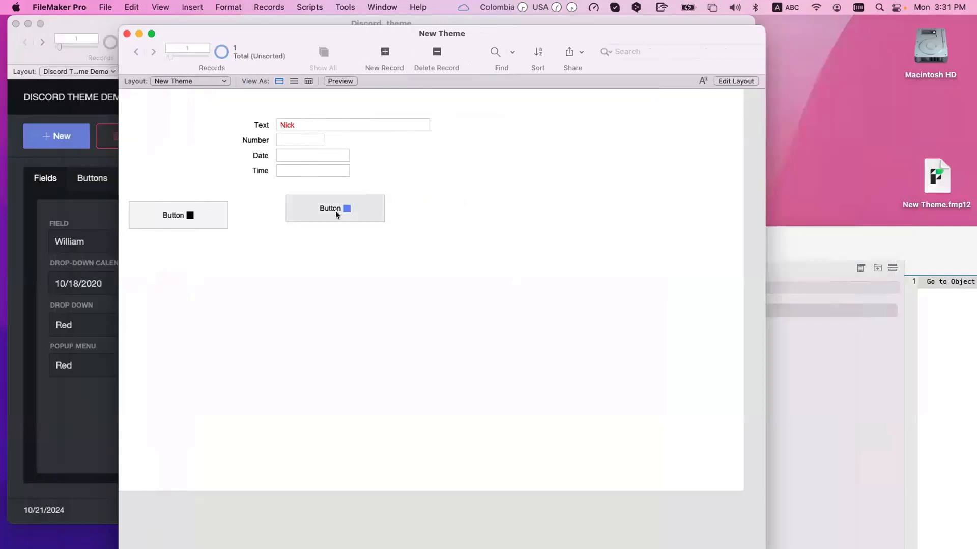
pyautogui.click(334, 211)
pyautogui.click(511, 315)
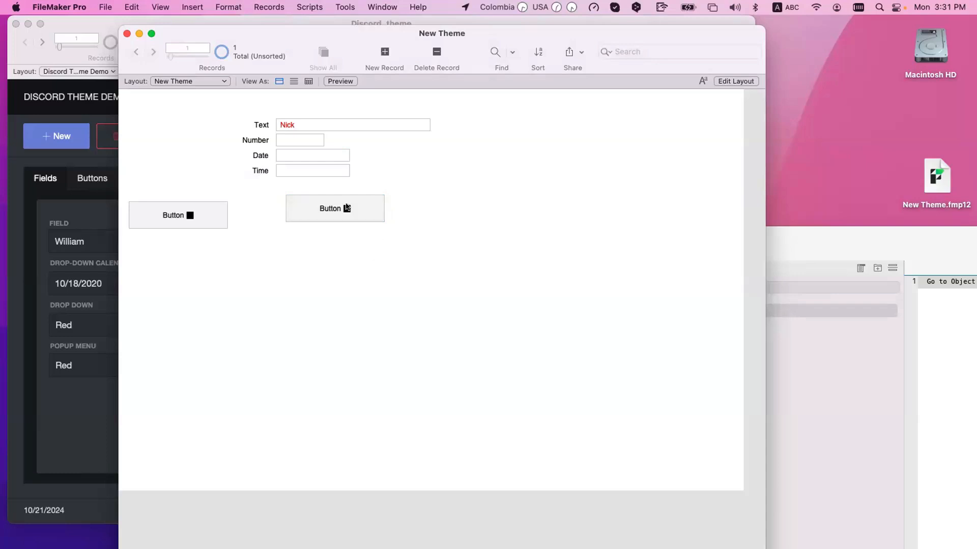
pyautogui.hotkey('ctrl', 'Up')
pyautogui.hotkey('ctrl', 'Up')
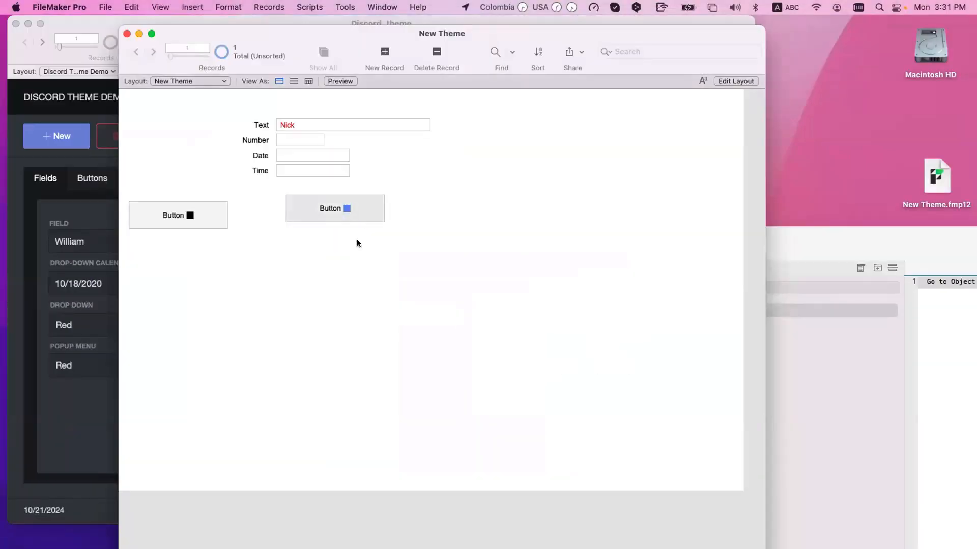
# Return to Layout mode and set the Text field's Normal state line color to dark red (A40800)
pyautogui.press('super+l')
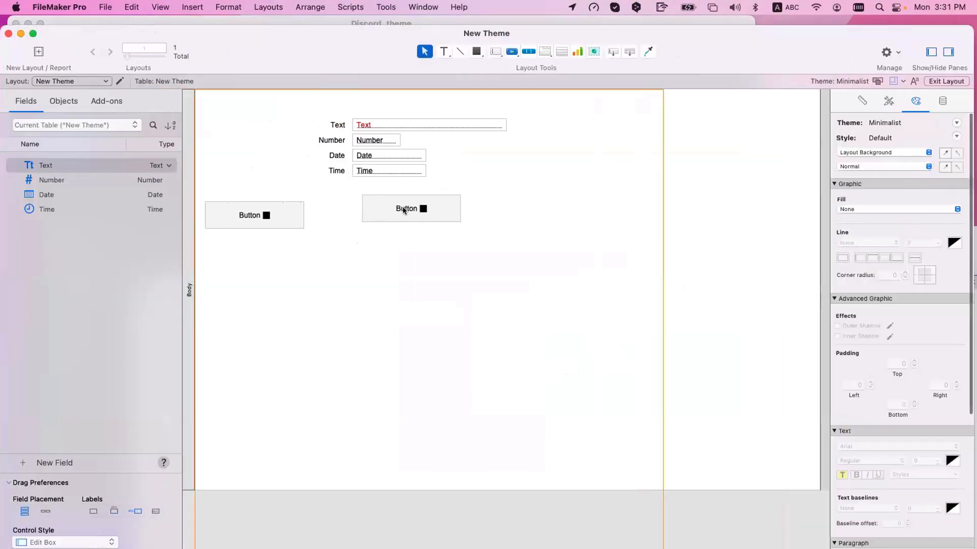
pyautogui.click(404, 210)
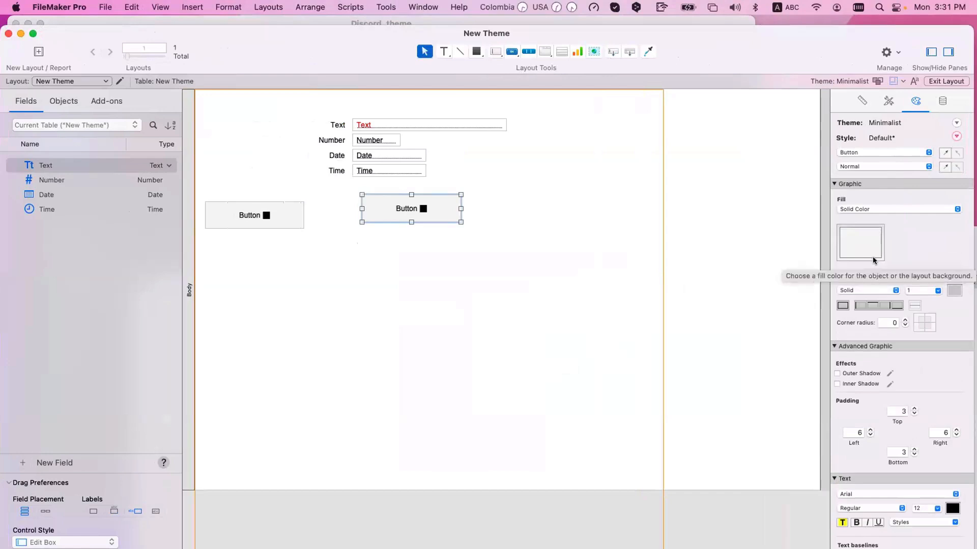
pyautogui.click(432, 126)
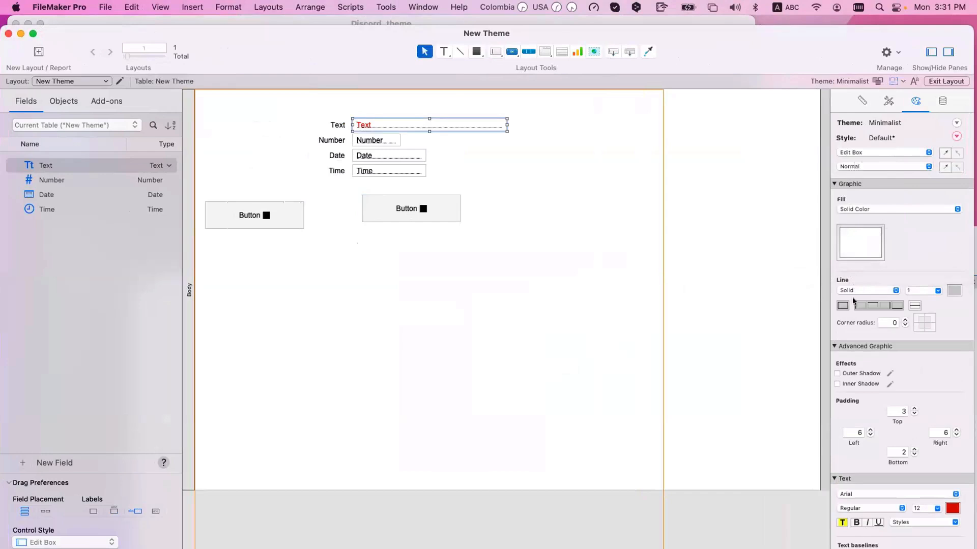
pyautogui.click(954, 290)
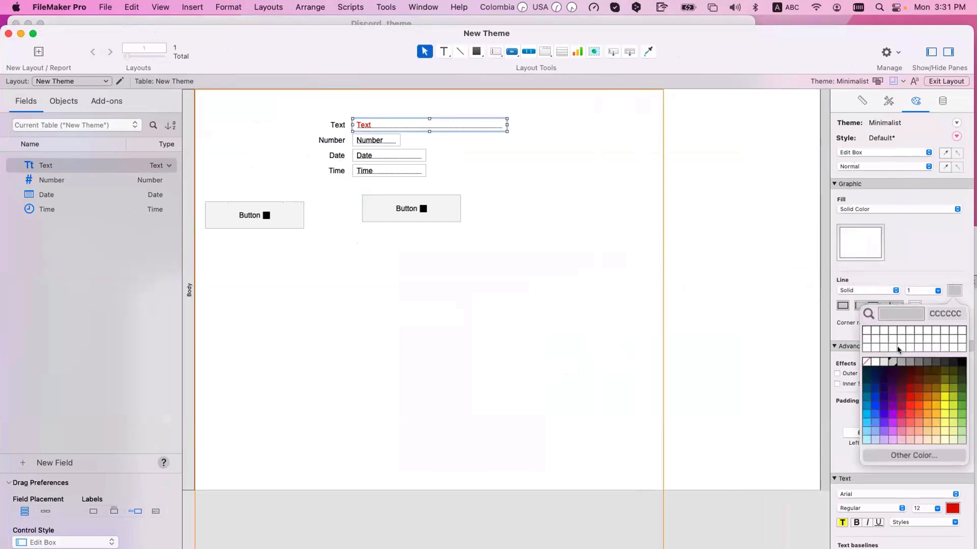
pyautogui.click(911, 379)
# Set the Text field's line color to green in its Hover state
pyautogui.click(852, 168)
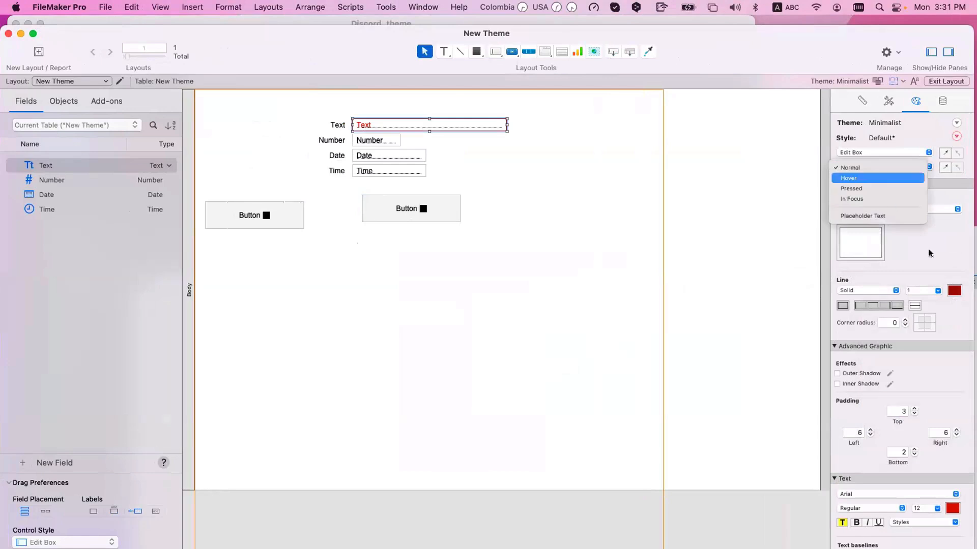
pyautogui.click(852, 176)
pyautogui.click(954, 290)
pyautogui.click(960, 402)
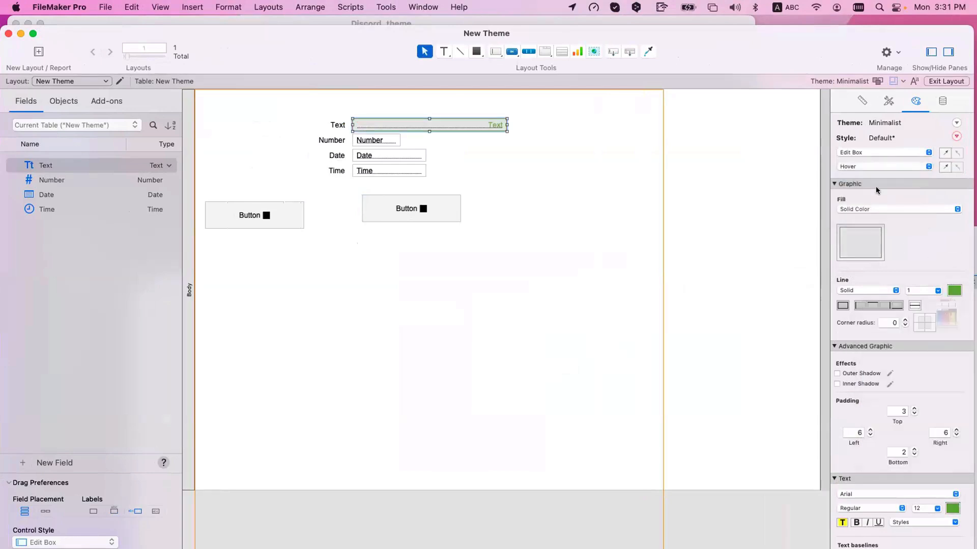
# Set the Text field's line color to bright blue in its Pressed state
pyautogui.click(872, 167)
pyautogui.click(873, 178)
pyautogui.click(954, 291)
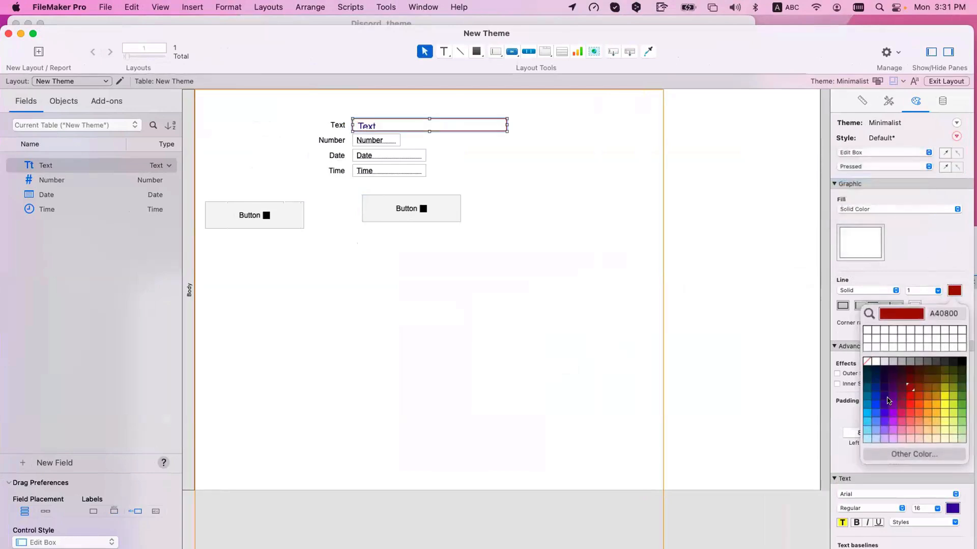
pyautogui.click(876, 411)
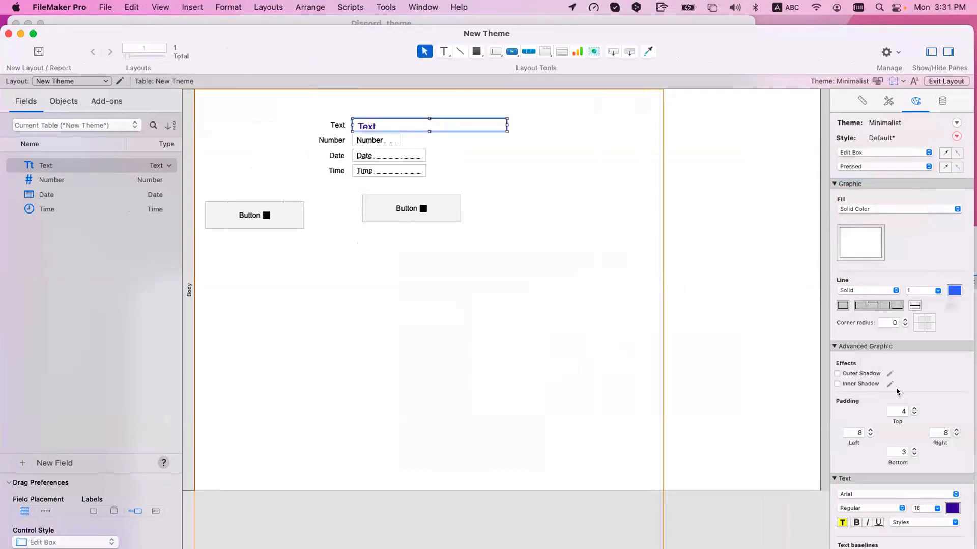
# Set the Text field's line color to medium blue in its In Focus state and deselect the field
pyautogui.click(878, 167)
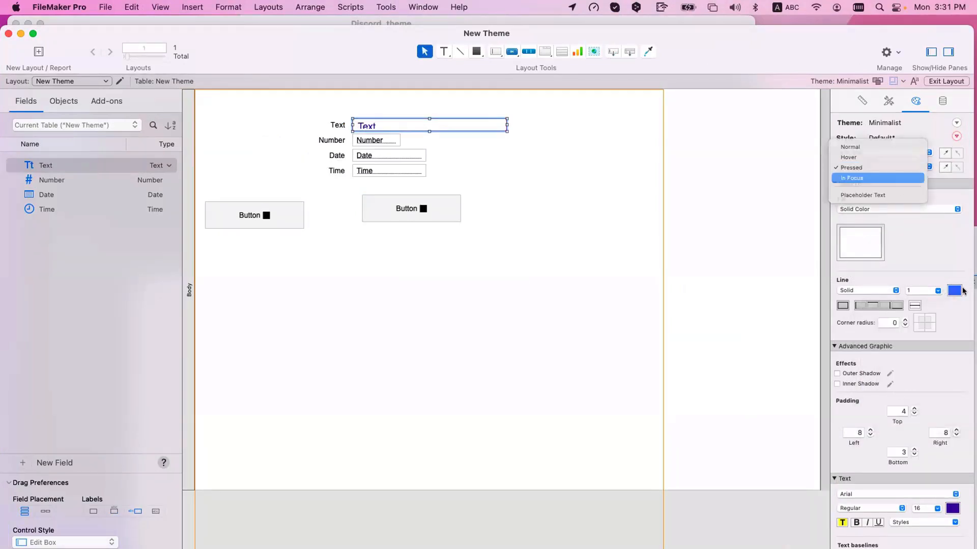
pyautogui.click(877, 178)
pyautogui.click(958, 290)
pyautogui.click(573, 292)
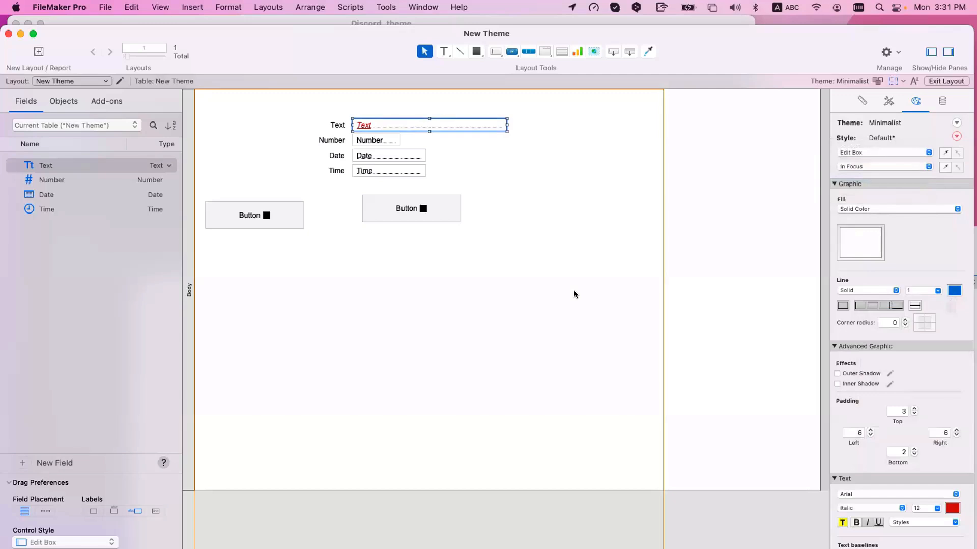
pyautogui.click(581, 292)
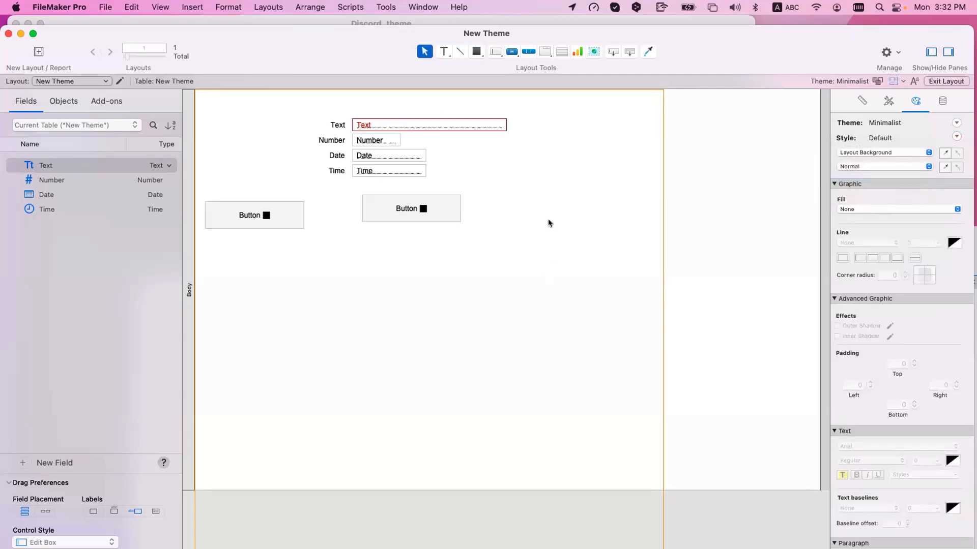
# Switch to Browse mode and test the Text field's border colors by pointing at, entering and leaving it
pyautogui.click(481, 124)
pyautogui.press('super+b')
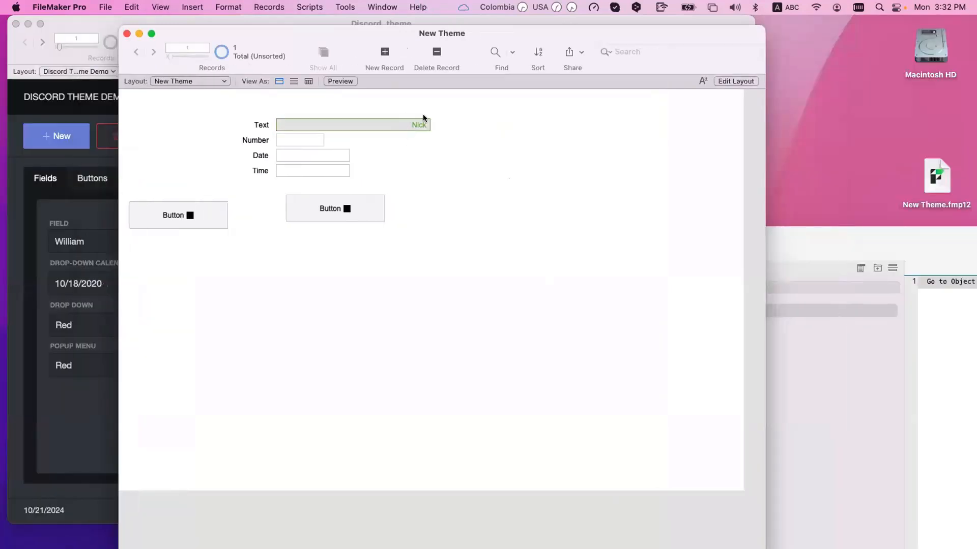
pyautogui.click(416, 124)
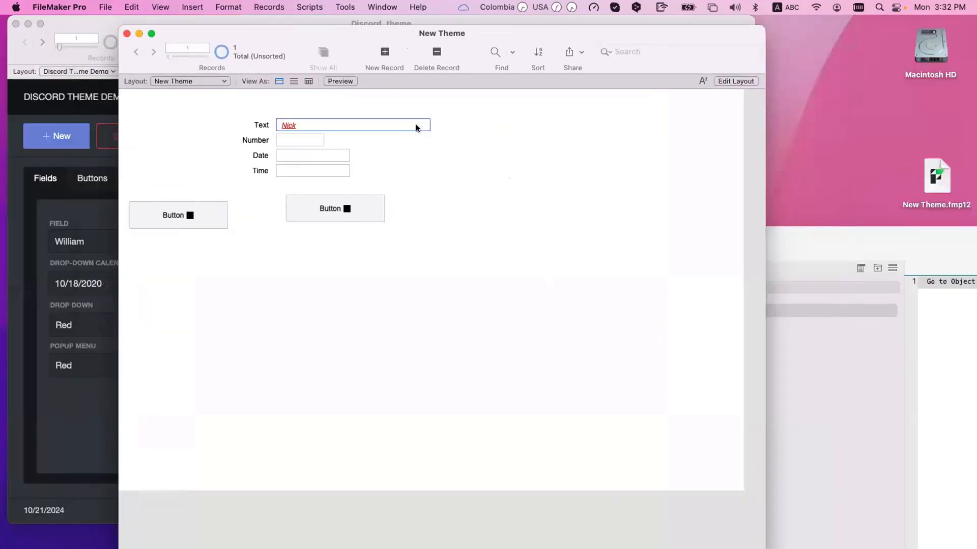
pyautogui.click(455, 189)
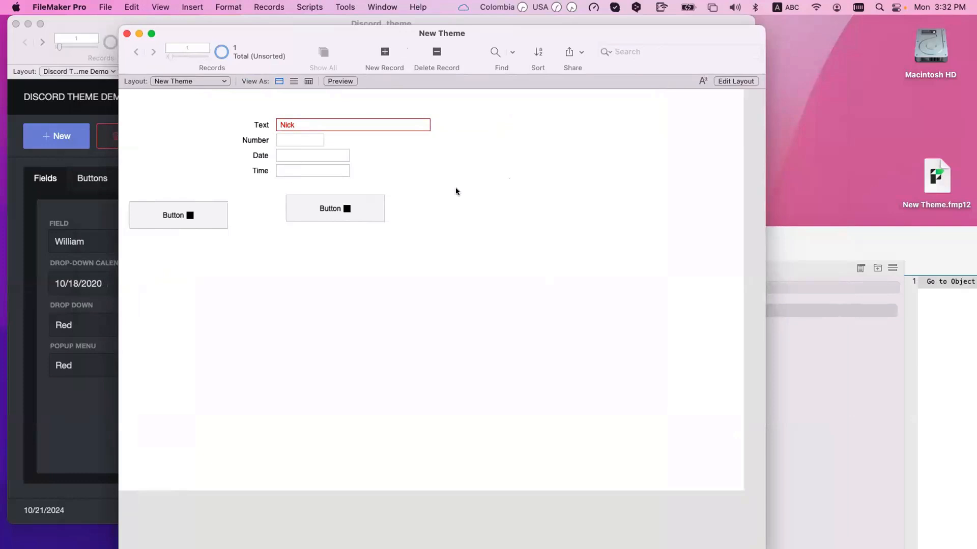
# Return to Layout mode and review the Text field's Normal state graphic, padding, text and paragraph settings
pyautogui.press('super+l')
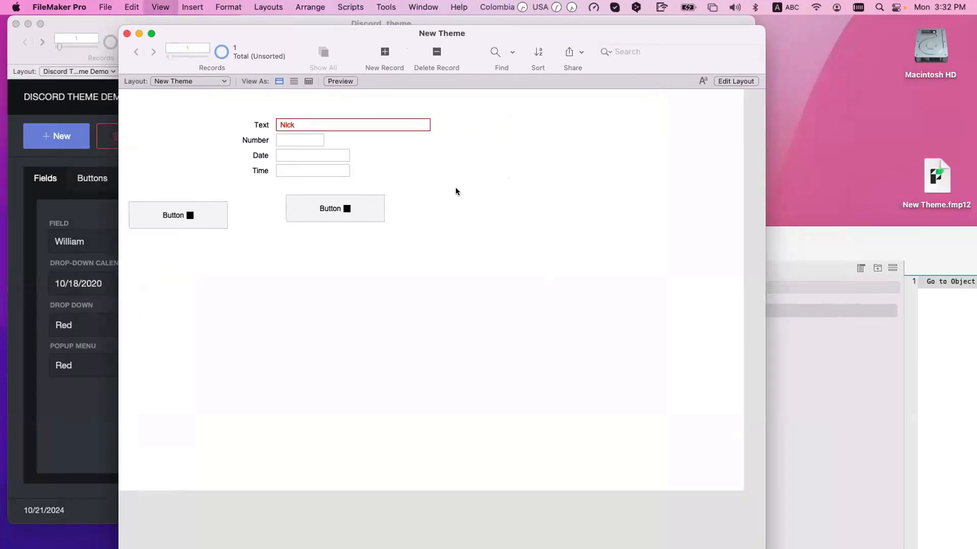
pyautogui.click(429, 126)
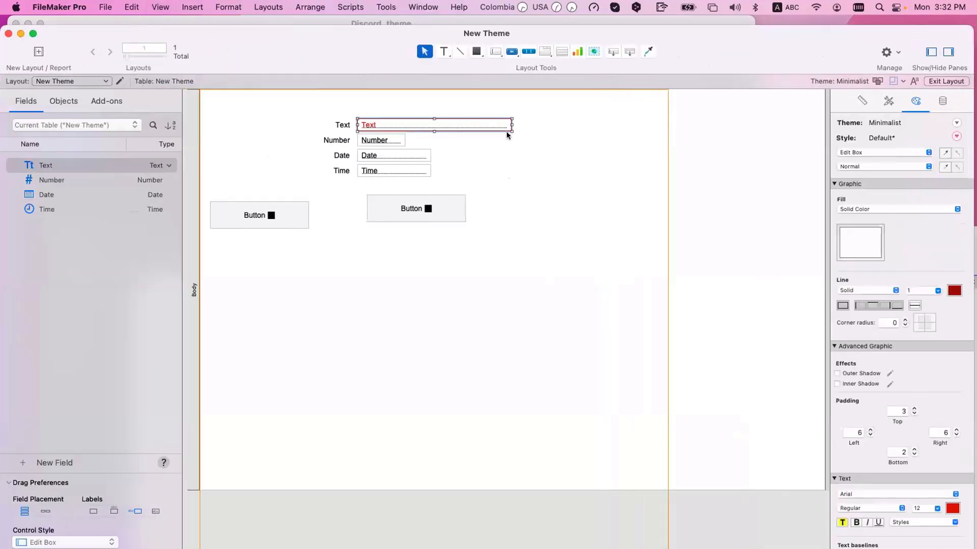
pyautogui.scroll(-5, 867, 414)
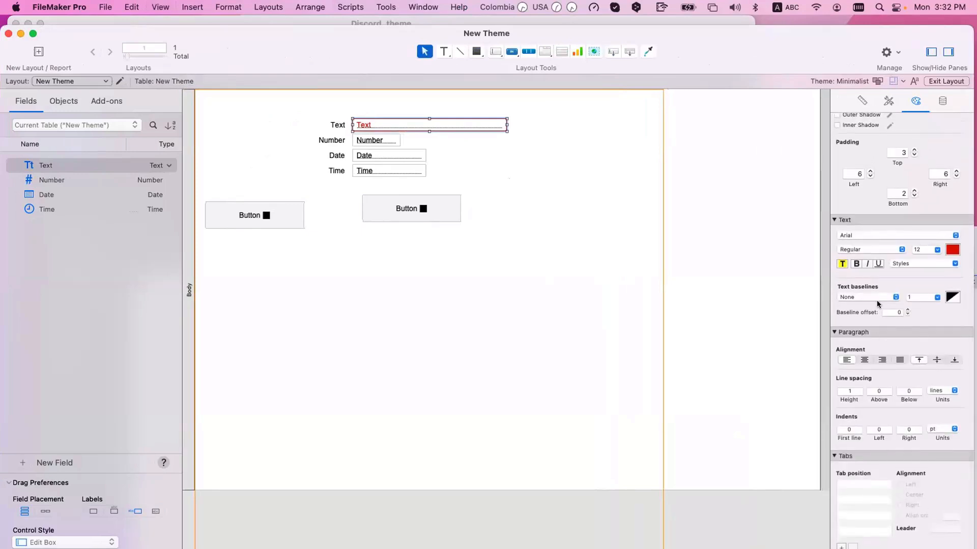
pyautogui.scroll(4, 877, 300)
pyautogui.scroll(5, 877, 300)
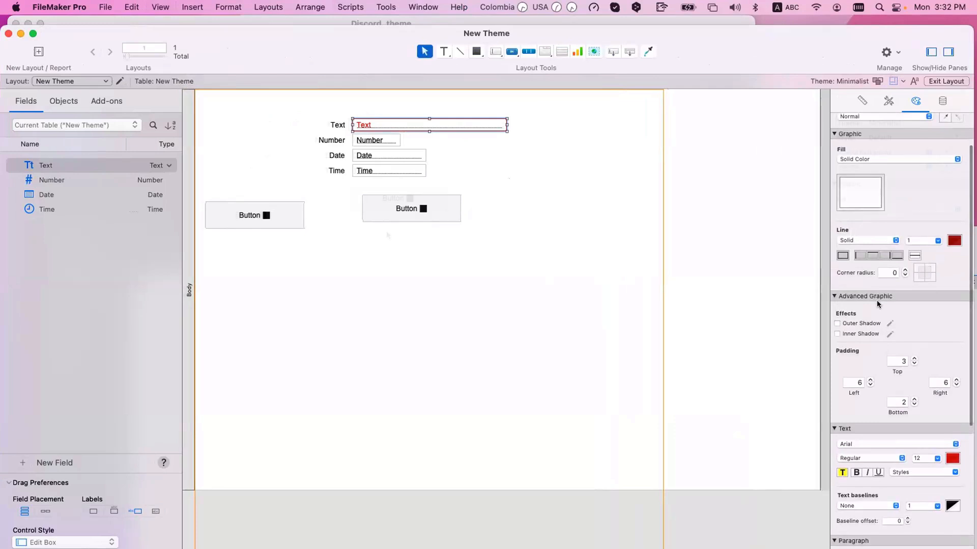
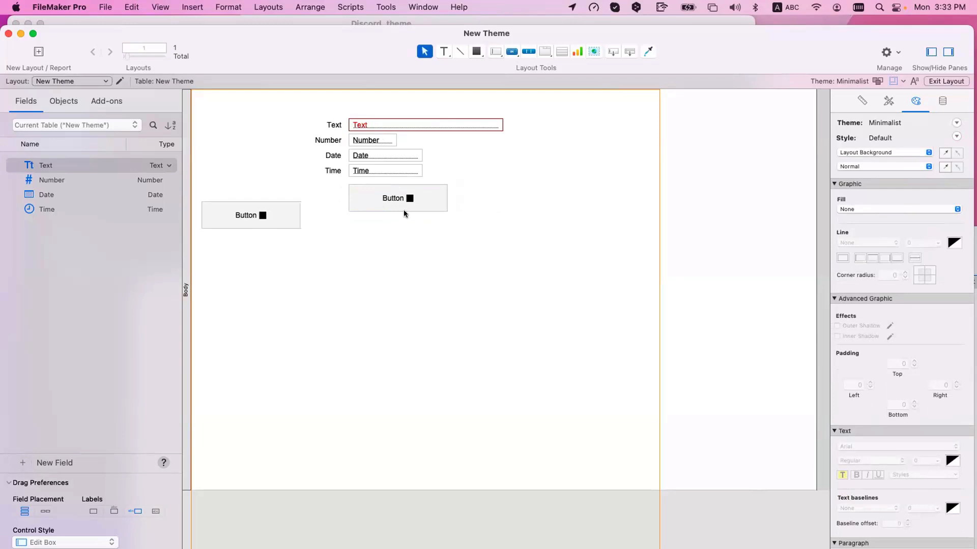
# Place the right-hand button just beneath the Time field, aligned with the fields' left edges
pyautogui.click(408, 200)
pyautogui.moveTo(407, 200); pyautogui.dragTo(407, 198)
pyautogui.click(401, 240)
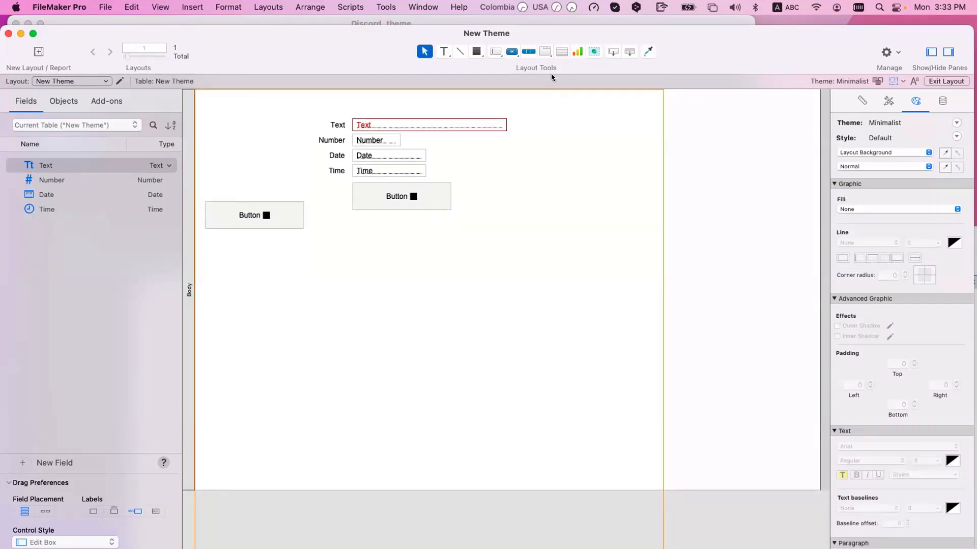
# Draw a popover button below the right-hand button and label it "Popover"
pyautogui.click(546, 54)
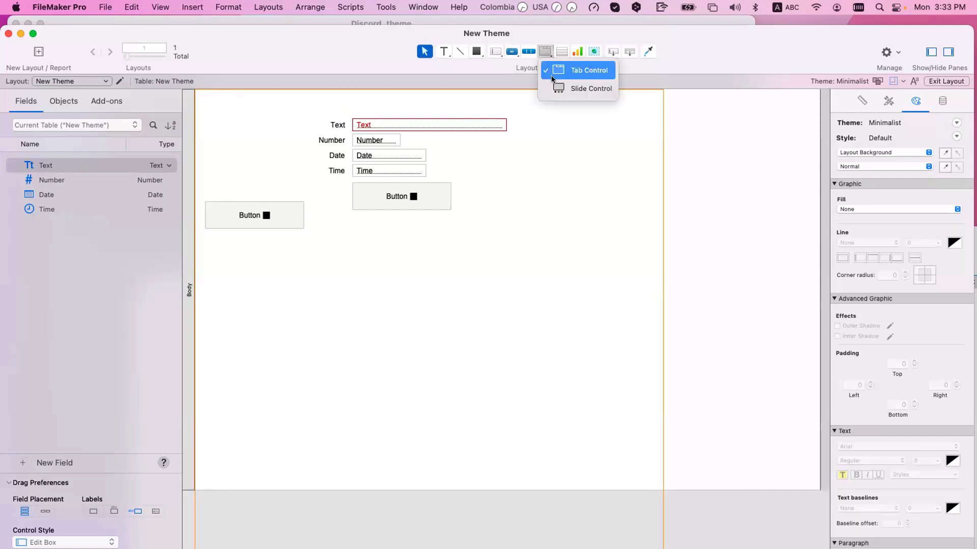
pyautogui.click(516, 52)
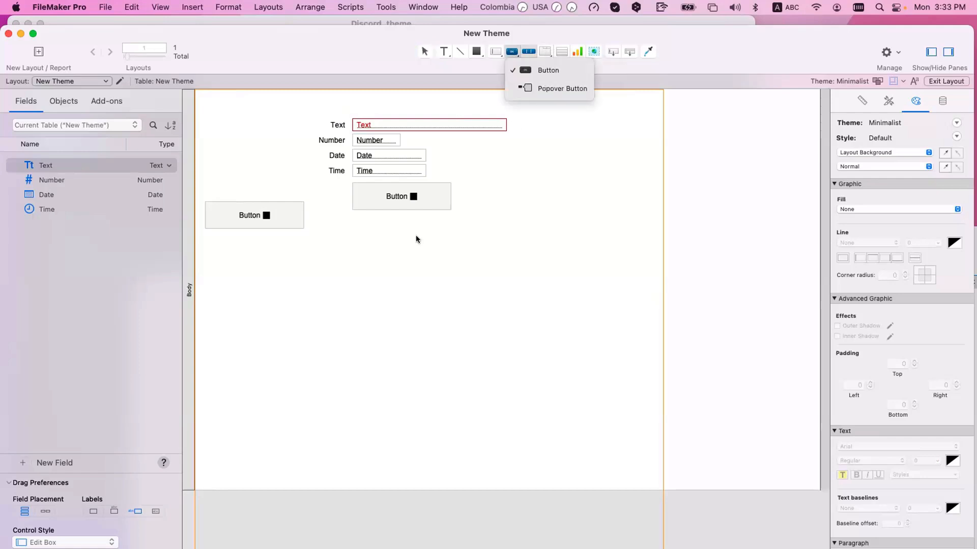
pyautogui.moveTo(414, 244)
pyautogui.mouseDown()
pyautogui.moveTo(490, 278)
pyautogui.moveTo(500, 271)
pyautogui.mouseUp()
pyautogui.write('Popover')
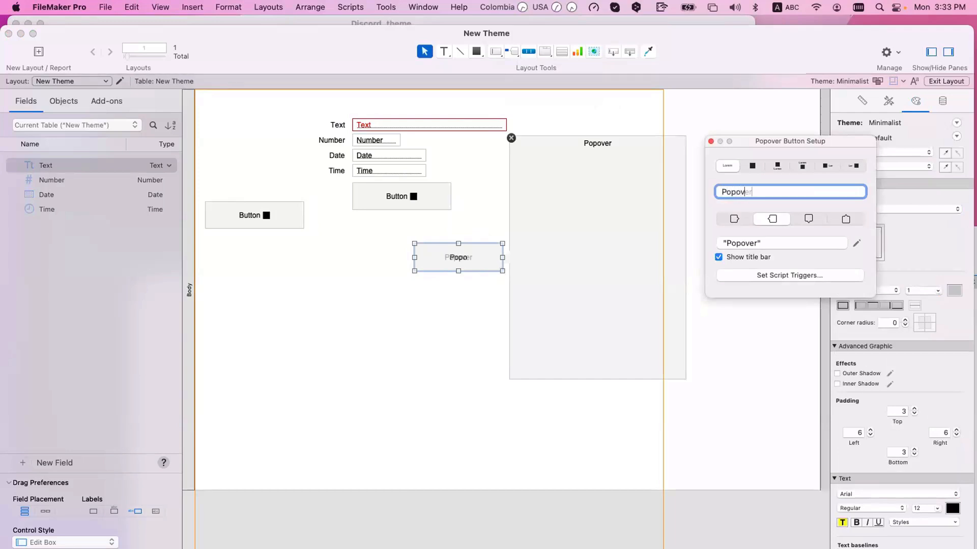
pyautogui.click(471, 333)
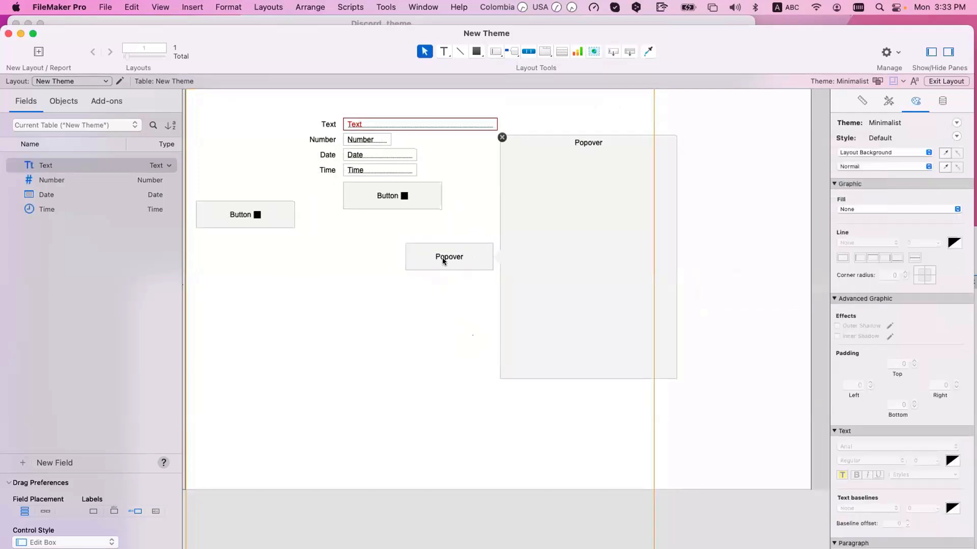
# Reposition the popover button at about x 343 pt, y 282 pt and show an icon to the right of its label
pyautogui.moveTo(441, 258); pyautogui.dragTo(452, 297)
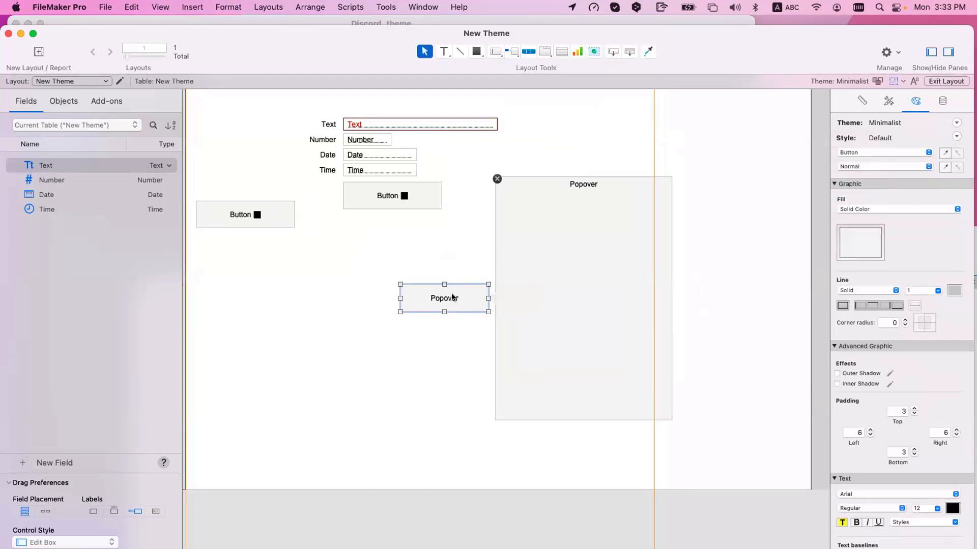
pyautogui.click(593, 288)
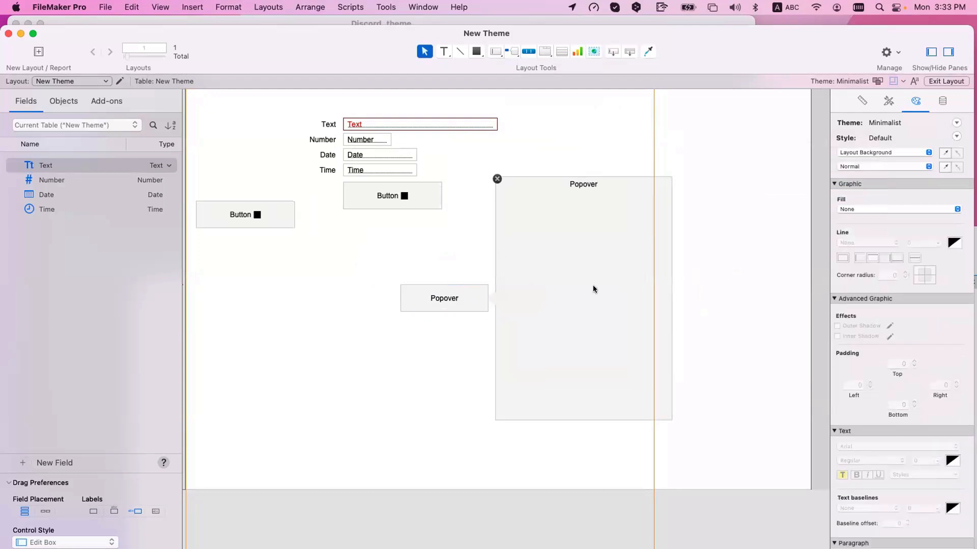
pyautogui.click(458, 300)
pyautogui.moveTo(450, 300); pyautogui.dragTo(445, 276)
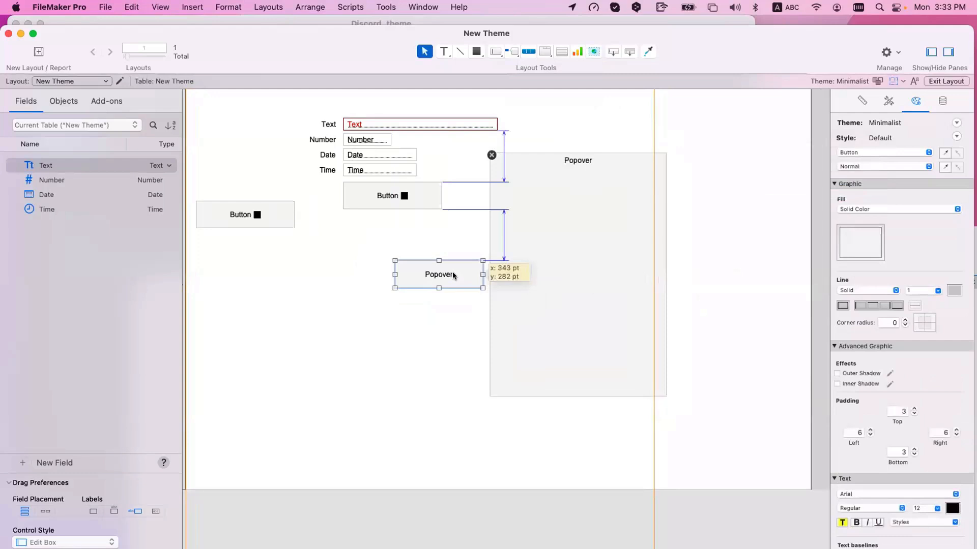
pyautogui.doubleClick(438, 275)
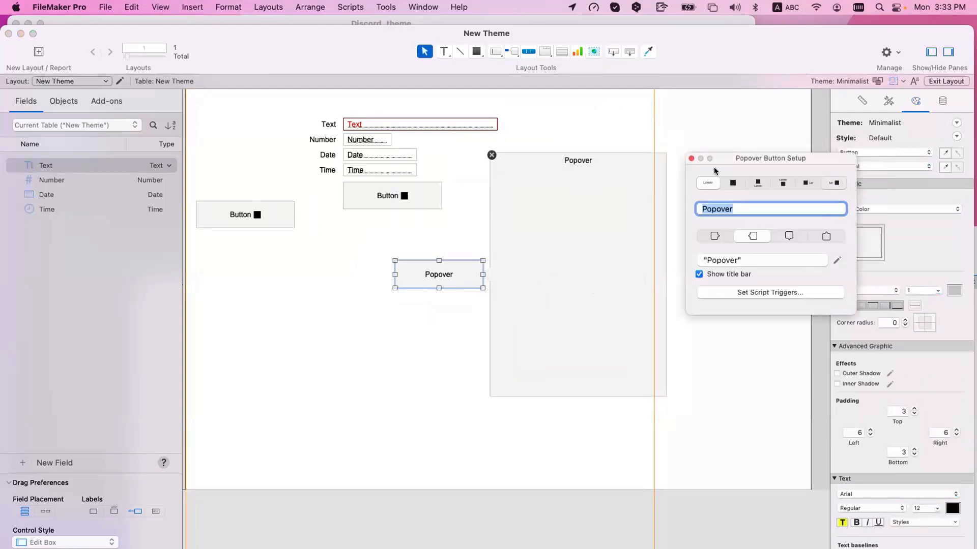
pyautogui.click(691, 159)
# Move the regular button directly above the popover button and narrow it to the same width
pyautogui.moveTo(382, 202); pyautogui.dragTo(440, 274)
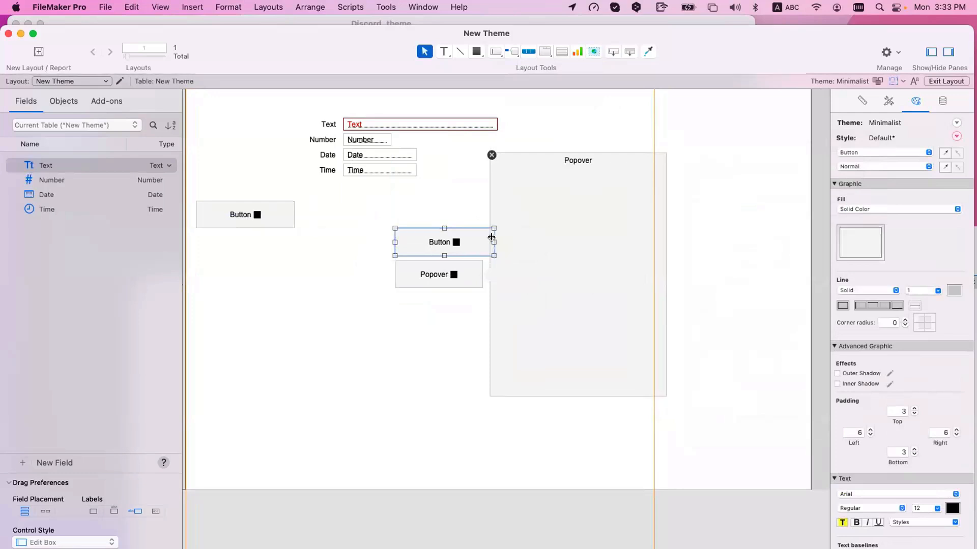
pyautogui.moveTo(491, 237); pyautogui.dragTo(482, 242)
pyautogui.click(440, 353)
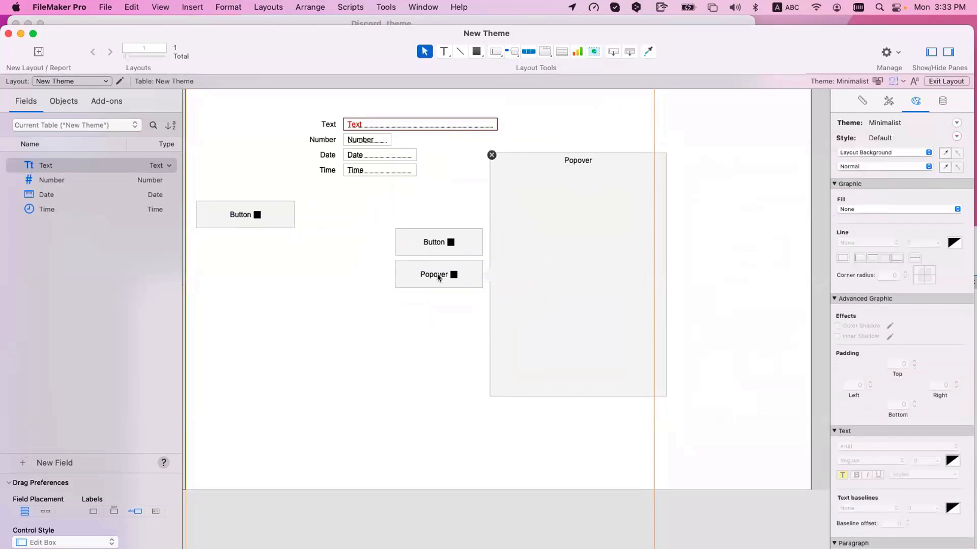
# Compare the style settings of the regular button, the popover button and its popover panel
pyautogui.click(437, 250)
pyautogui.scroll(-1, 435, 272)
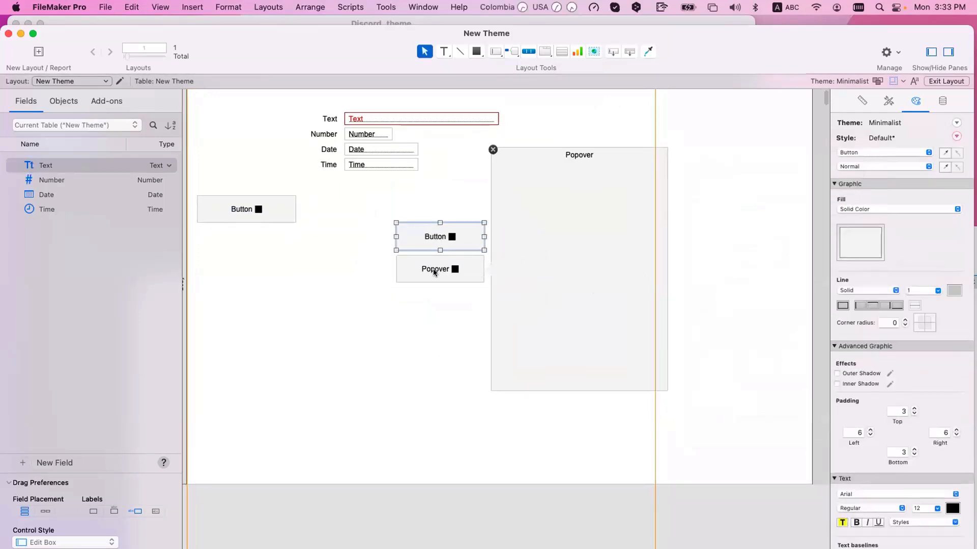
pyautogui.click(434, 269)
pyautogui.click(520, 277)
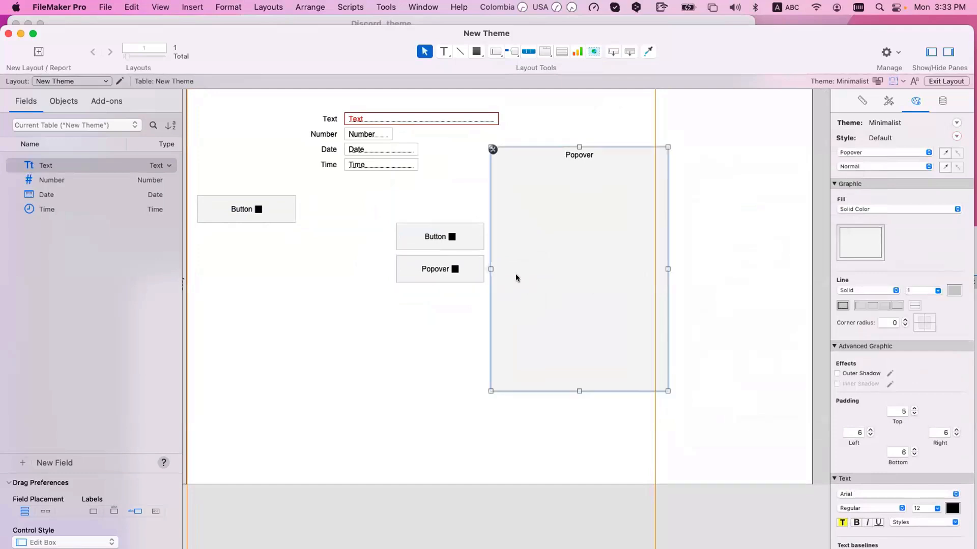
pyautogui.click(453, 269)
pyautogui.click(509, 278)
pyautogui.click(431, 269)
# Shift the popover button slightly down below the regular button, and recheck the object types of the popover button and its panel
pyautogui.moveTo(454, 271)
pyautogui.mouseDown()
pyautogui.moveTo(508, 322)
pyautogui.moveTo(353, 349)
pyautogui.moveTo(426, 399)
pyautogui.moveTo(491, 284)
pyautogui.moveTo(447, 274)
pyautogui.mouseUp()
pyautogui.click(440, 346)
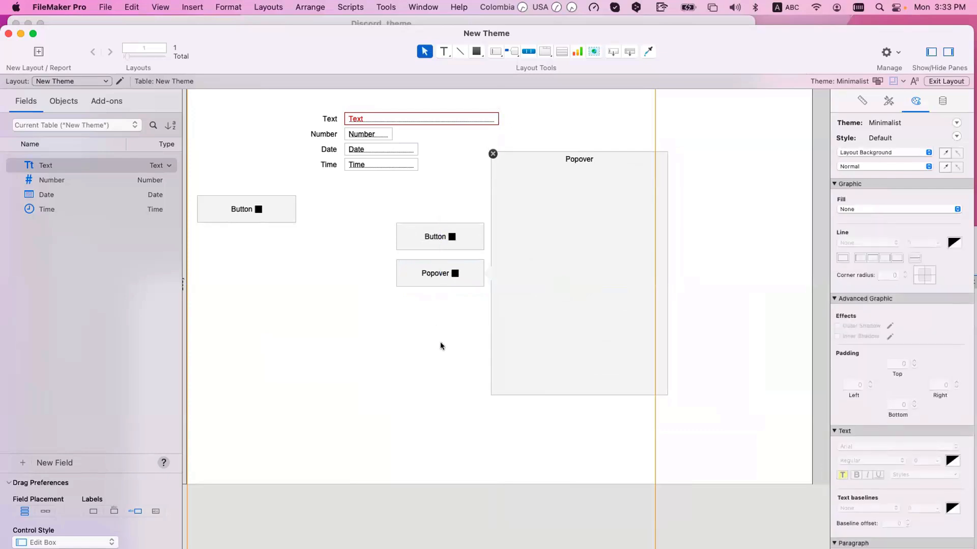
pyautogui.click(443, 273)
pyautogui.click(591, 268)
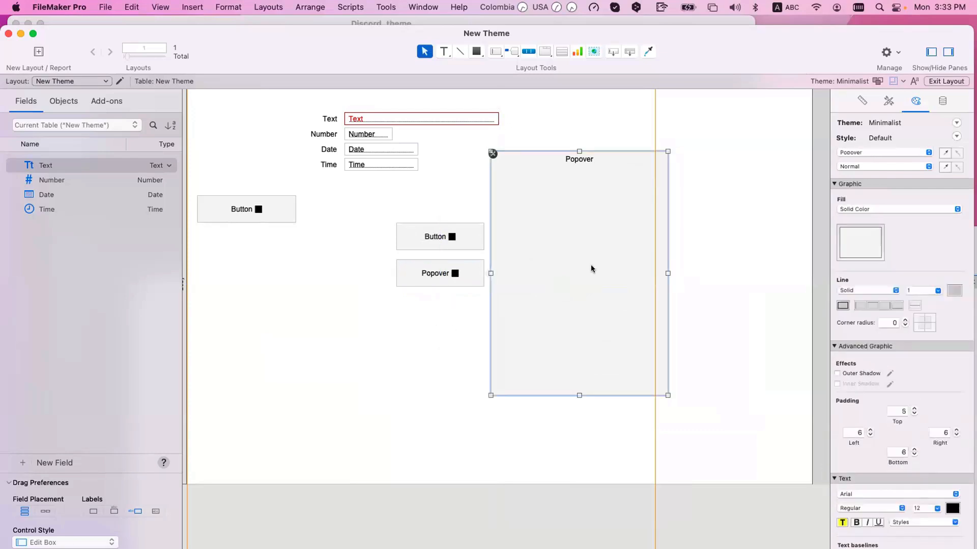
pyautogui.click(457, 271)
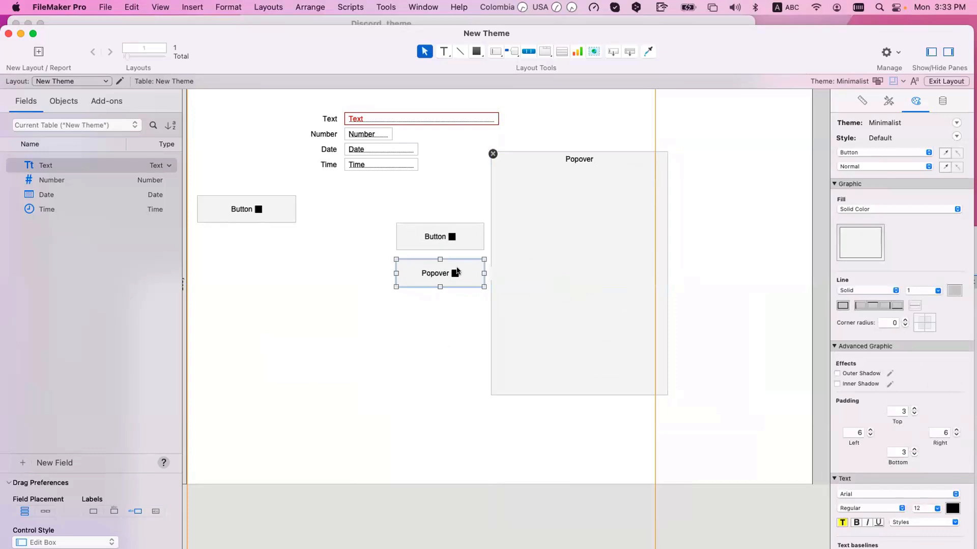
# Examine which styleable parts the popover button and the popover panel each offer, including Button: Icon and Popover: Content
pyautogui.click(905, 151)
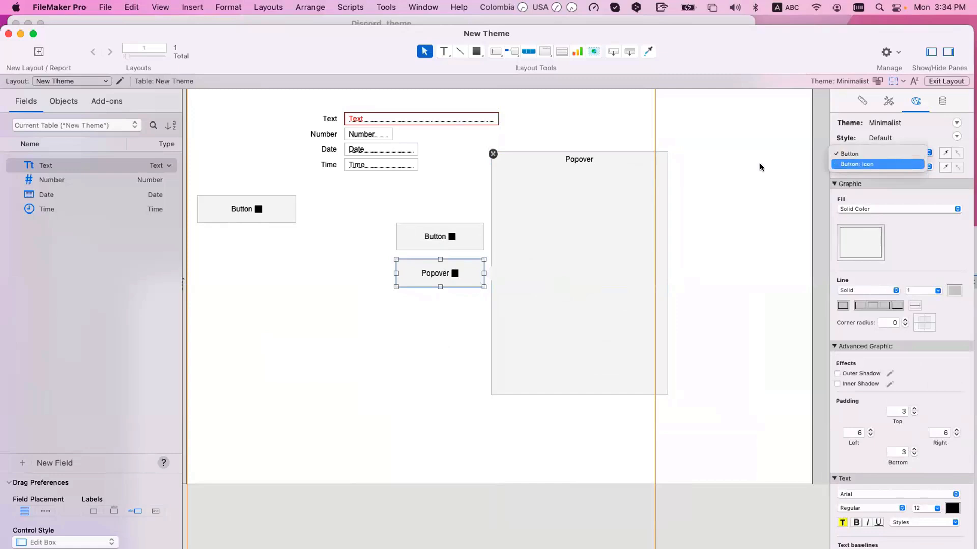
pyautogui.click(852, 164)
pyautogui.click(569, 200)
pyautogui.scroll(-1, 592, 202)
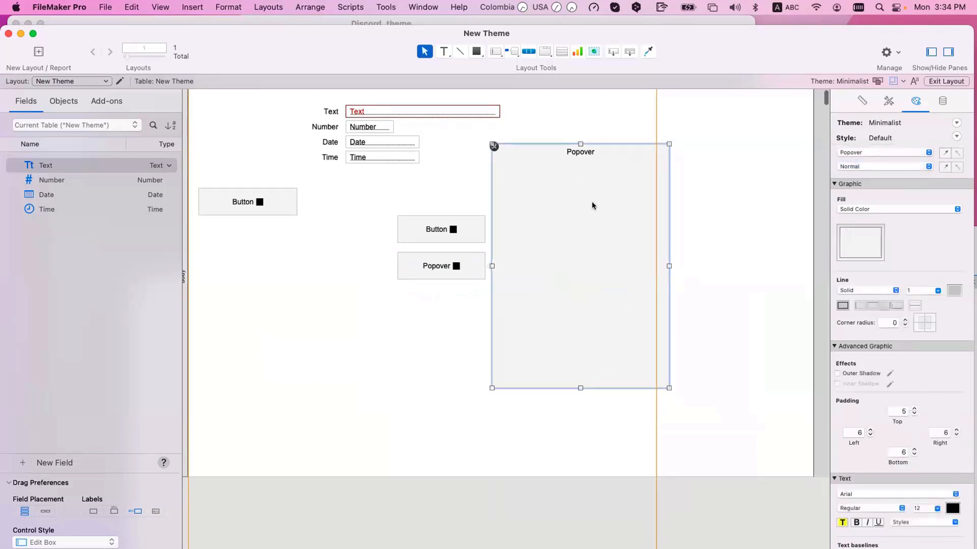
pyautogui.click(849, 152)
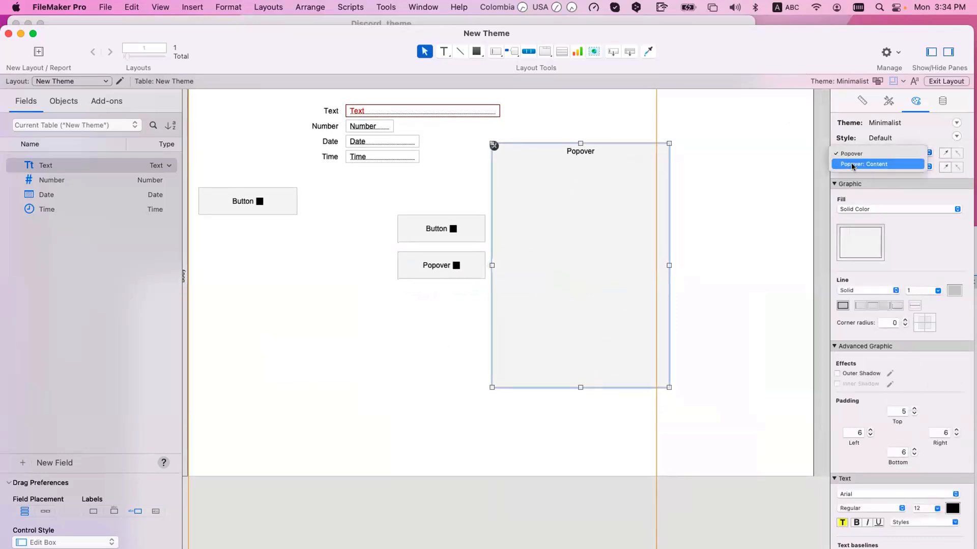
pyautogui.click(852, 164)
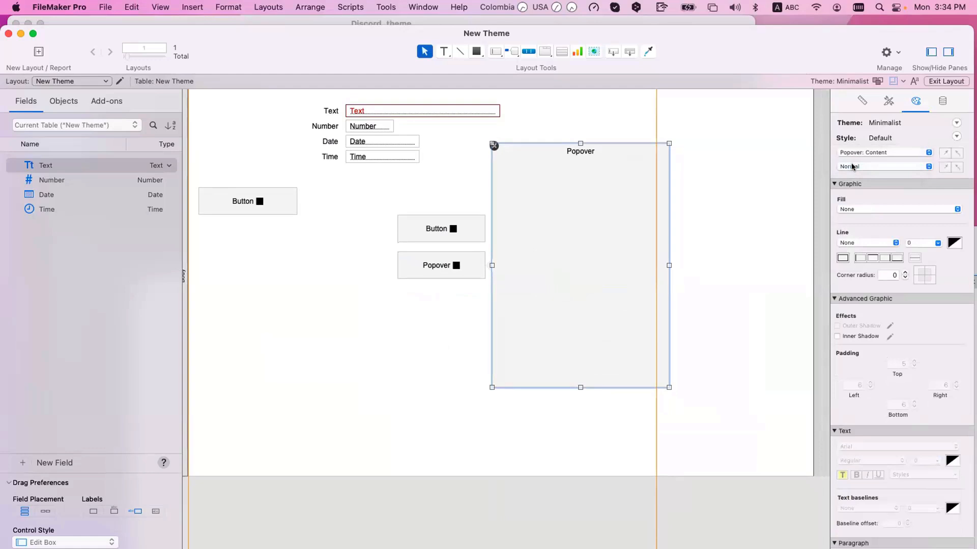
pyautogui.click(854, 152)
pyautogui.click(854, 145)
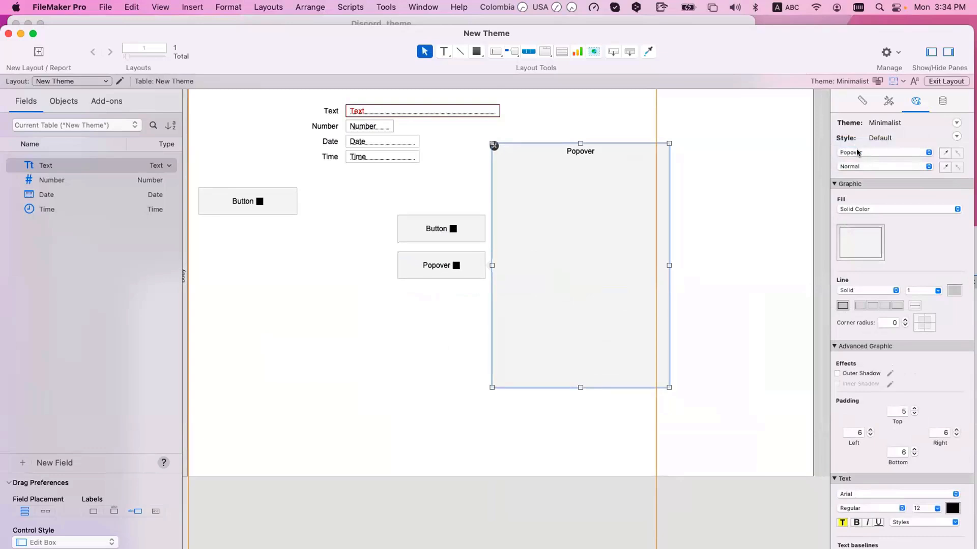
pyautogui.click(858, 153)
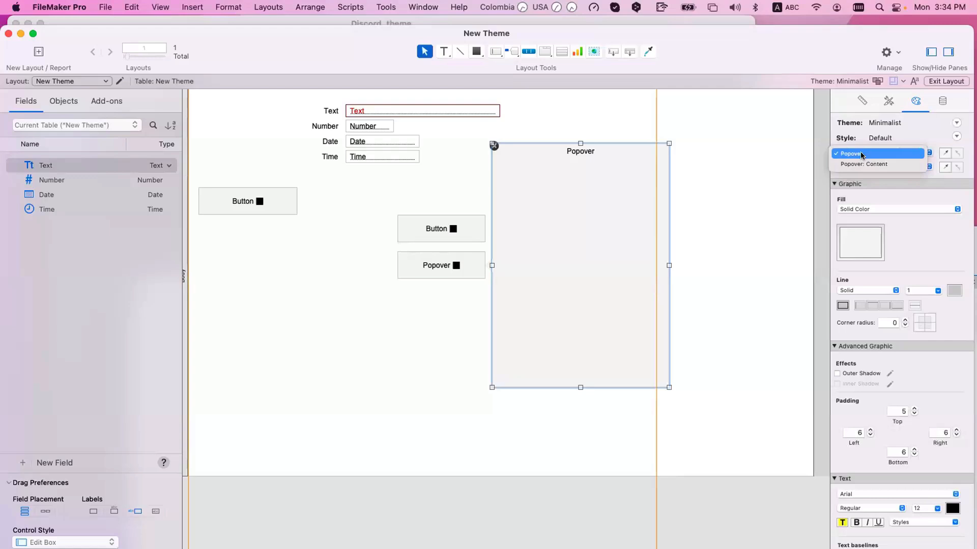
pyautogui.click(861, 154)
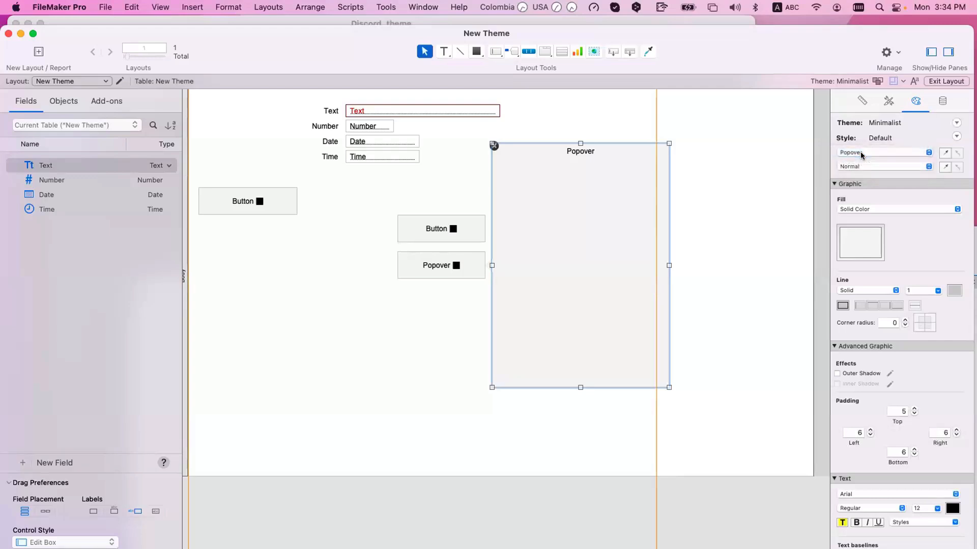
# Move the popover button slightly up, closer to the regular button above it
pyautogui.click(462, 270)
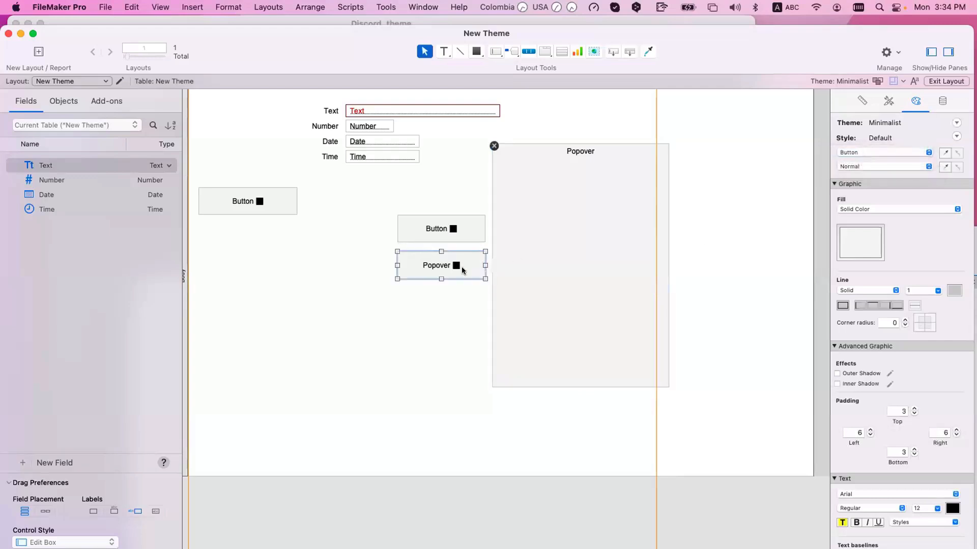
pyautogui.moveTo(462, 270); pyautogui.dragTo(462, 267)
pyautogui.click(462, 235)
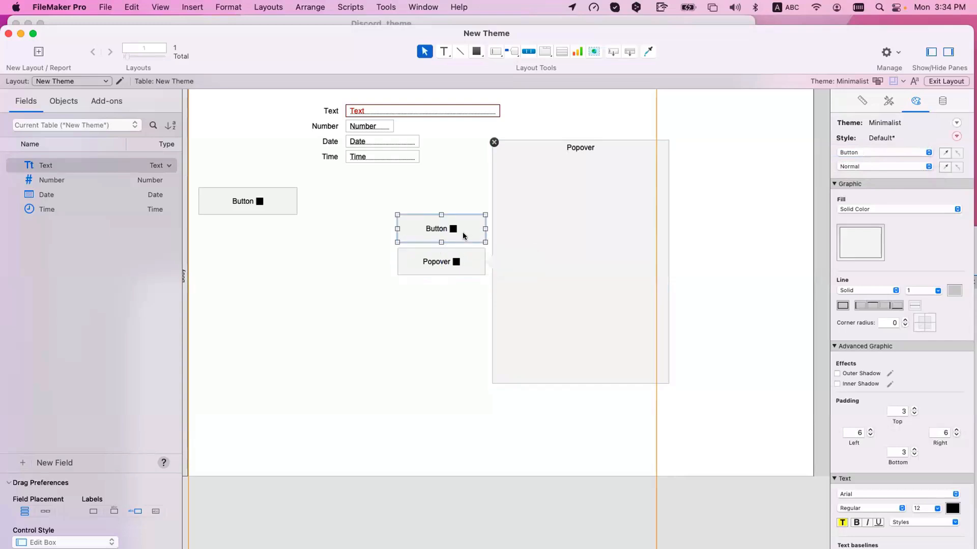
# Fill the popover panel's main part with a solid orange color
pyautogui.click(553, 263)
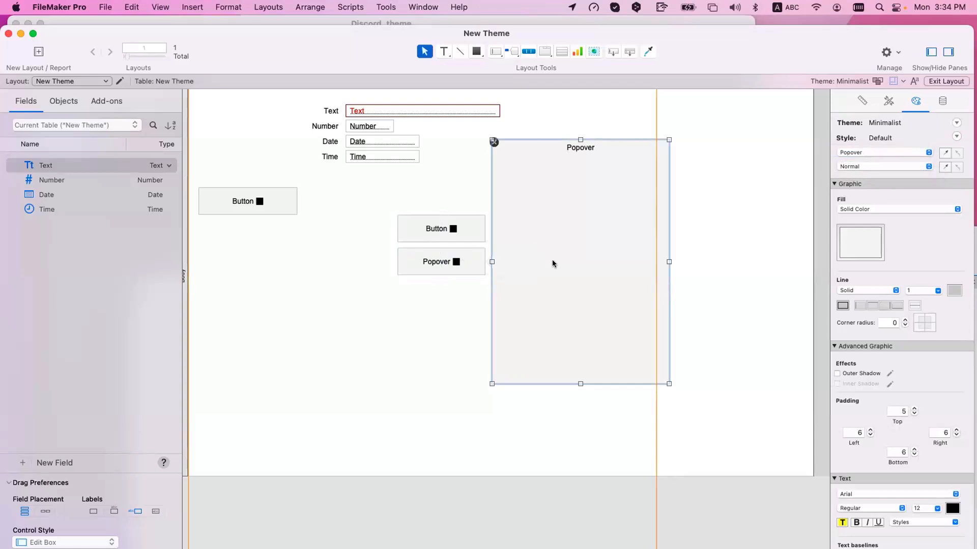
pyautogui.click(882, 151)
pyautogui.click(882, 152)
pyautogui.click(848, 243)
pyautogui.click(864, 377)
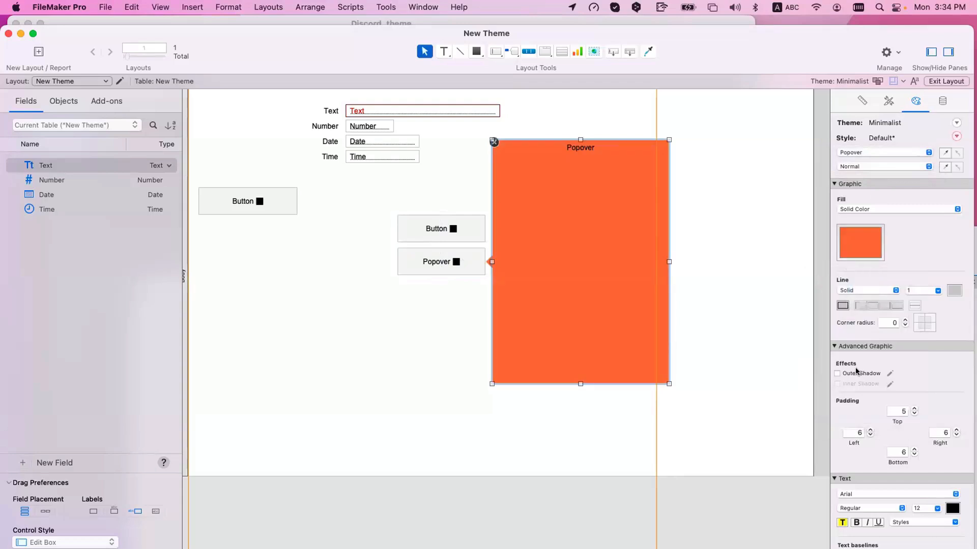
# Give the popover's content part a solid white fill
pyautogui.click(855, 154)
pyautogui.click(856, 162)
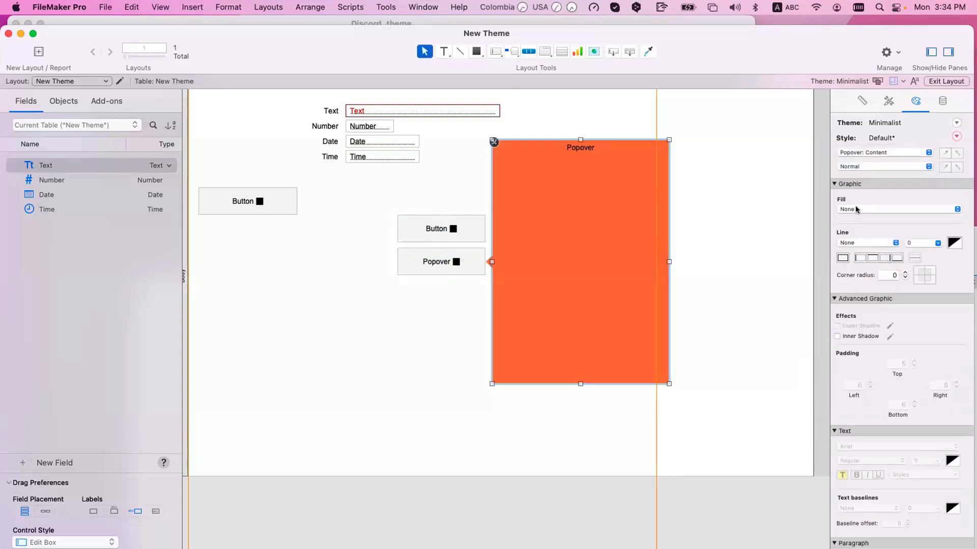
pyautogui.click(856, 208)
pyautogui.click(860, 216)
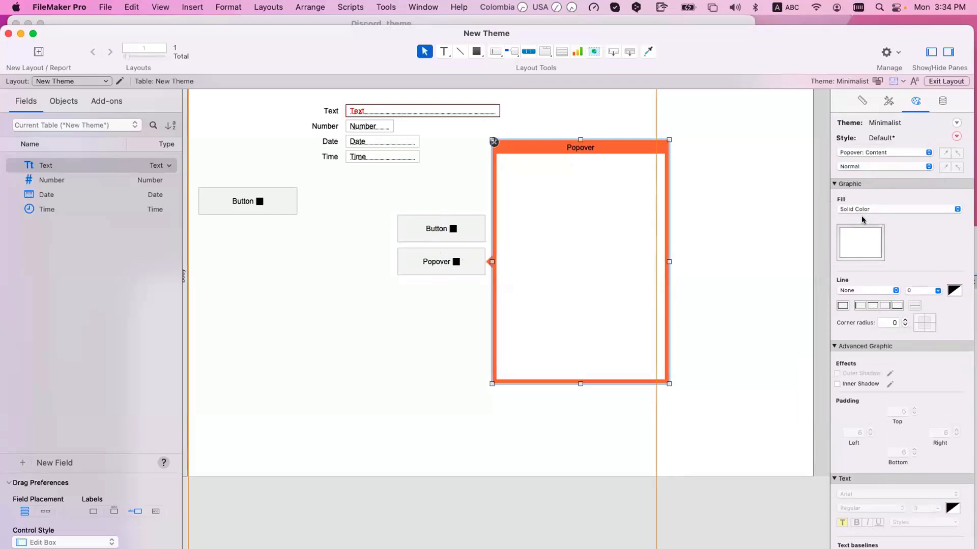
# Compare the graphic settings of the Popover part with those of the Popover: Content part
pyautogui.click(852, 154)
pyautogui.click(851, 144)
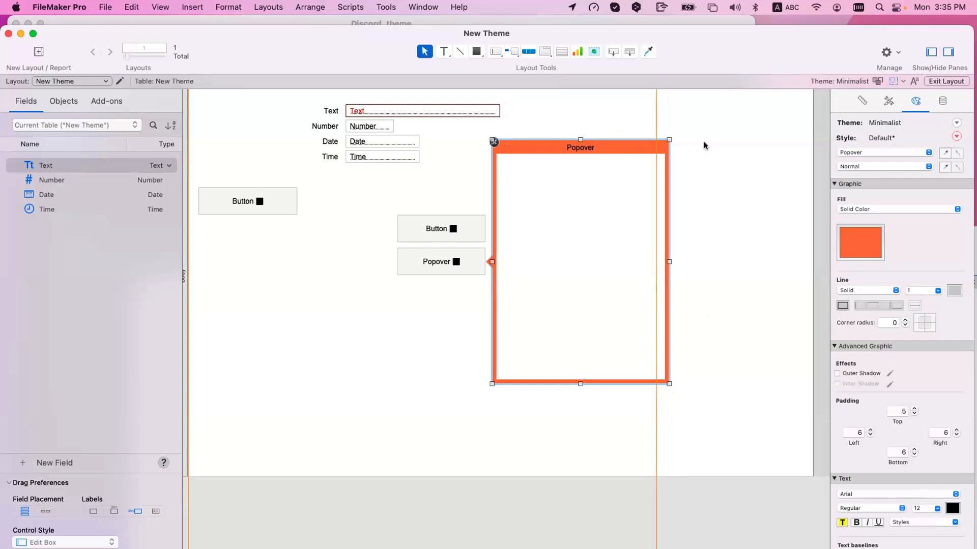
pyautogui.click(872, 153)
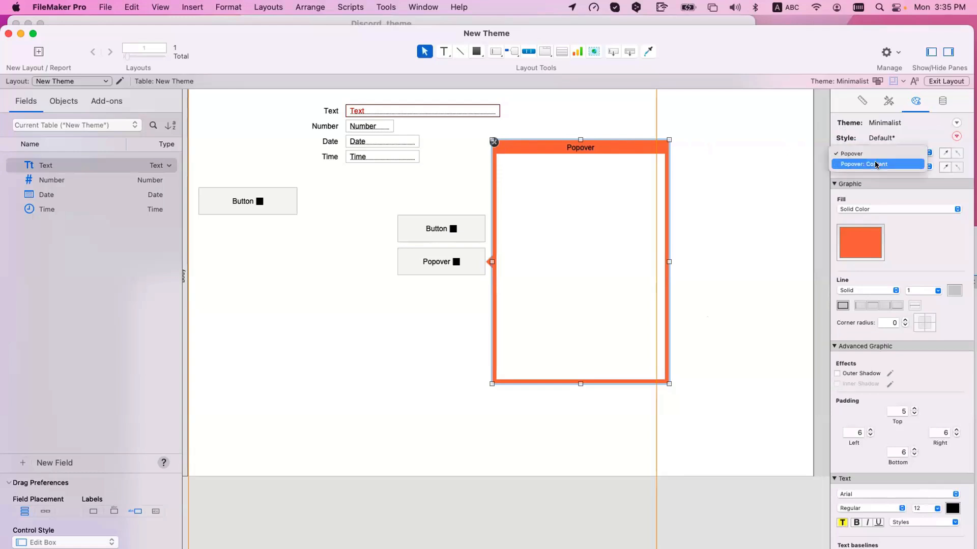
pyautogui.click(875, 163)
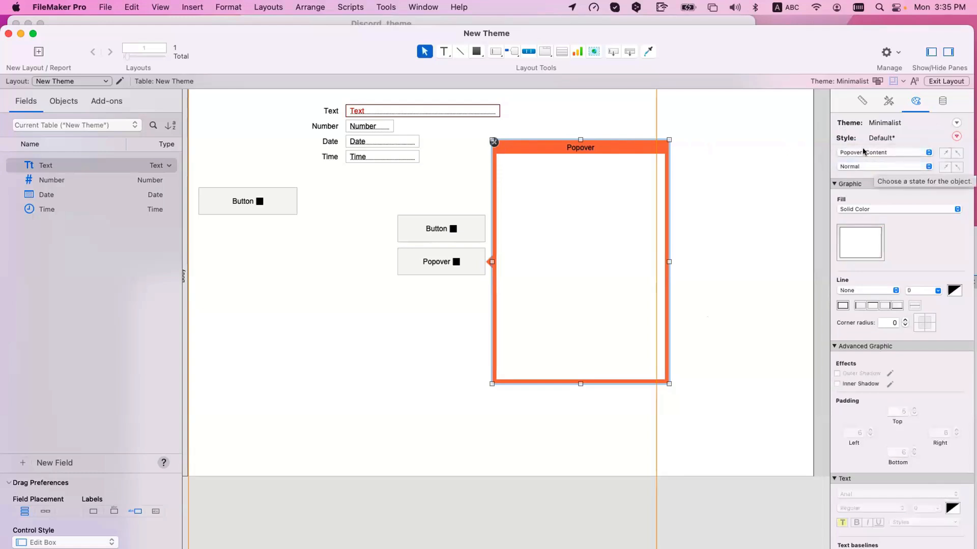
# Give the popover's main part a green outline and a corner radius of 5
pyautogui.click(864, 151)
pyautogui.click(864, 142)
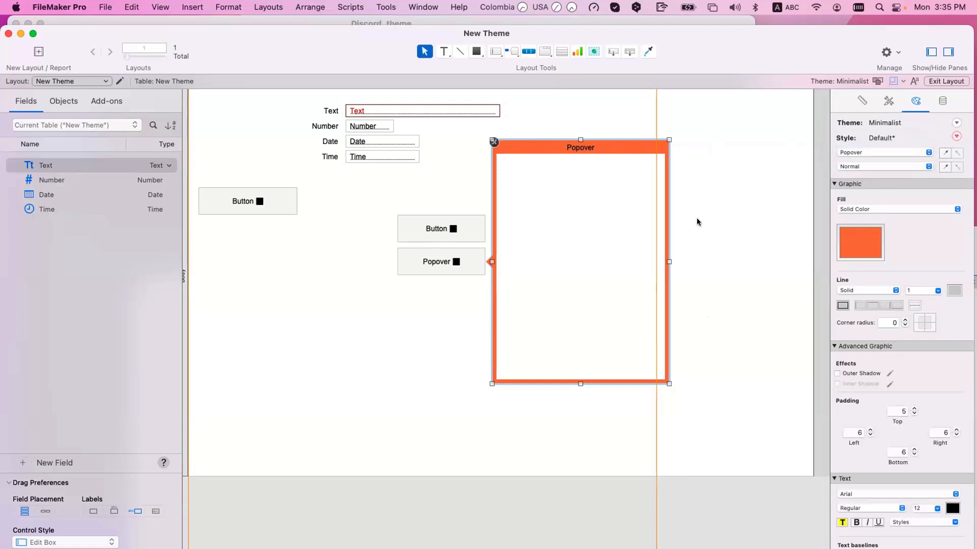
pyautogui.click(953, 291)
pyautogui.click(952, 396)
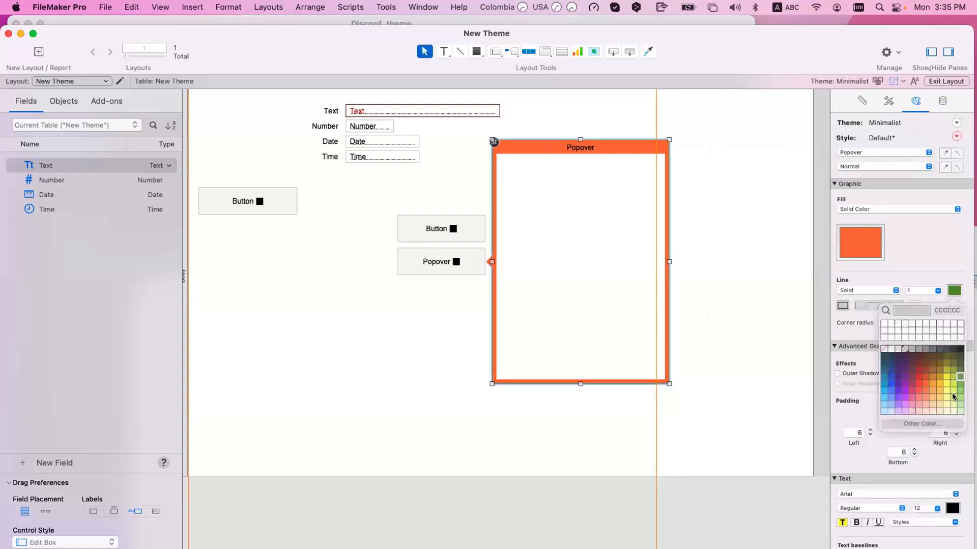
pyautogui.click(768, 283)
pyautogui.click(667, 173)
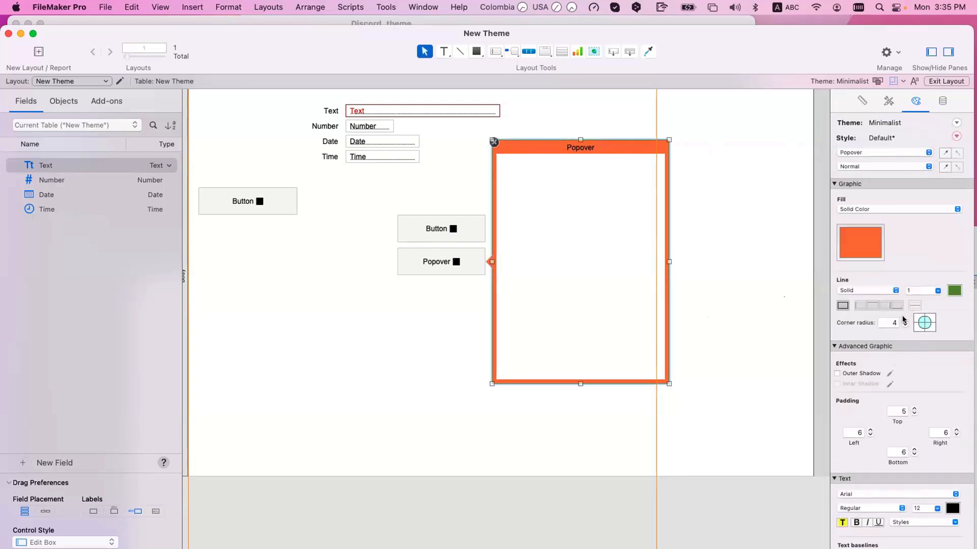
pyautogui.click(669, 198)
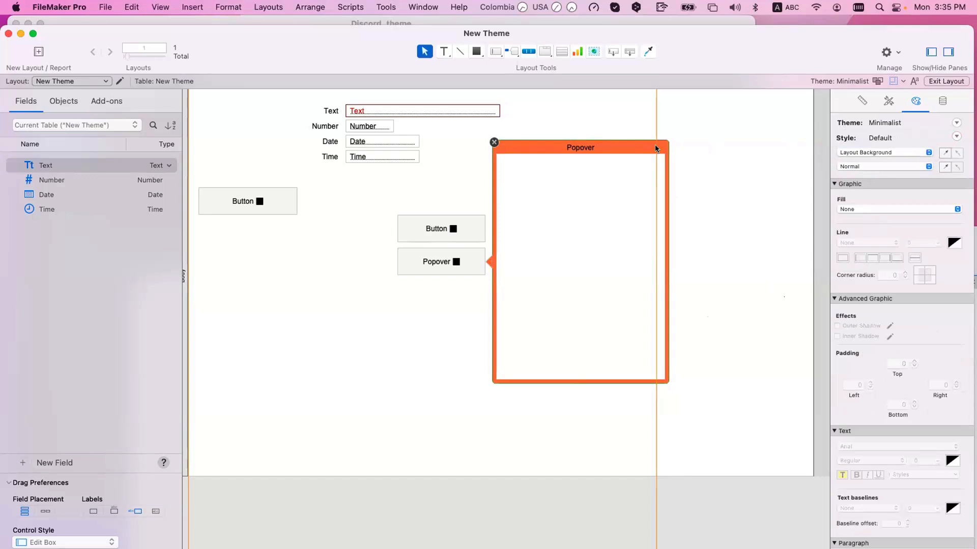
pyautogui.click(667, 195)
# Add an outer shadow to the popover with both offsets at 1, opacity 20 and blur 3, and adjust its spread
pyautogui.click(855, 375)
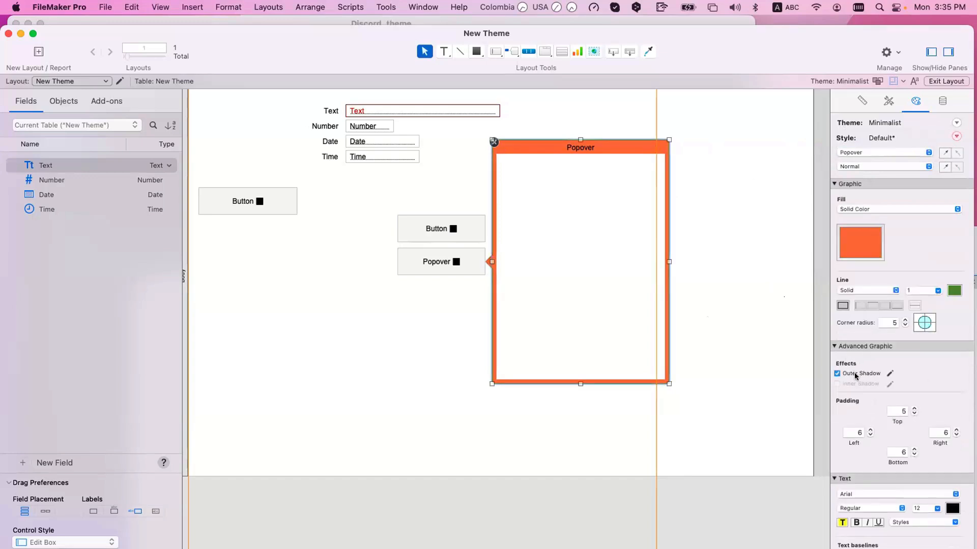
pyautogui.click(888, 374)
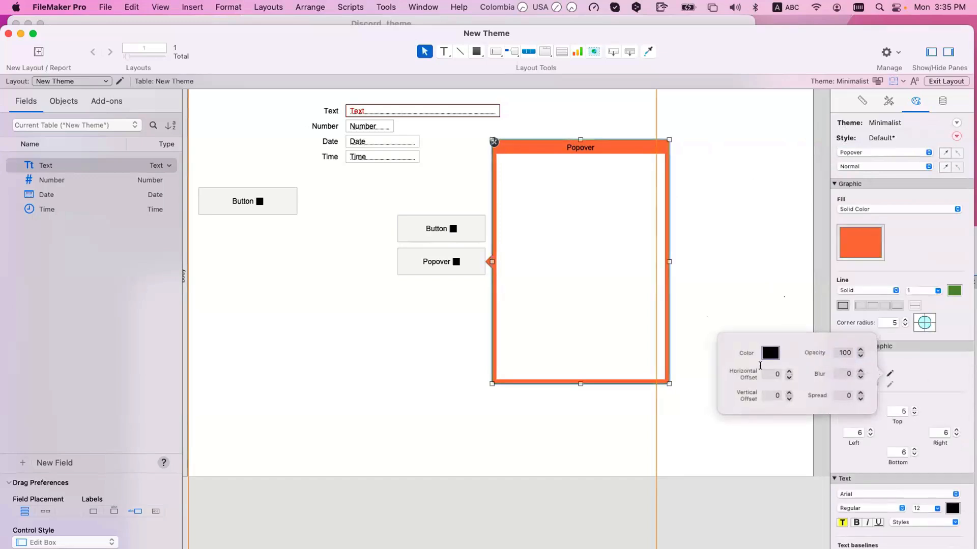
pyautogui.doubleClick(844, 353)
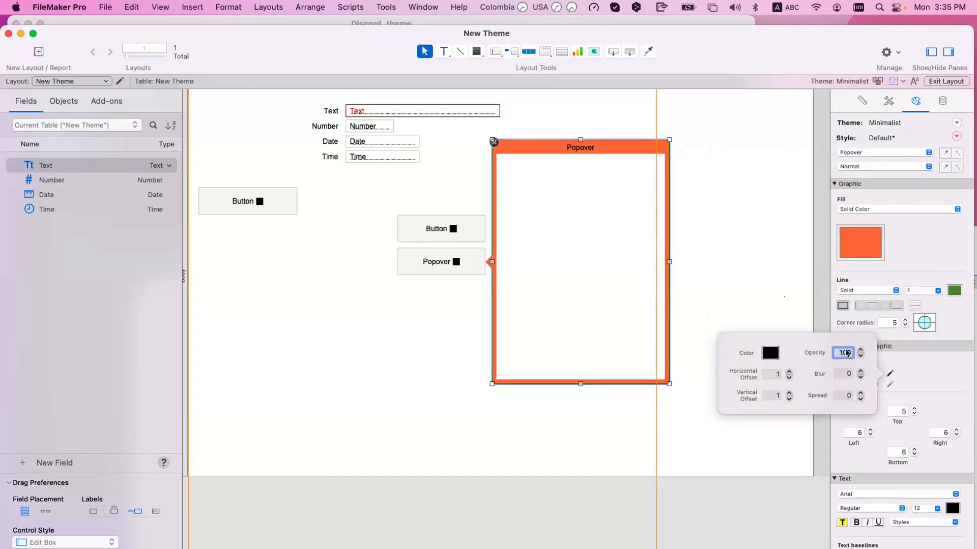
pyautogui.write('20')
pyautogui.press('Return')
pyautogui.click(847, 373)
pyautogui.write('5')
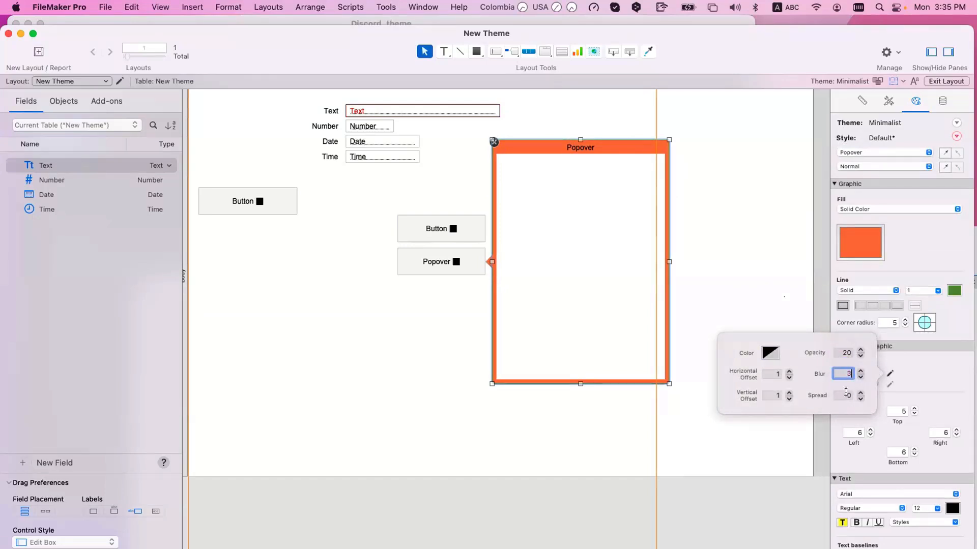
pyautogui.doubleClick(848, 396)
pyautogui.write('5')
pyautogui.click(774, 255)
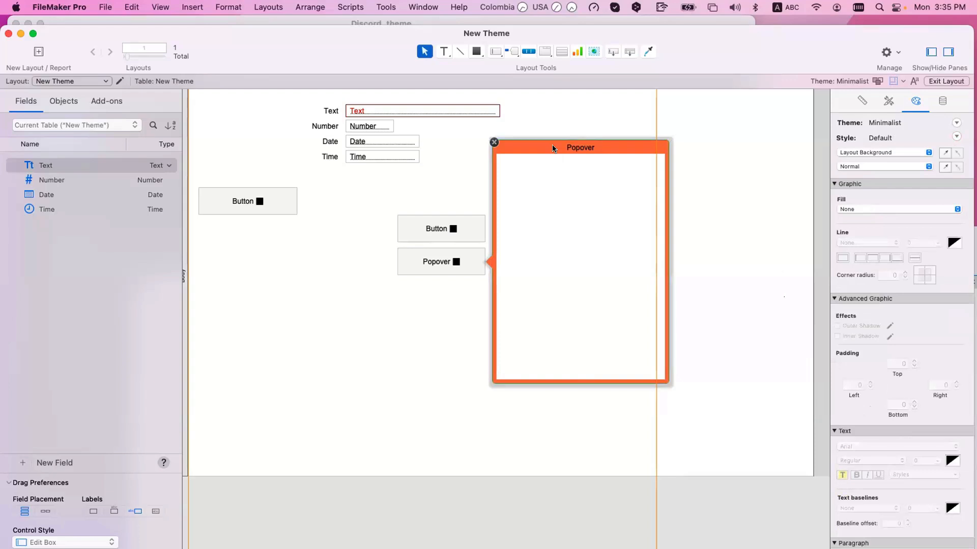
pyautogui.click(555, 148)
pyautogui.click(702, 339)
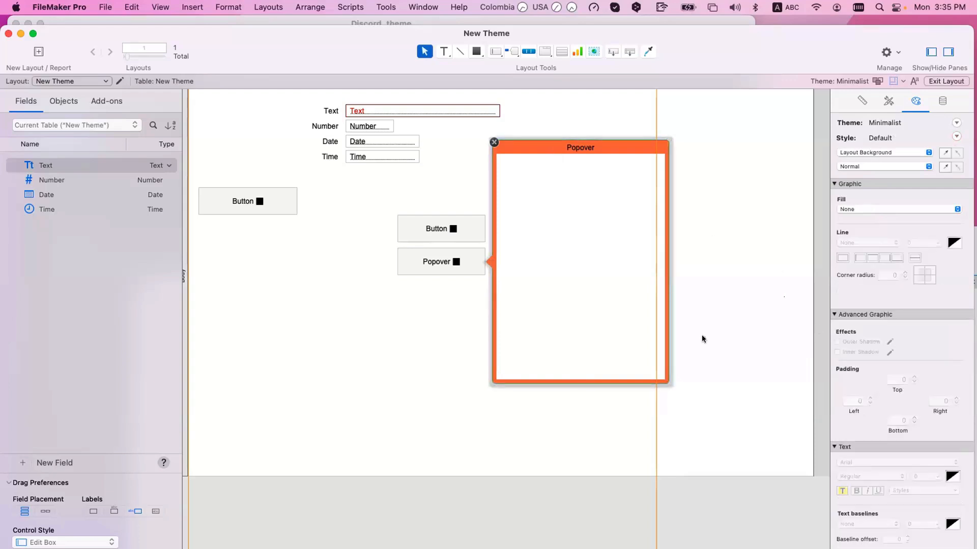
# Outline all sides of the popover's content part with a solid dark blue line of width 1
pyautogui.doubleClick(530, 147)
pyautogui.click(870, 406)
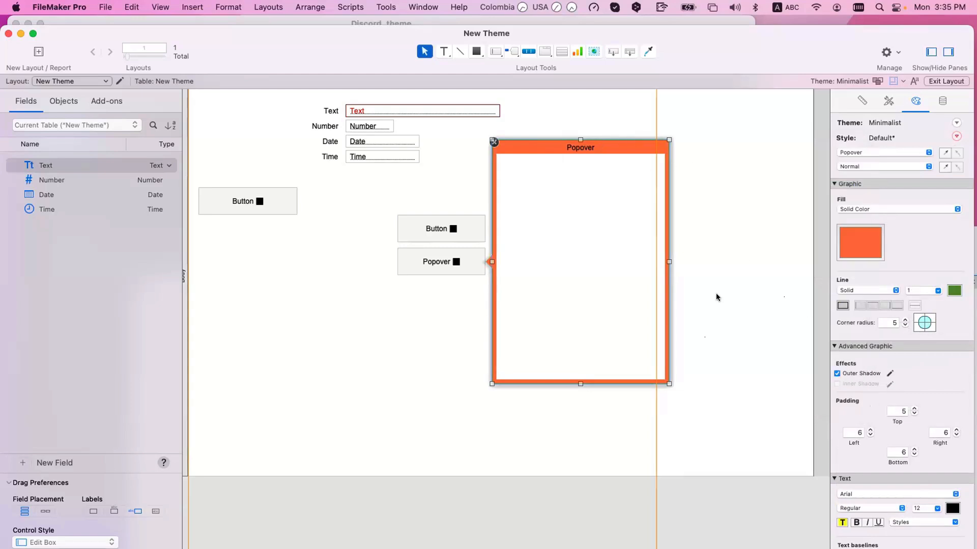
pyautogui.hscroll(-2, 609, 281)
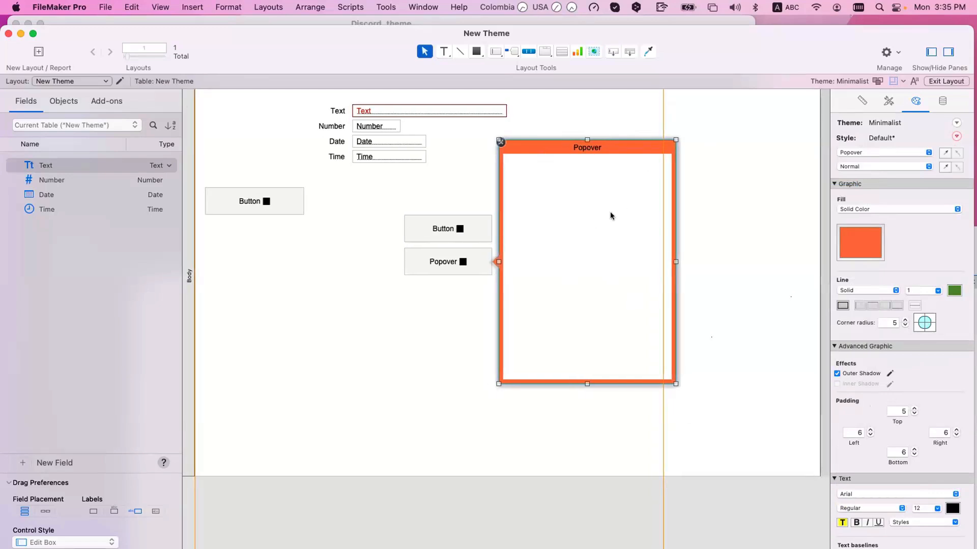
pyautogui.click(862, 153)
pyautogui.click(860, 170)
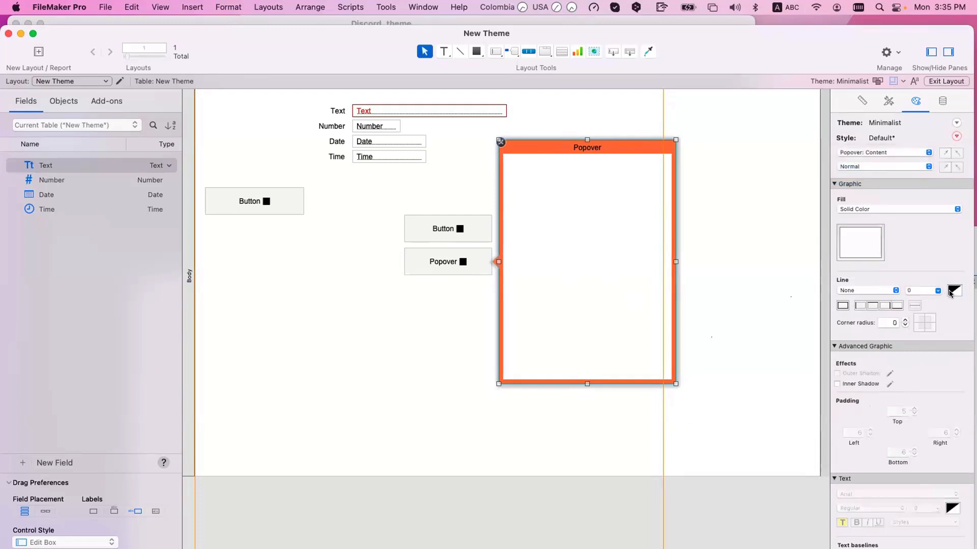
pyautogui.click(843, 306)
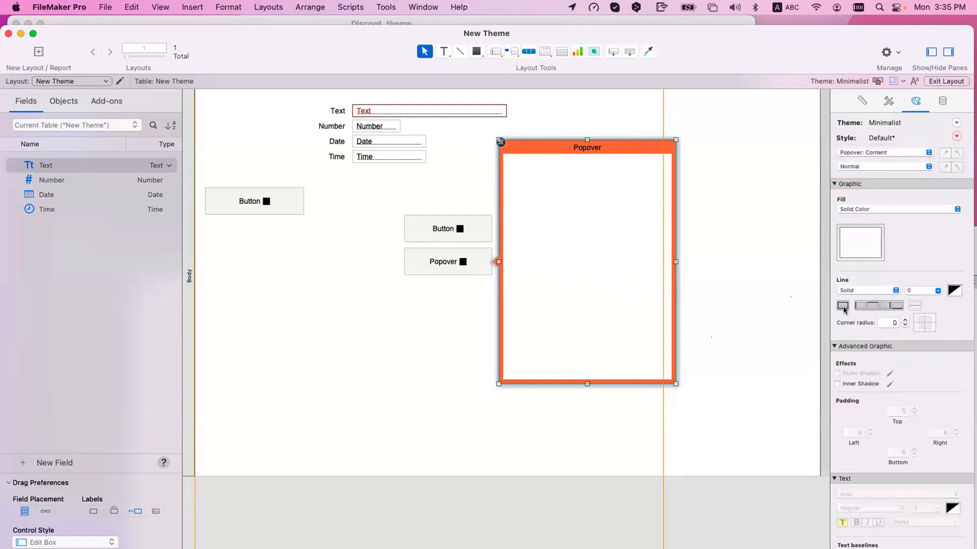
pyautogui.click(922, 290)
pyautogui.write('1')
pyautogui.click(951, 290)
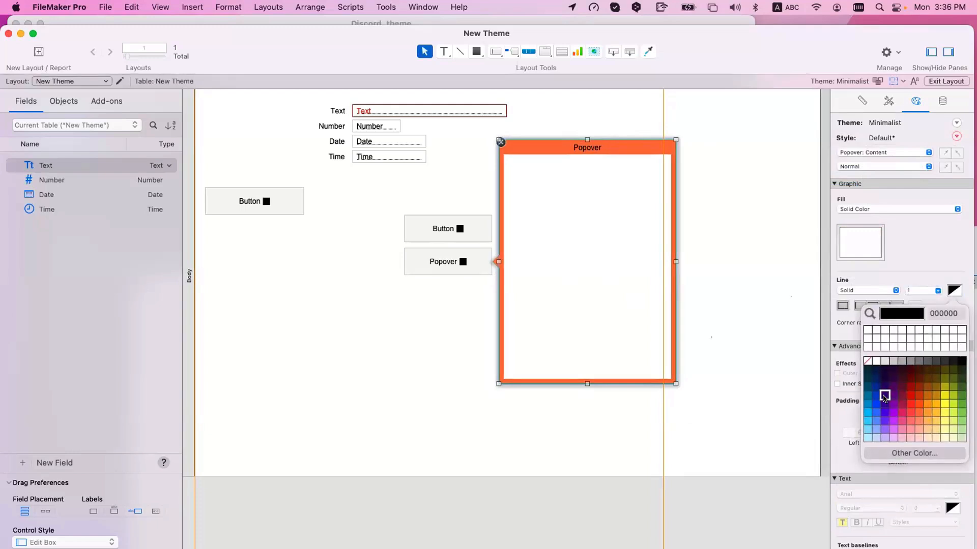
pyautogui.click(891, 397)
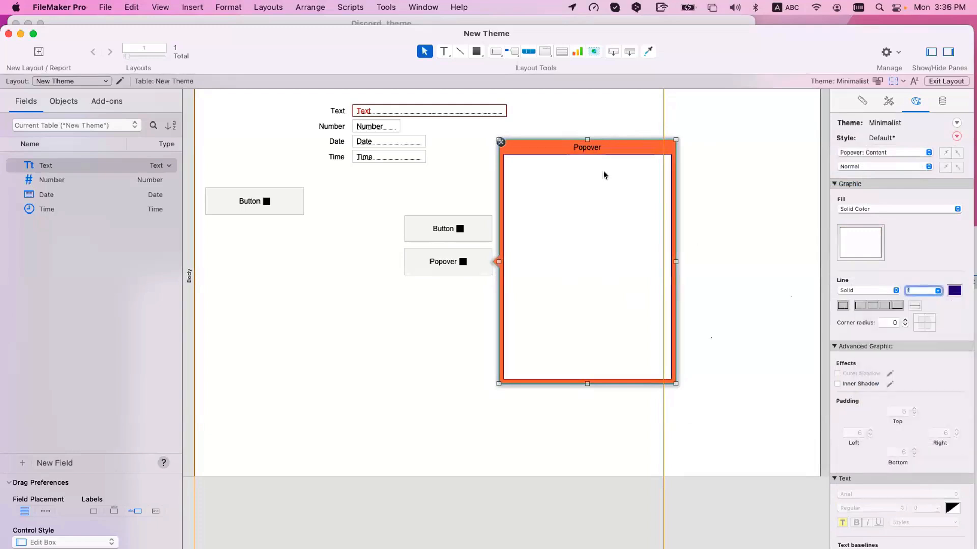
# Change the fill of the popover's content part to light salmon
pyautogui.click(853, 240)
pyautogui.click(859, 386)
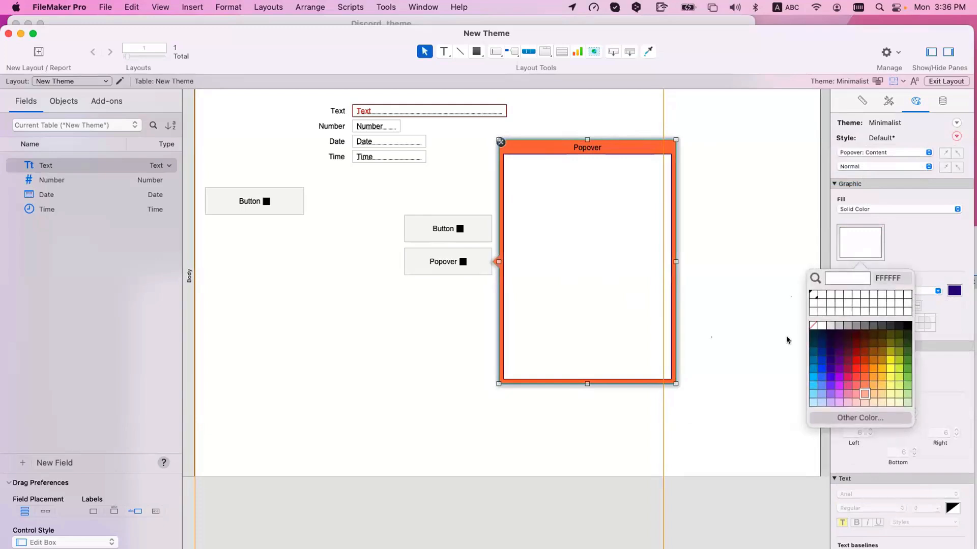
pyautogui.click(710, 217)
# Change the title text colour of the popover's main part to white
pyautogui.click(646, 141)
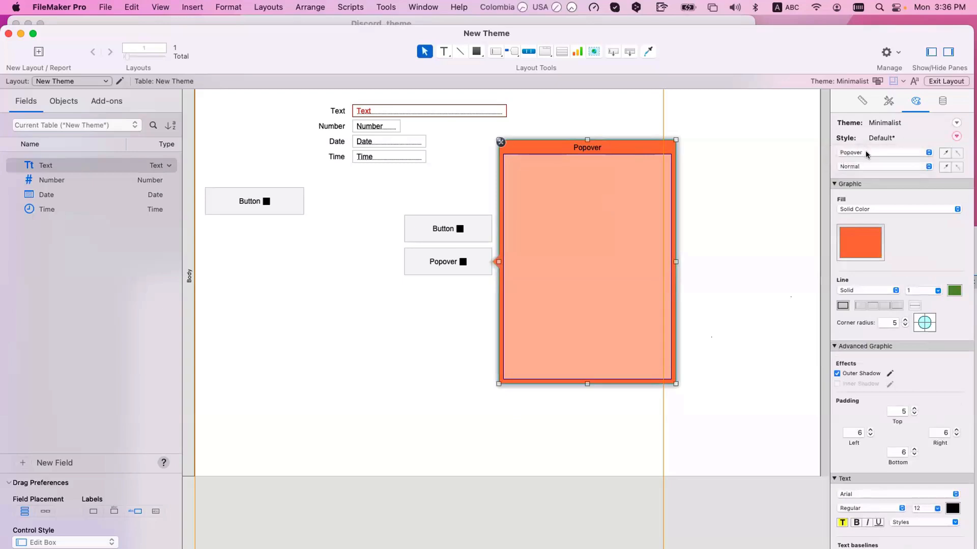
pyautogui.click(953, 508)
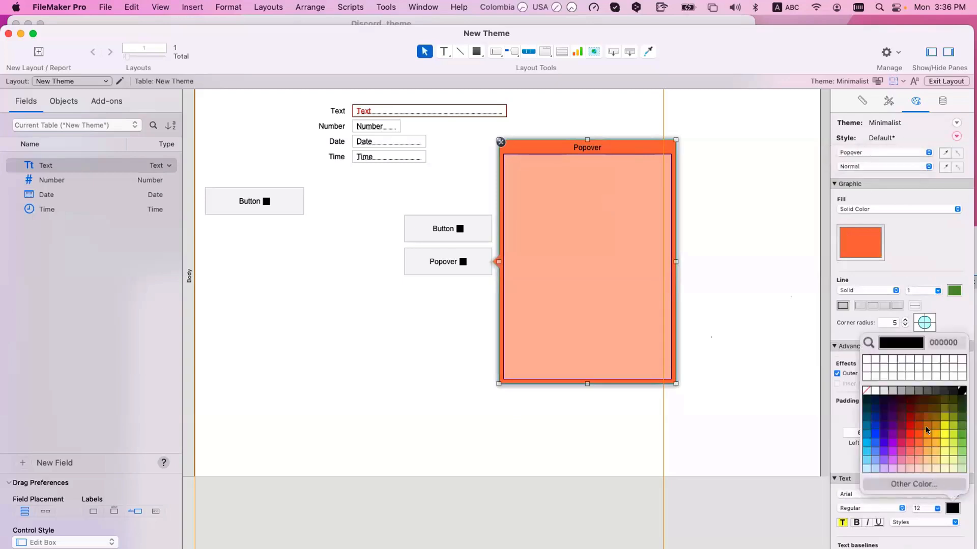
pyautogui.click(875, 390)
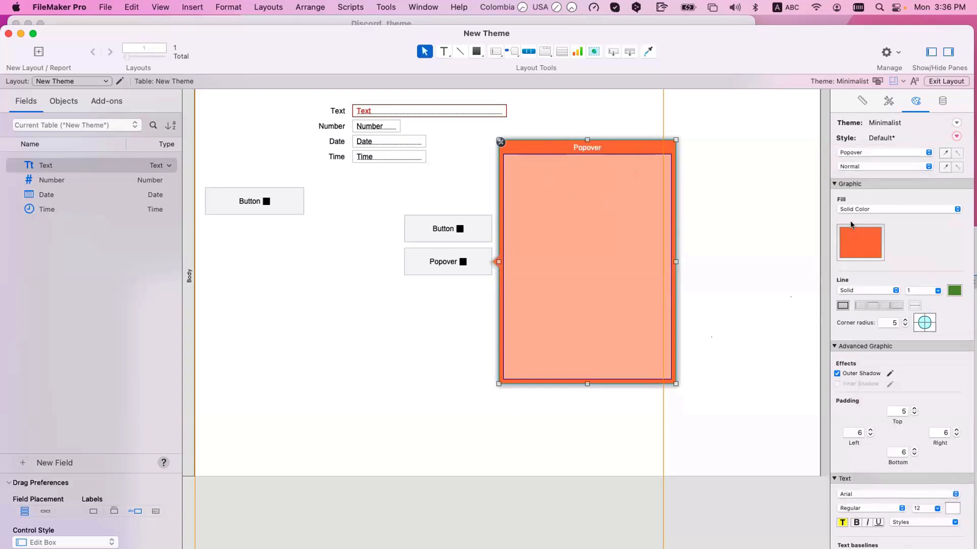
# Examine which states and parts can be styled for the popover, comparing its main part with its content part
pyautogui.click(855, 166)
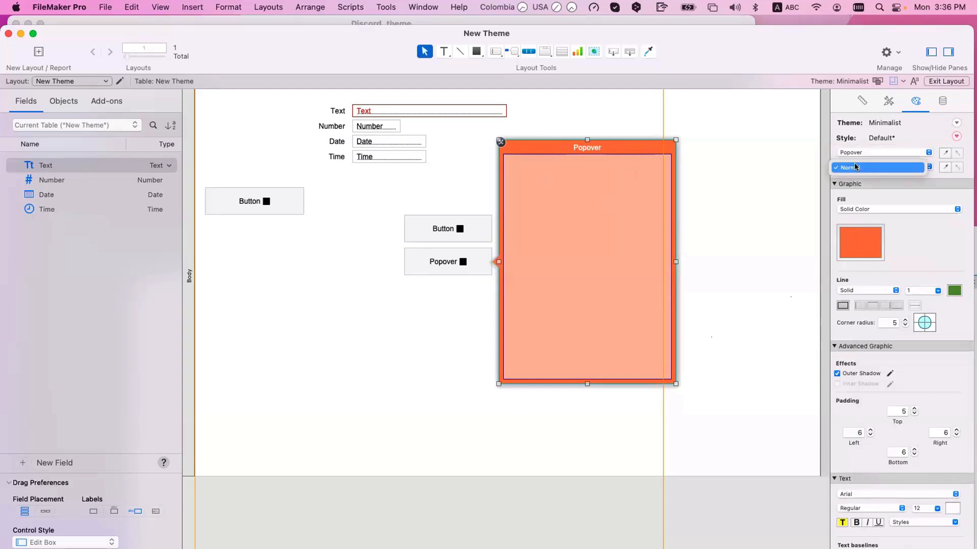
pyautogui.click(855, 167)
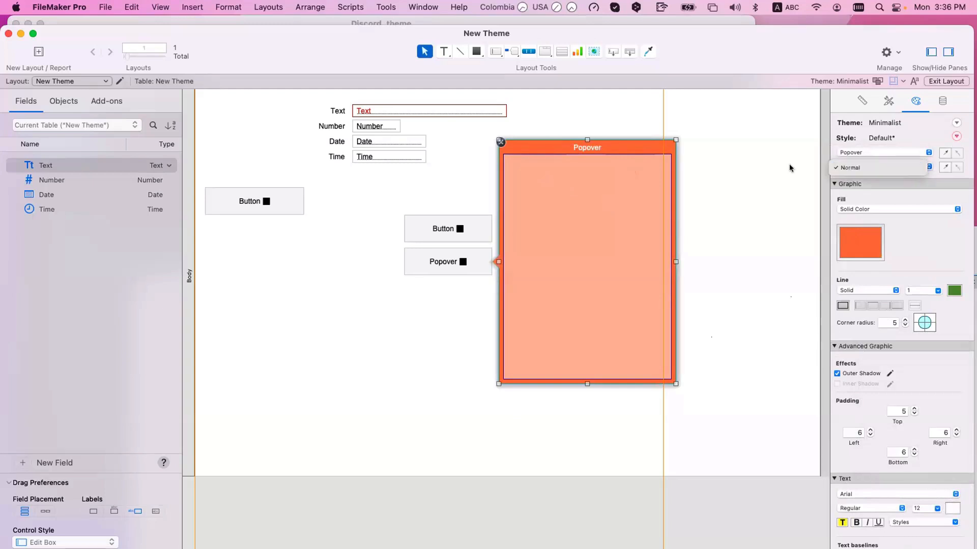
pyautogui.click(777, 177)
pyautogui.click(607, 212)
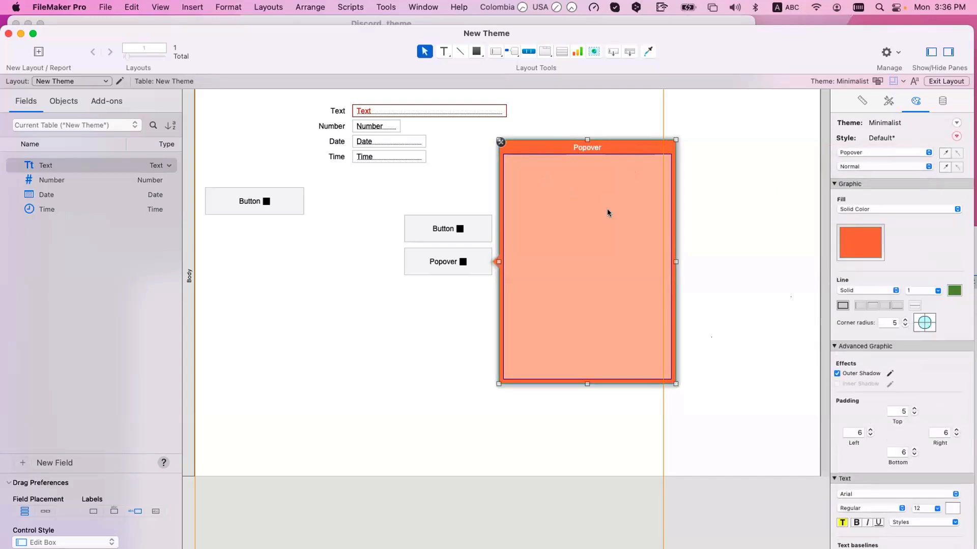
pyautogui.click(874, 167)
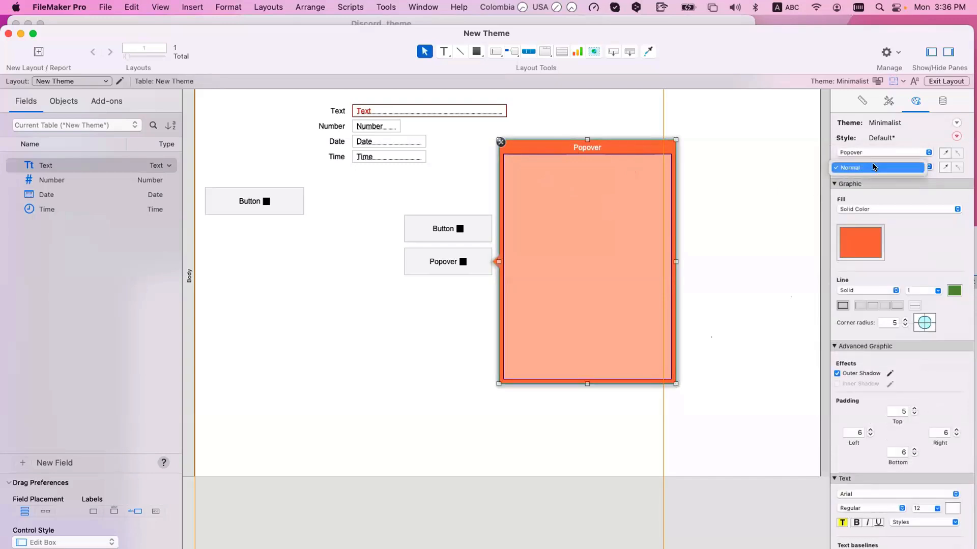
pyautogui.click(756, 163)
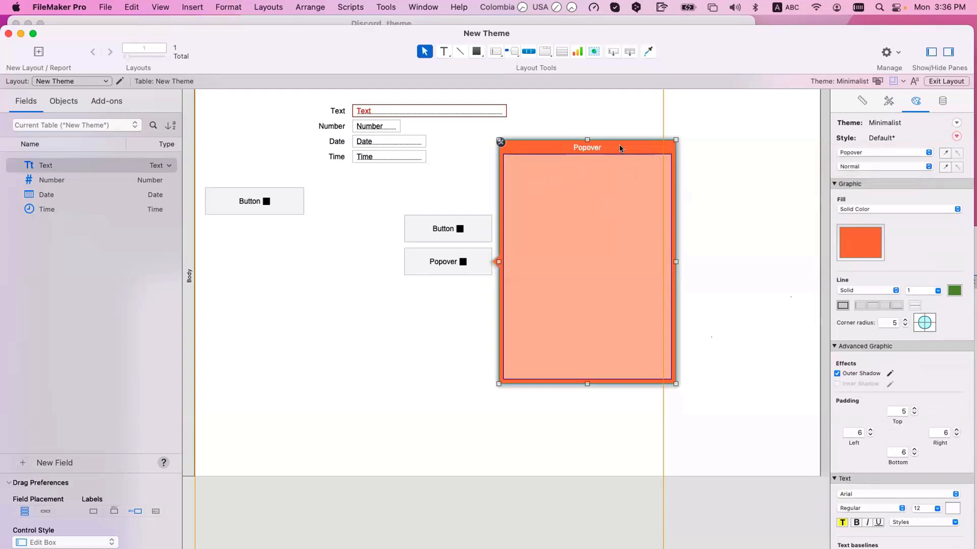
pyautogui.click(890, 154)
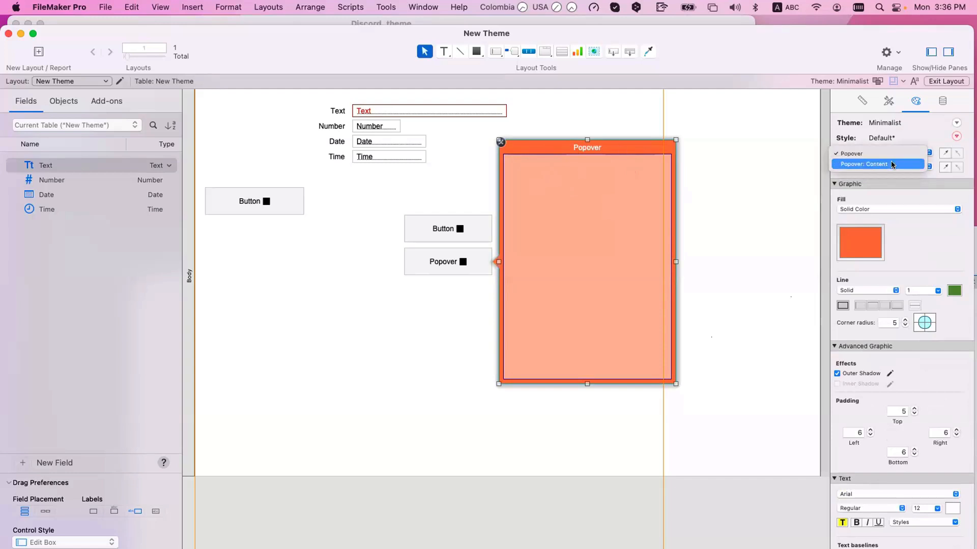
pyautogui.click(883, 163)
pyautogui.click(883, 166)
pyautogui.click(883, 176)
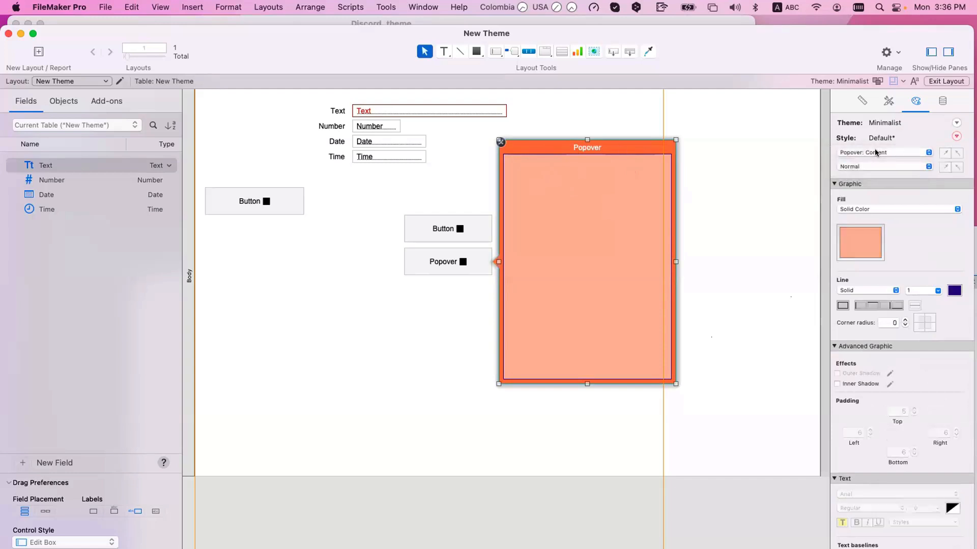
pyautogui.click(876, 152)
pyautogui.click(857, 144)
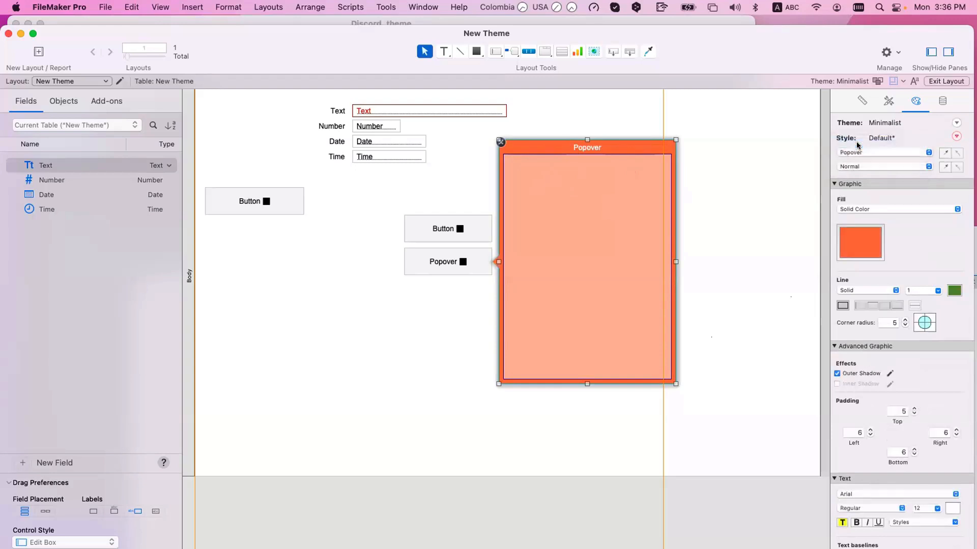
pyautogui.click(710, 152)
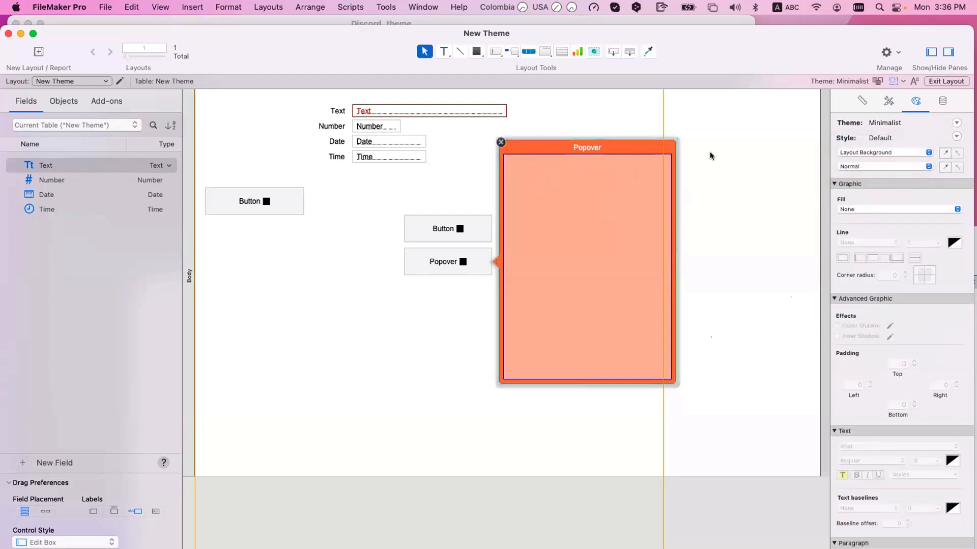
# Move the popover button and its popover aside, and draw a portal below the buttons showing records from New Theme
pyautogui.moveTo(444, 266); pyautogui.dragTo(578, 243)
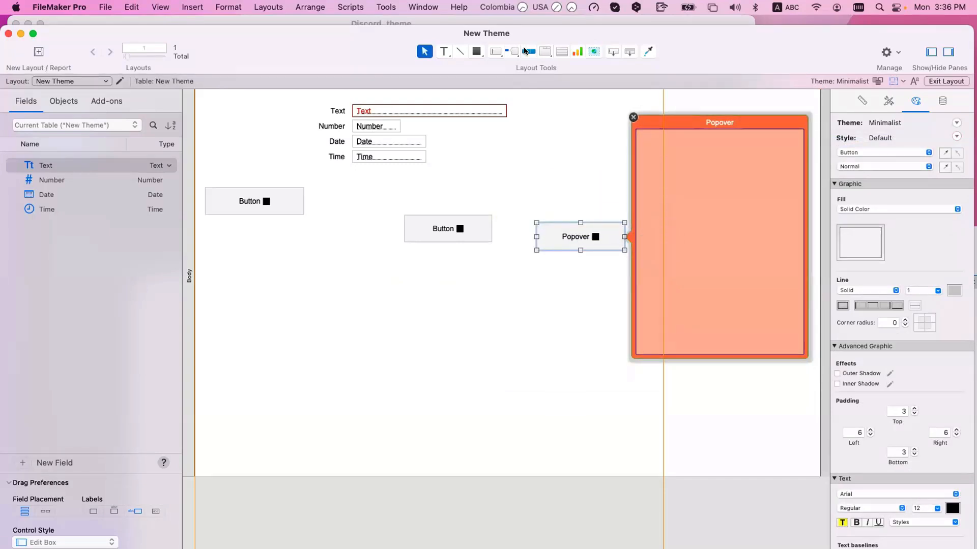
pyautogui.click(545, 51)
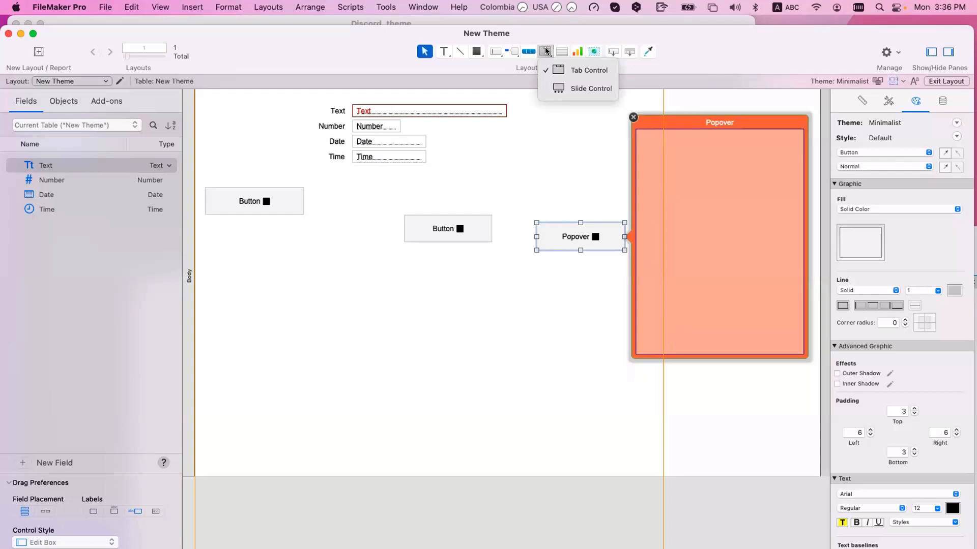
pyautogui.click(562, 51)
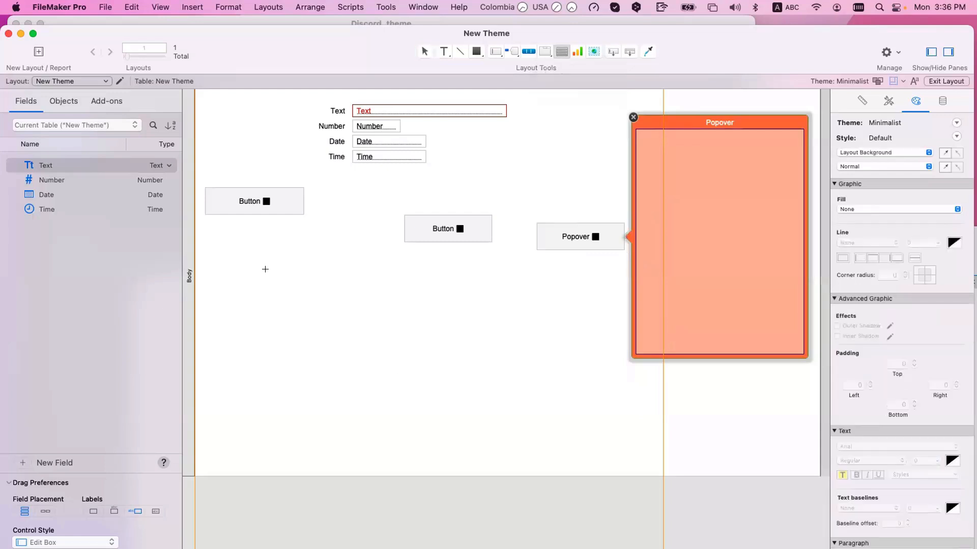
pyautogui.moveTo(266, 263)
pyautogui.mouseDown()
pyautogui.moveTo(300, 305)
pyautogui.moveTo(463, 444)
pyautogui.mouseUp()
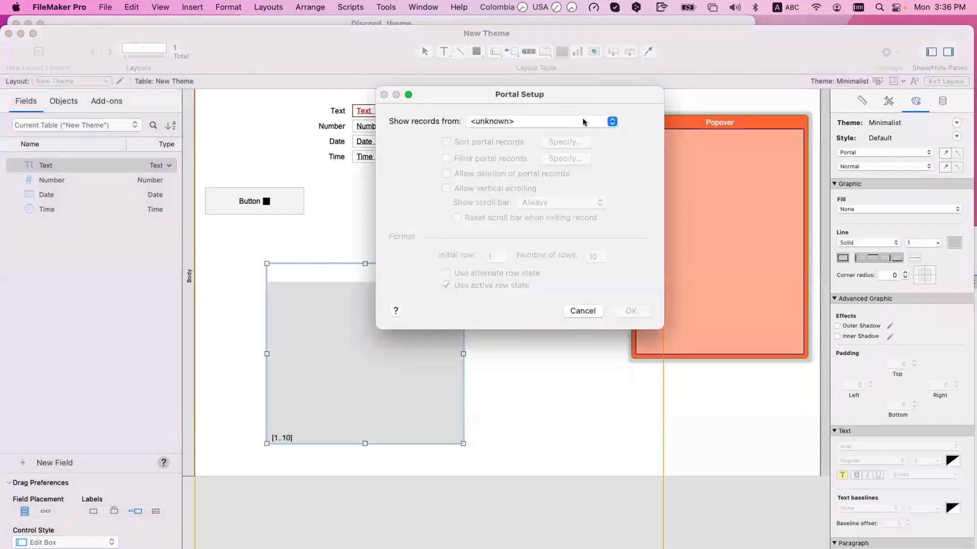
pyautogui.click(583, 122)
pyautogui.click(584, 122)
pyautogui.click(631, 311)
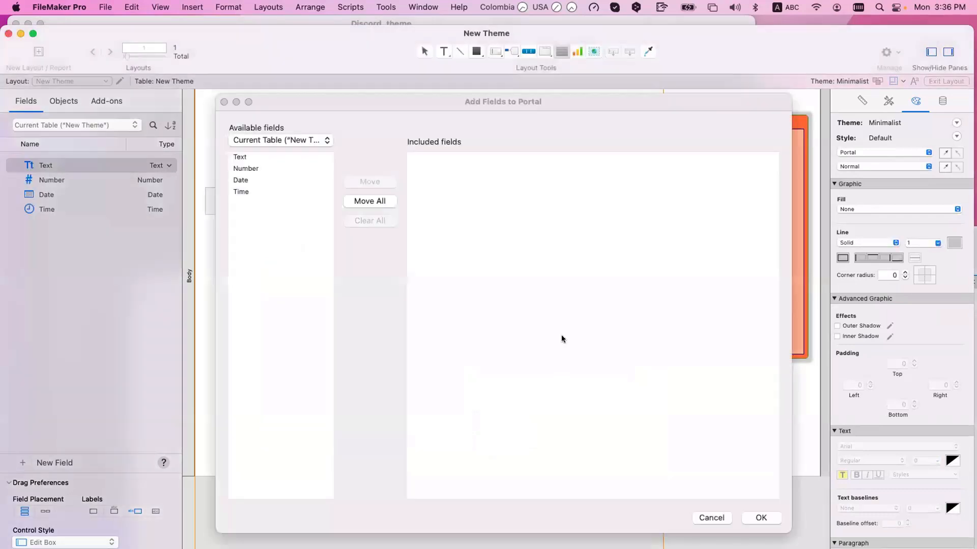
# Add the Text, Number, Date and Time fields to the portal, and shift it slightly within the layout body
pyautogui.click(260, 157)
pyautogui.keyDown('shift'); pyautogui.click(261, 191); pyautogui.keyUp('shift')
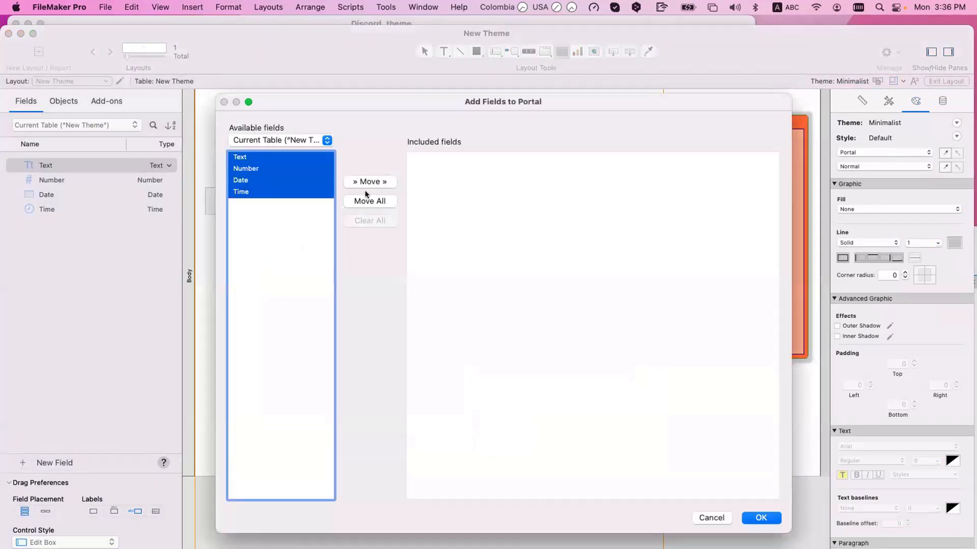
pyautogui.click(365, 184)
pyautogui.click(757, 517)
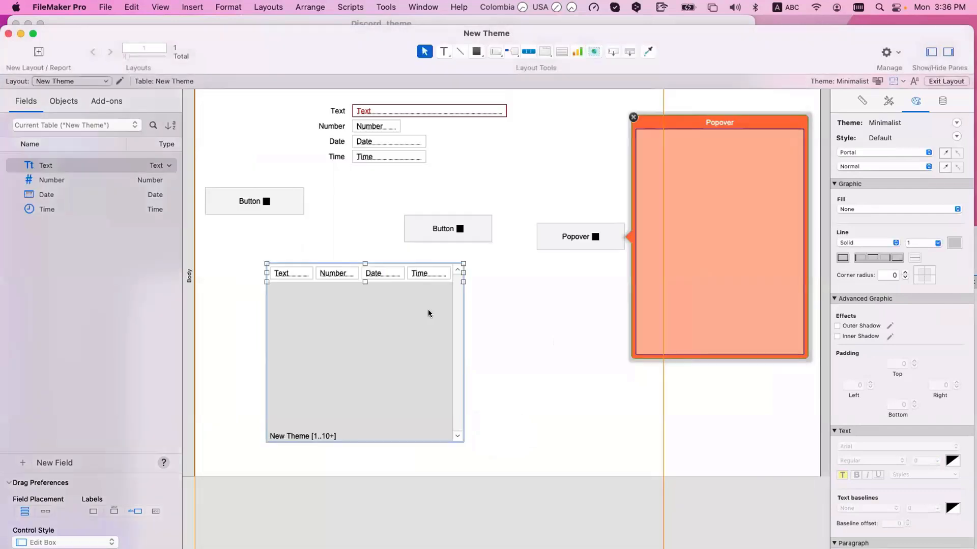
pyautogui.moveTo(414, 346); pyautogui.dragTo(439, 353)
pyautogui.click(514, 331)
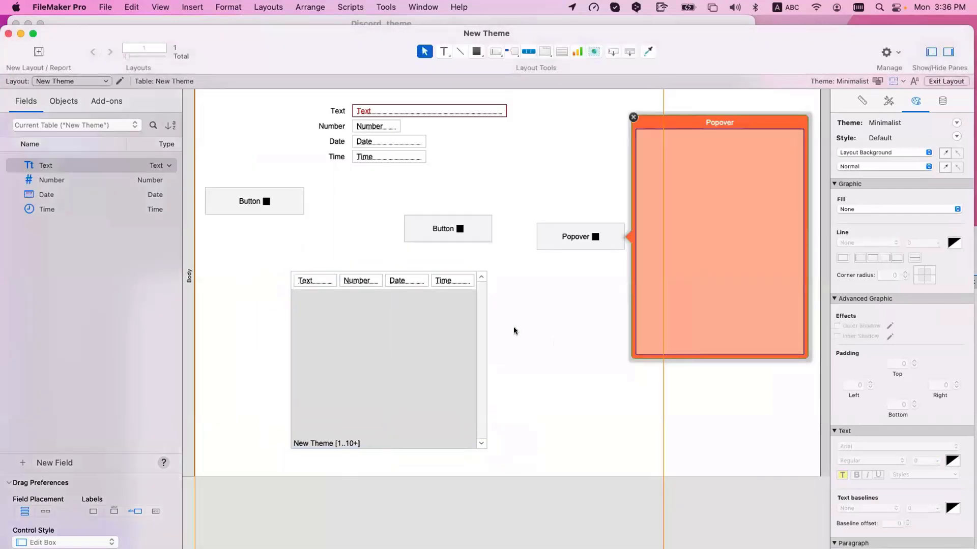
# Switch to Browse mode and create two new records, entering a different first name in each Text field
pyautogui.press('super+b')
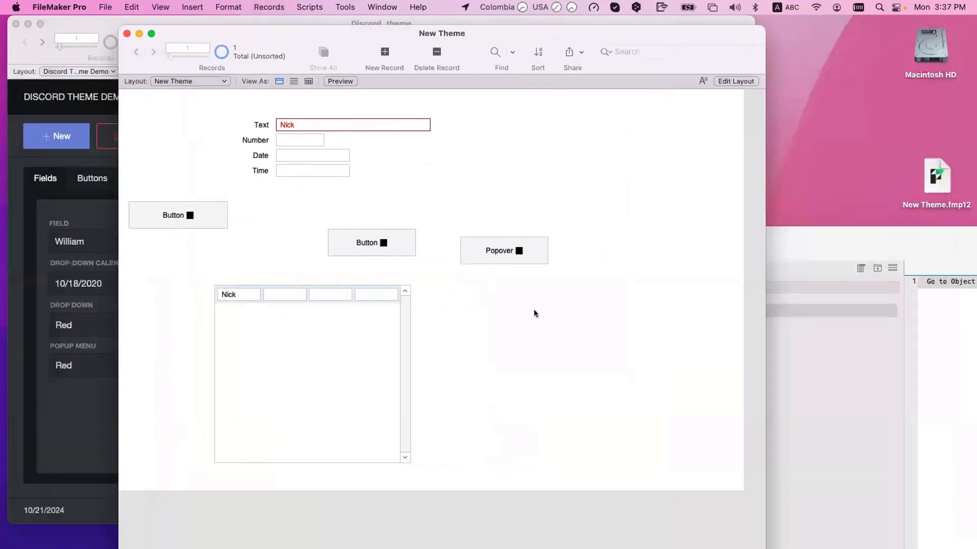
pyautogui.click(383, 53)
pyautogui.write('Marg')
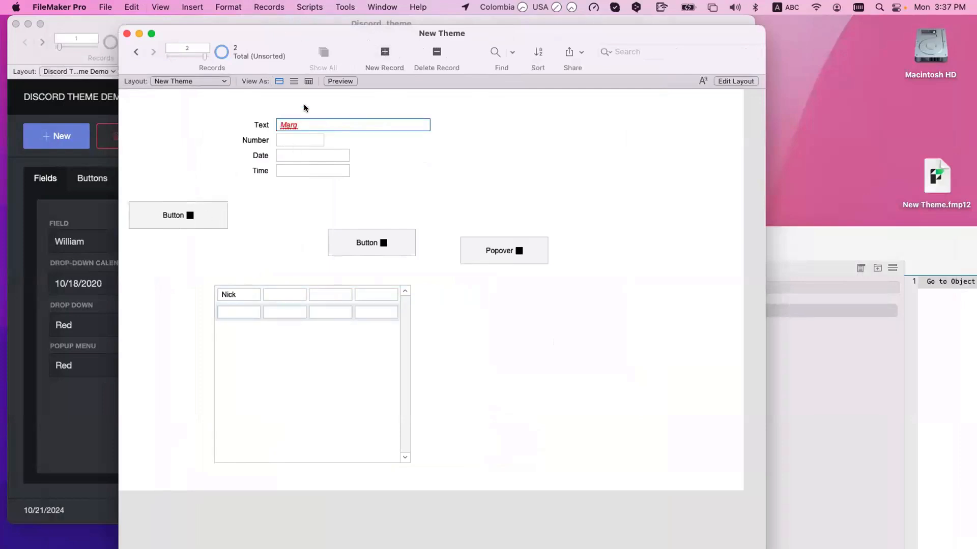
pyautogui.press('super+n')
pyautogui.write('rick')
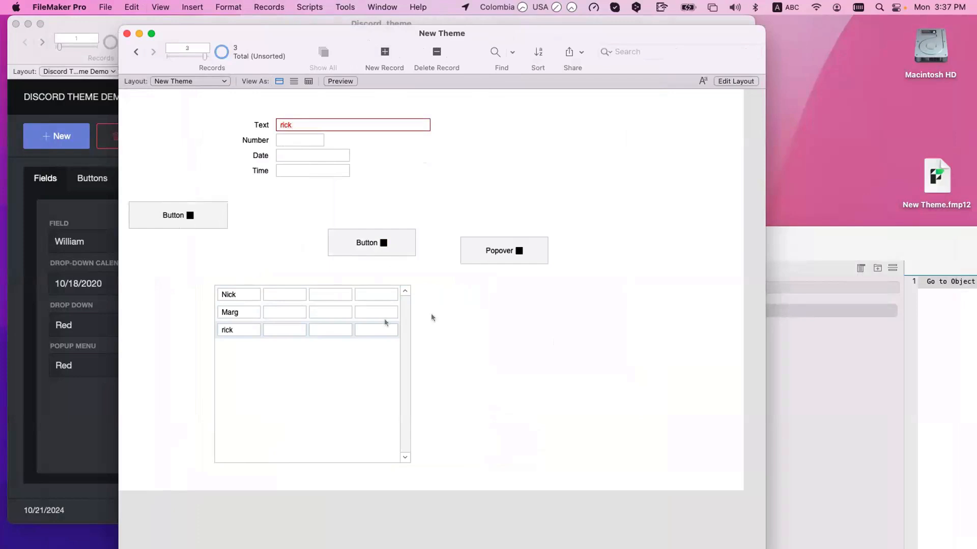
# Activate the three portal rows in turn to examine how the active row is highlighted
pyautogui.click(376, 312)
pyautogui.click(377, 295)
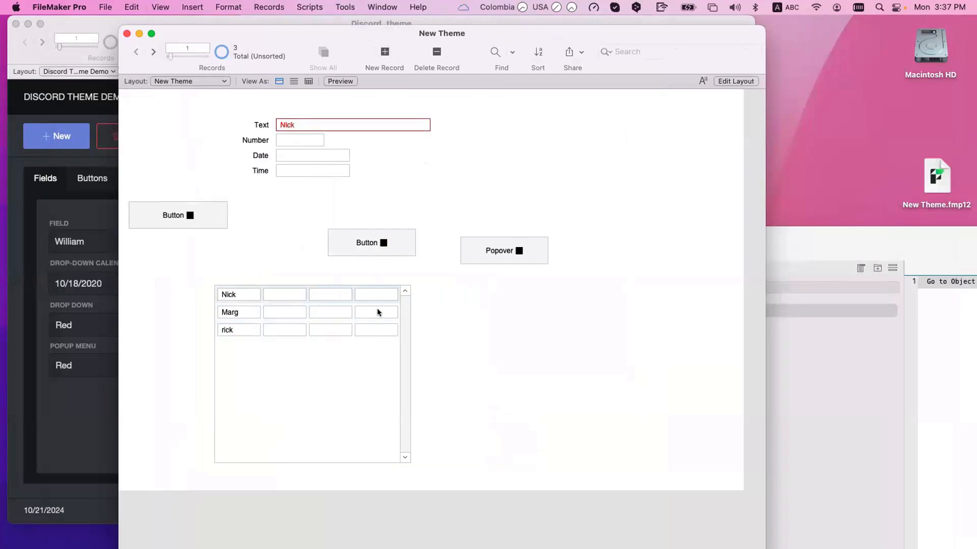
pyautogui.click(377, 308)
pyautogui.click(380, 327)
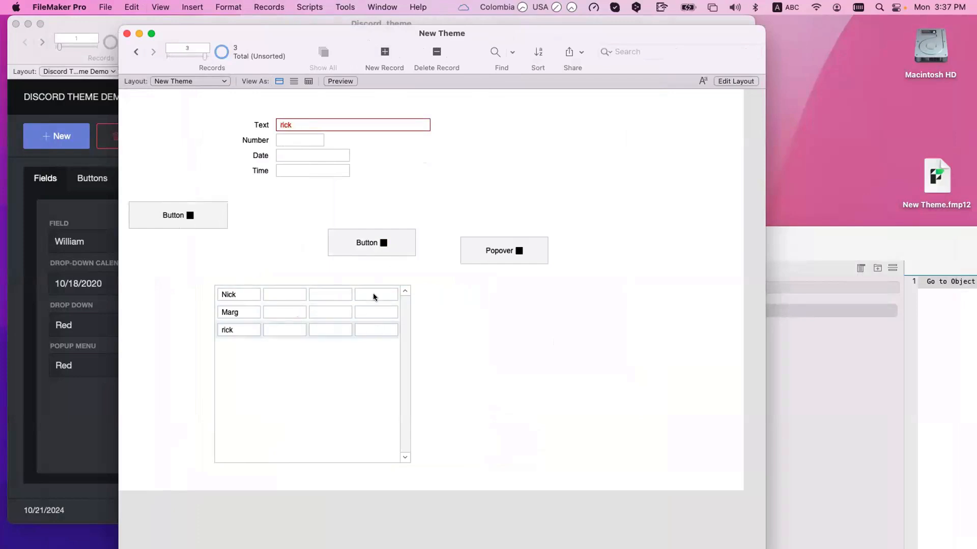
pyautogui.click(373, 295)
# Return to Layout mode and move the portal closer to the layout body's left edge
pyautogui.press('super+l')
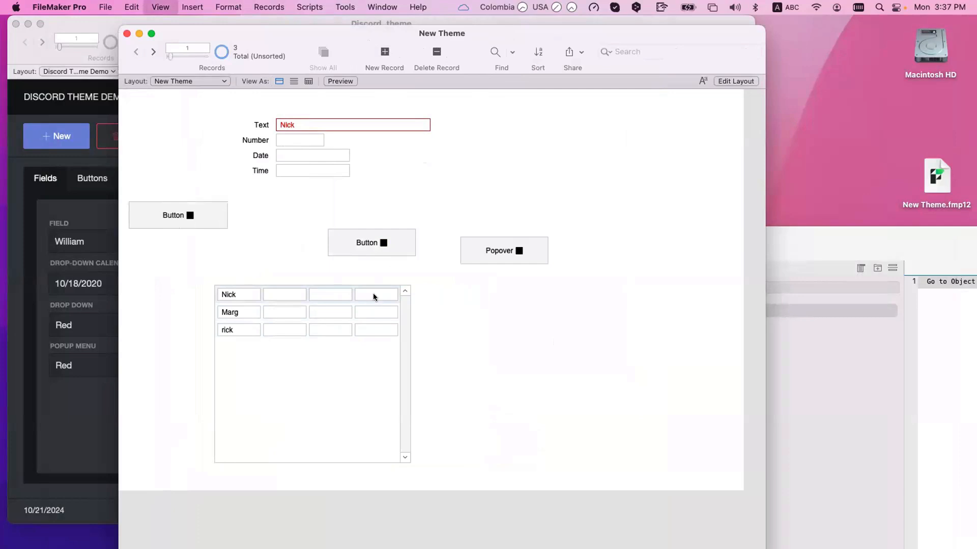
pyautogui.click(391, 349)
pyautogui.moveTo(395, 346); pyautogui.dragTo(338, 341)
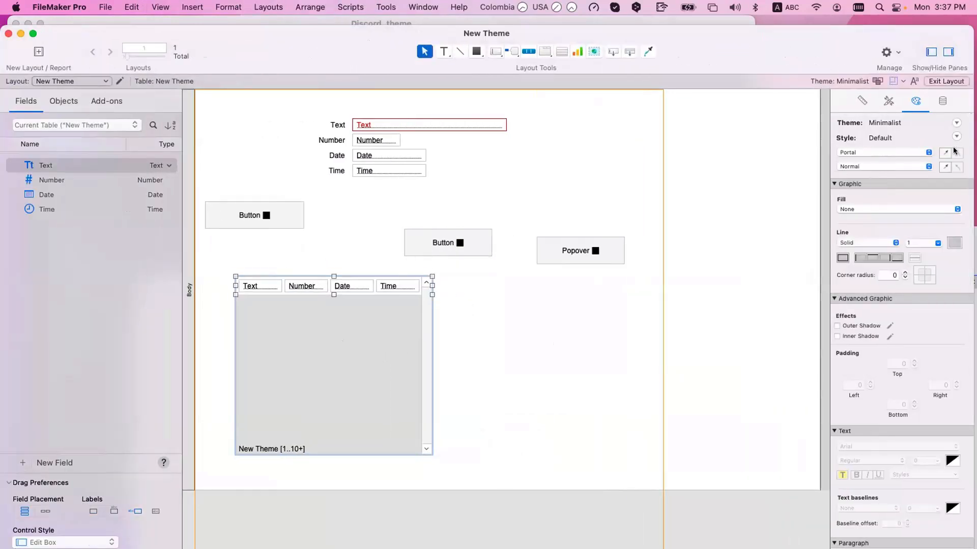
# Examine the style settings of the portal's row part and its list of styleable parts
pyautogui.click(895, 152)
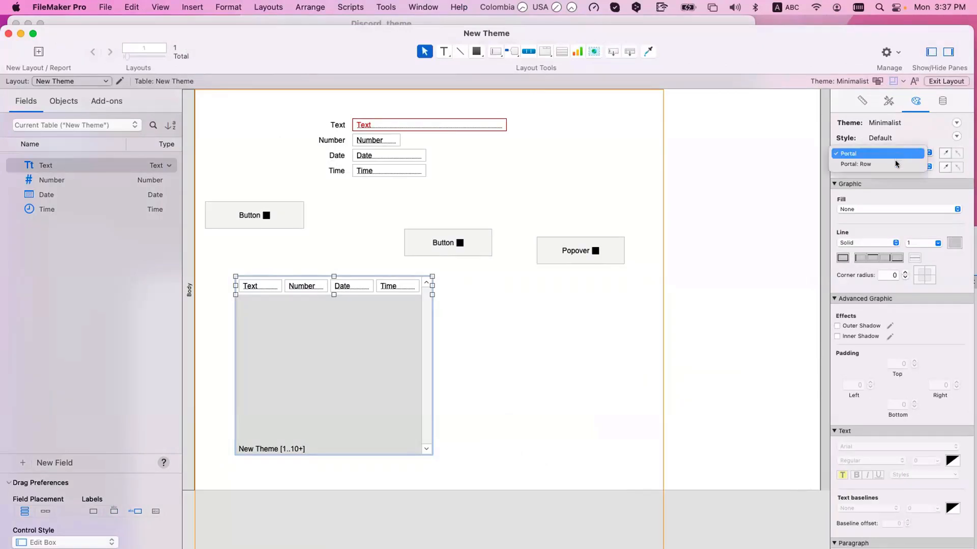
pyautogui.click(895, 163)
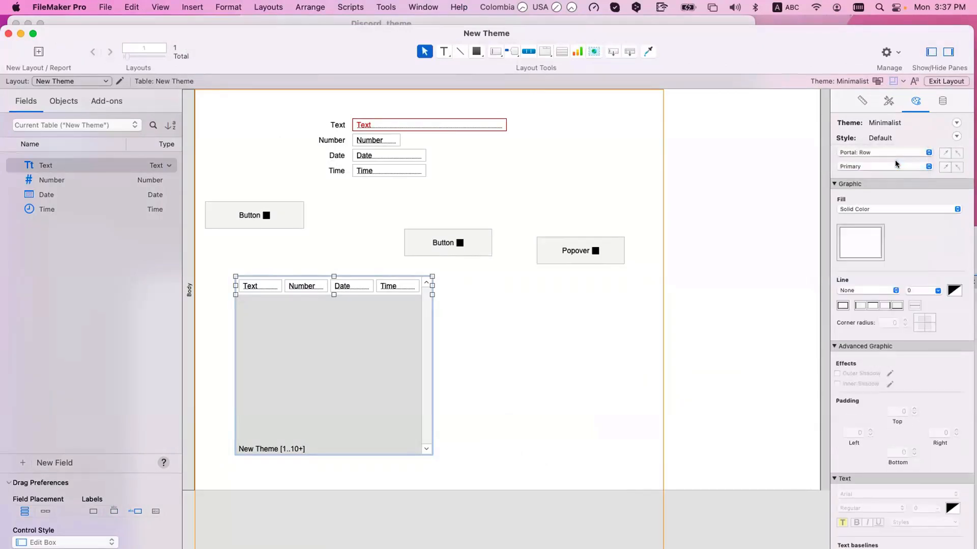
pyautogui.click(886, 151)
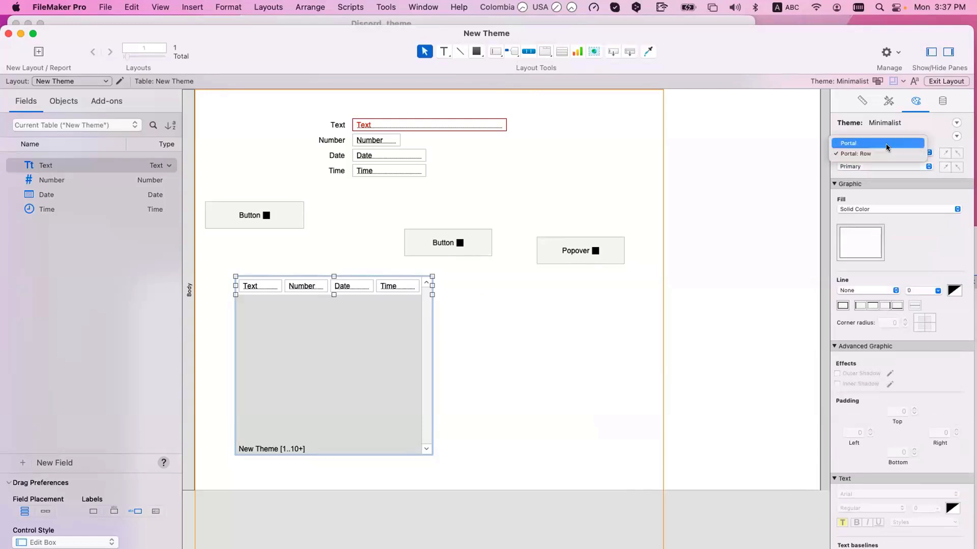
# Target the Portal part for styling instead of Portal: Row, and move the portal right and slightly up on the layout
pyautogui.click(887, 144)
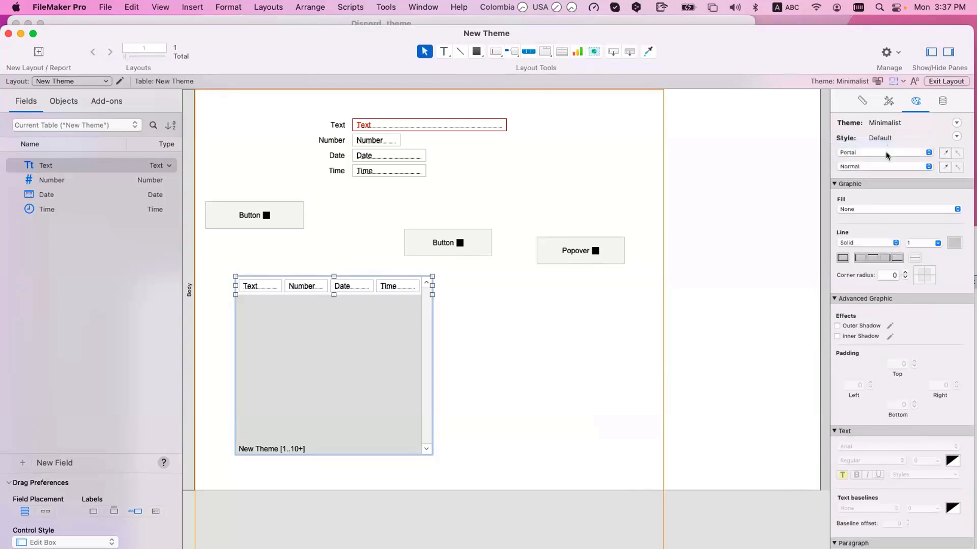
pyautogui.click(886, 152)
pyautogui.click(886, 160)
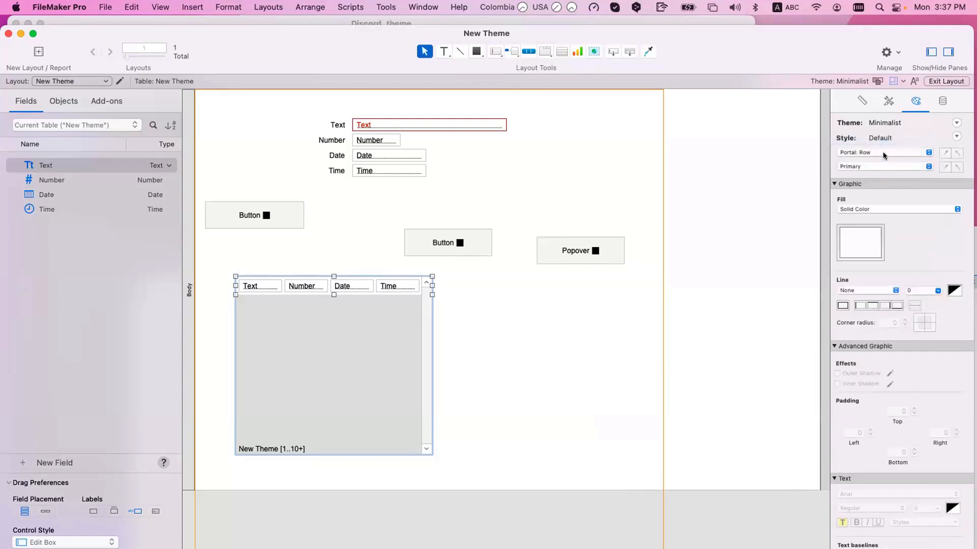
pyautogui.click(883, 151)
pyautogui.click(883, 144)
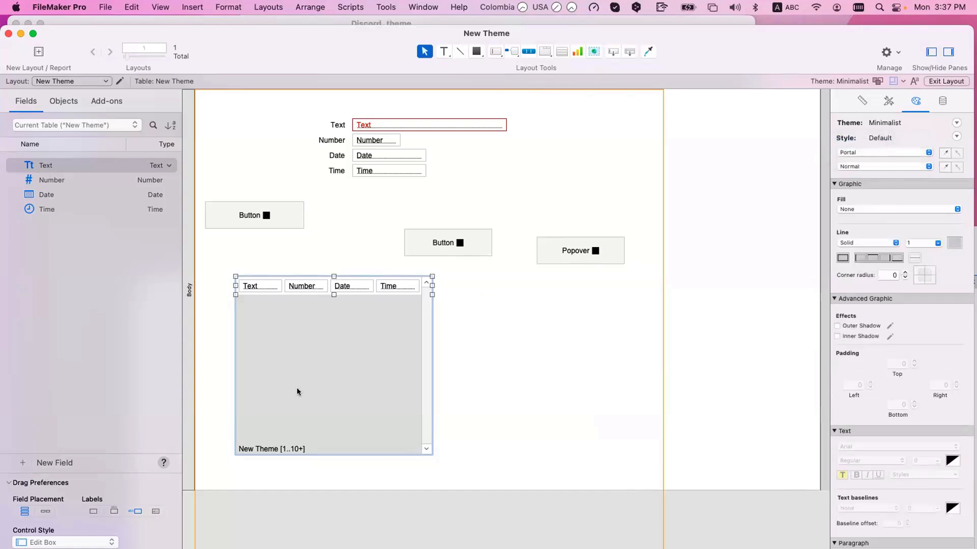
pyautogui.moveTo(299, 342); pyautogui.dragTo(346, 349)
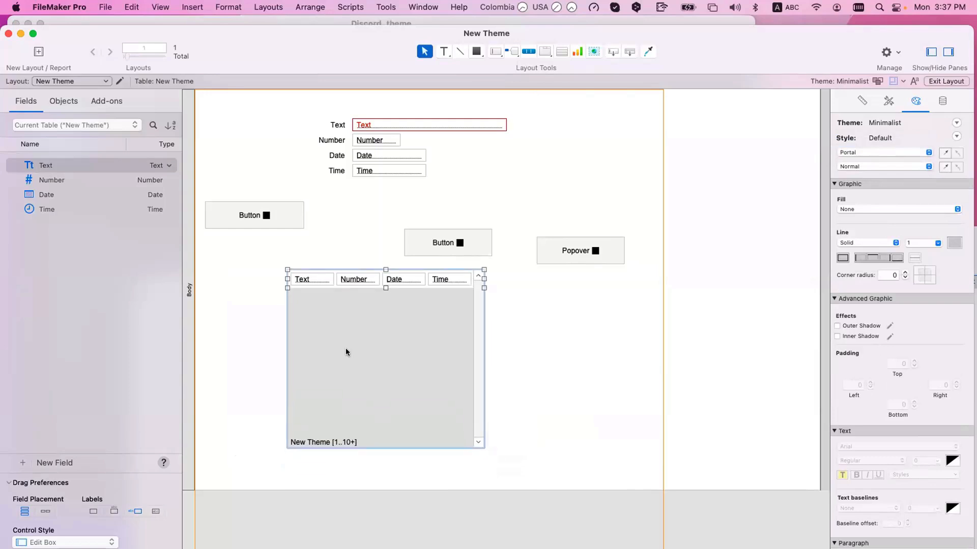
# Give the Portal part a solid colour fill of dark crimson 86133E
pyautogui.click(867, 210)
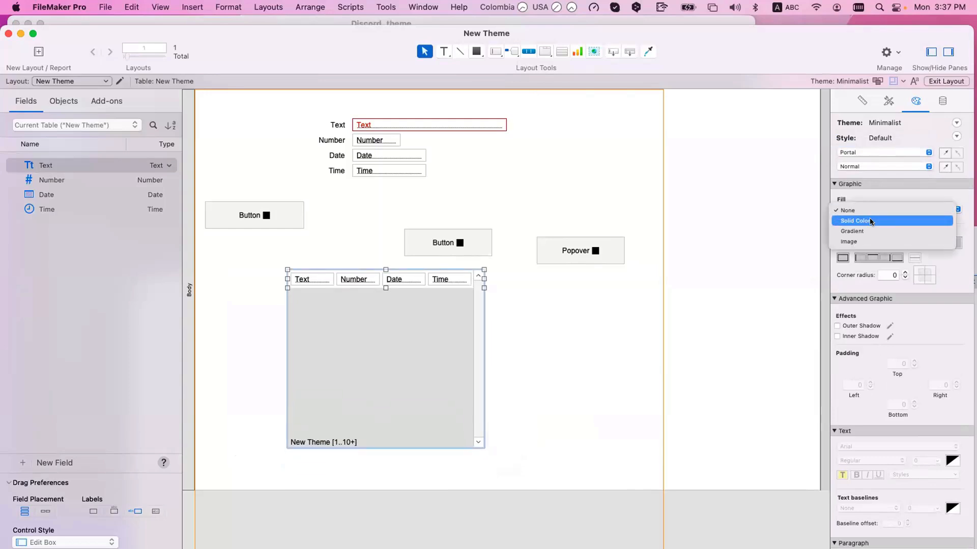
pyautogui.click(869, 219)
pyautogui.click(868, 245)
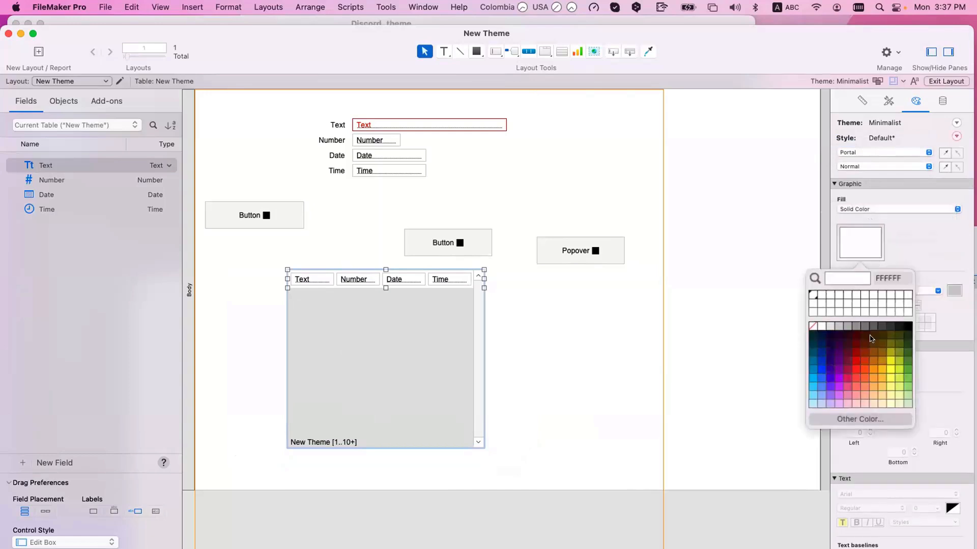
pyautogui.click(865, 353)
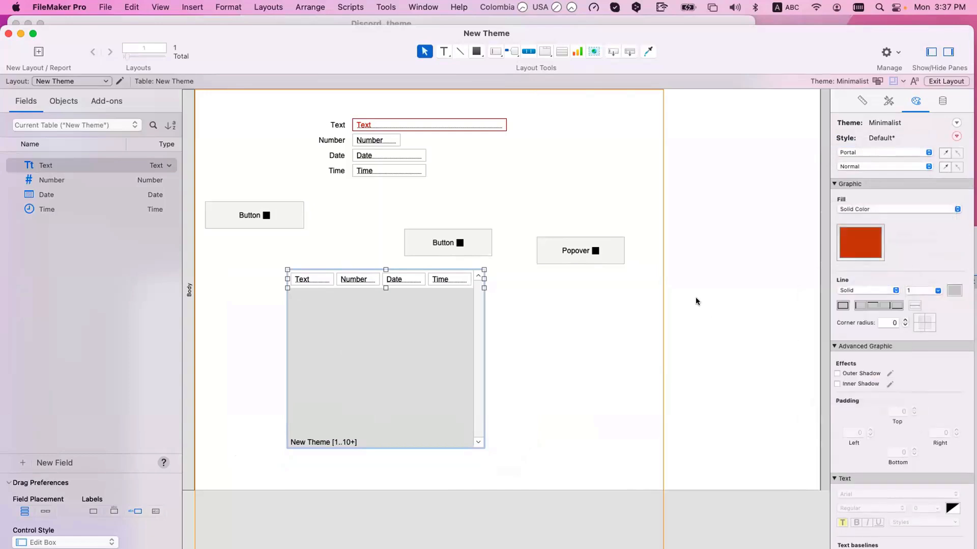
pyautogui.click(696, 300)
pyautogui.click(436, 318)
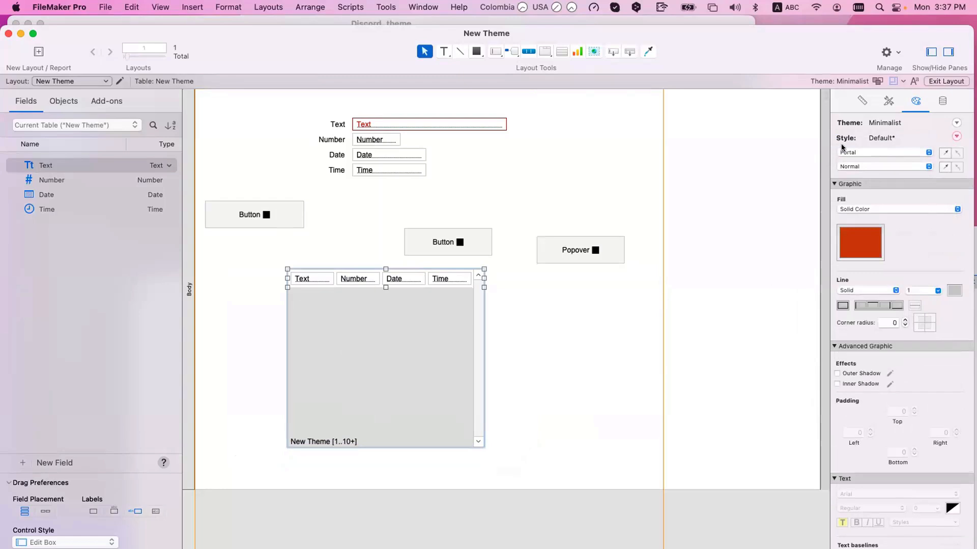
pyautogui.click(867, 254)
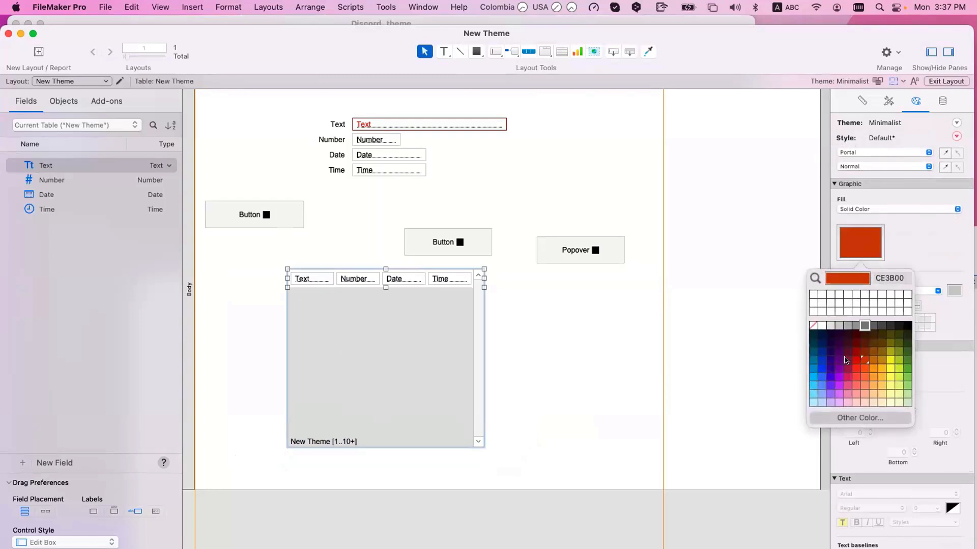
pyautogui.click(844, 353)
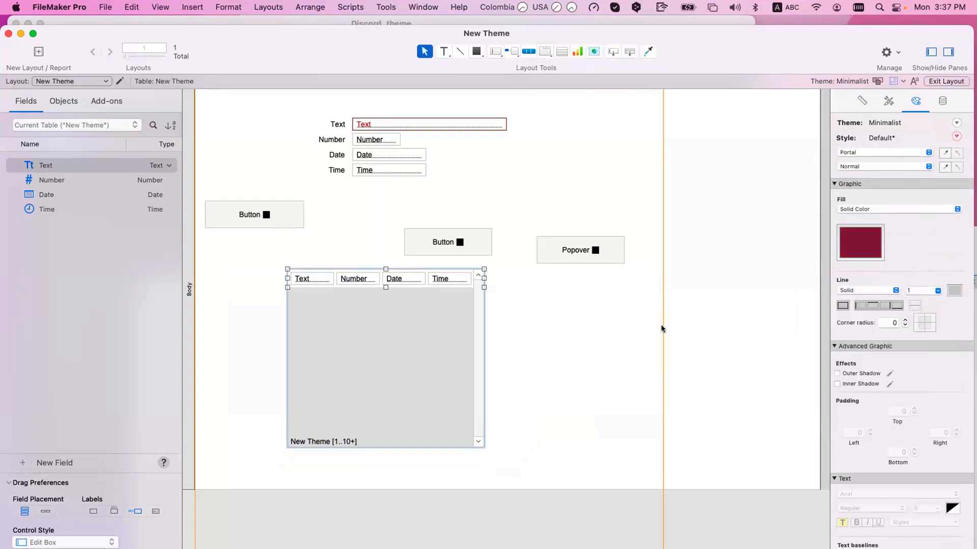
# Delete the Date and Time fields from the portal row and reselect the portal
pyautogui.click(413, 279)
pyautogui.keyDown('shift'); pyautogui.click(443, 279); pyautogui.keyUp('shift')
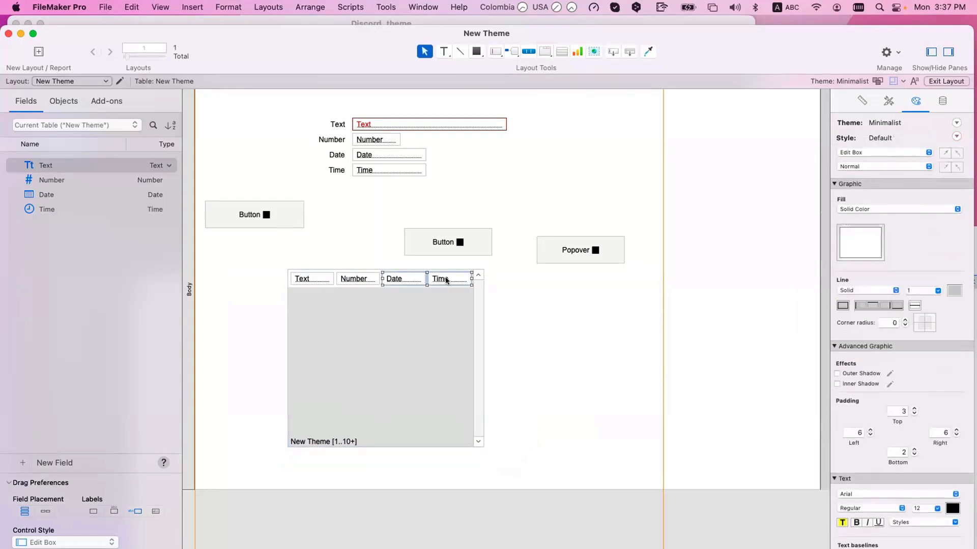
pyautogui.press('BackSpace')
pyautogui.click(440, 277)
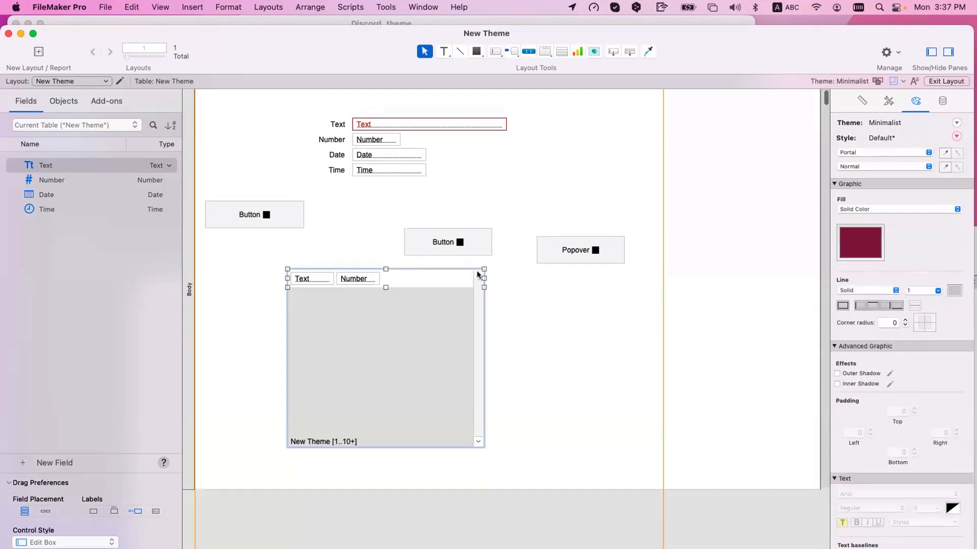
# Make the Portal: Row fill transparent, and check the Portal part's fill against it
pyautogui.click(875, 157)
pyautogui.click(876, 162)
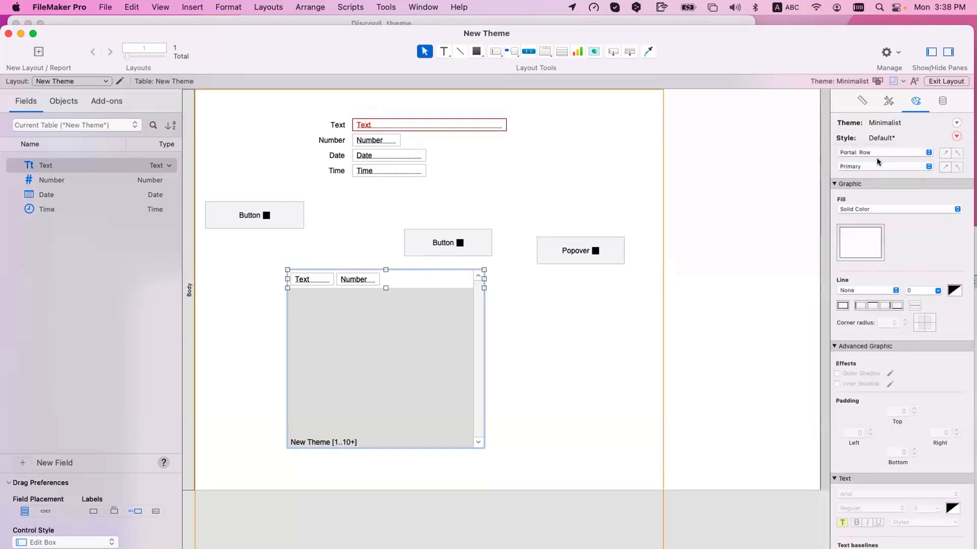
pyautogui.click(867, 253)
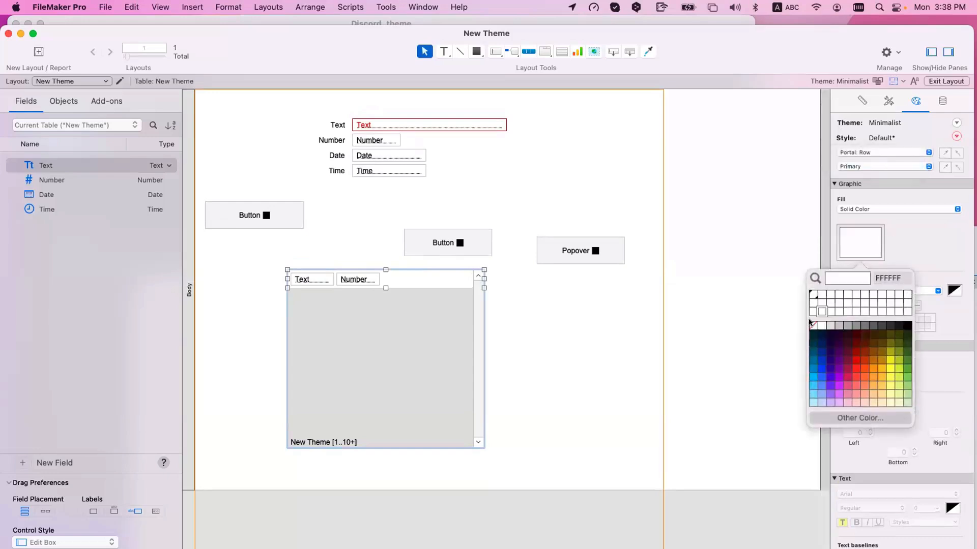
pyautogui.click(808, 320)
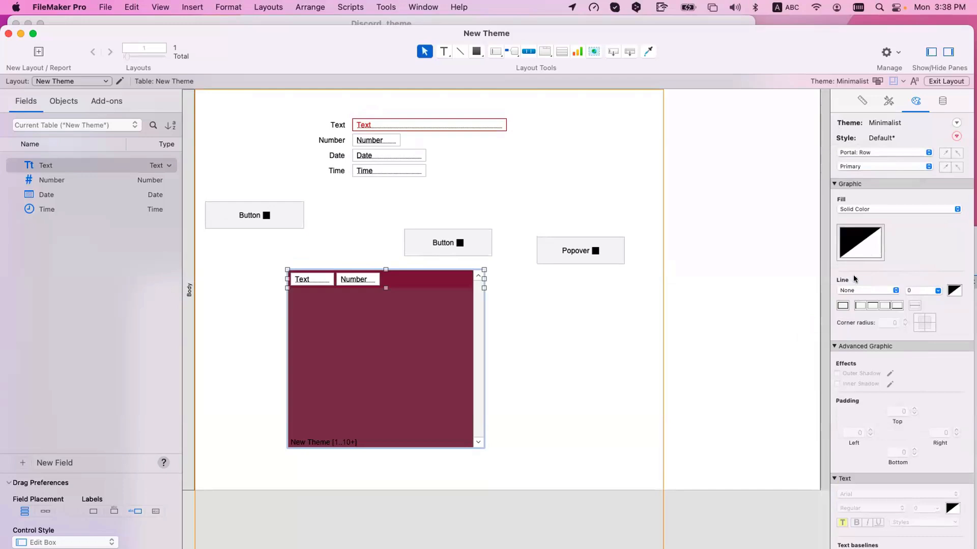
pyautogui.click(856, 249)
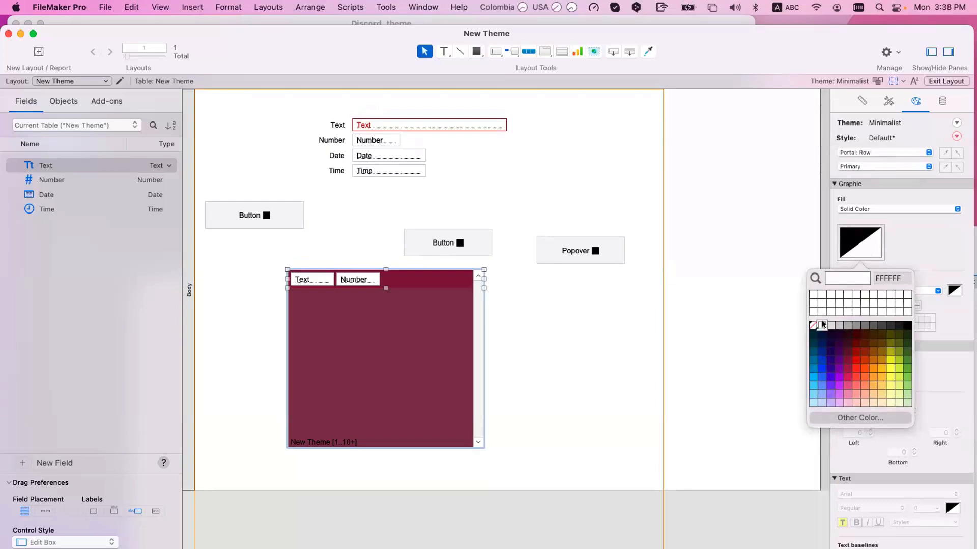
pyautogui.click(900, 146)
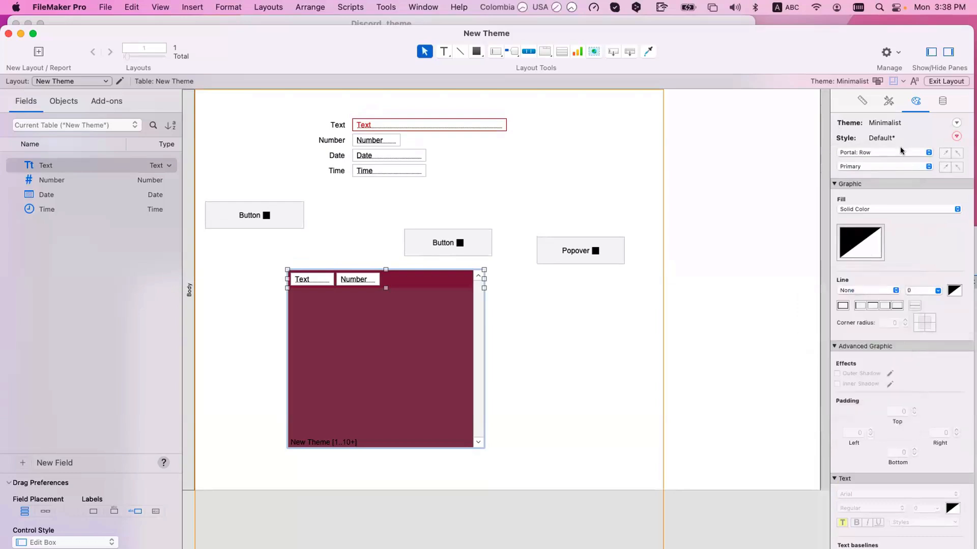
pyautogui.click(900, 150)
pyautogui.click(900, 148)
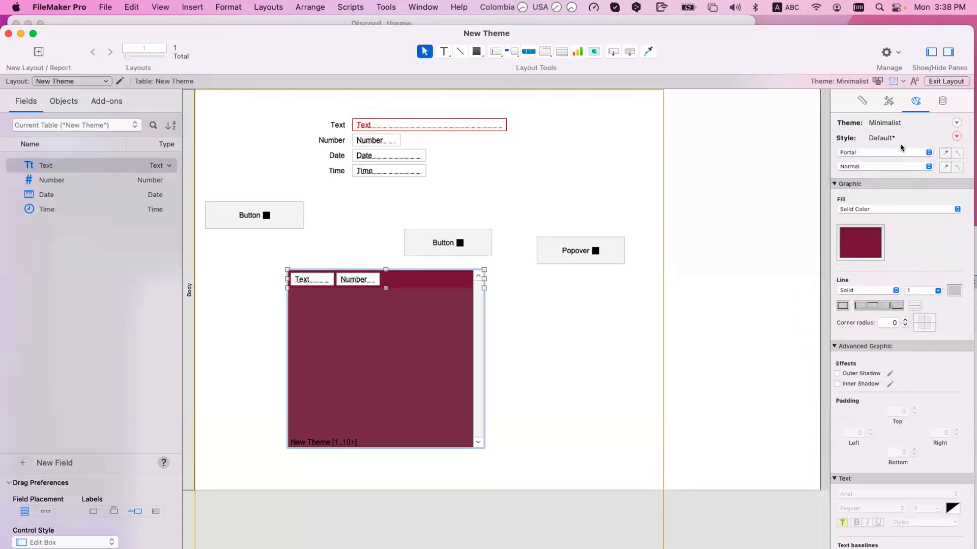
# Preview the portal in Browse mode and select one of its rows
pyautogui.click(571, 312)
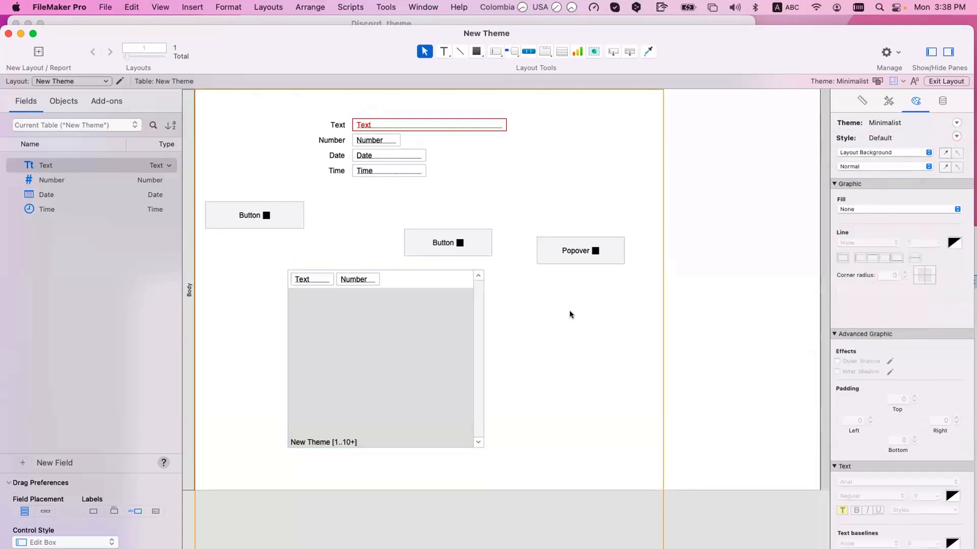
pyautogui.press('super+b')
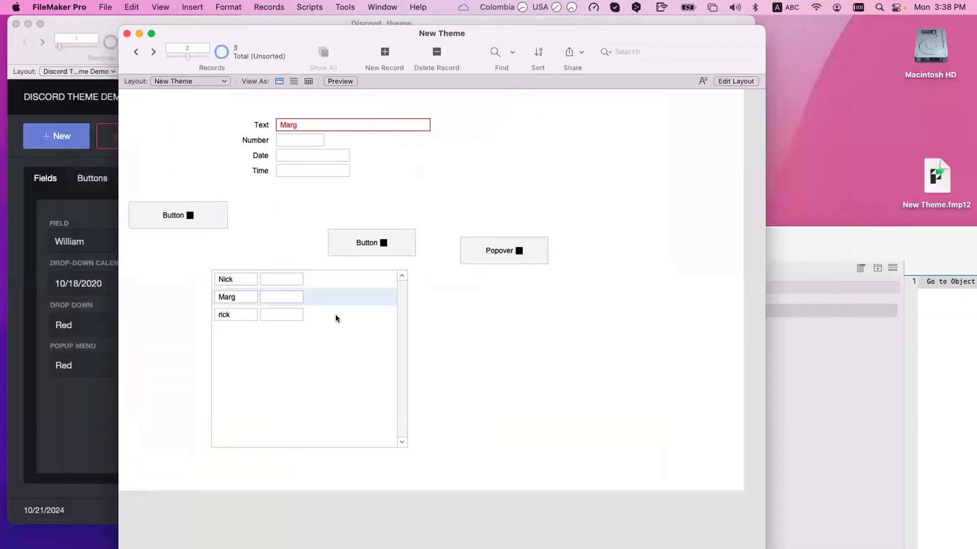
pyautogui.click(335, 315)
pyautogui.click(395, 321)
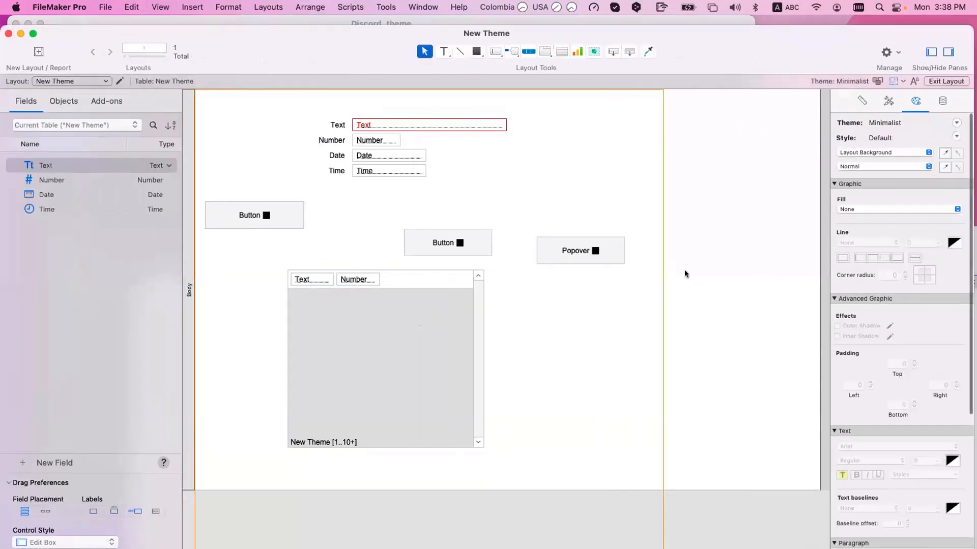
# Change the Portal part's solid fill colour to red
pyautogui.click(865, 237)
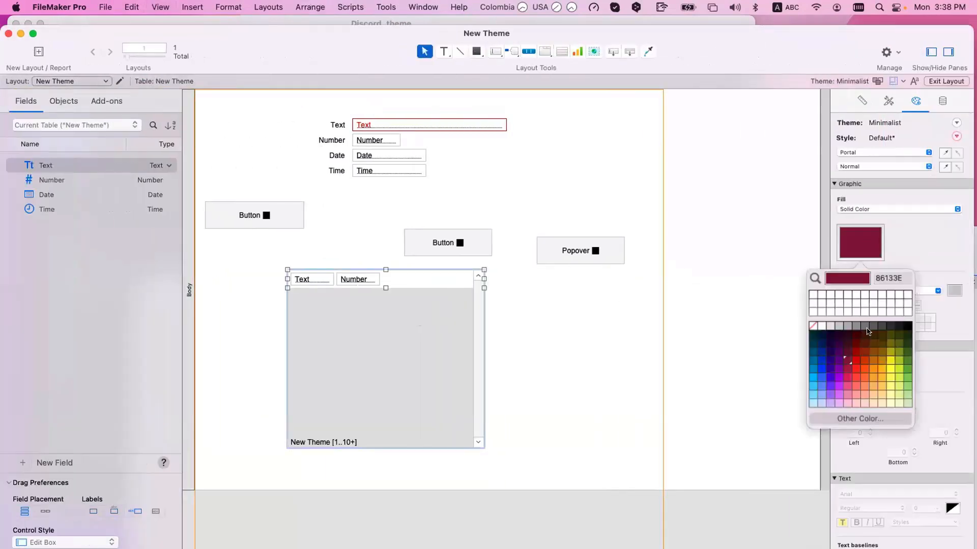
pyautogui.click(863, 361)
pyautogui.click(743, 331)
pyautogui.click(432, 362)
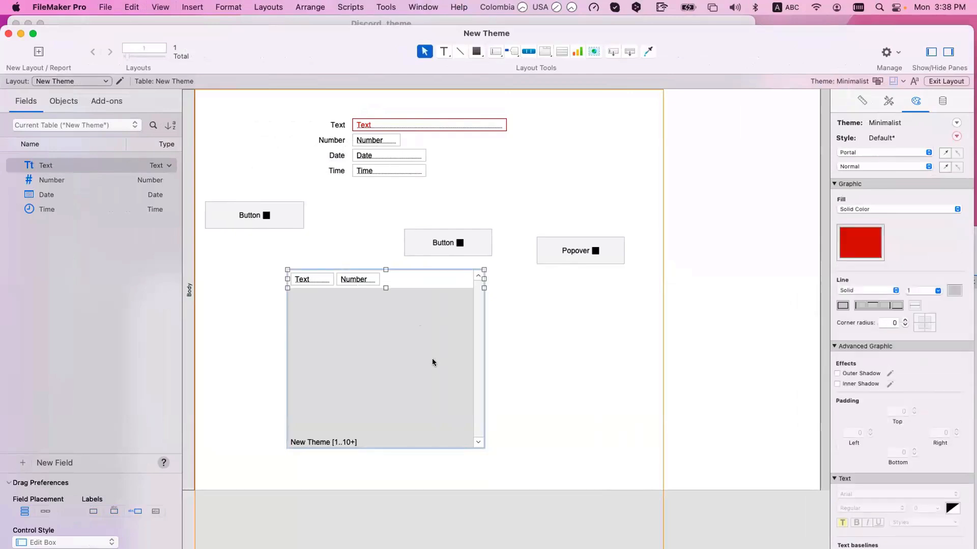
# Set the Portal: Row fill colour to transparent
pyautogui.click(867, 153)
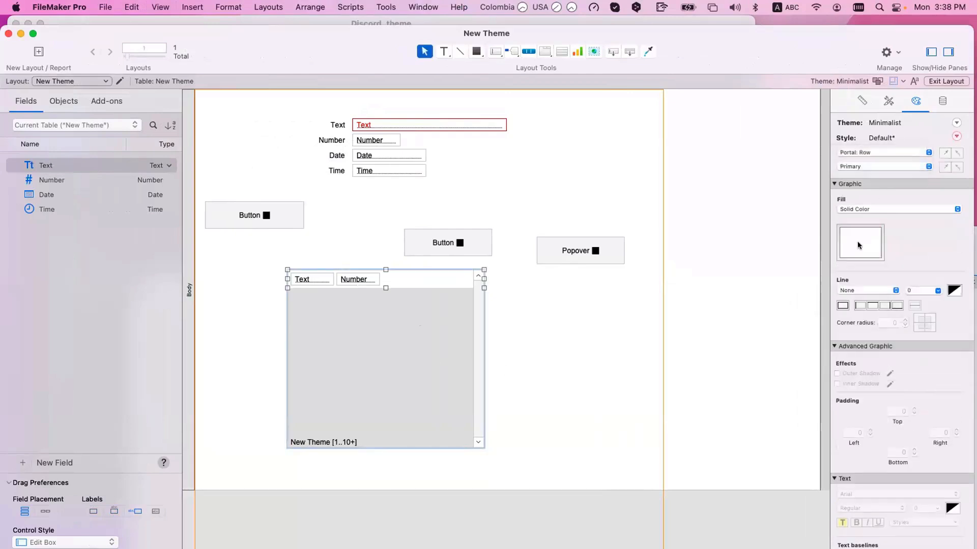
pyautogui.click(860, 243)
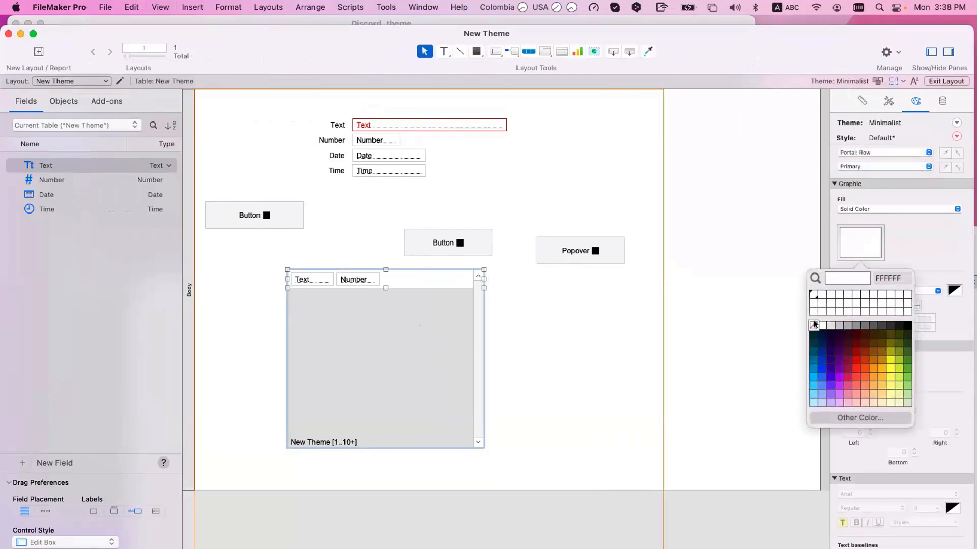
pyautogui.click(813, 325)
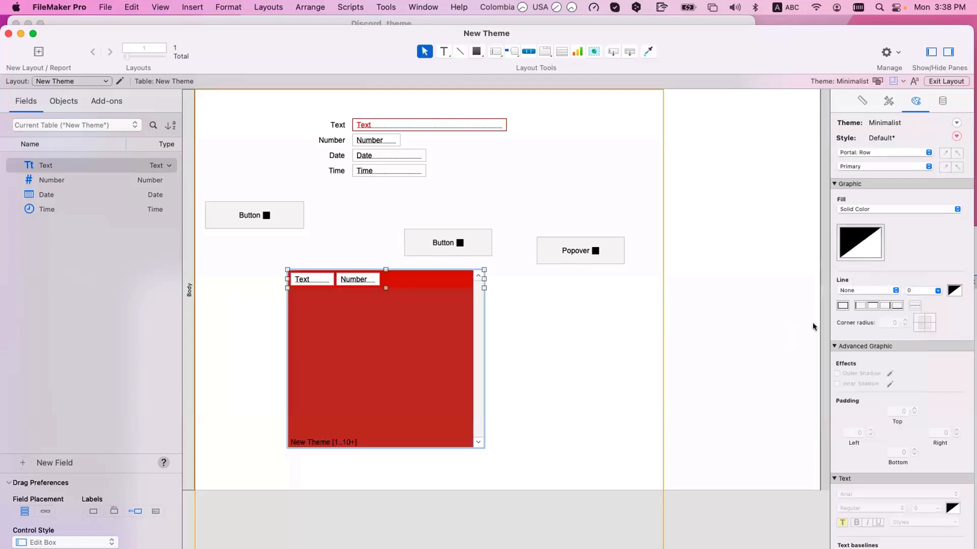
# Preview the filled portal in Browse mode and select its rows to examine the active-row highlight
pyautogui.click(688, 327)
pyautogui.press('super+b')
pyautogui.click(319, 294)
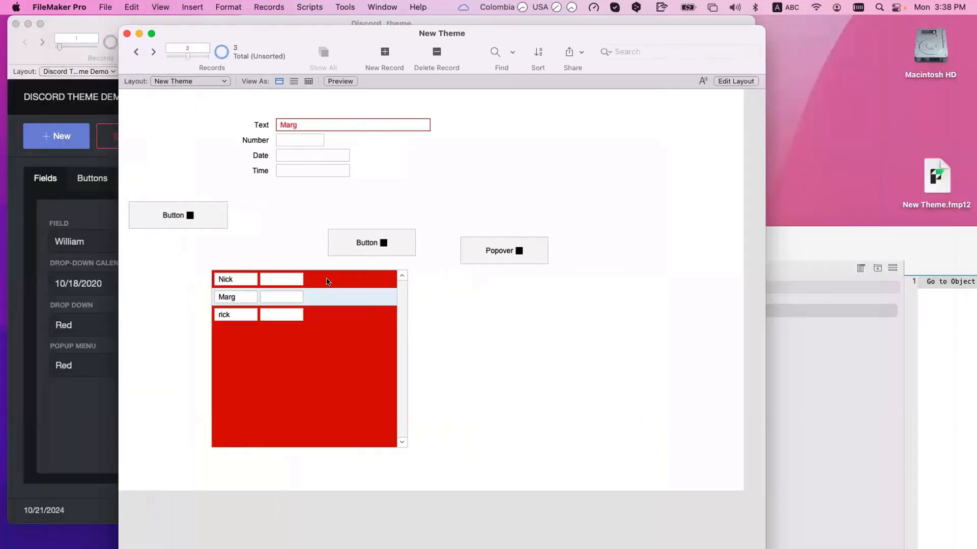
pyautogui.click(327, 280)
# Return to Layout mode and make the Portal part's fill colour transparent
pyautogui.press('super+l')
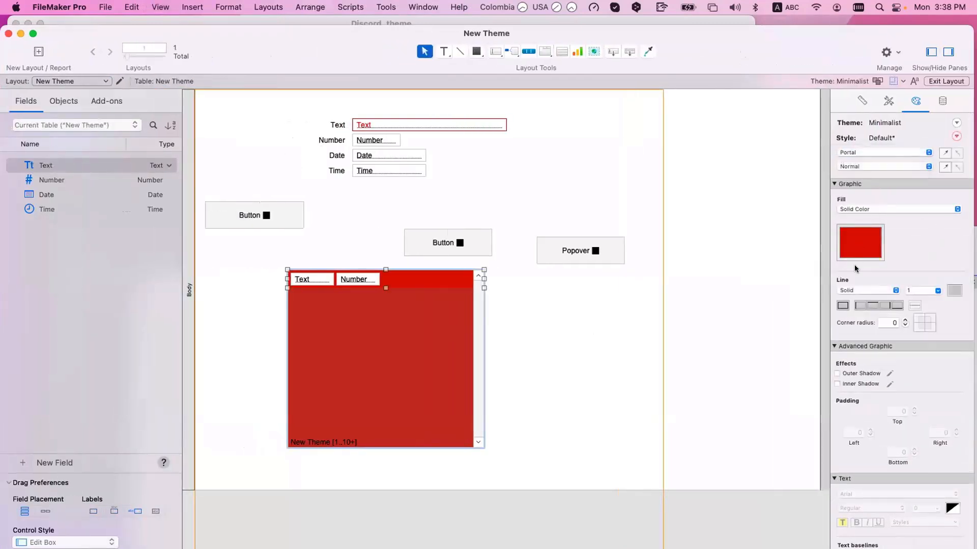
pyautogui.click(860, 248)
pyautogui.click(810, 326)
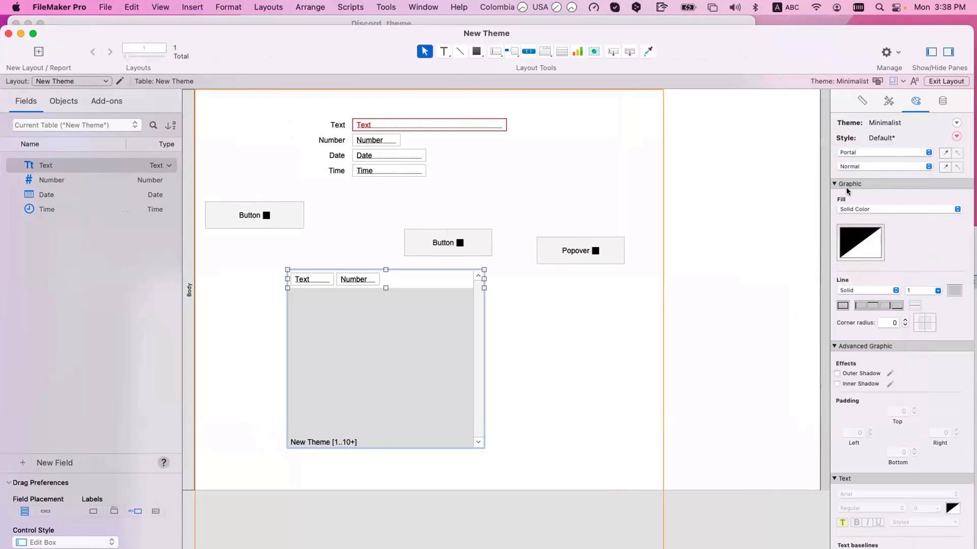
# Fill the Portal: Row part with a solid bright red
pyautogui.click(855, 154)
pyautogui.click(856, 155)
pyautogui.click(856, 155)
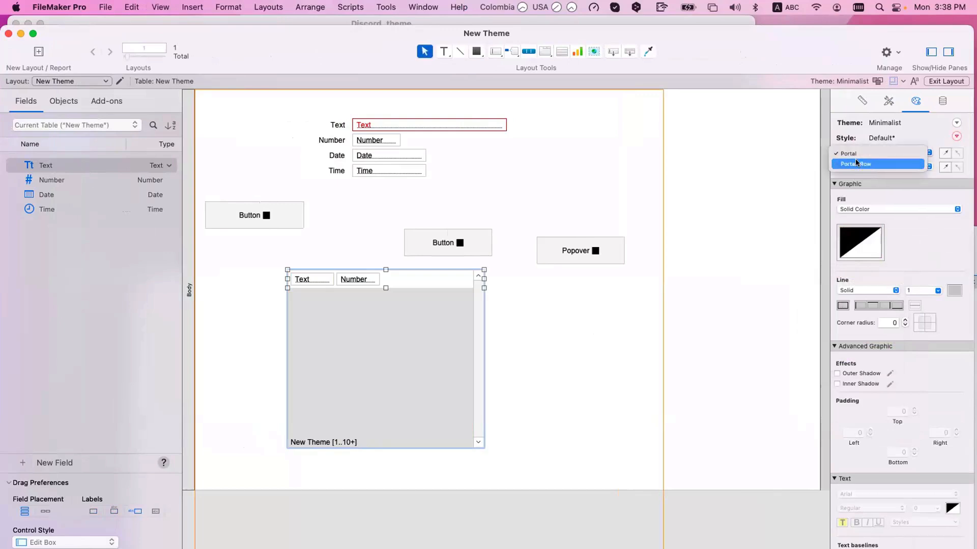
pyautogui.click(856, 161)
pyautogui.click(860, 243)
pyautogui.click(854, 367)
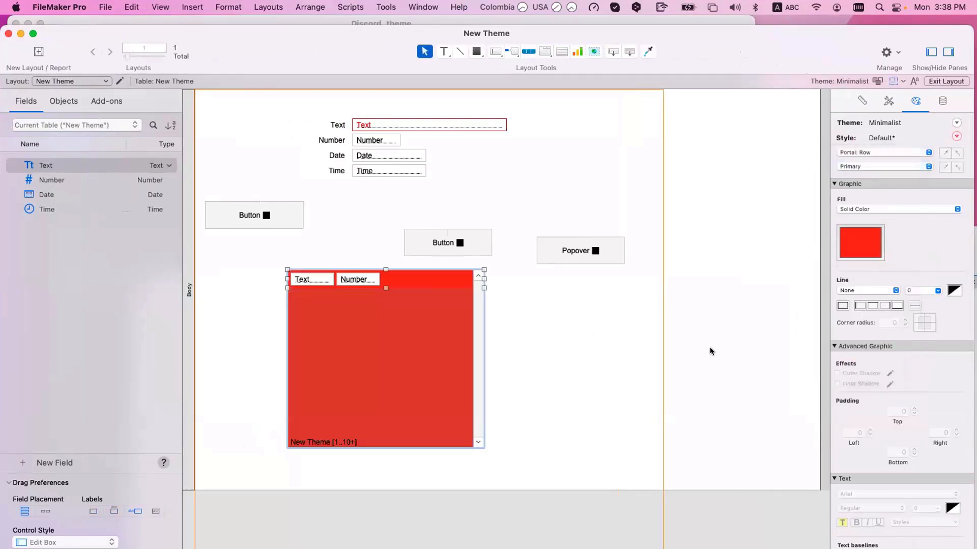
pyautogui.click(695, 343)
pyautogui.write('b')
pyautogui.press('Escape')
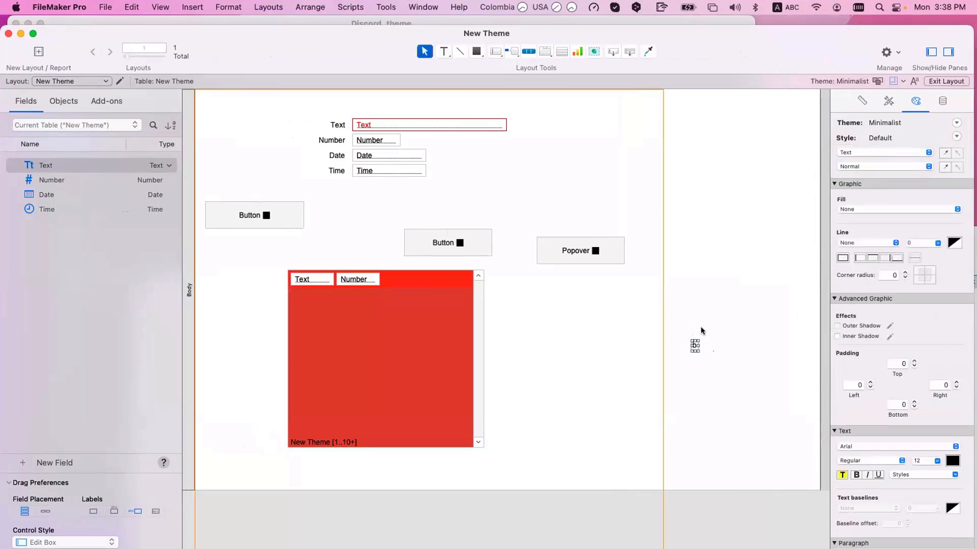
pyautogui.press('Delete')
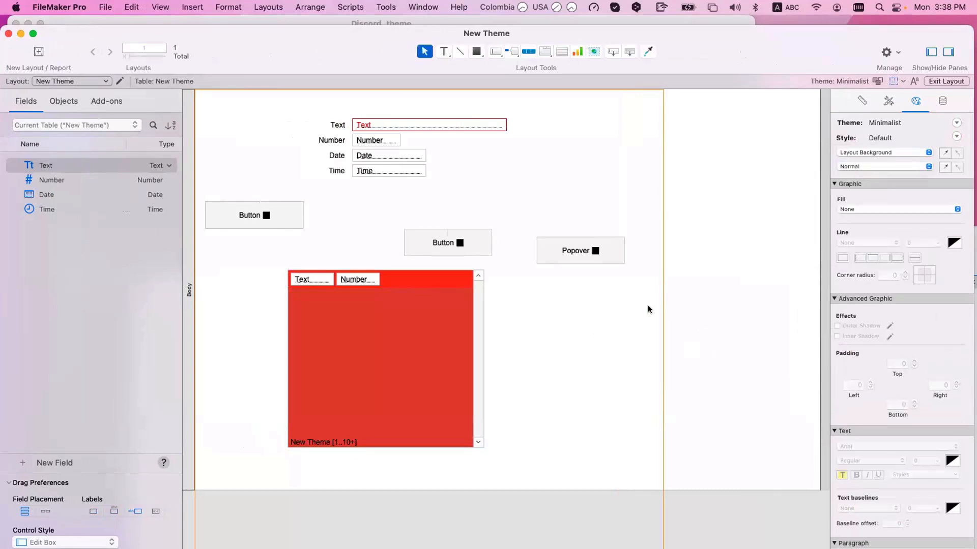
# Preview the red portal rows in Browse mode, select the third row, and return to Layout mode
pyautogui.press('super+b')
pyautogui.click(372, 313)
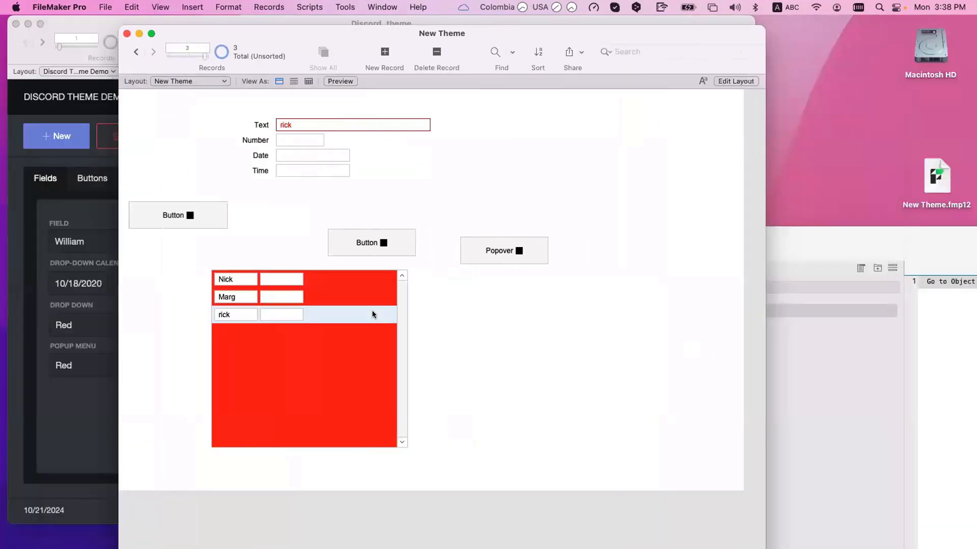
pyautogui.press('super+l')
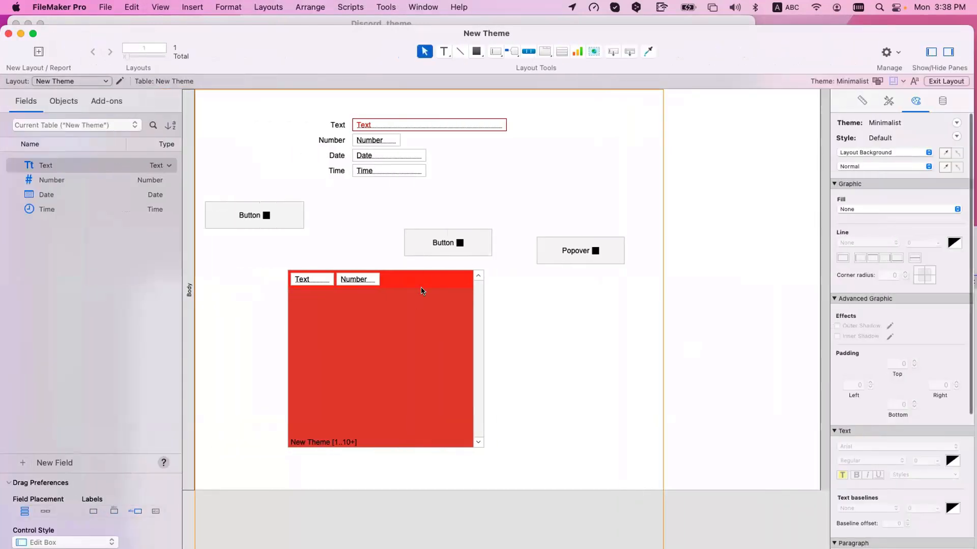
# Examine which states are available for the portal's Portal part and for its Portal: Row part
pyautogui.click(873, 152)
pyautogui.click(873, 167)
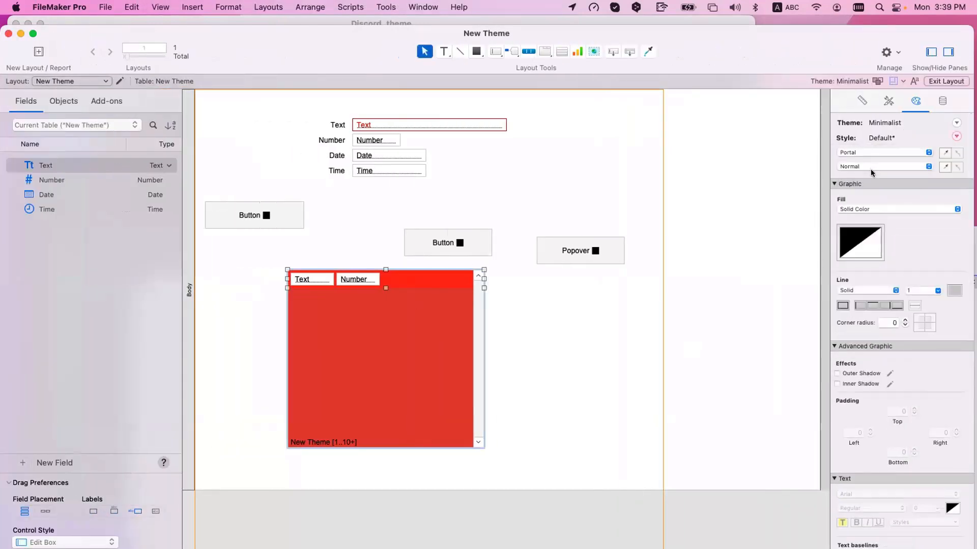
pyautogui.click(873, 166)
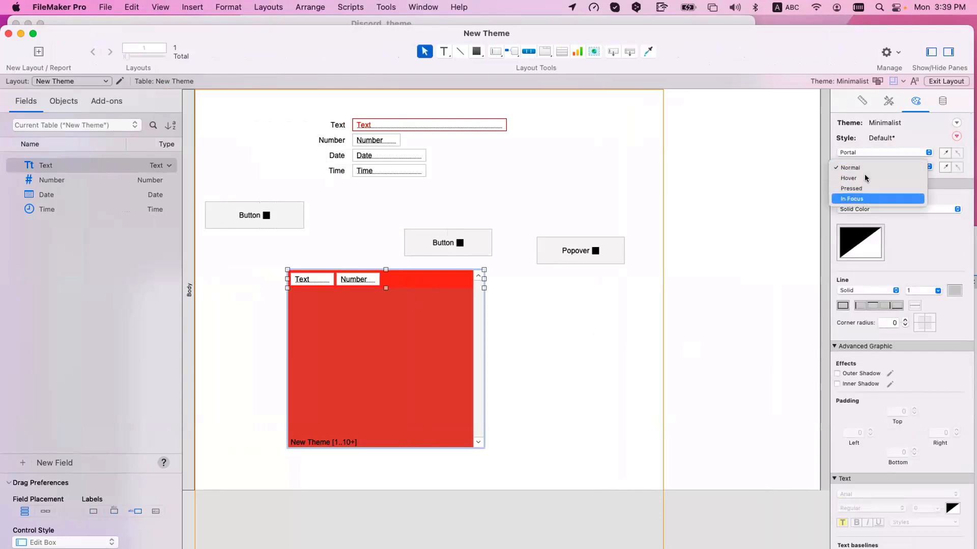
pyautogui.click(433, 342)
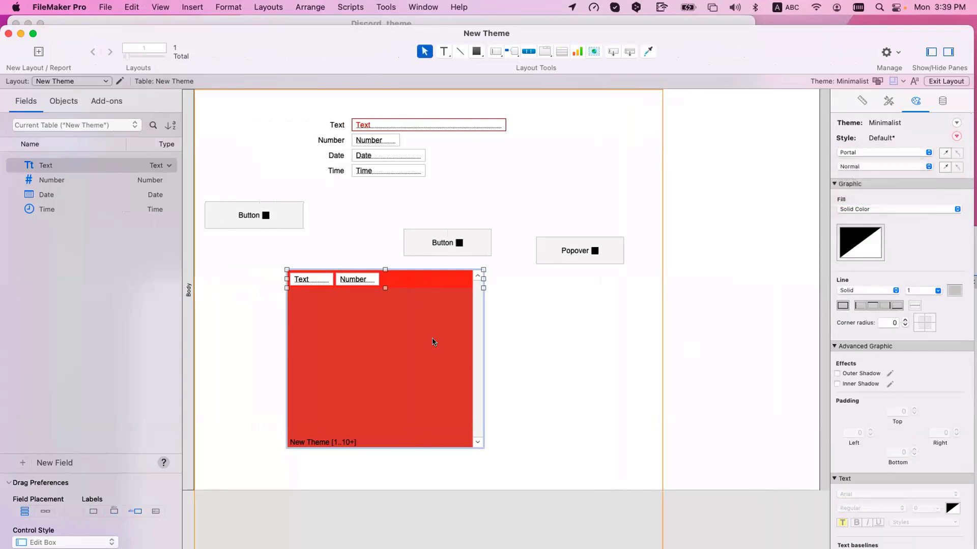
pyautogui.click(894, 153)
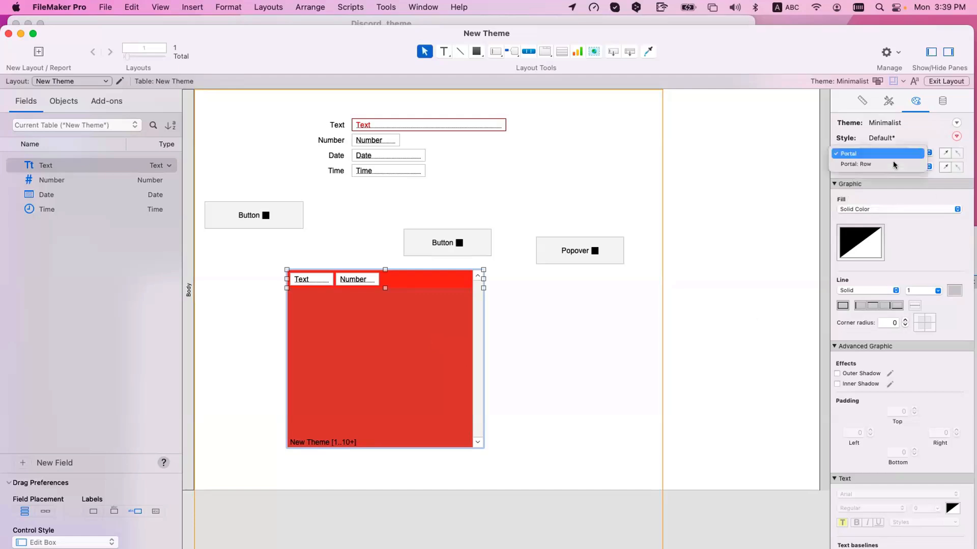
pyautogui.click(885, 164)
pyautogui.click(884, 168)
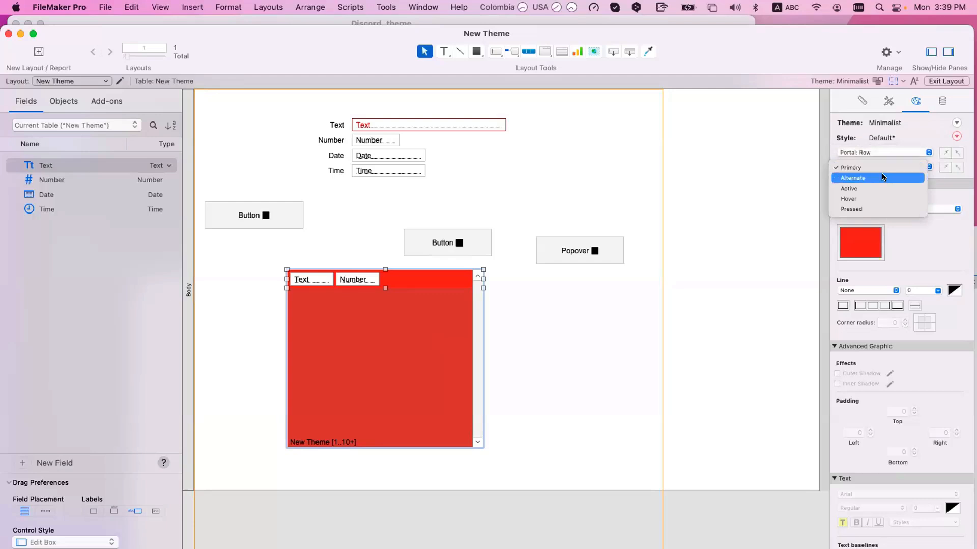
# Compare the states available for the popover button with those of the portal's Portal: Row part
pyautogui.click(723, 182)
pyautogui.click(579, 251)
pyautogui.click(906, 168)
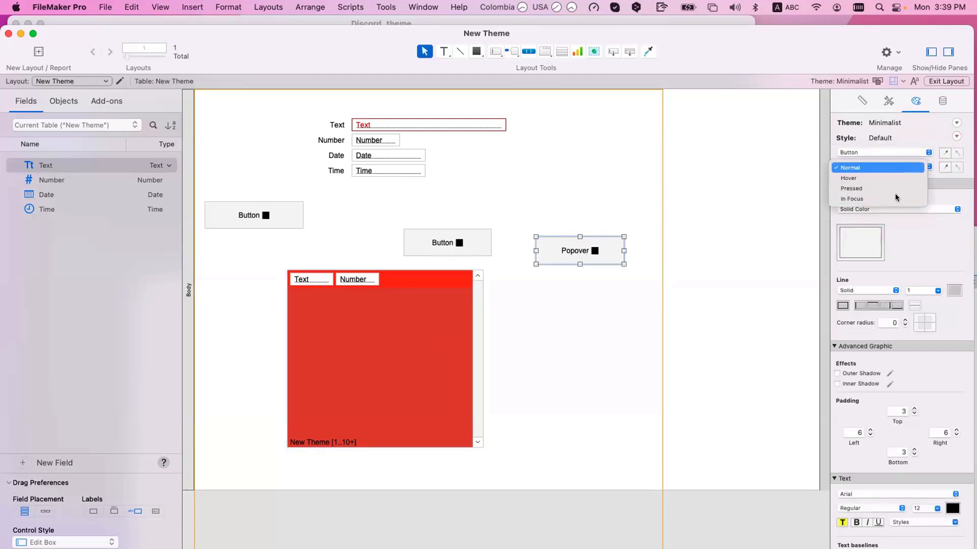
pyautogui.click(562, 246)
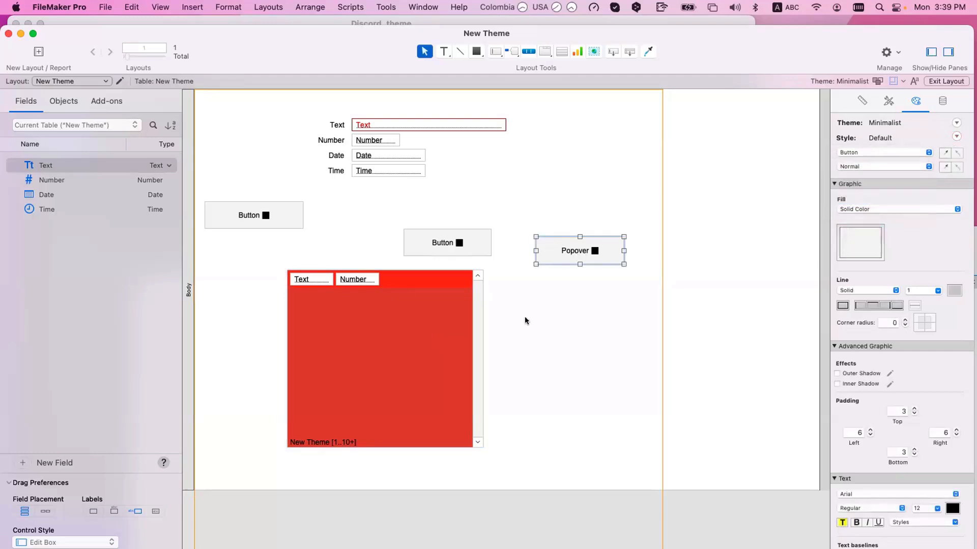
pyautogui.click(453, 345)
pyautogui.click(867, 153)
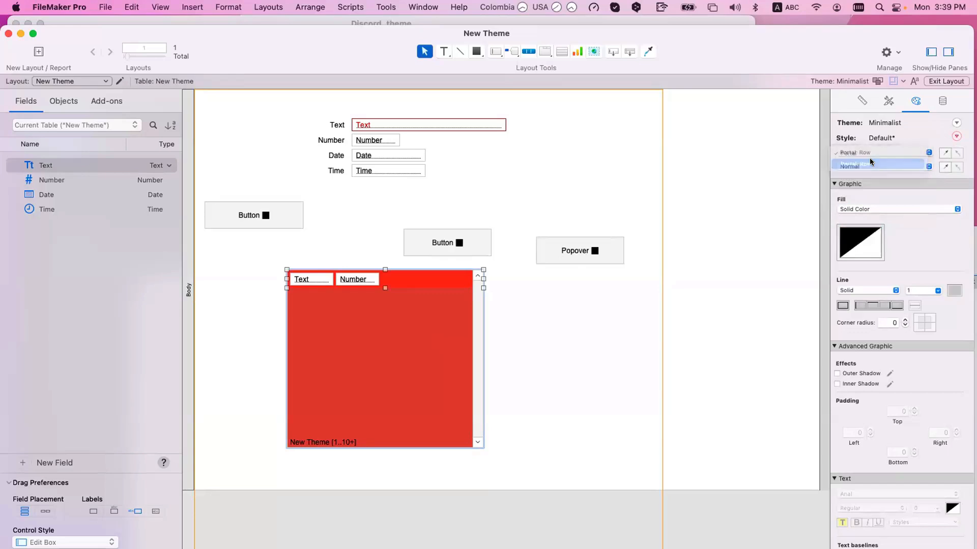
pyautogui.click(870, 162)
pyautogui.click(872, 167)
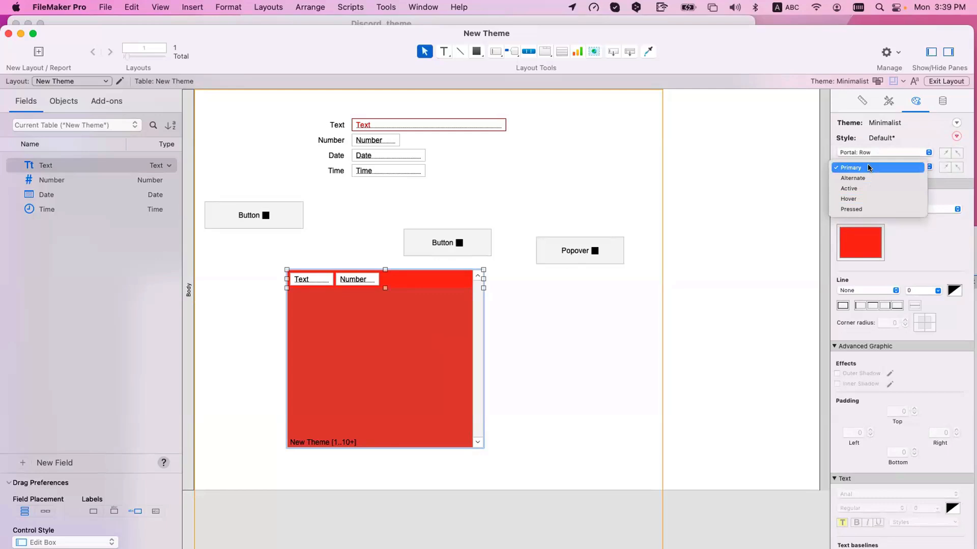
# Revert the portal's unsaved style changes to its Default style
pyautogui.click(632, 282)
pyautogui.press('super+c')
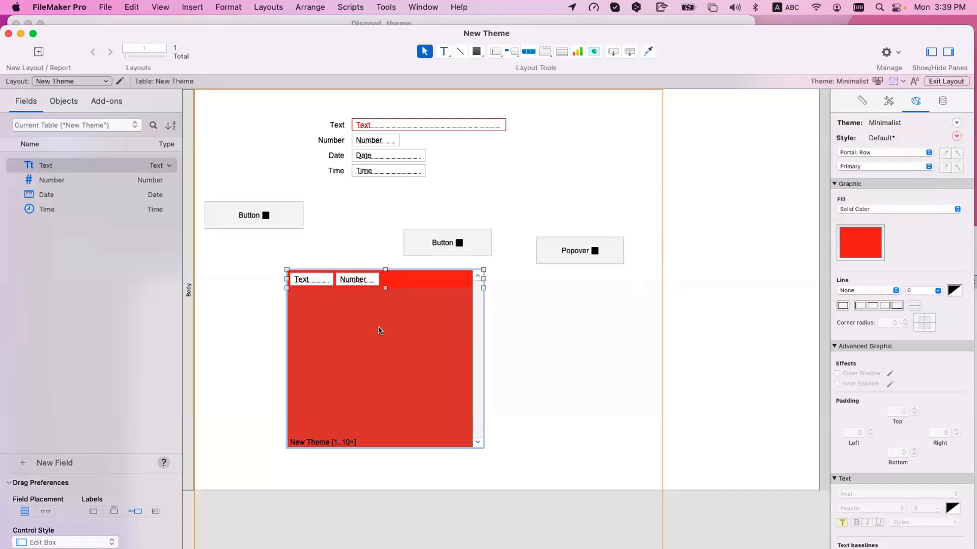
pyautogui.click(956, 137)
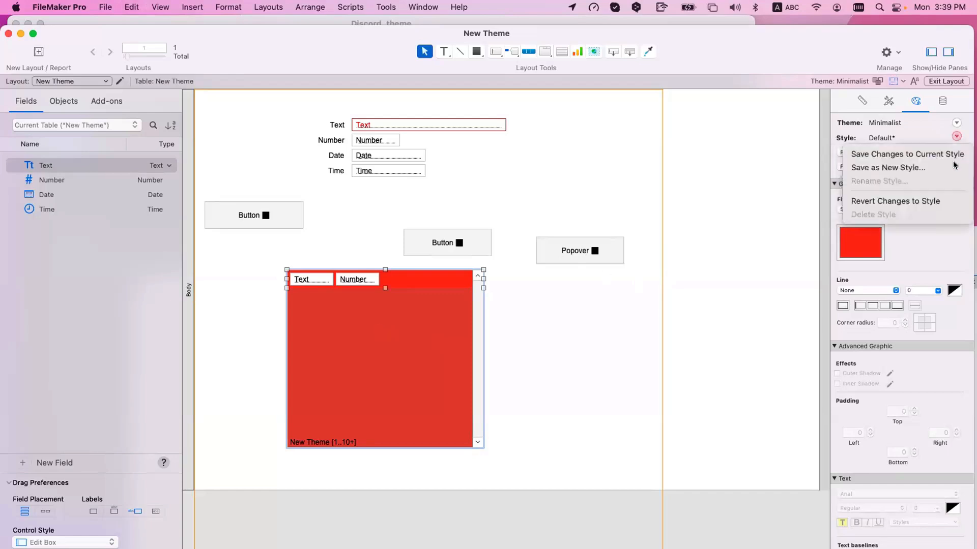
pyautogui.click(895, 201)
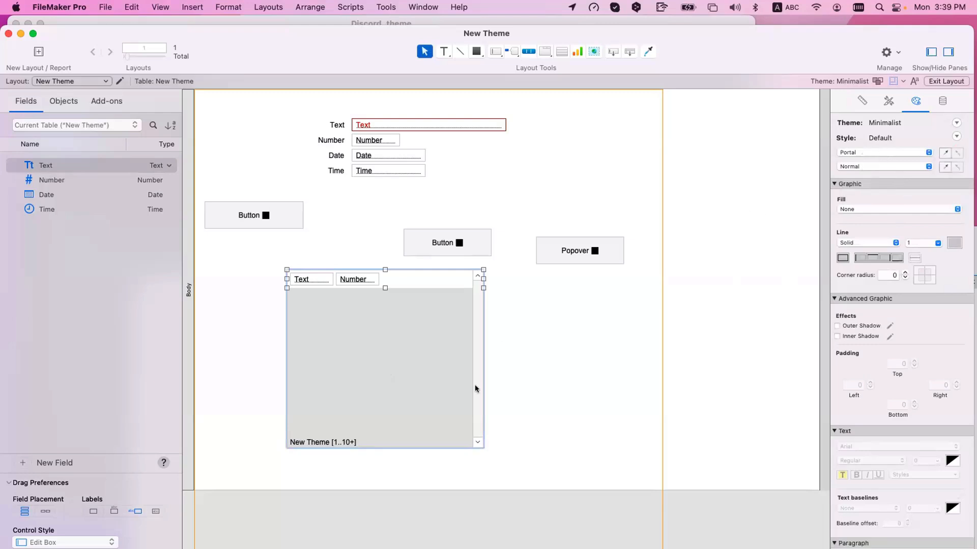
# Preview the reverted portal in Browse mode, select its first and second rows, and return to Layout mode
pyautogui.press('super+b')
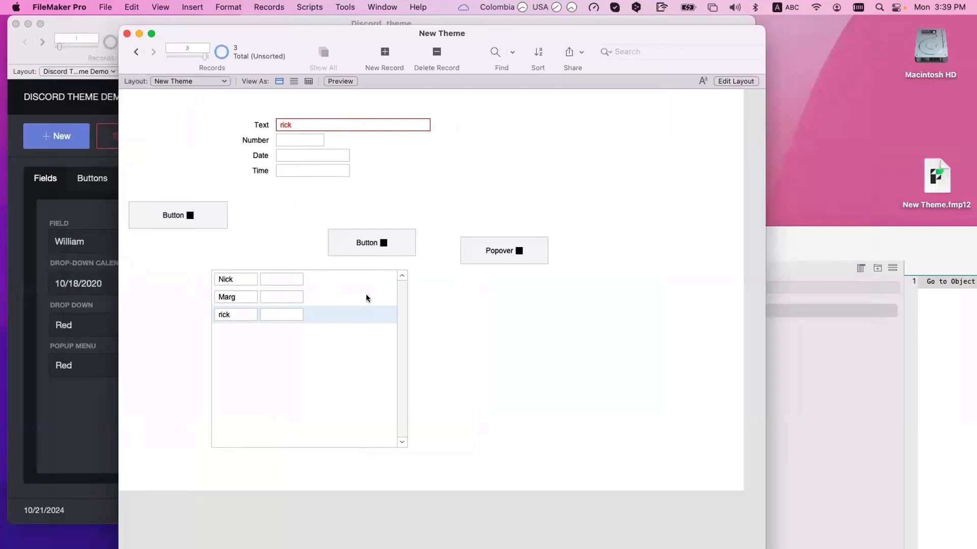
pyautogui.click(365, 280)
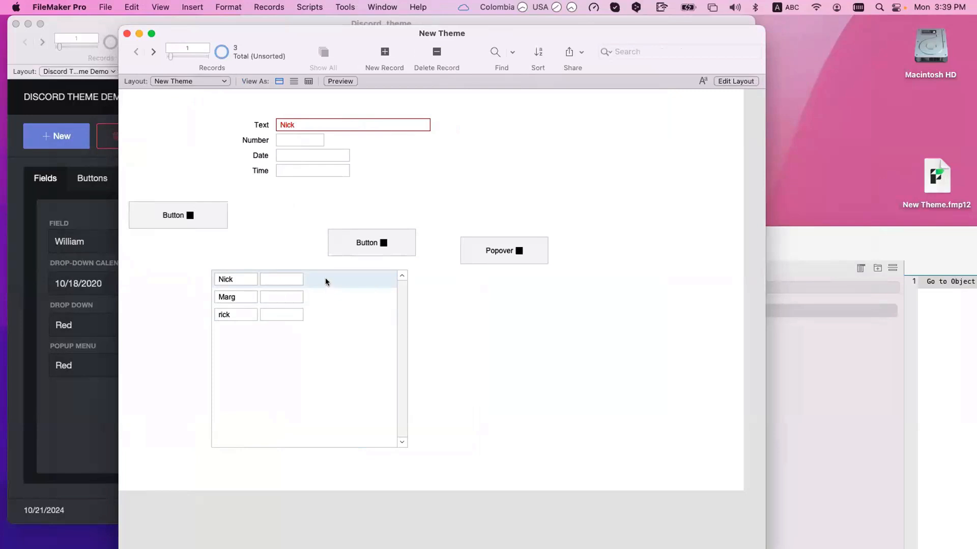
pyautogui.click(325, 297)
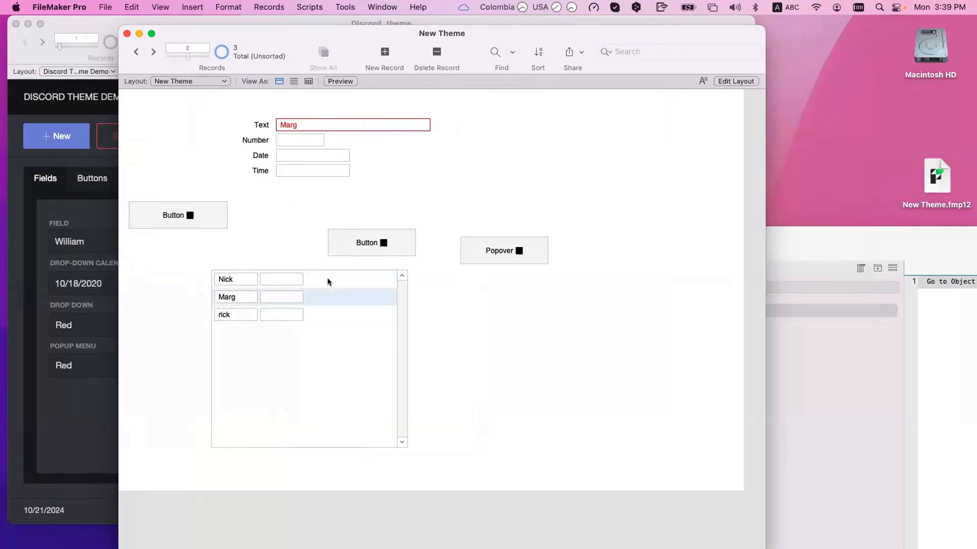
pyautogui.click(328, 281)
pyautogui.press('super+l')
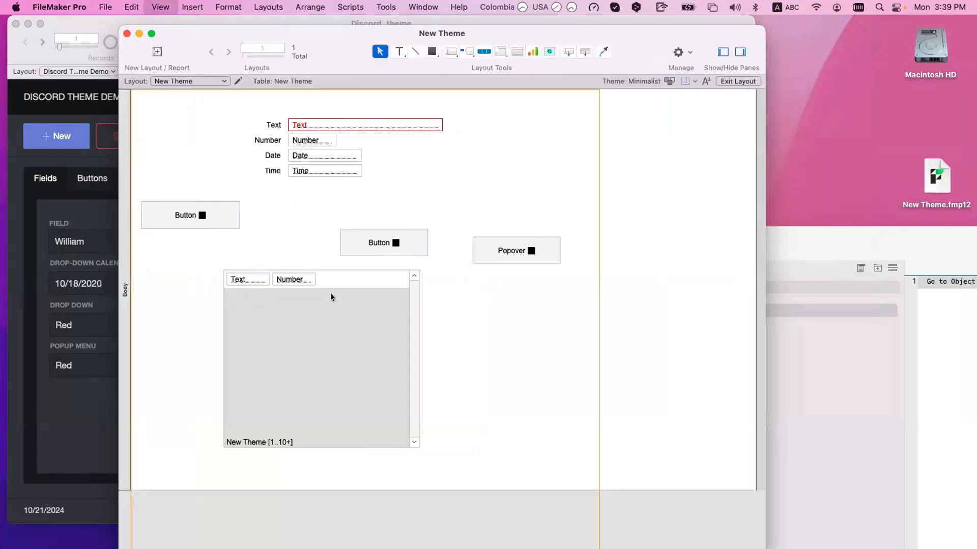
# Examine the Active and Alternate states of the Portal: Row part, and preview the portal in Browse mode
pyautogui.click(392, 306)
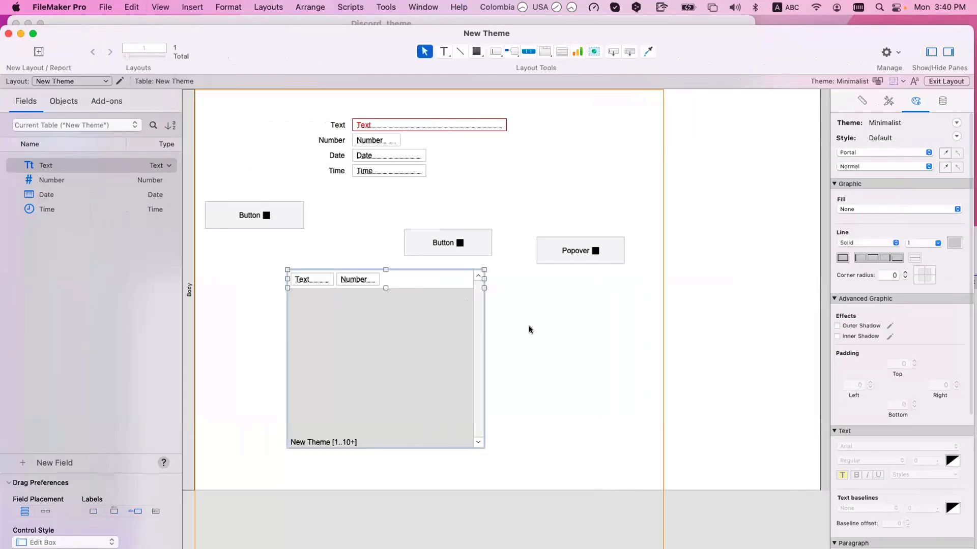
pyautogui.click(902, 167)
pyautogui.click(901, 151)
pyautogui.click(903, 164)
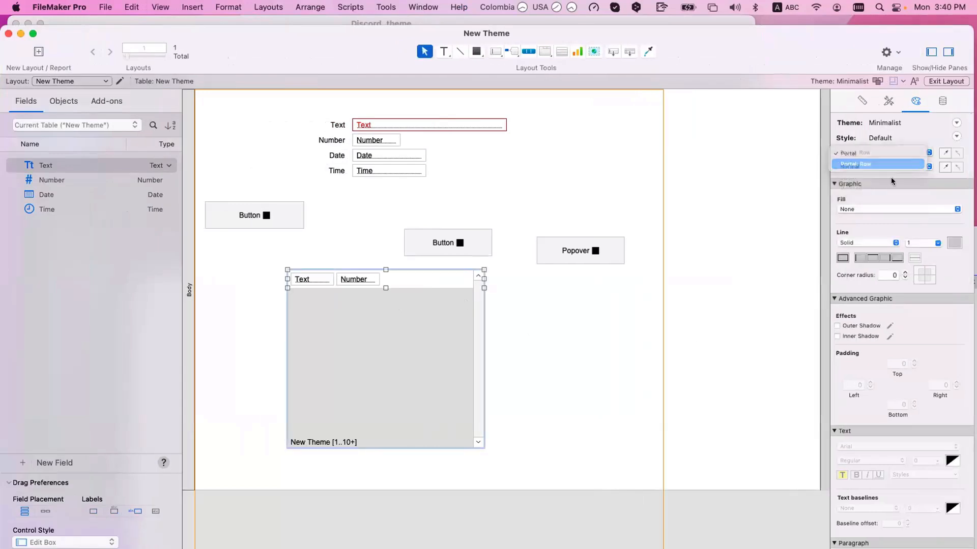
pyautogui.click(883, 168)
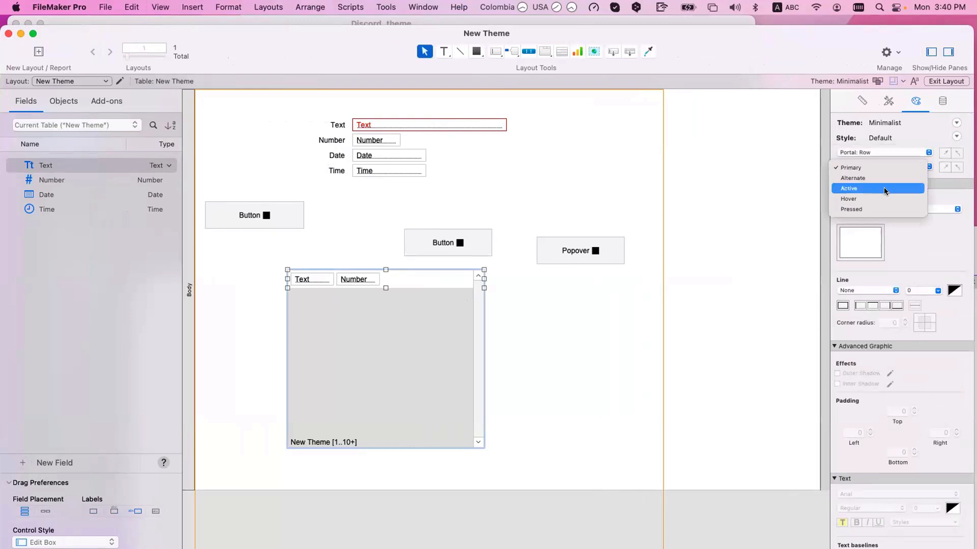
pyautogui.click(884, 187)
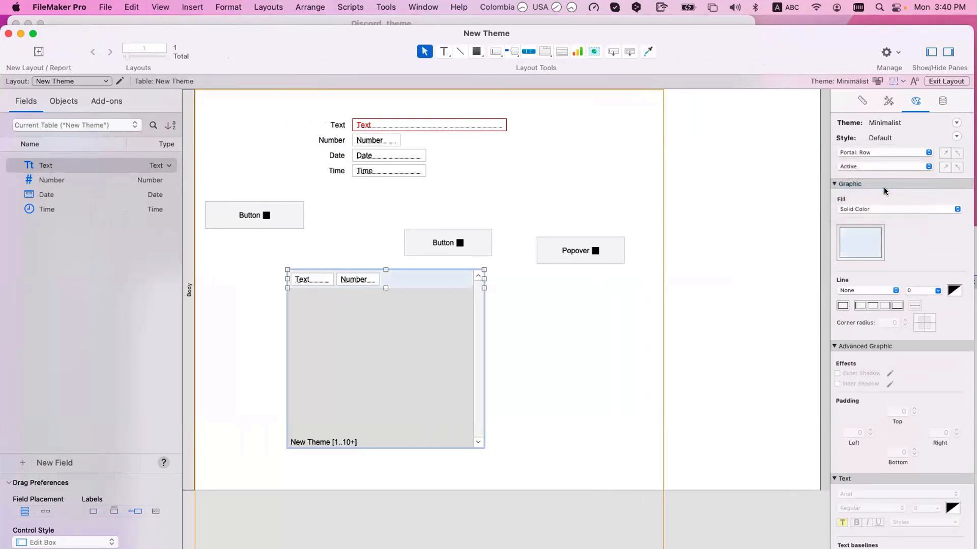
pyautogui.click(875, 164)
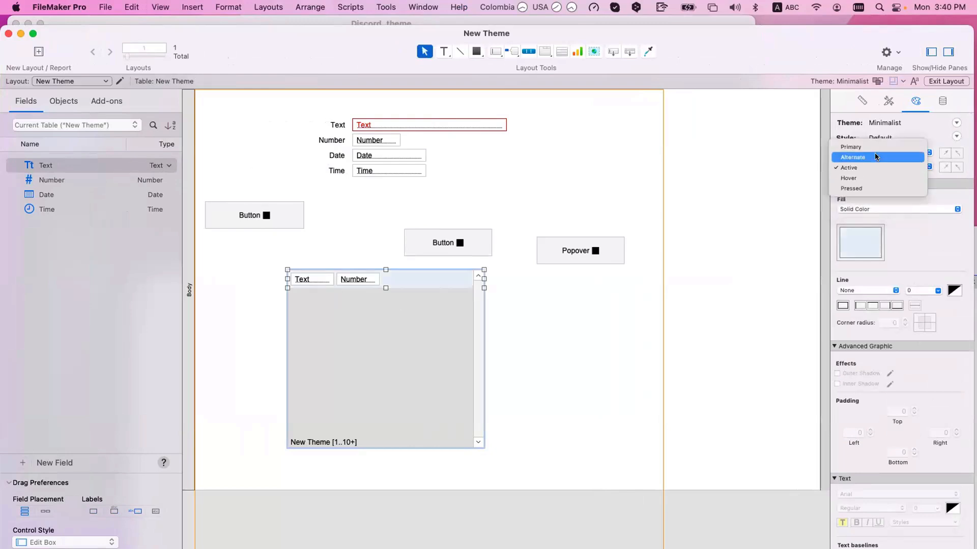
pyautogui.click(874, 153)
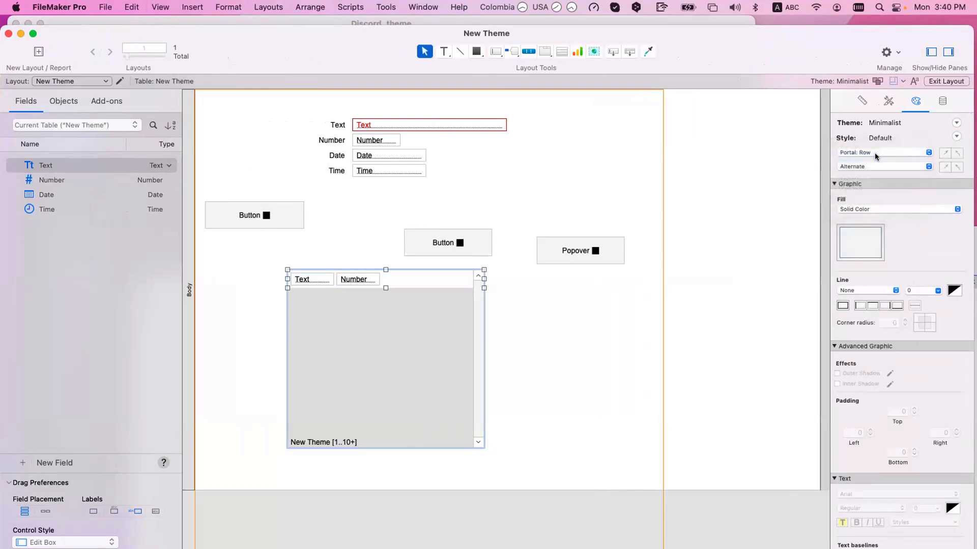
pyautogui.click(750, 334)
pyautogui.press('super+b')
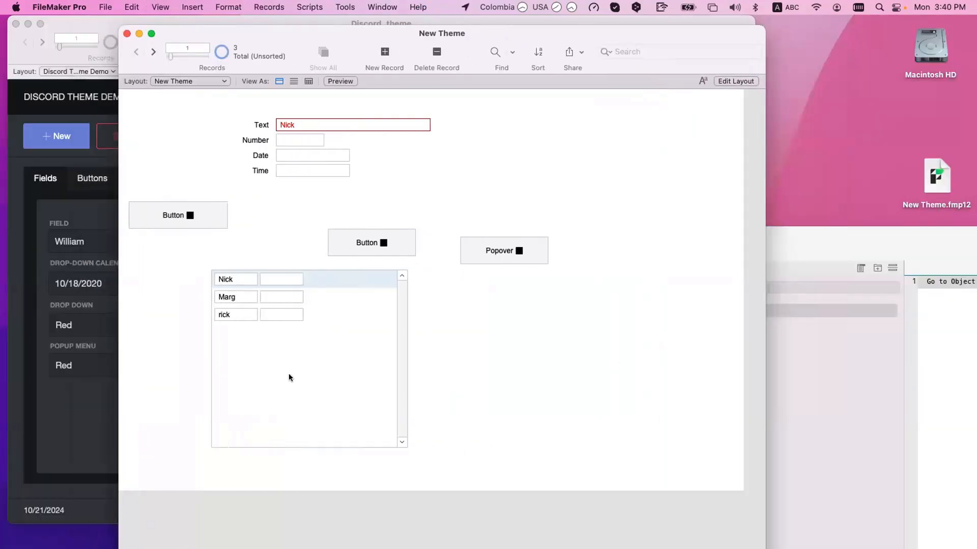
# Return to Layout mode and enable the alternate row state in the portal's setup
pyautogui.press('super+l')
pyautogui.doubleClick(379, 359)
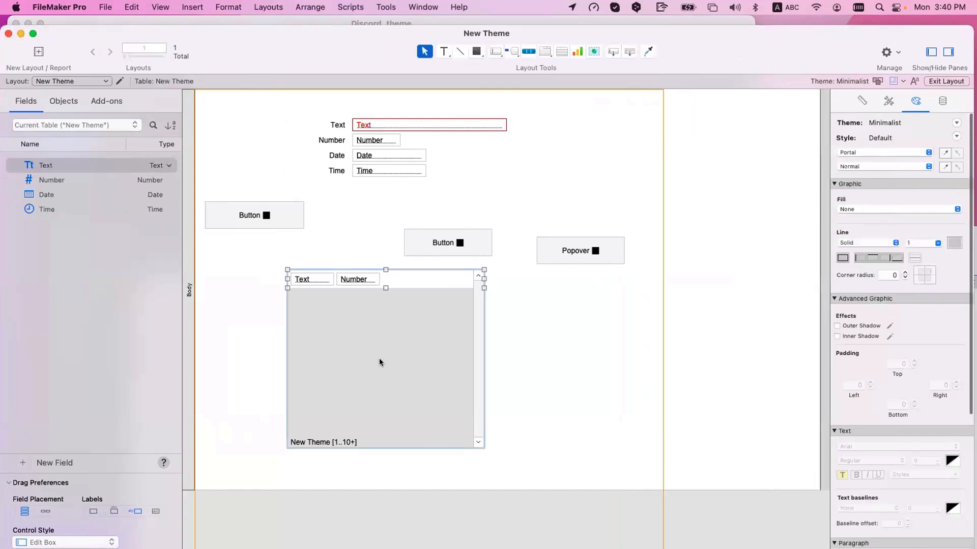
pyautogui.click(508, 275)
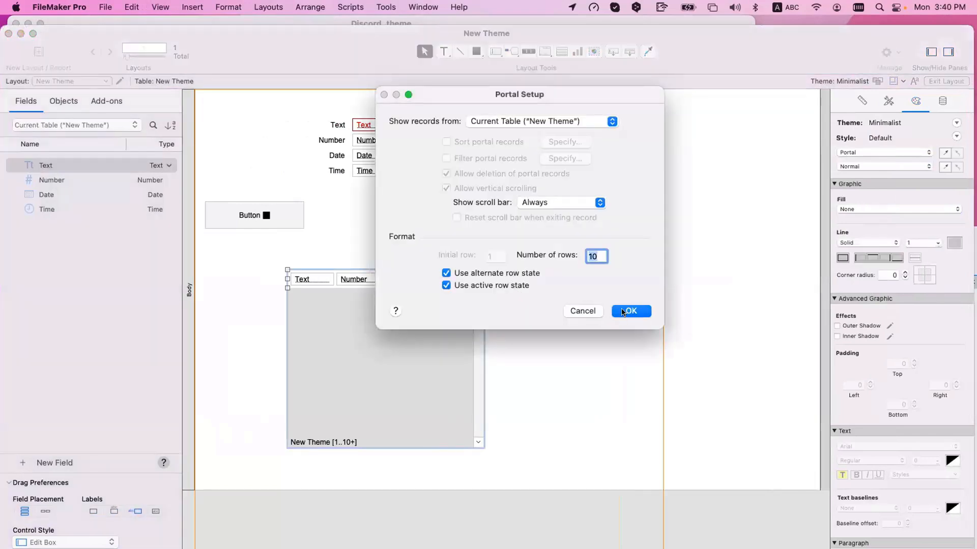
pyautogui.press('Return')
# Preview the alternating portal rows in Browse mode, select the second row, and return to Layout mode
pyautogui.press('super+b')
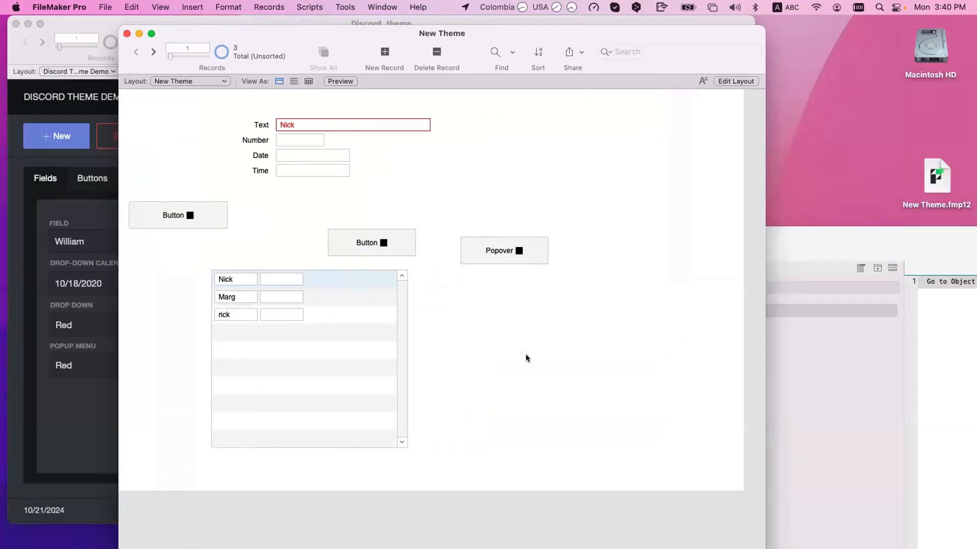
pyautogui.click(359, 297)
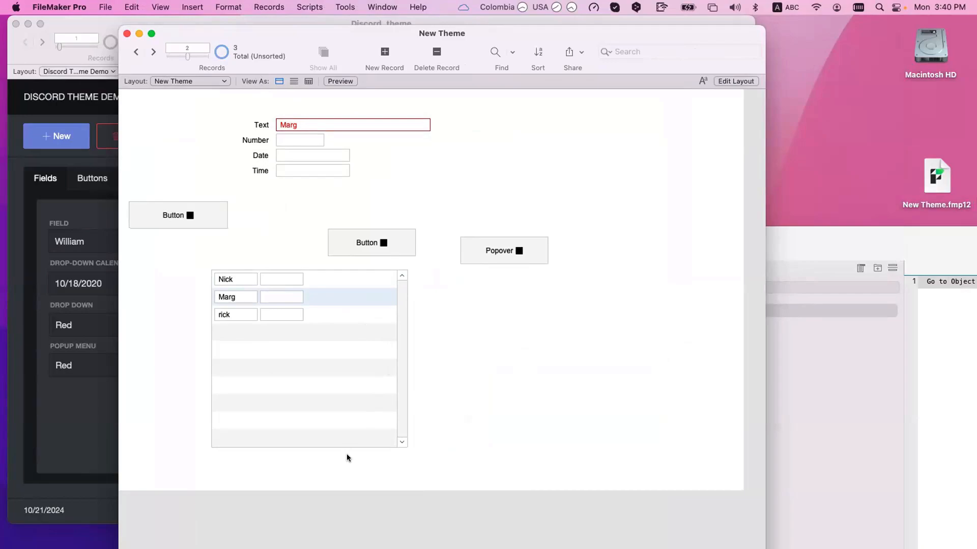
pyautogui.press('super+l')
pyautogui.hotkey('ctrl', 'Up')
# Move the portal down and to the left, under the first button
pyautogui.click(407, 337)
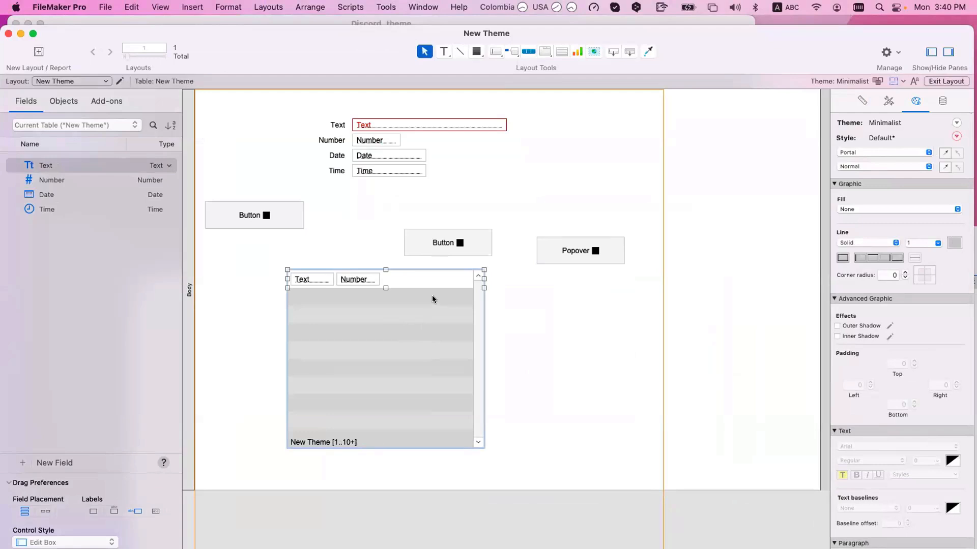
pyautogui.hscroll(1, 433, 297)
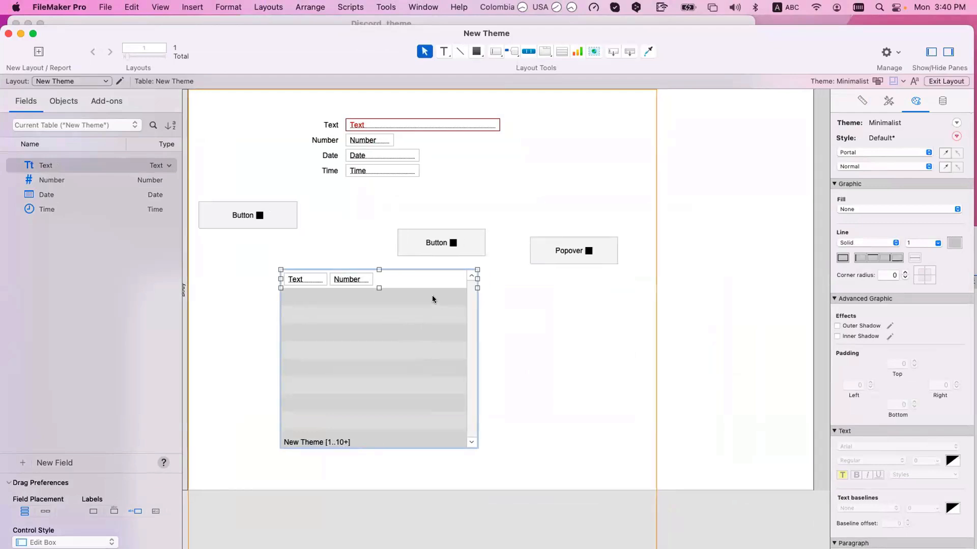
pyautogui.click(511, 306)
pyautogui.click(402, 298)
pyautogui.moveTo(402, 299); pyautogui.dragTo(337, 315)
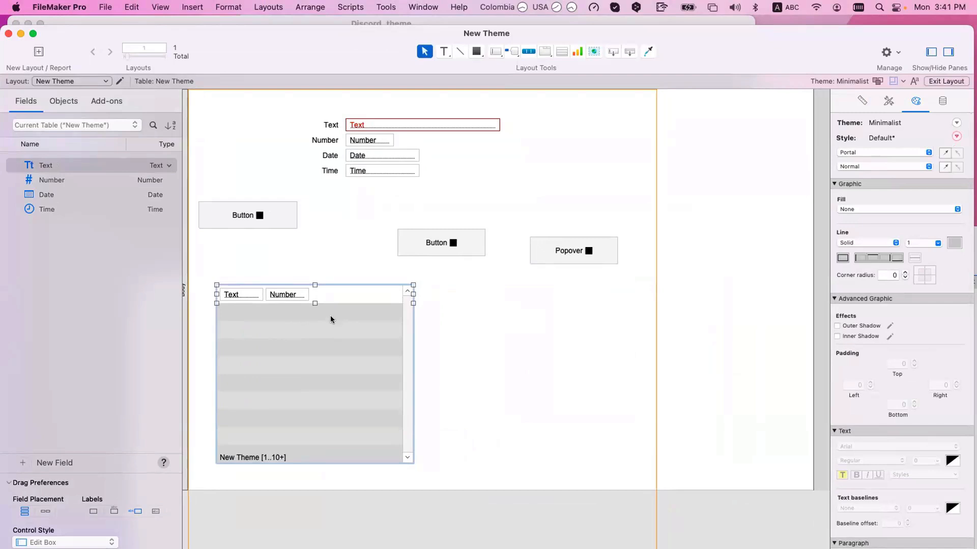
# Select the Text field, the Number field and the portal in turn to examine their individual styles
pyautogui.click(249, 294)
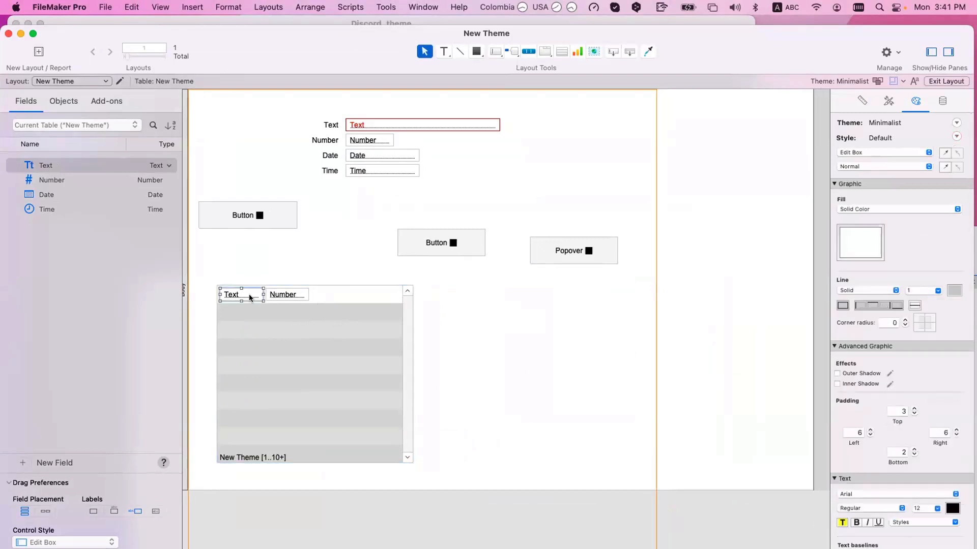
pyautogui.click(286, 297)
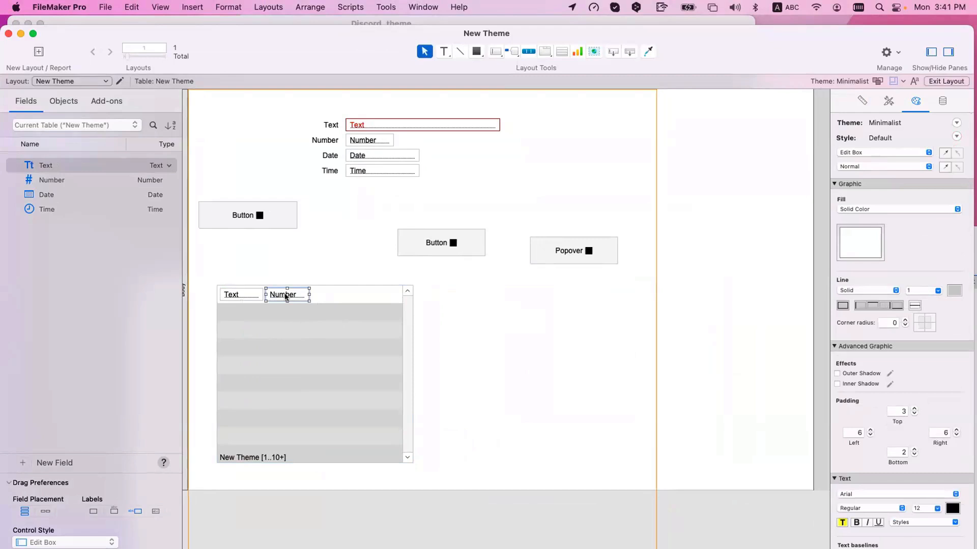
pyautogui.click(304, 331)
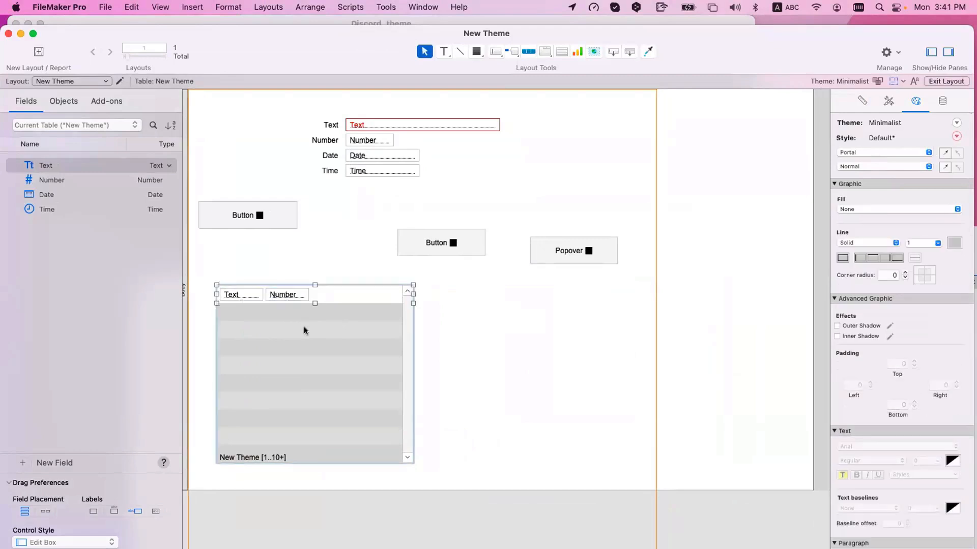
# Preview the moved portal in Browse mode and switch to the Discord_theme window
pyautogui.press('super+b')
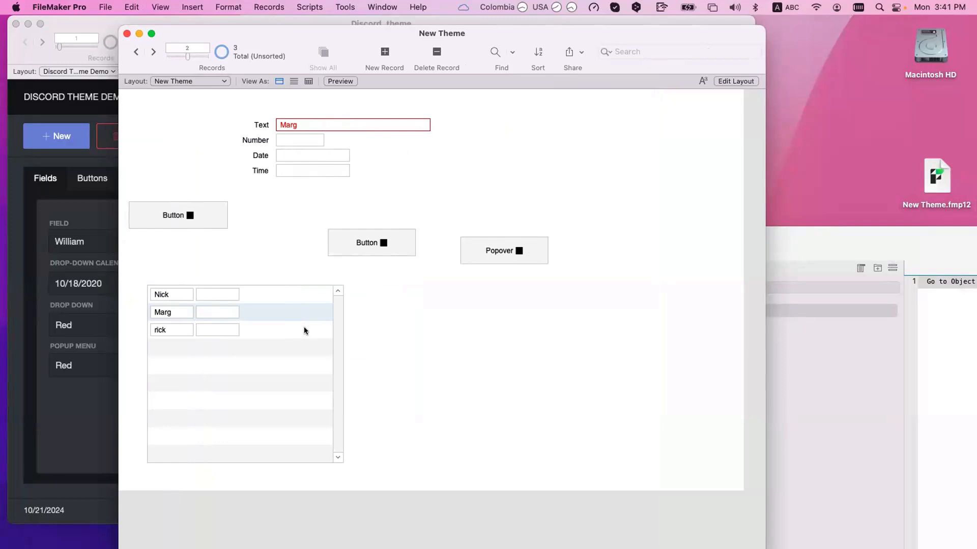
pyautogui.click(111, 196)
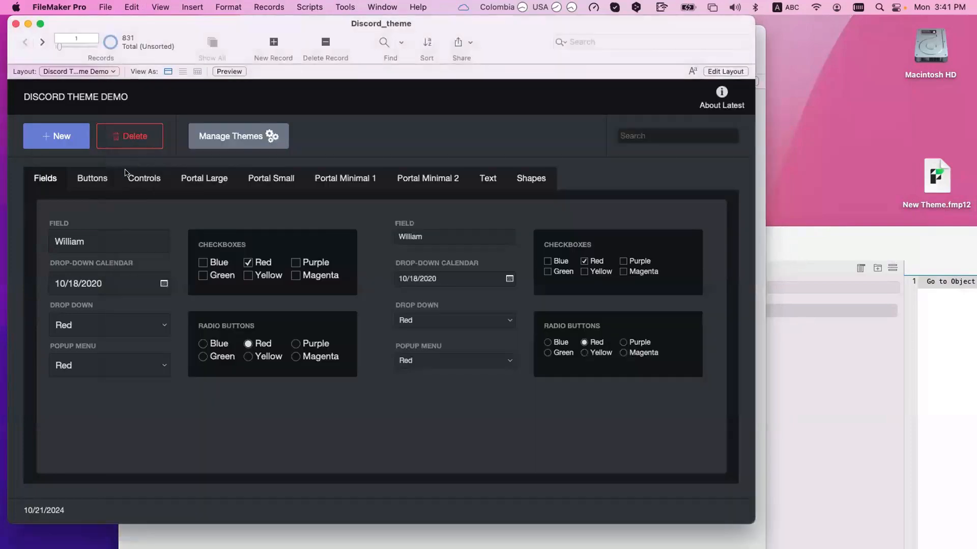
# Look through the Discord theme demo's Controls, Portal, Text and Buttons sections to examine their styled objects
pyautogui.click(151, 176)
pyautogui.click(232, 178)
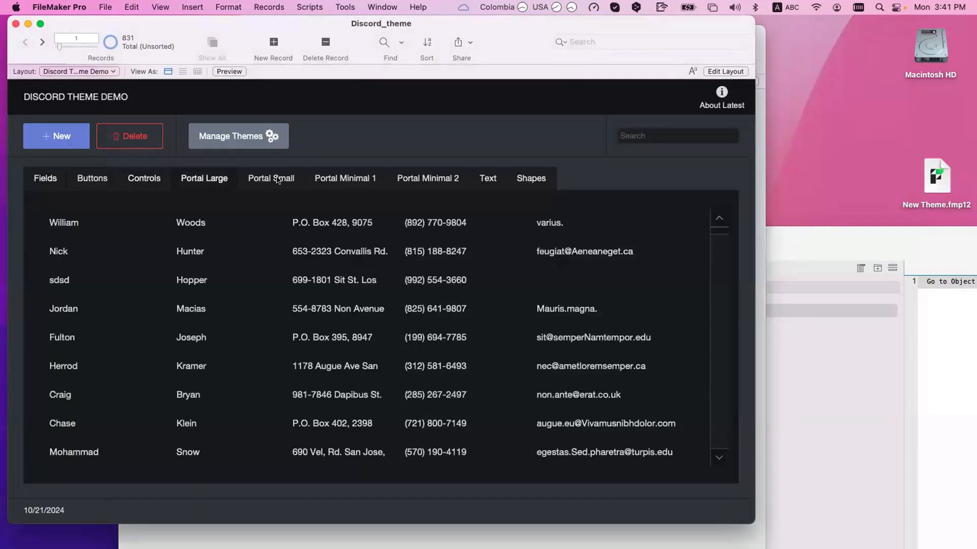
pyautogui.click(318, 174)
pyautogui.click(441, 180)
pyautogui.click(483, 177)
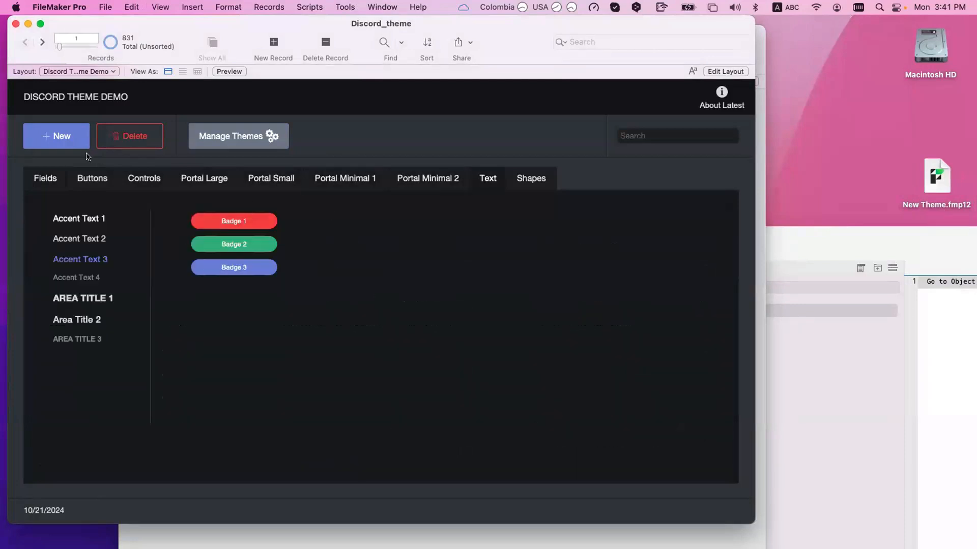
pyautogui.click(95, 180)
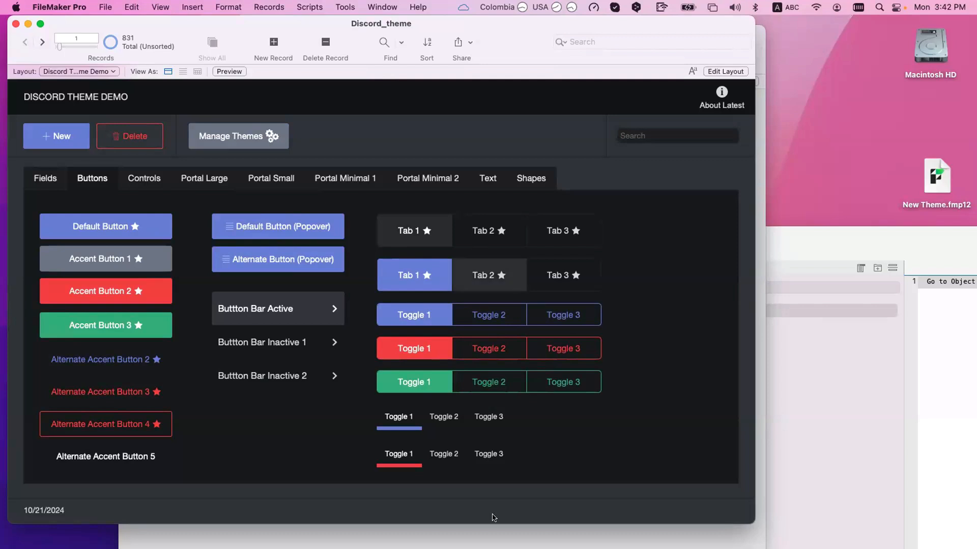
# Move the Discord_theme window aside and bring the New Theme layout forward in Layout mode
pyautogui.moveTo(238, 36); pyautogui.dragTo(306, 343)
pyautogui.click(307, 206)
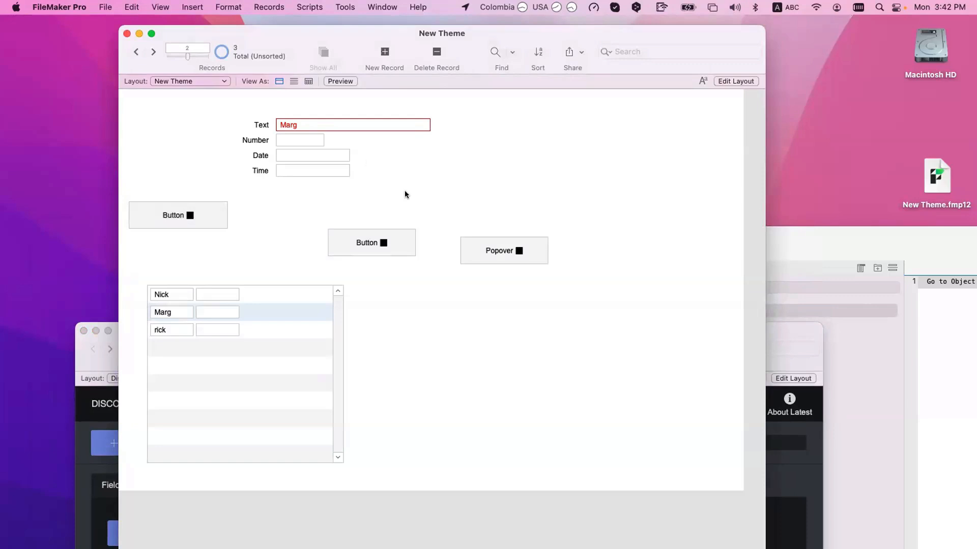
pyautogui.press('super+l')
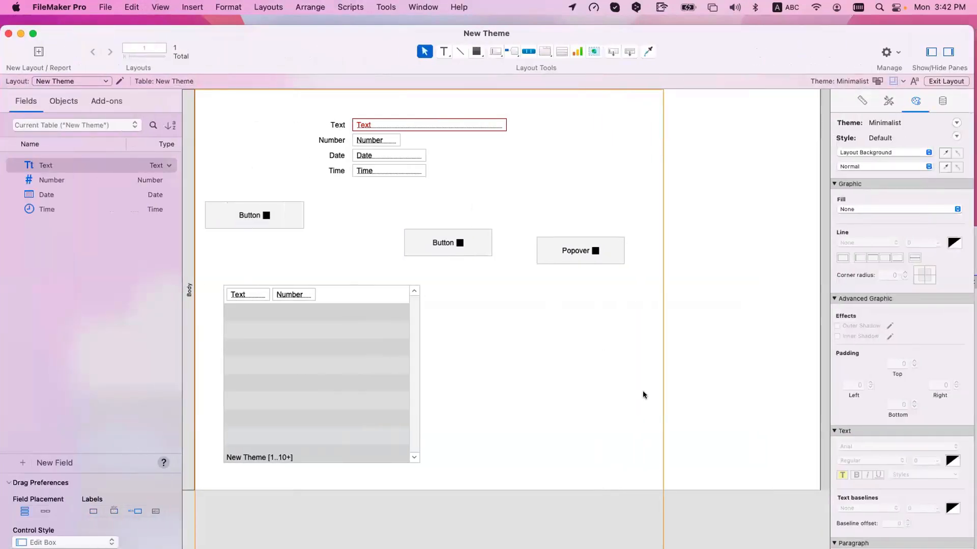
# Delete all objects from the New Theme layout and place a single Text field with its label near the top
pyautogui.moveTo(663, 421); pyautogui.dragTo(193, 104)
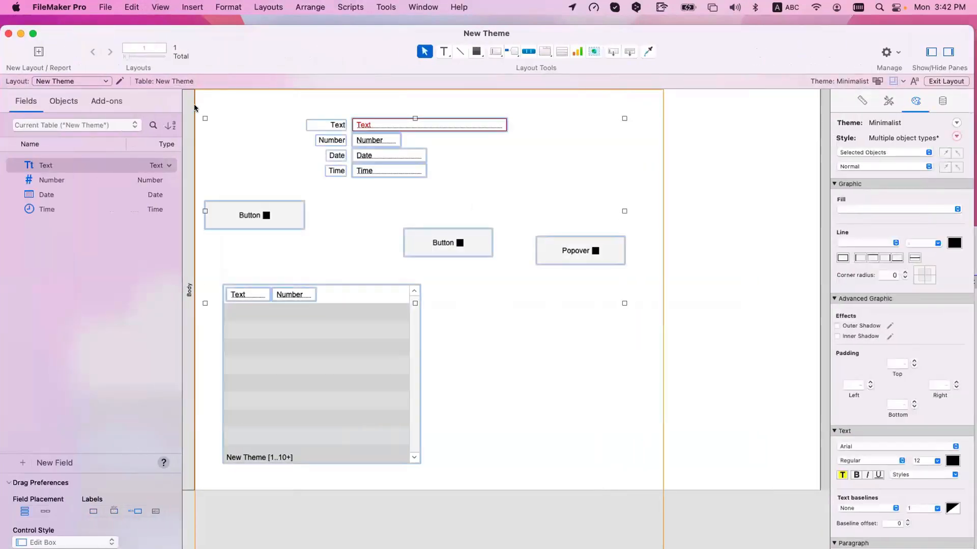
pyautogui.press('Delete')
pyautogui.moveTo(55, 164); pyautogui.dragTo(374, 150)
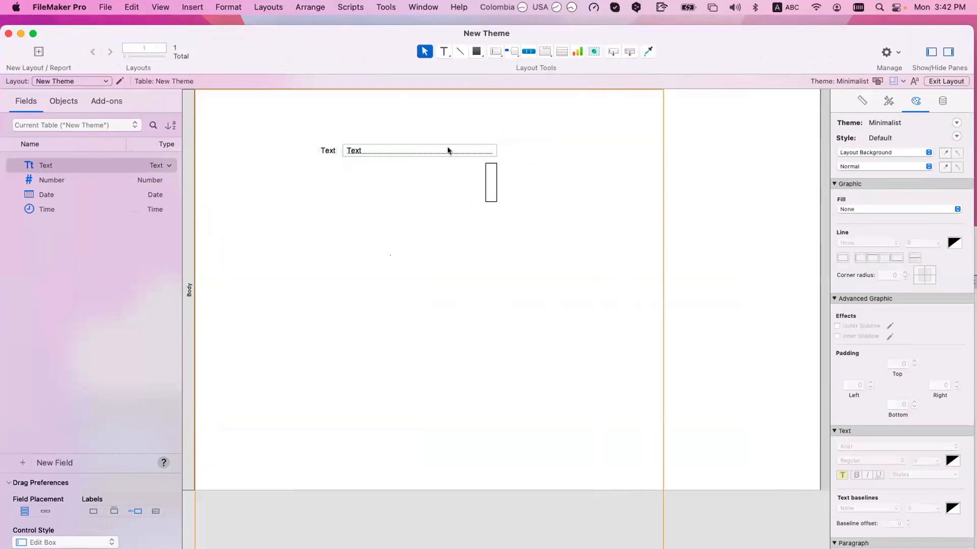
pyautogui.click(462, 151)
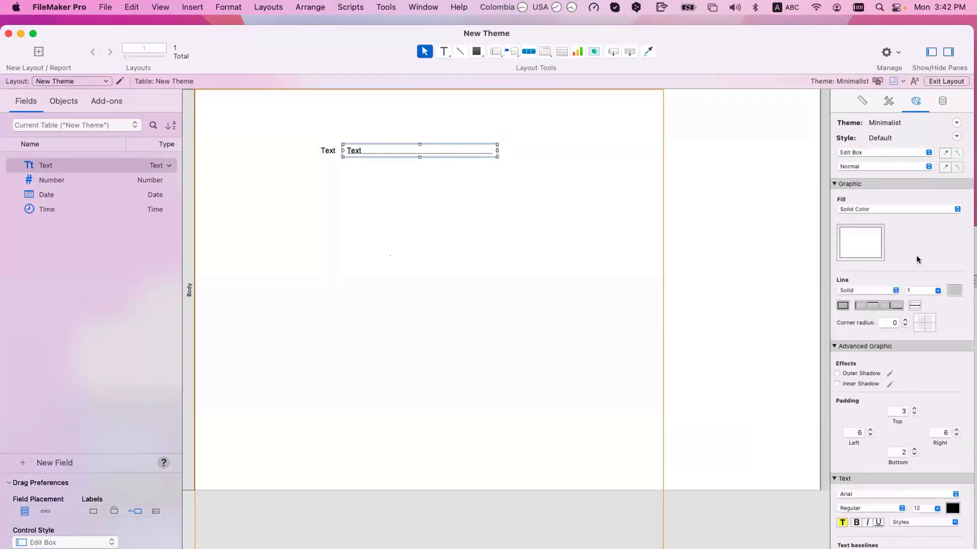
# Remove the Text field's Normal border, give its In Focus state a solid 1 pt blue border on all sides, and save the layout
pyautogui.click(886, 166)
pyautogui.click(865, 195)
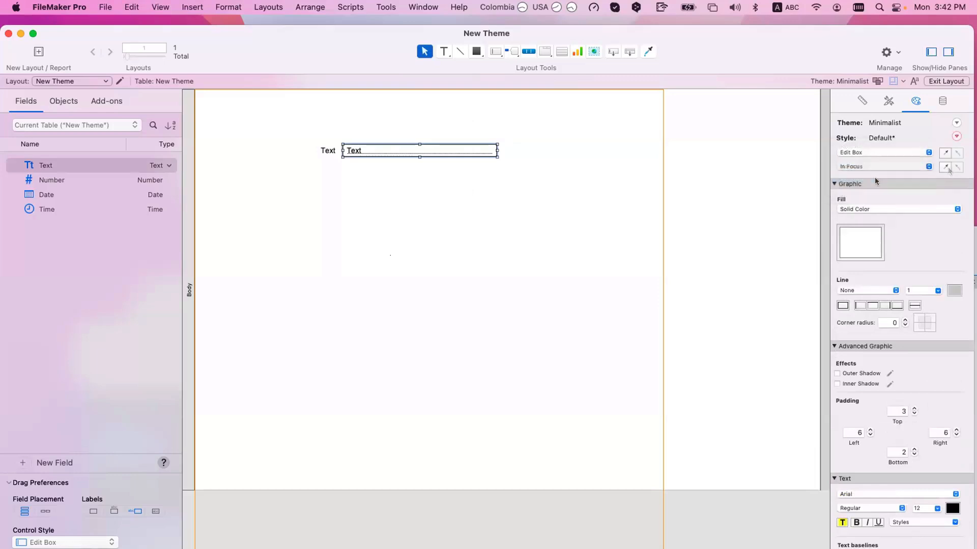
pyautogui.click(843, 305)
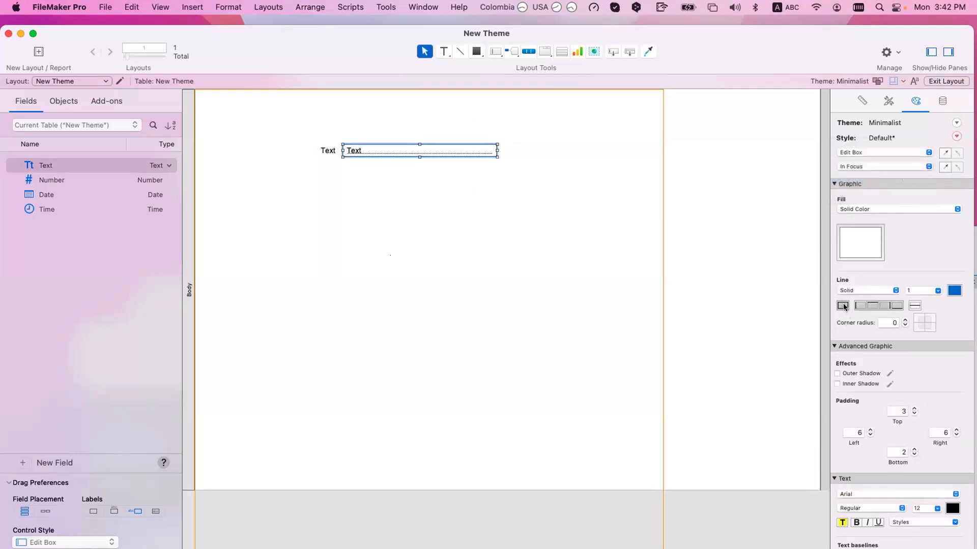
pyautogui.press('super+s')
pyautogui.click(610, 192)
# Set the Text field's Normal state fill to transparent
pyautogui.click(448, 152)
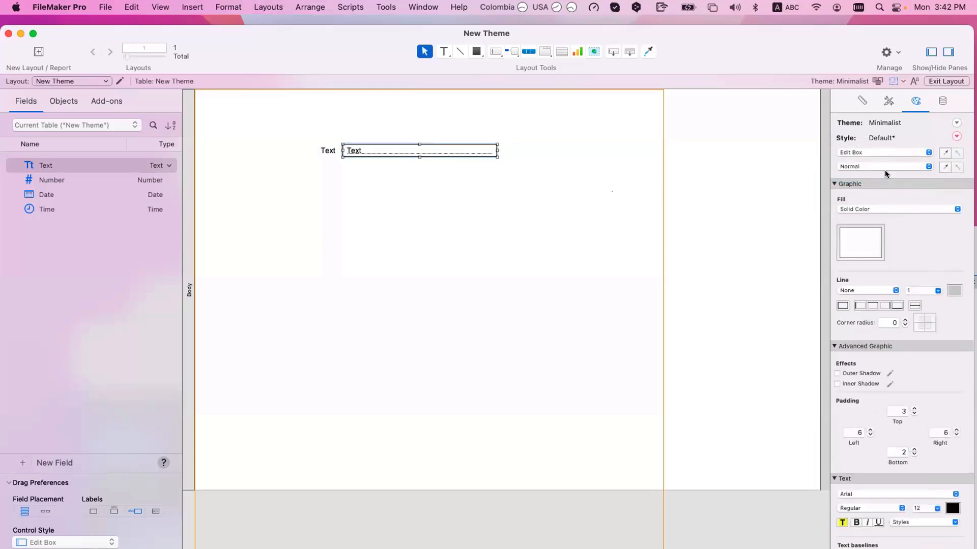
pyautogui.click(859, 244)
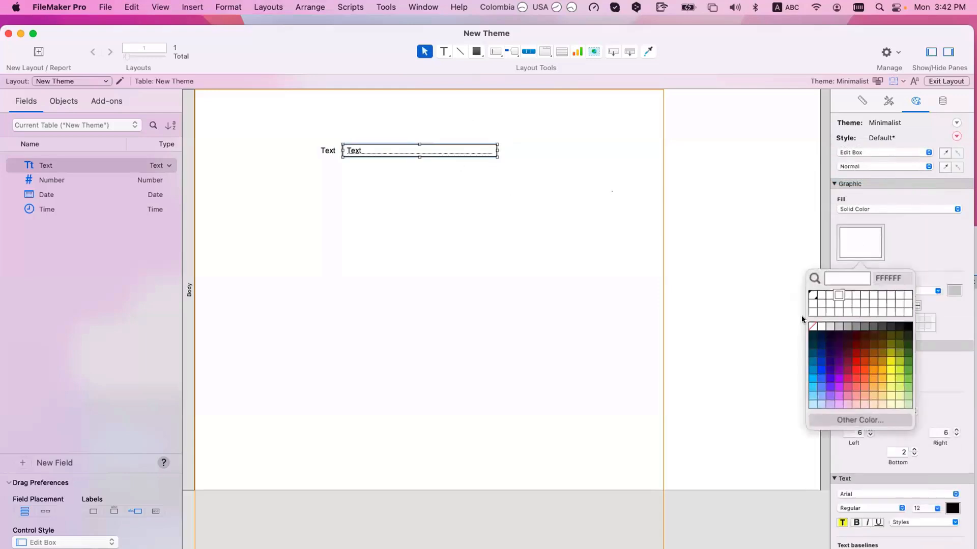
pyautogui.click(809, 325)
# Set the Text field's In Focus state fill to white
pyautogui.click(857, 173)
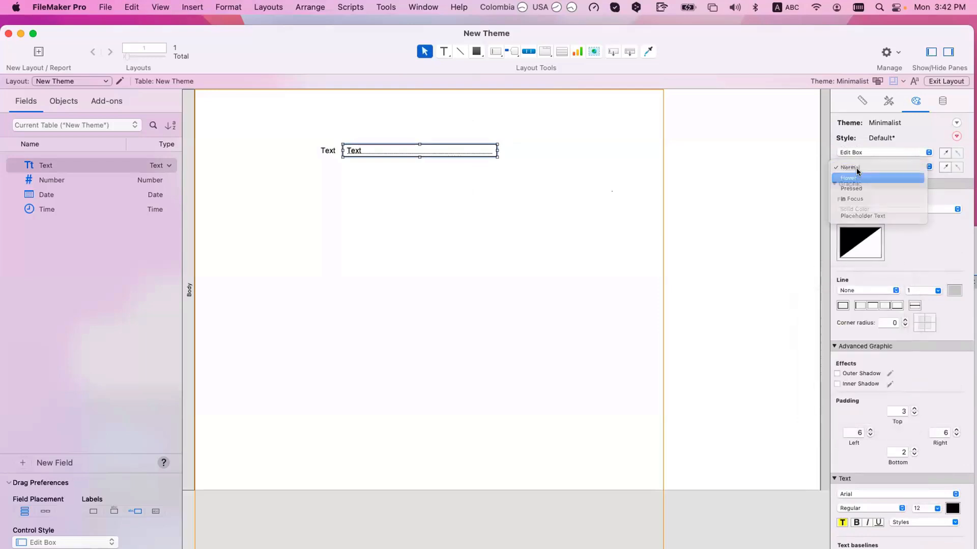
pyautogui.click(858, 187)
pyautogui.click(859, 168)
pyautogui.click(861, 177)
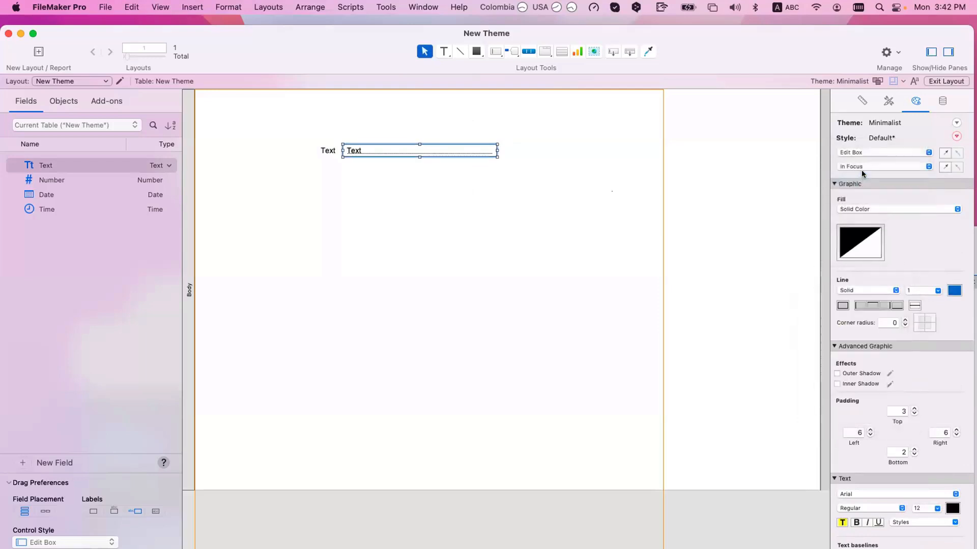
pyautogui.click(865, 244)
pyautogui.click(822, 325)
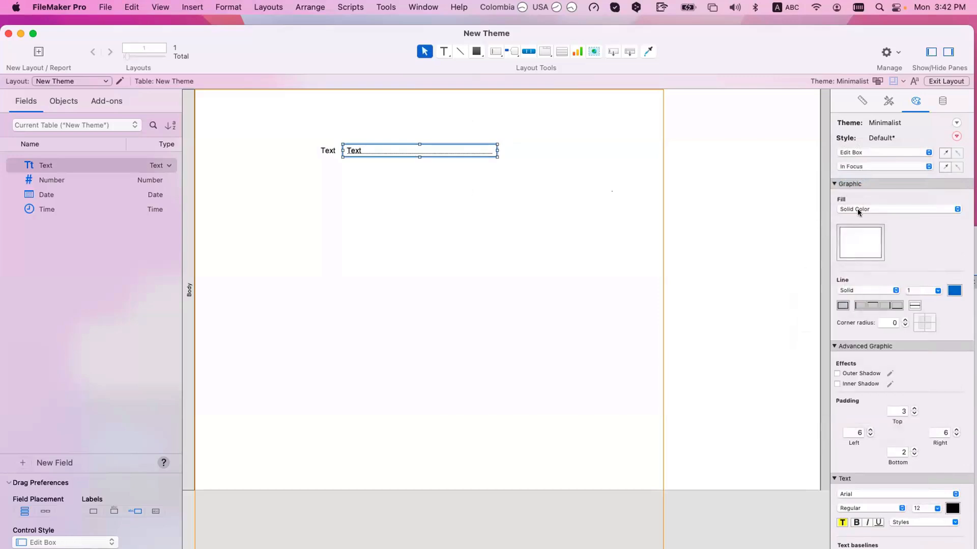
pyautogui.click(739, 174)
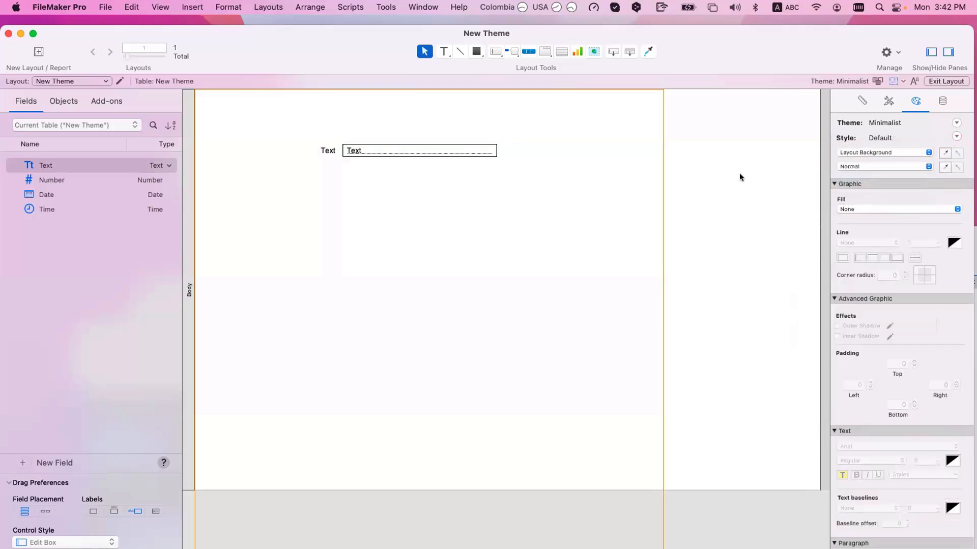
# Set the Text field's corner radius to 4 in the Normal state
pyautogui.click(461, 150)
pyautogui.click(902, 319)
pyautogui.click(902, 319)
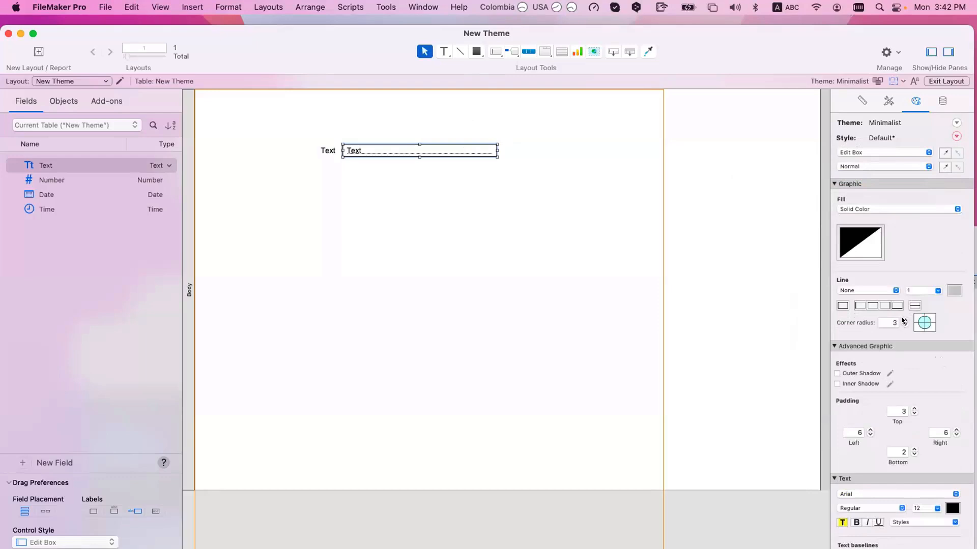
pyautogui.click(902, 319)
pyautogui.click(902, 319)
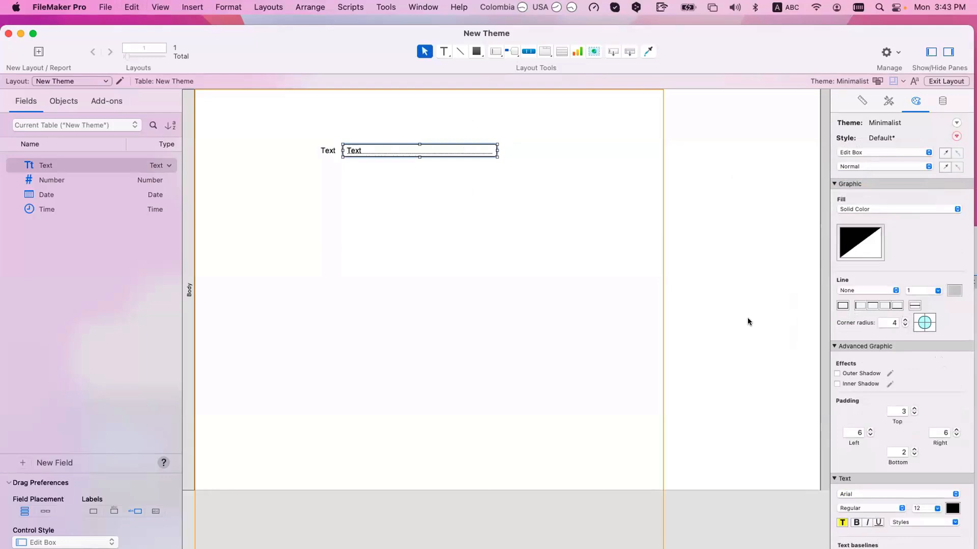
# Undo the Text field's corner radius changes and its white In Focus fill
pyautogui.press('super+z')
pyautogui.press('super+z')
pyautogui.press('super+z')
pyautogui.press('super+z')
pyautogui.press('super+z')
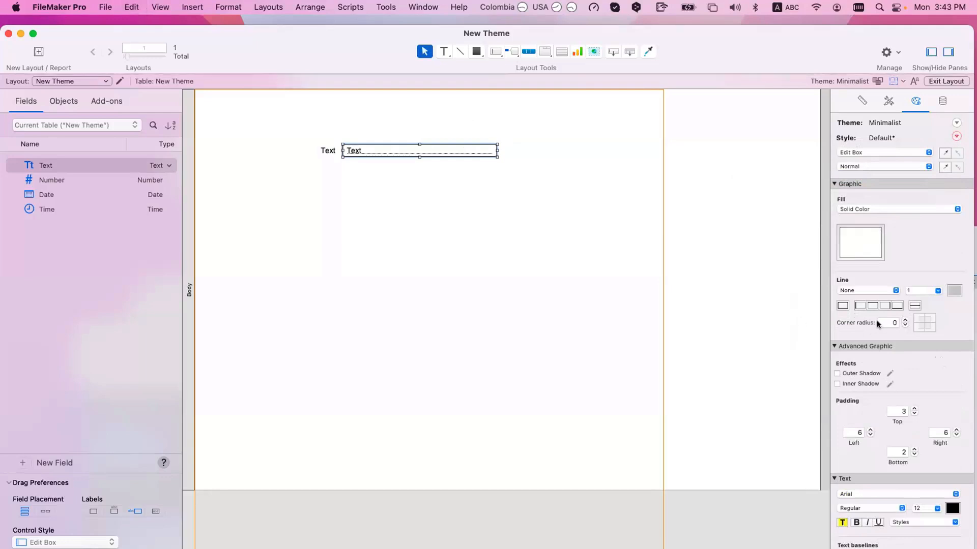
pyautogui.press('super+z')
# Apply a white fill to the Text field's In Focus state and deselect the field
pyautogui.click(862, 163)
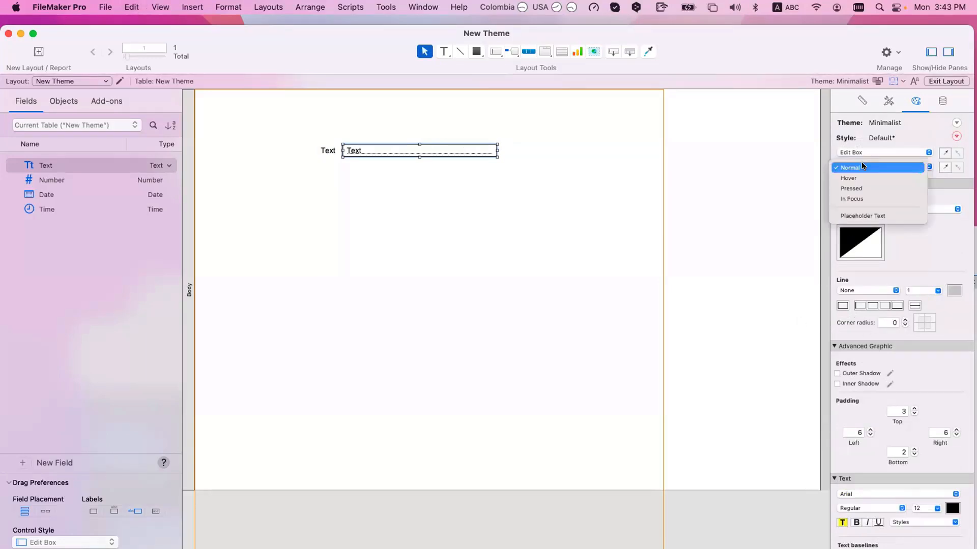
pyautogui.click(865, 199)
pyautogui.click(870, 248)
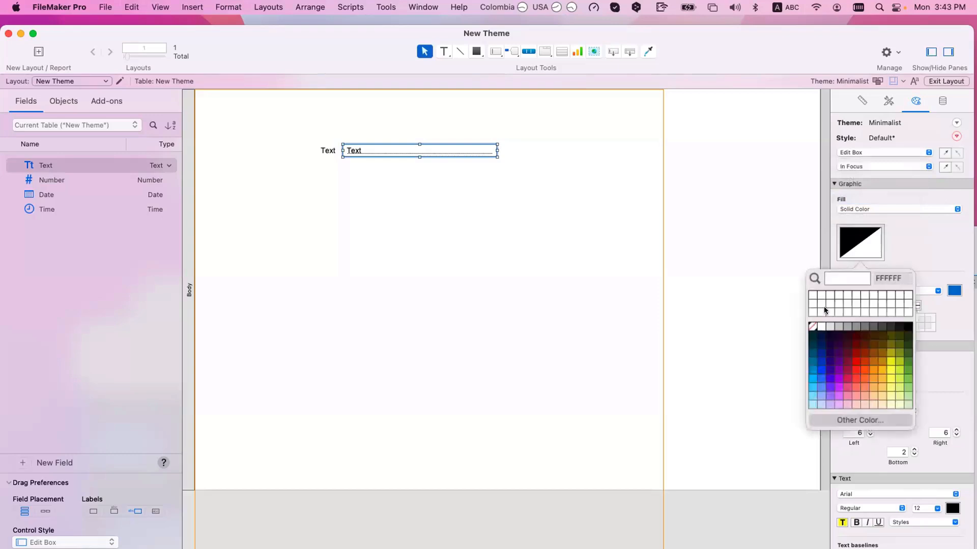
pyautogui.click(816, 326)
pyautogui.click(662, 279)
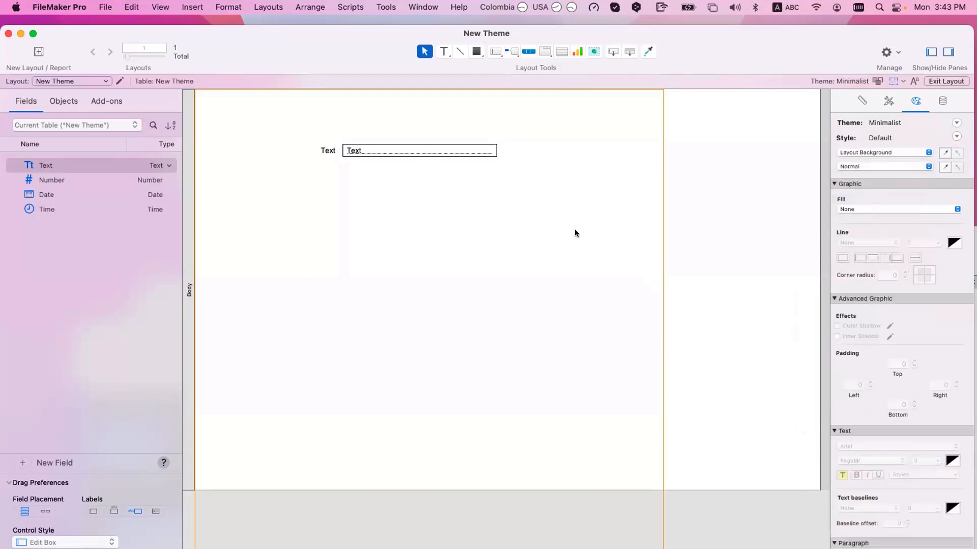
# Set the corner radius of the Text field's Normal state to 5
pyautogui.click(471, 151)
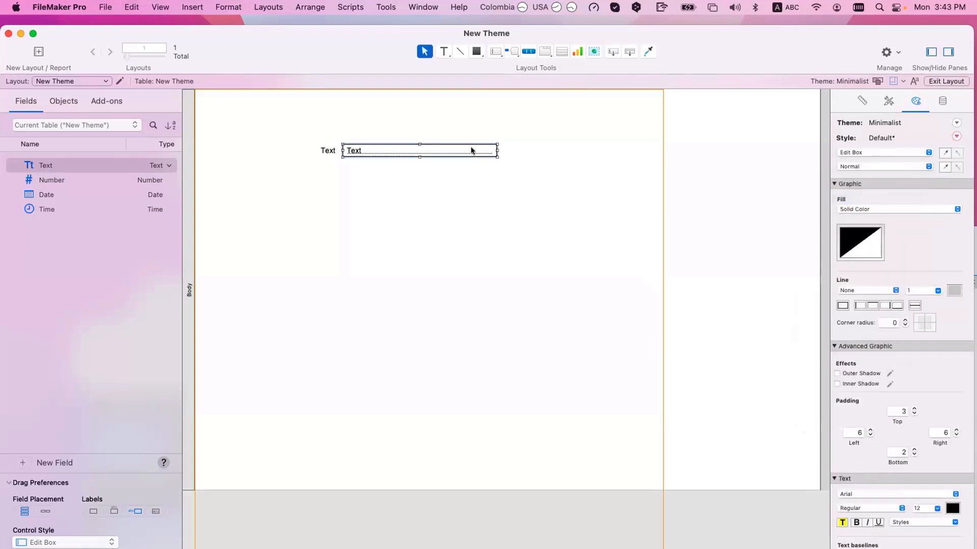
pyautogui.click(873, 168)
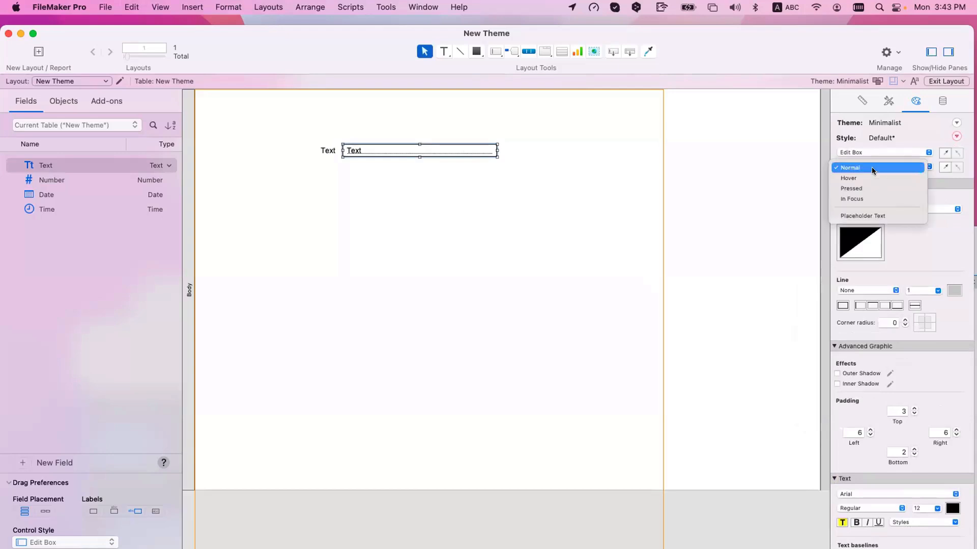
pyautogui.click(873, 168)
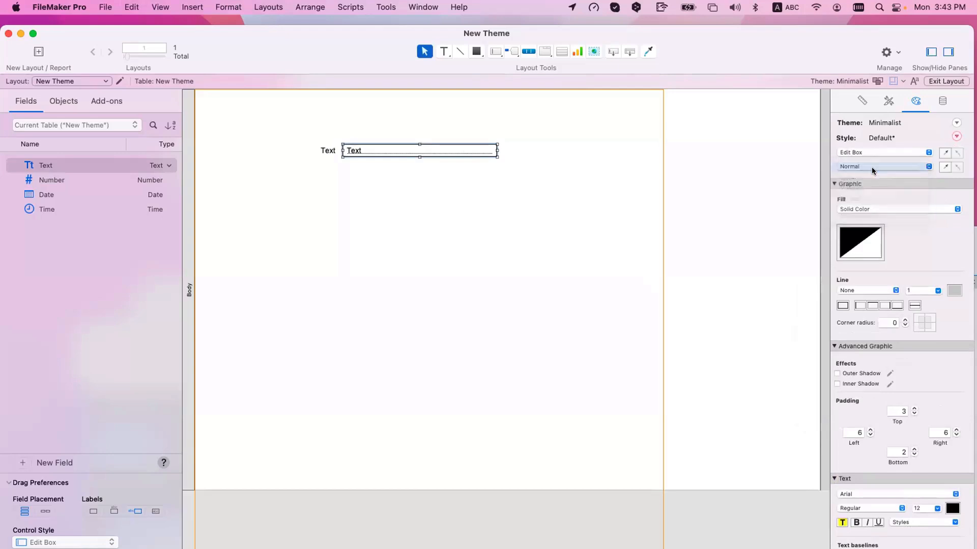
pyautogui.click(902, 319)
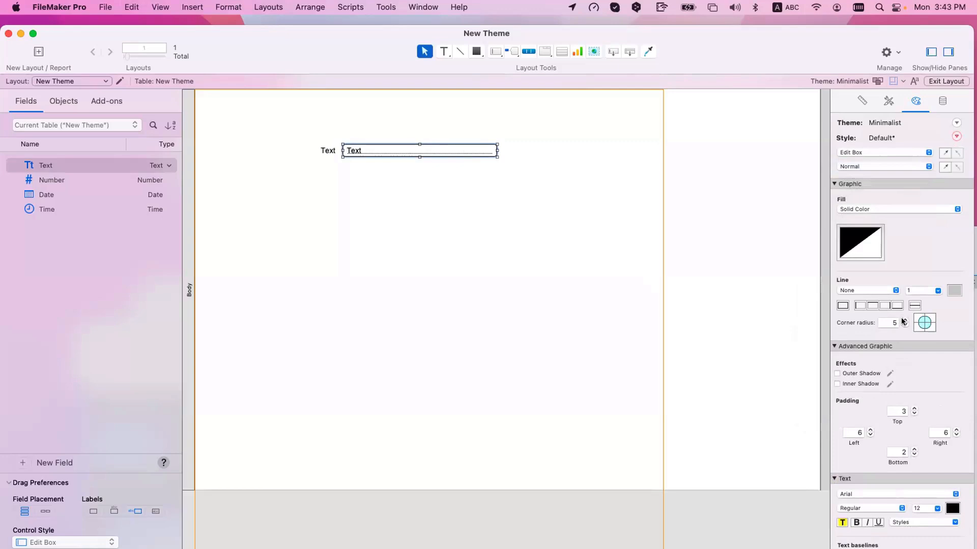
pyautogui.click(417, 139)
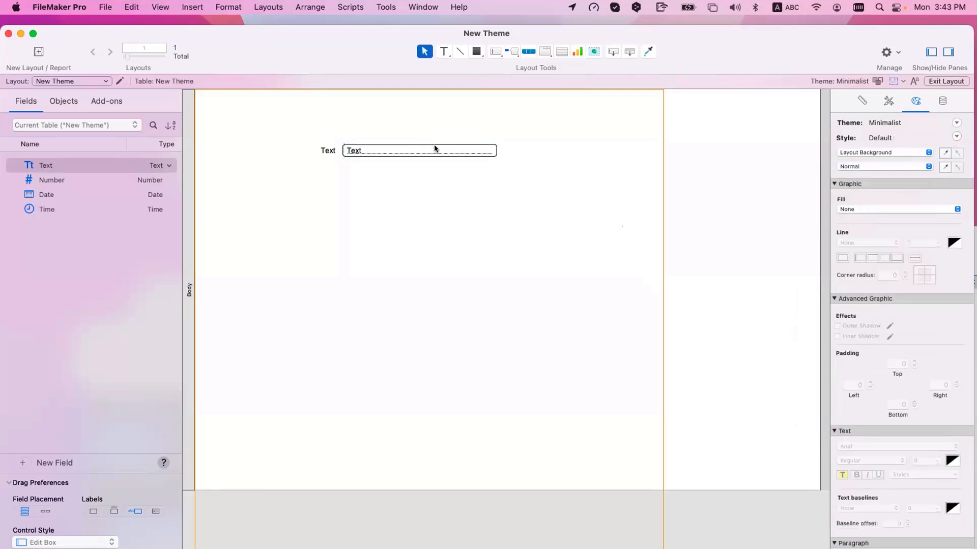
# Examine the Text field's Hover, Pressed and In Focus states to check how the corner radius carries over
pyautogui.click(434, 148)
pyautogui.click(862, 167)
pyautogui.click(858, 178)
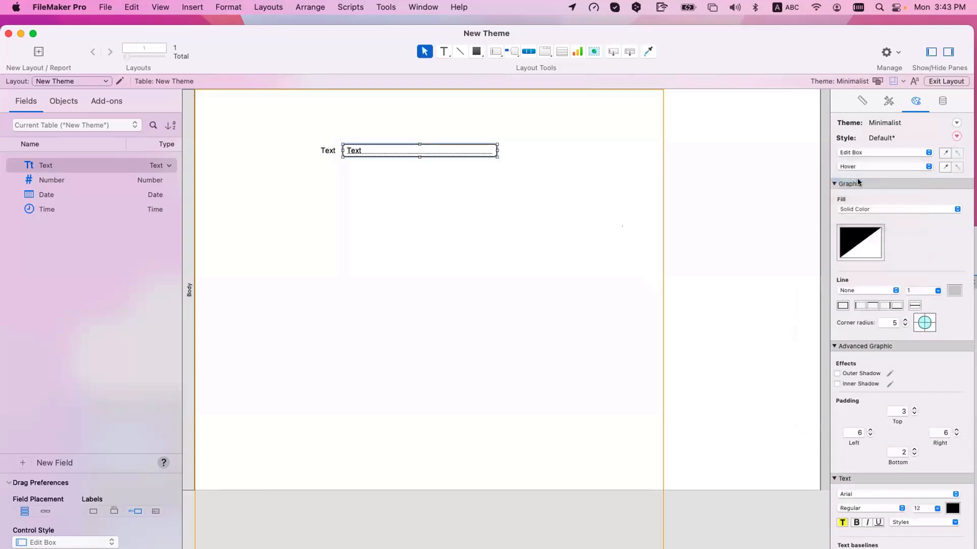
pyautogui.click(857, 167)
pyautogui.click(857, 177)
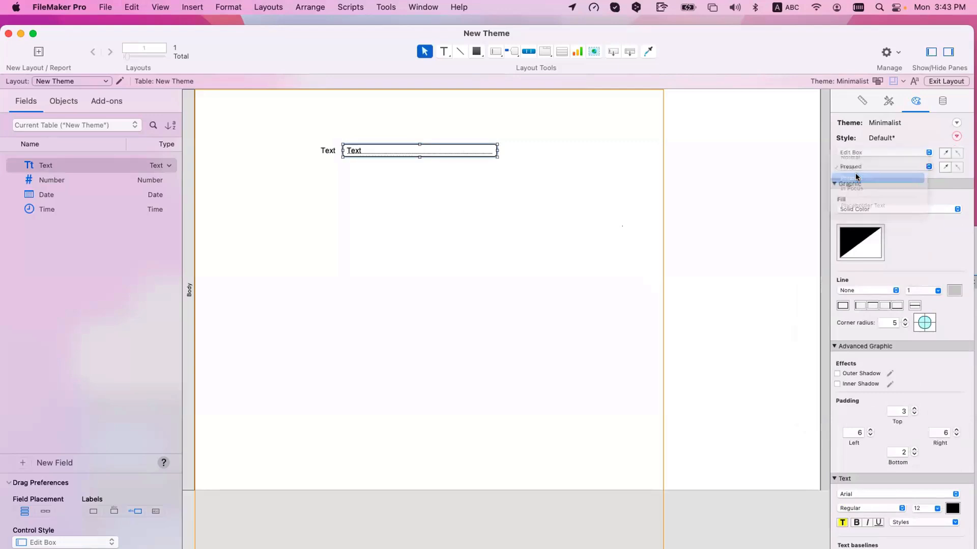
pyautogui.click(862, 167)
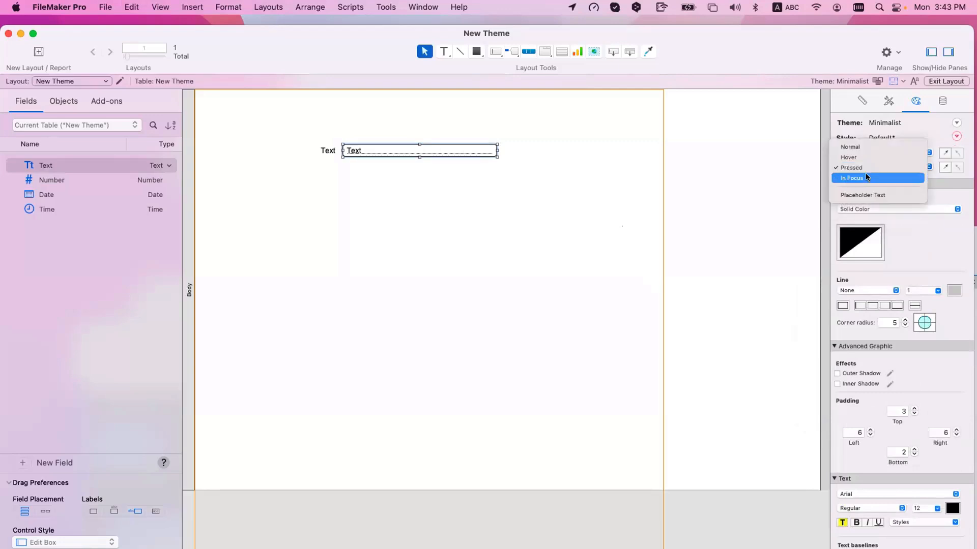
pyautogui.click(866, 176)
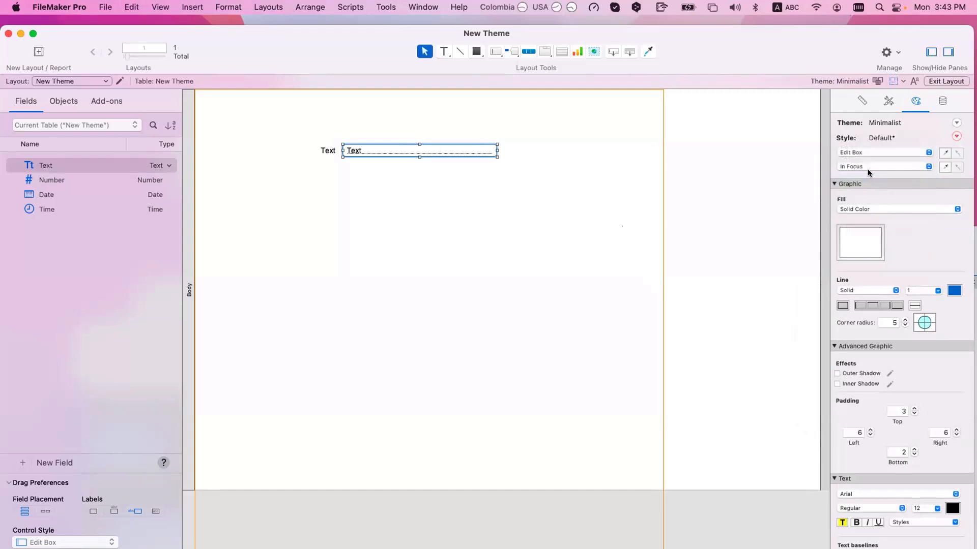
pyautogui.click(868, 168)
pyautogui.click(856, 164)
pyautogui.click(856, 165)
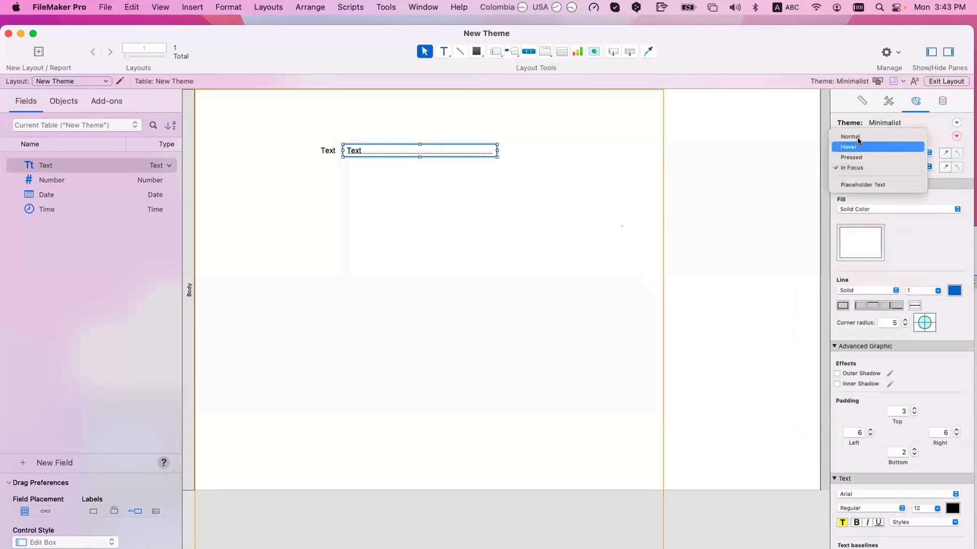
# Reset the corner radius of the Text field's Normal state to 0
pyautogui.click(865, 136)
pyautogui.click(905, 326)
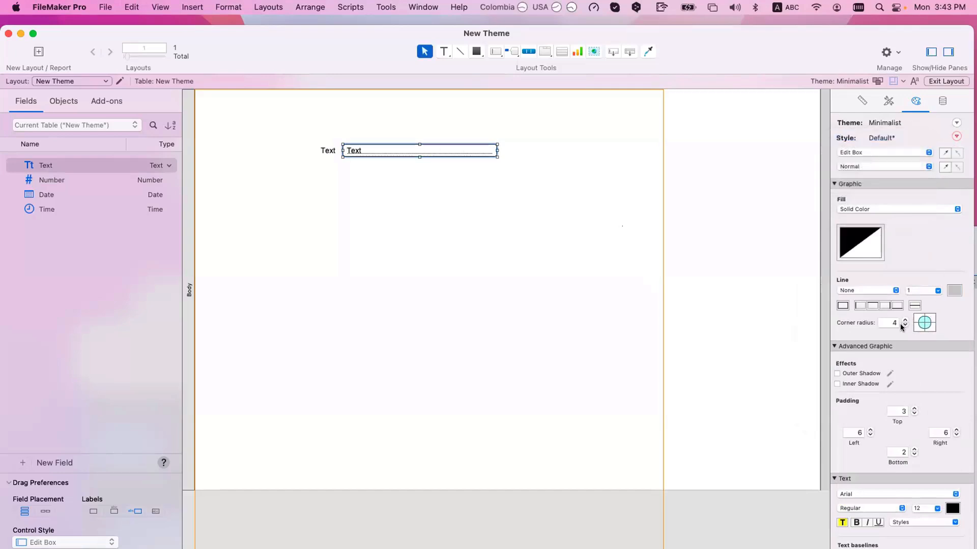
pyautogui.click(904, 326)
pyautogui.click(905, 325)
pyautogui.click(905, 326)
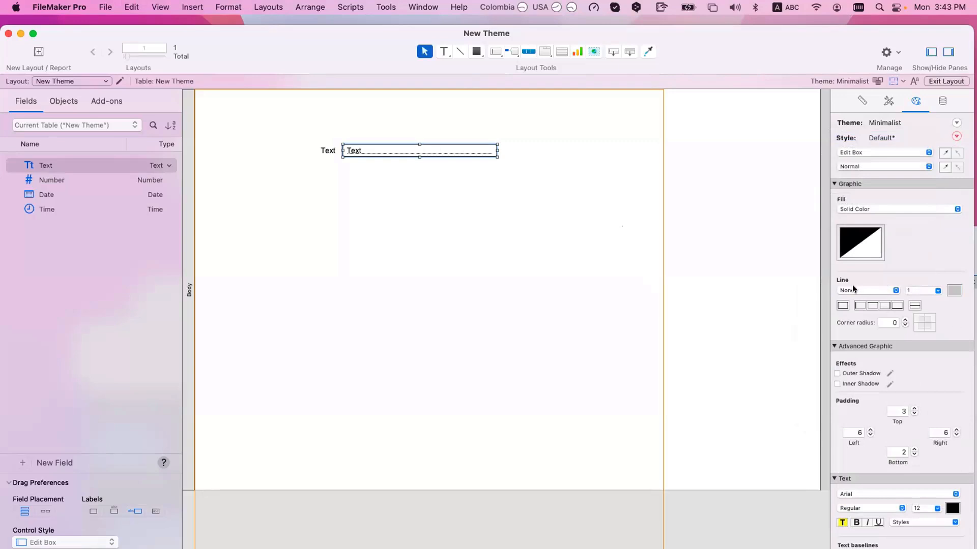
# Examine the Text field's Hover, Pressed and In Focus states to check their corner radius after the reset
pyautogui.click(881, 166)
pyautogui.click(882, 178)
pyautogui.click(881, 167)
pyautogui.click(882, 178)
pyautogui.click(880, 166)
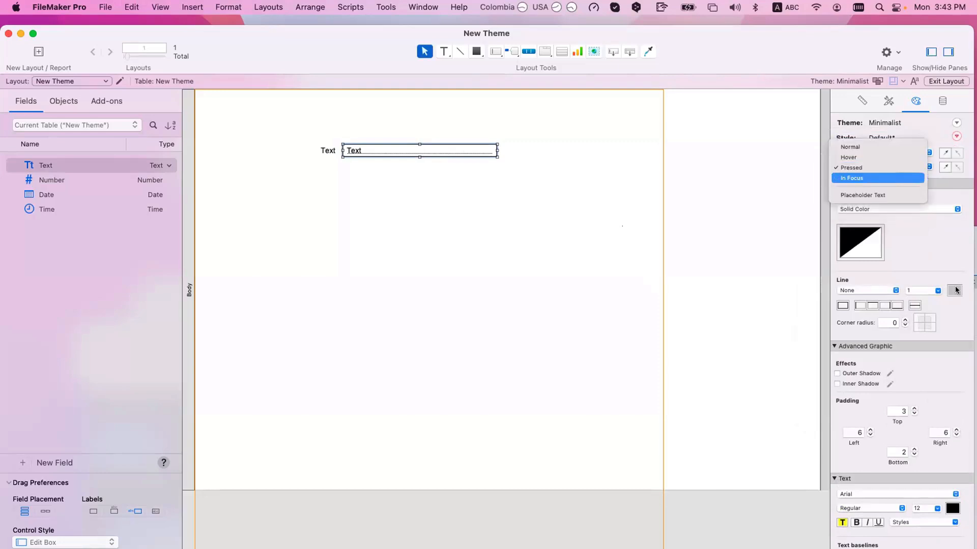
pyautogui.click(882, 177)
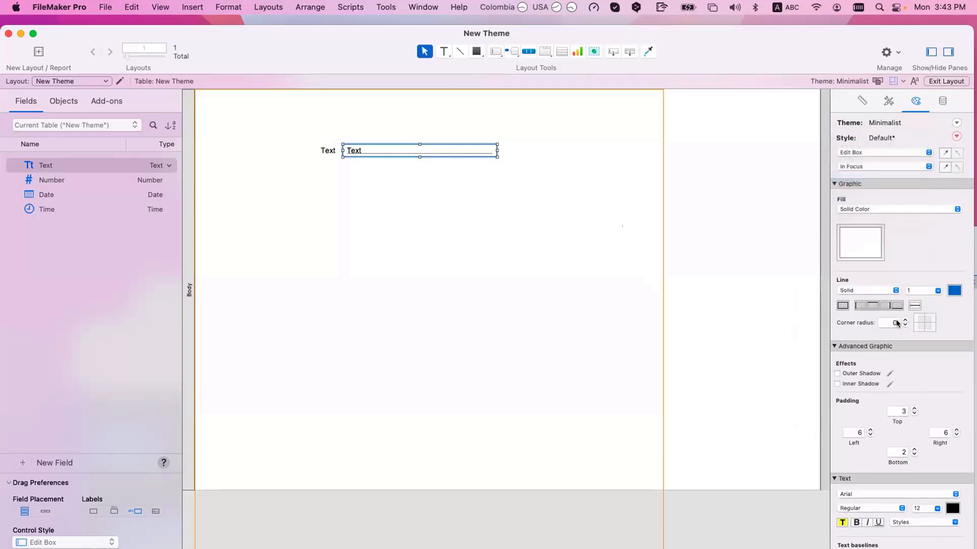
# Set the corner radius of the Text field's Normal state to 5 and review it in the Hover, Pressed and In Focus states
pyautogui.click(847, 166)
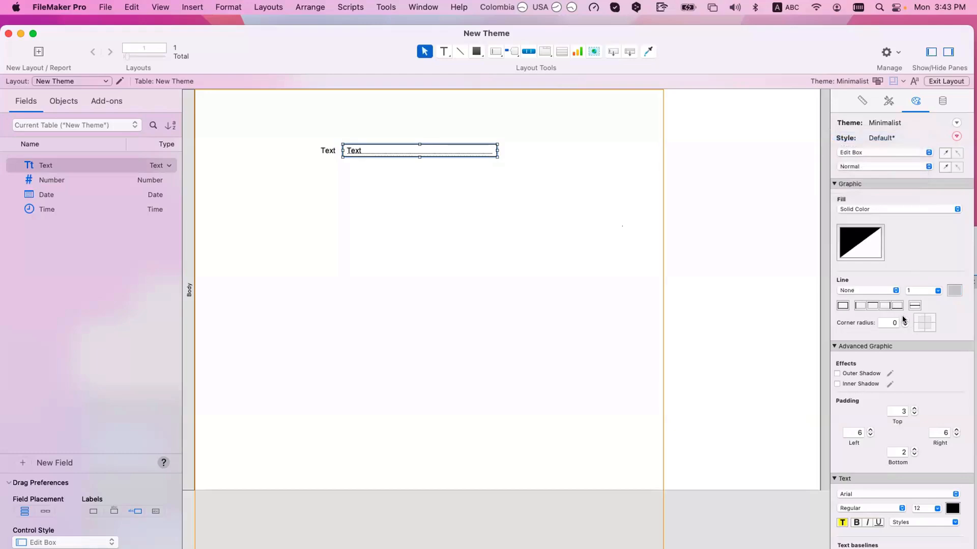
pyautogui.click(904, 320)
pyautogui.click(843, 167)
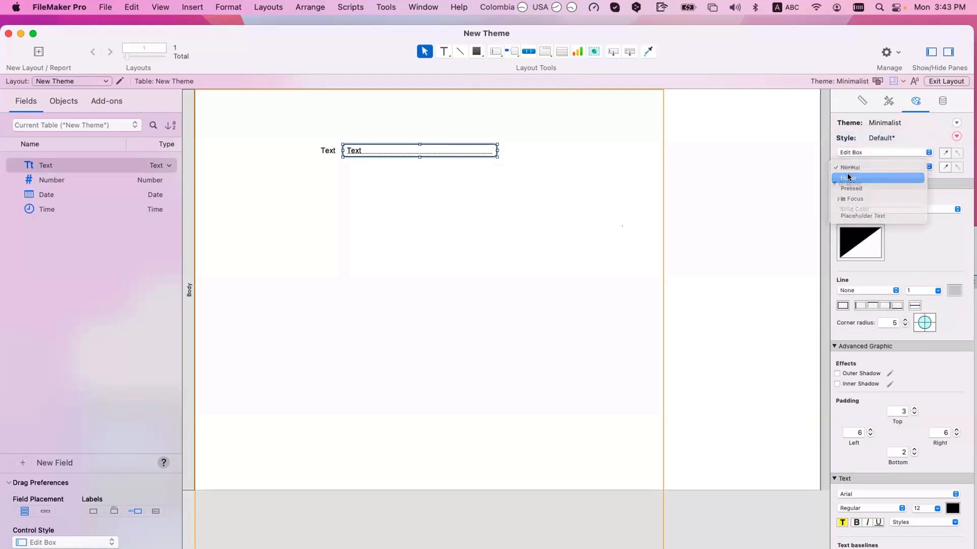
pyautogui.click(848, 177)
pyautogui.click(857, 168)
pyautogui.click(862, 169)
pyautogui.click(862, 168)
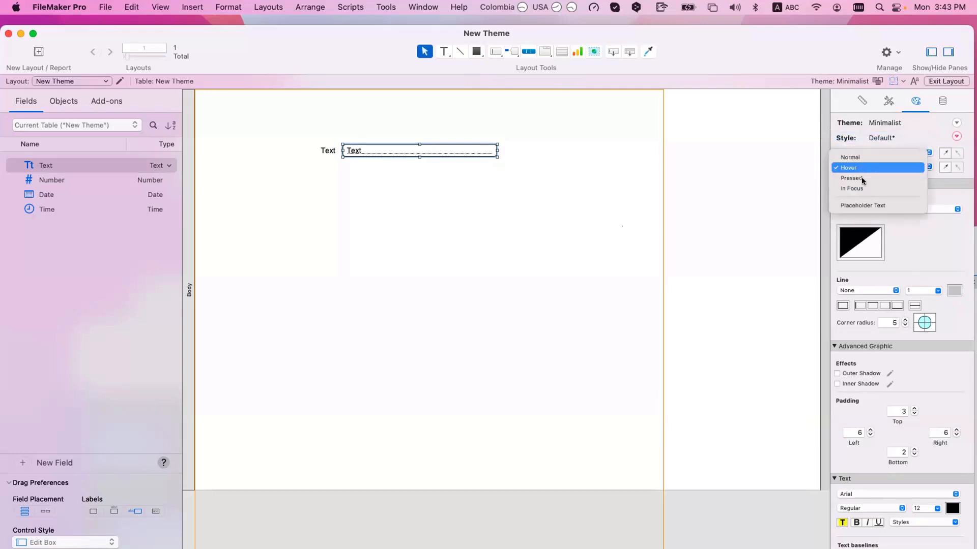
pyautogui.click(862, 180)
pyautogui.click(865, 167)
pyautogui.click(868, 181)
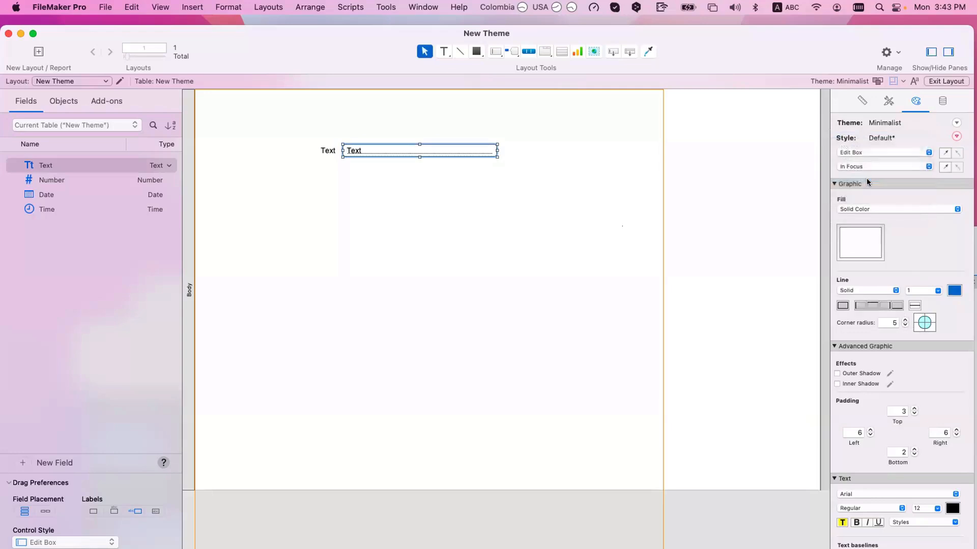
pyautogui.scroll(-1, 888, 324)
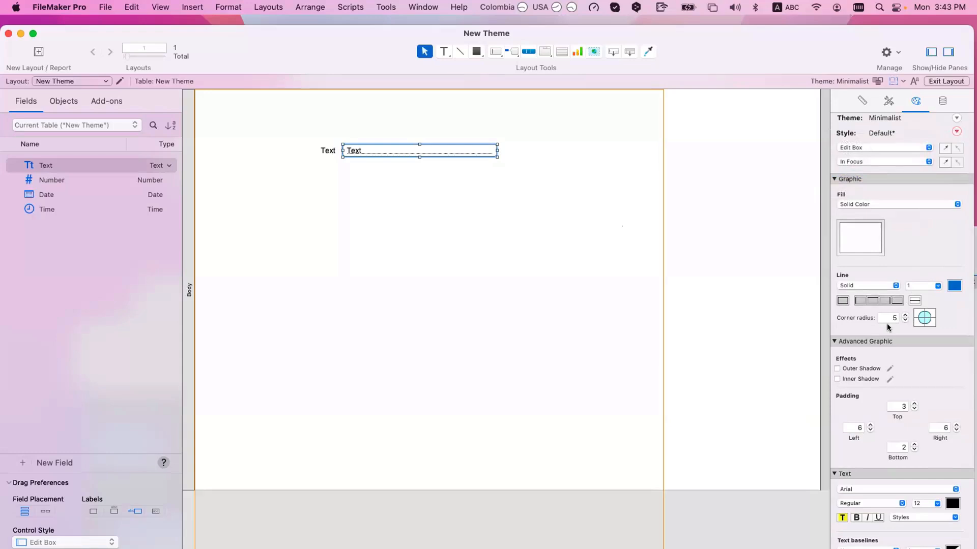
# Set the padding of the Text field's Normal state to top 5, left 7, right 7 and bottom 5
pyautogui.click(461, 266)
pyautogui.click(434, 150)
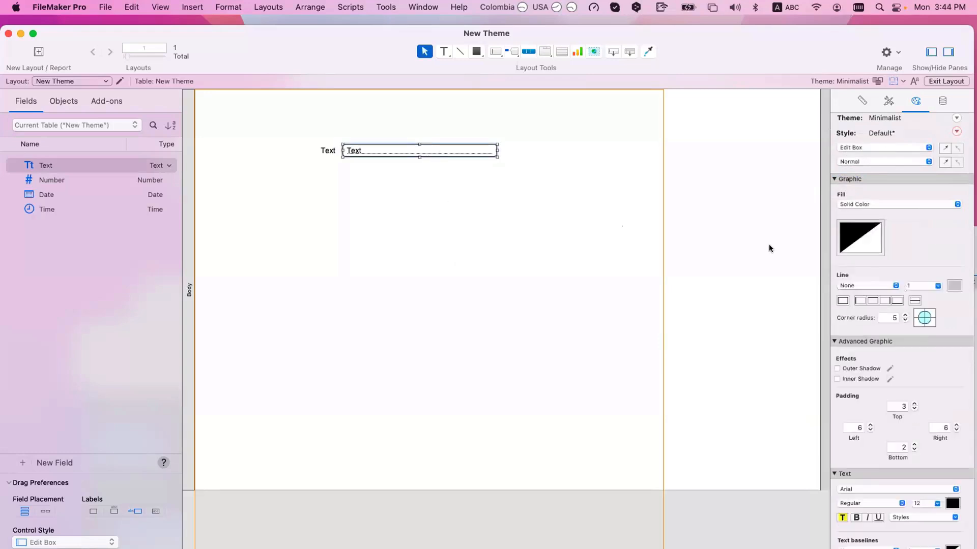
pyautogui.click(857, 163)
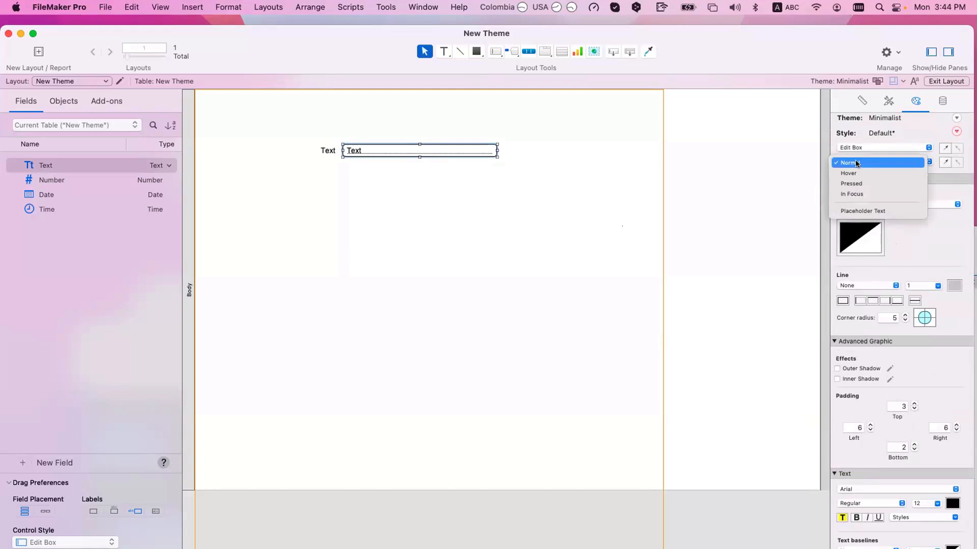
pyautogui.click(857, 163)
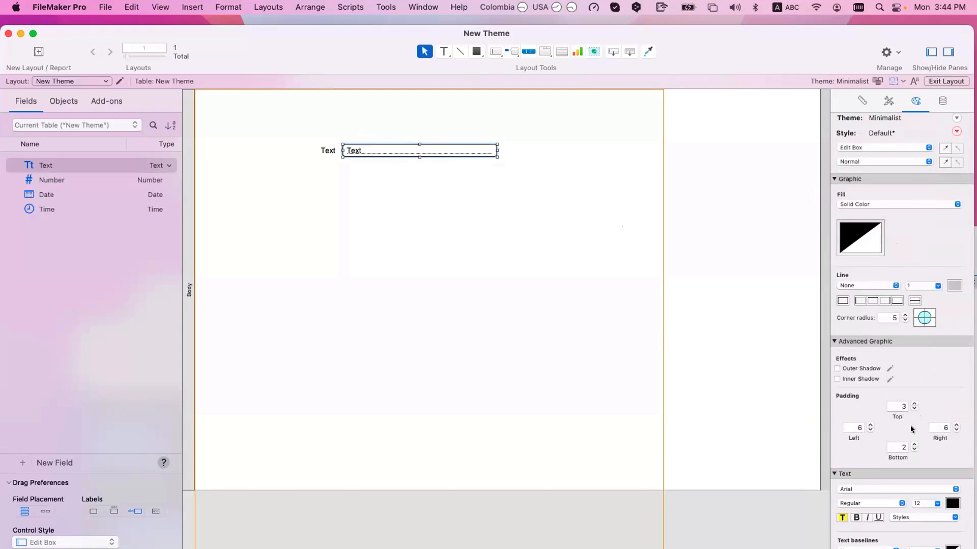
pyautogui.click(914, 404)
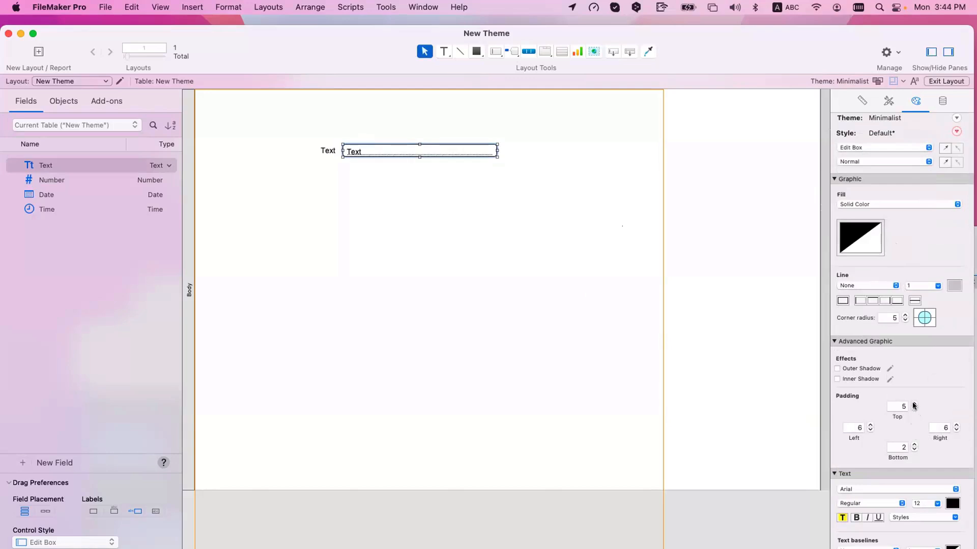
pyautogui.click(914, 404)
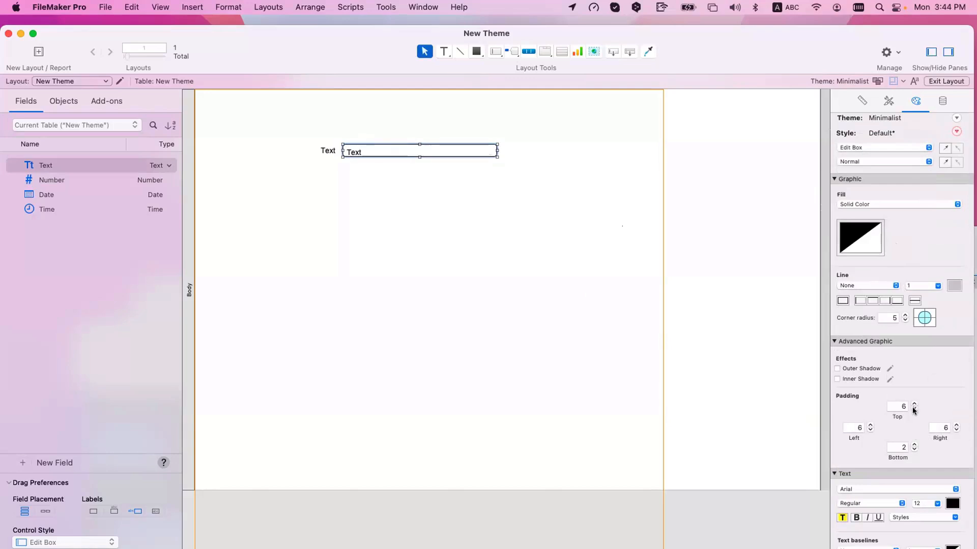
pyautogui.click(870, 425)
pyautogui.click(957, 426)
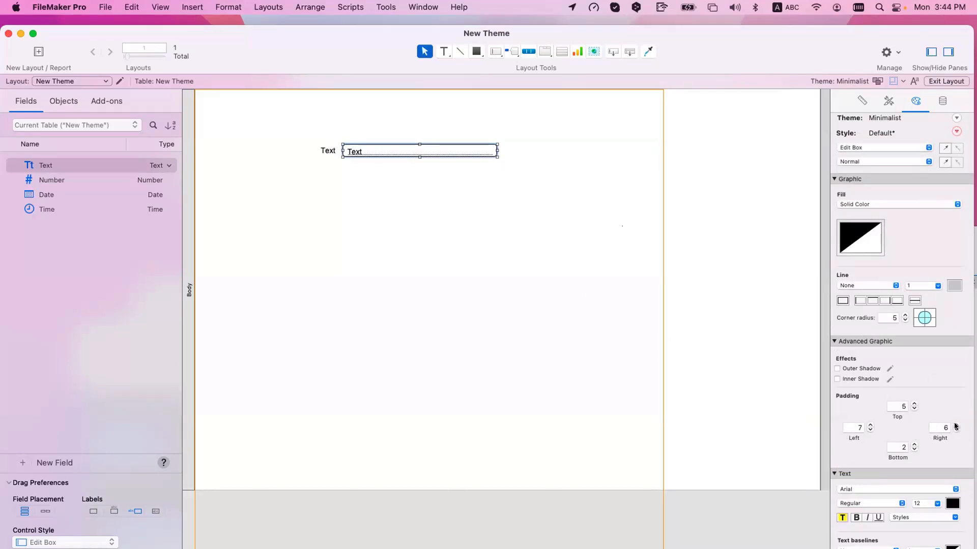
pyautogui.click(914, 444)
pyautogui.click(914, 444)
pyautogui.click(474, 198)
# Examine the Text field's Hover, Pressed and In Focus states to check how the padding carries over
pyautogui.click(426, 153)
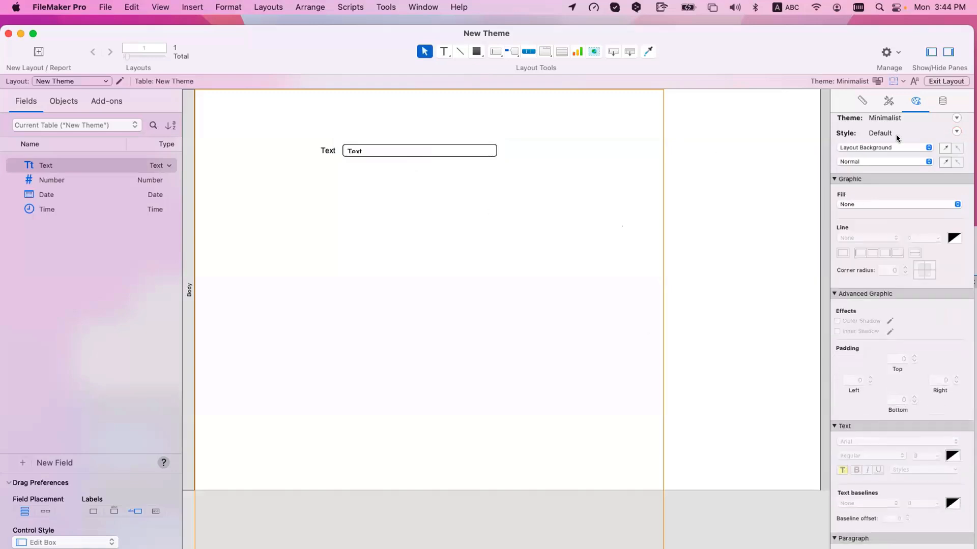
pyautogui.click(896, 160)
pyautogui.click(894, 170)
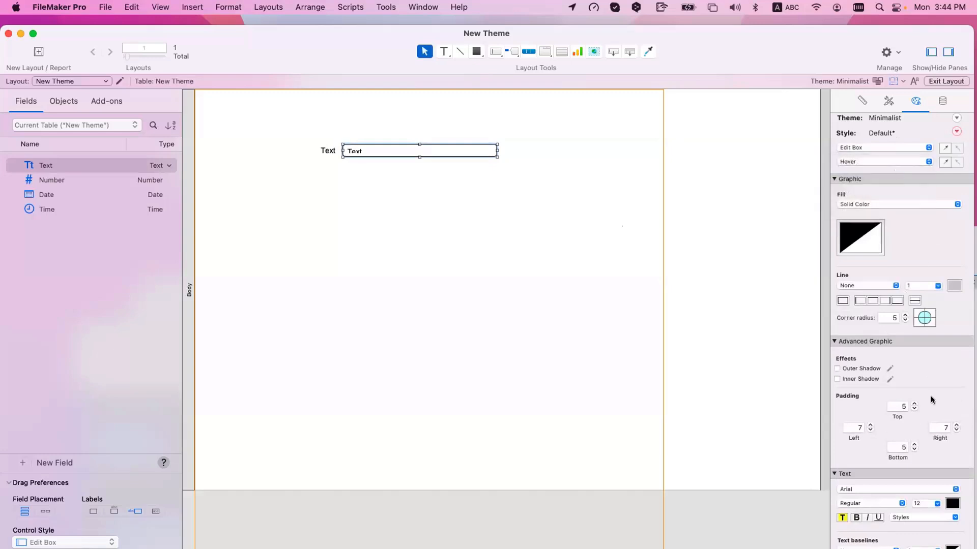
pyautogui.click(863, 165)
pyautogui.click(862, 158)
pyautogui.click(862, 159)
pyautogui.click(863, 169)
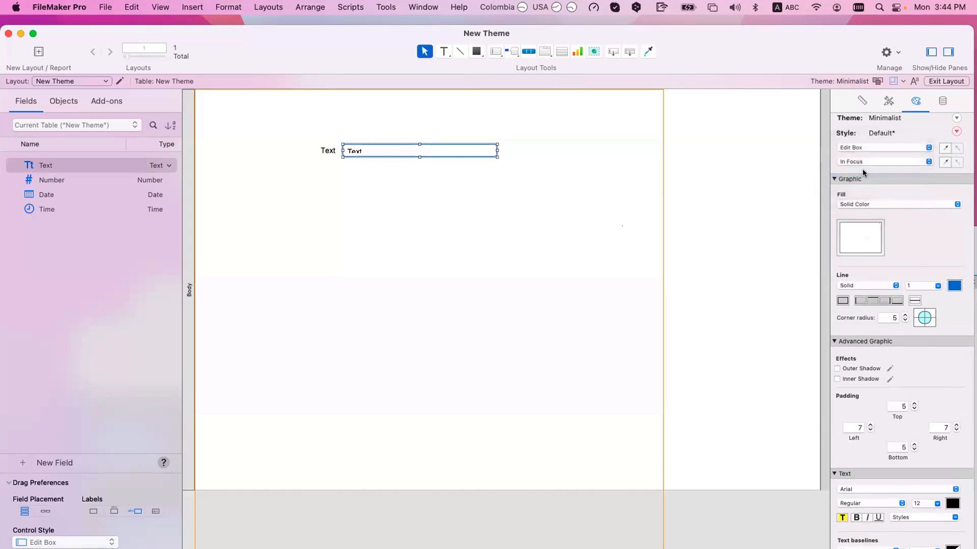
# Return the Text field to its Normal state and make the field slightly taller to fit its padded text
pyautogui.click(861, 161)
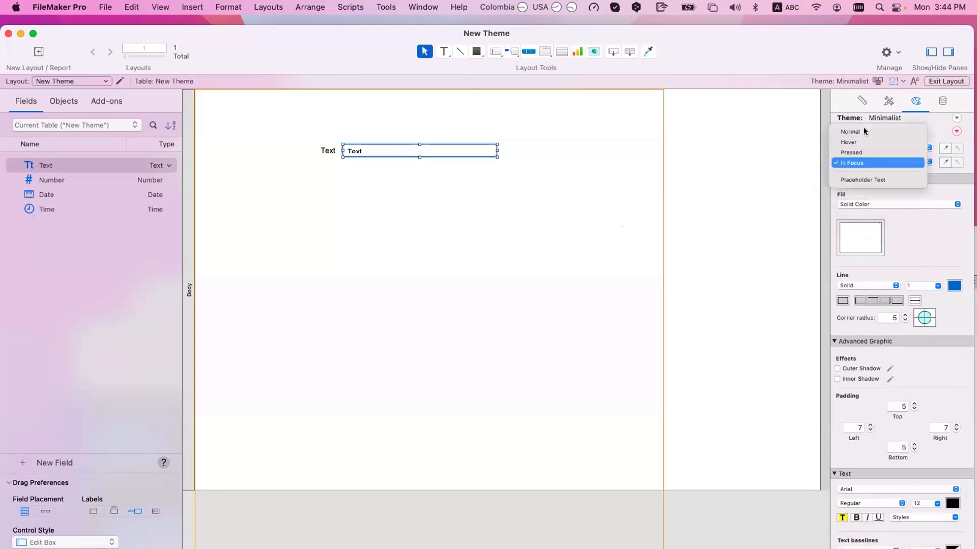
pyautogui.click(864, 131)
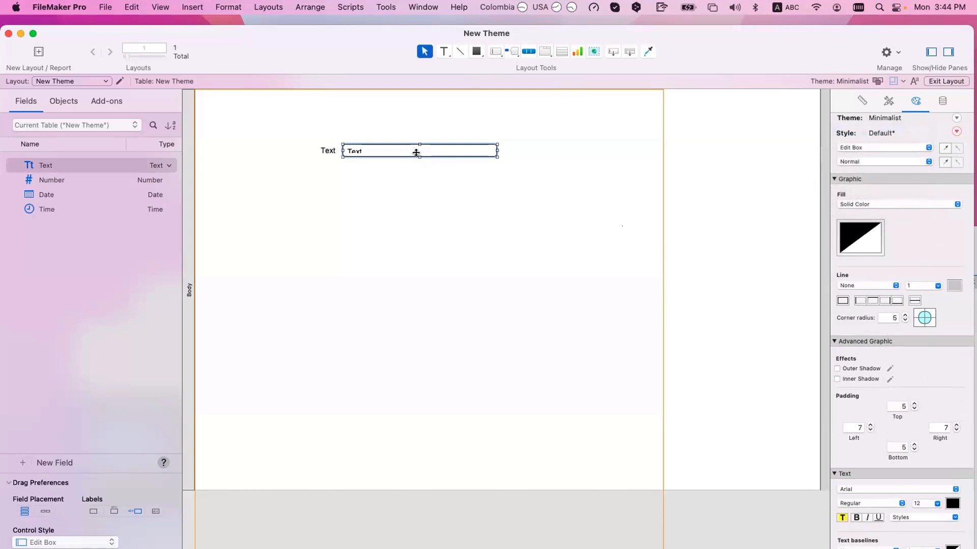
pyautogui.moveTo(417, 154); pyautogui.dragTo(417, 157)
pyautogui.click(456, 213)
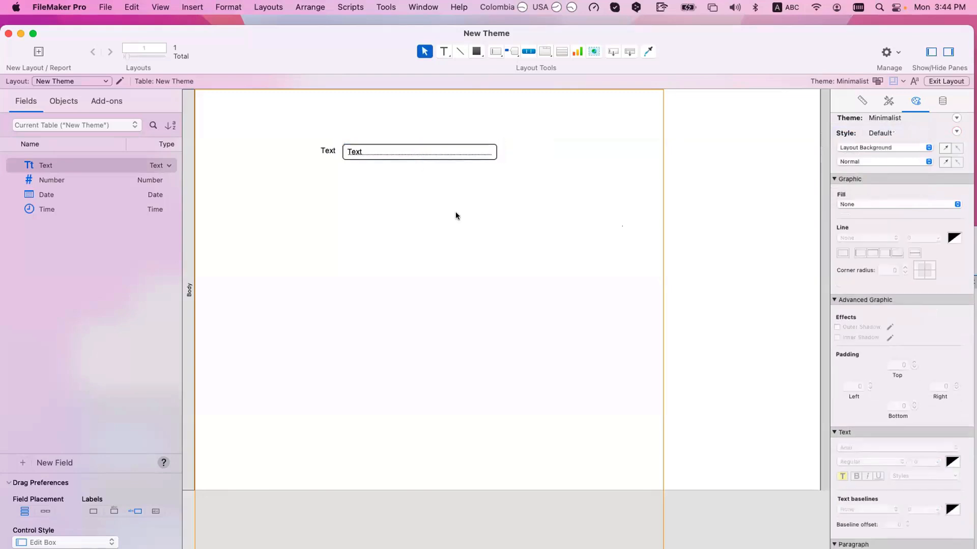
# Reselect the Text field and review its Normal state's graphic, padding and text settings
pyautogui.click(440, 146)
pyautogui.scroll(-2, 900, 275)
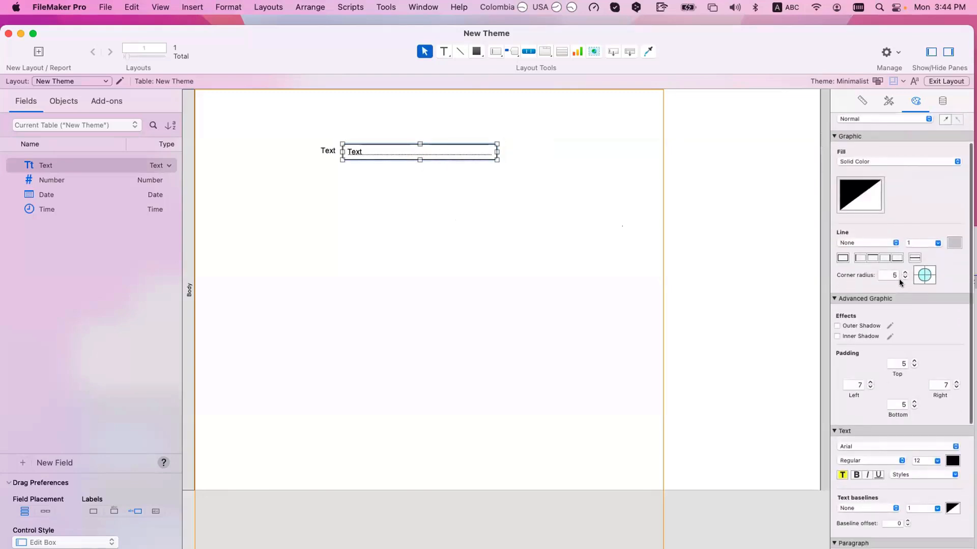
pyautogui.scroll(1, 900, 287)
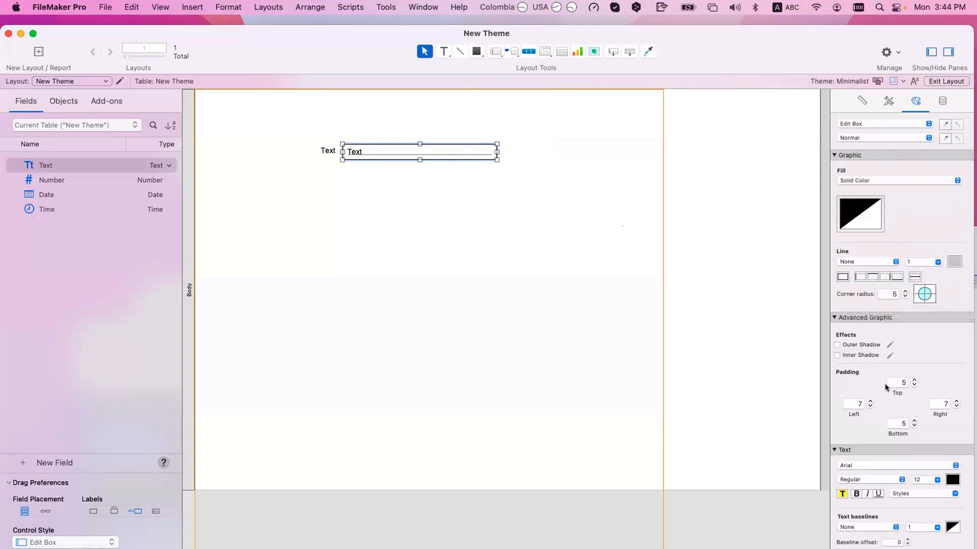
pyautogui.scroll(-2, 885, 388)
pyautogui.scroll(3, 865, 377)
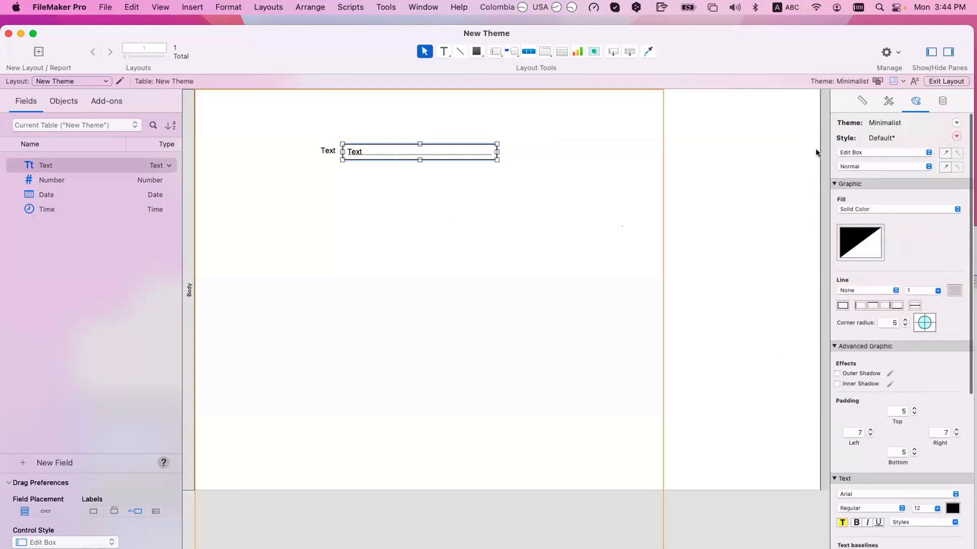
pyautogui.click(901, 167)
pyautogui.click(899, 163)
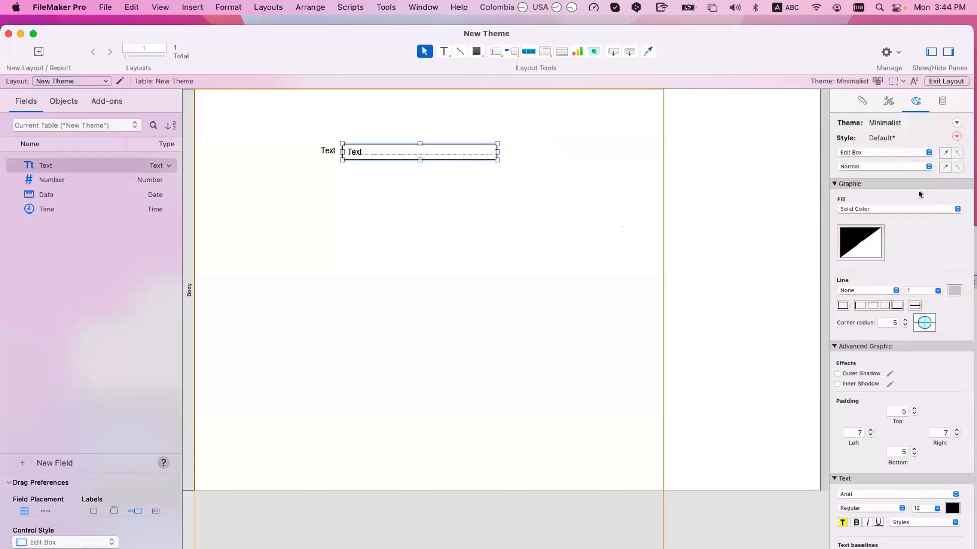
pyautogui.click(863, 167)
pyautogui.click(865, 166)
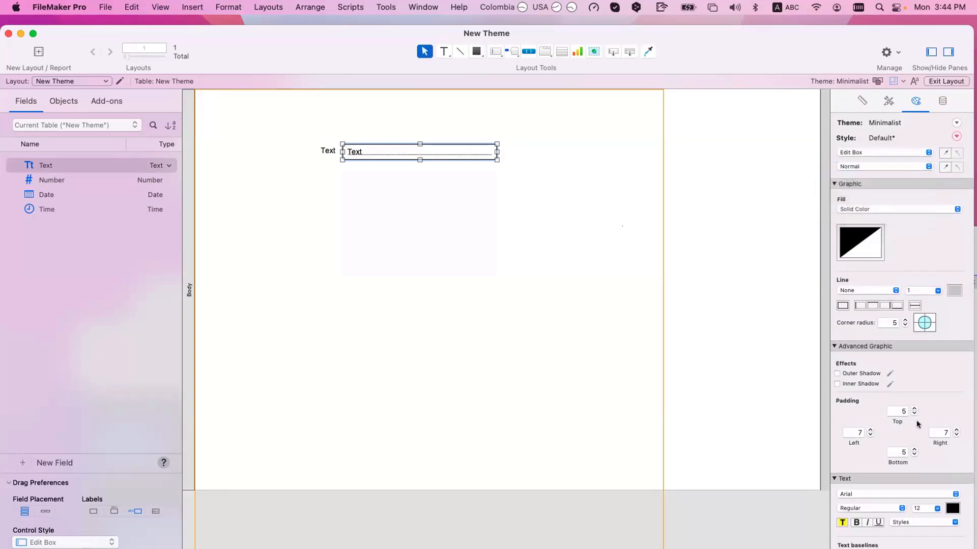
# Set the font size of the Text field's Normal state to 13
pyautogui.click(923, 507)
pyautogui.doubleClick(923, 507)
pyautogui.write('13')
pyautogui.click(852, 399)
# Examine the Text field's Hover, Pressed and In Focus states to check how the font size carries over
pyautogui.click(868, 166)
pyautogui.click(868, 178)
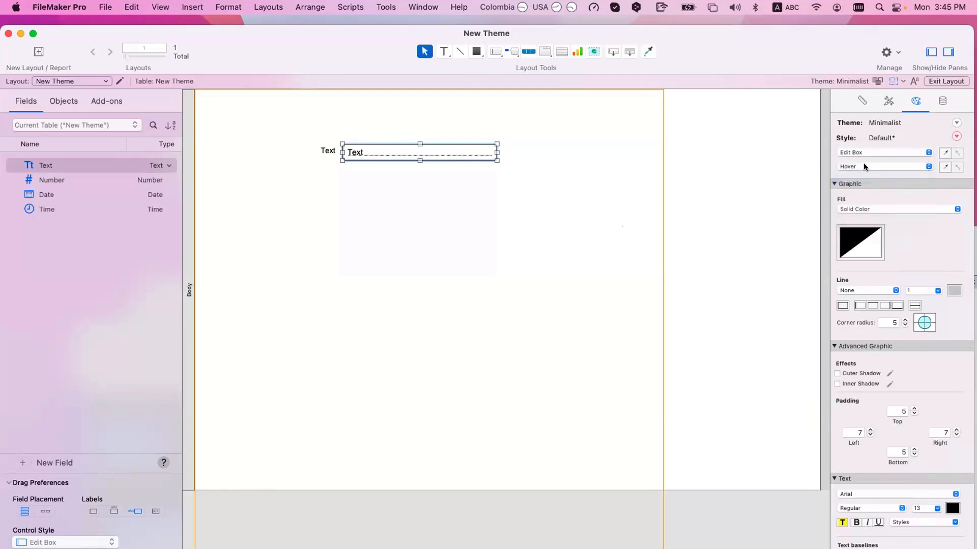
pyautogui.click(865, 166)
pyautogui.click(866, 177)
pyautogui.click(865, 167)
pyautogui.click(866, 178)
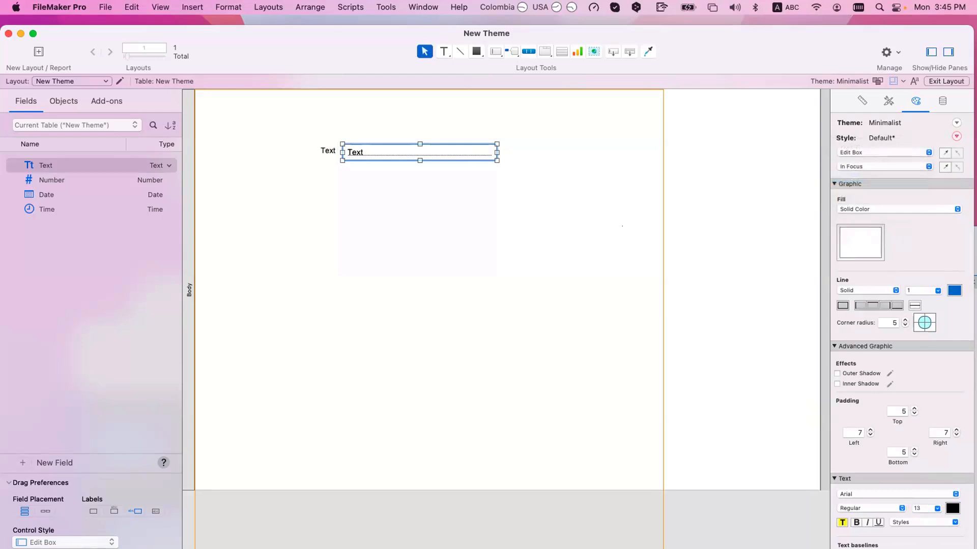
# Place a copy of the Text field below the original, assigned to the Text field with a label
pyautogui.scroll(-1, 921, 507)
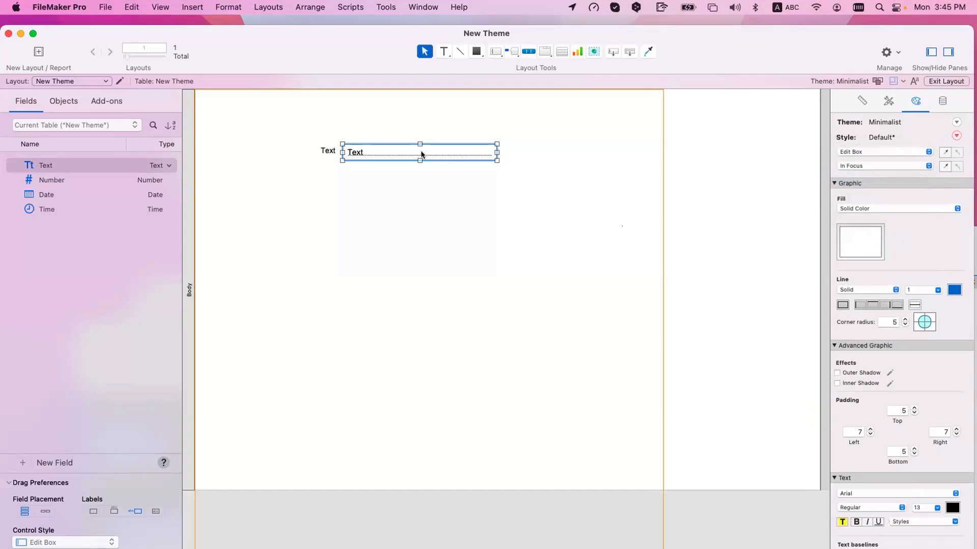
pyautogui.moveTo(420, 153); pyautogui.dragTo(427, 202)
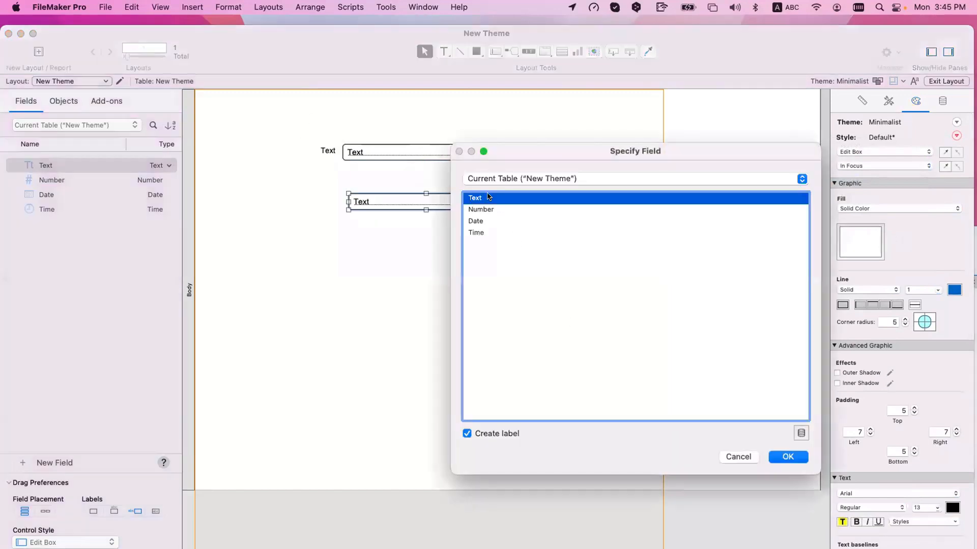
pyautogui.press('Return')
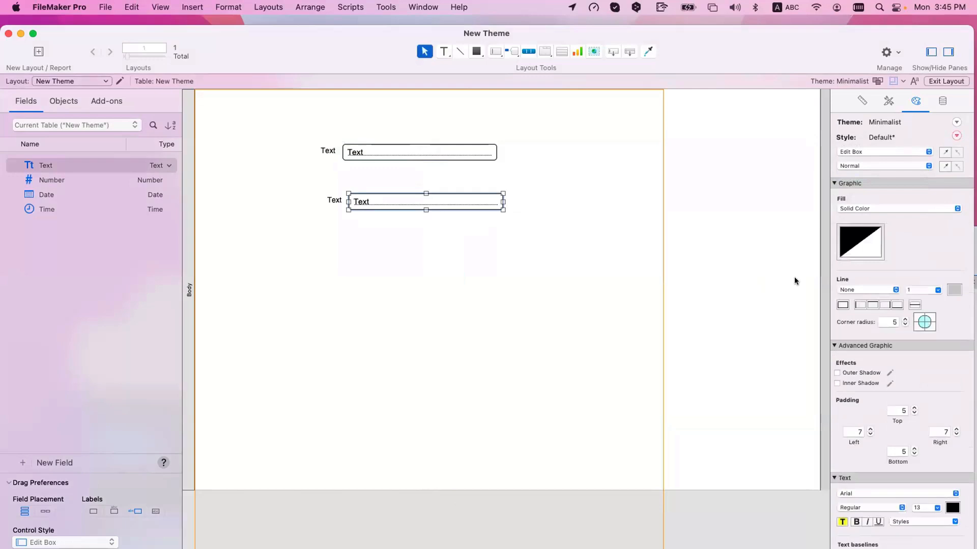
# Set the top, left, right and bottom padding of the copied field's Pressed state to 0
pyautogui.click(867, 165)
pyautogui.click(869, 187)
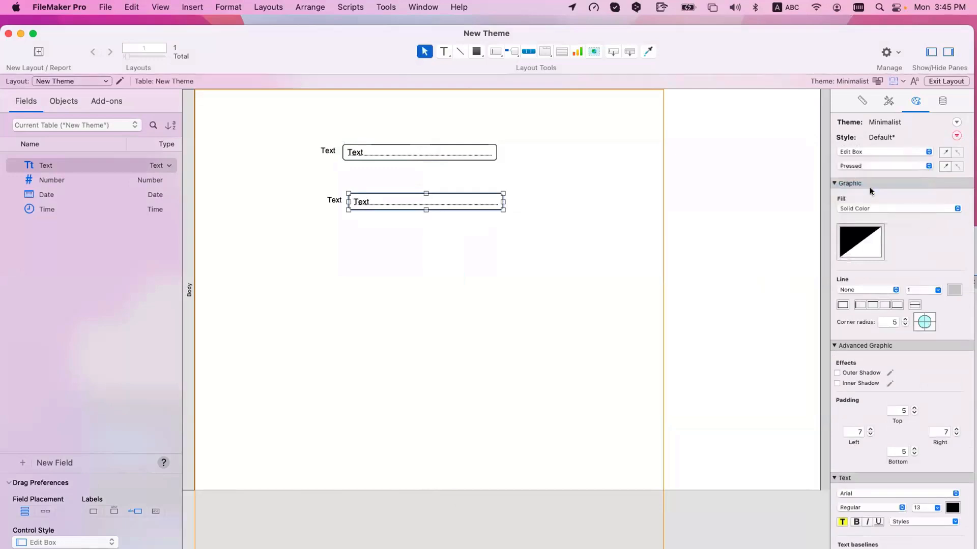
pyautogui.scroll(-1, 949, 374)
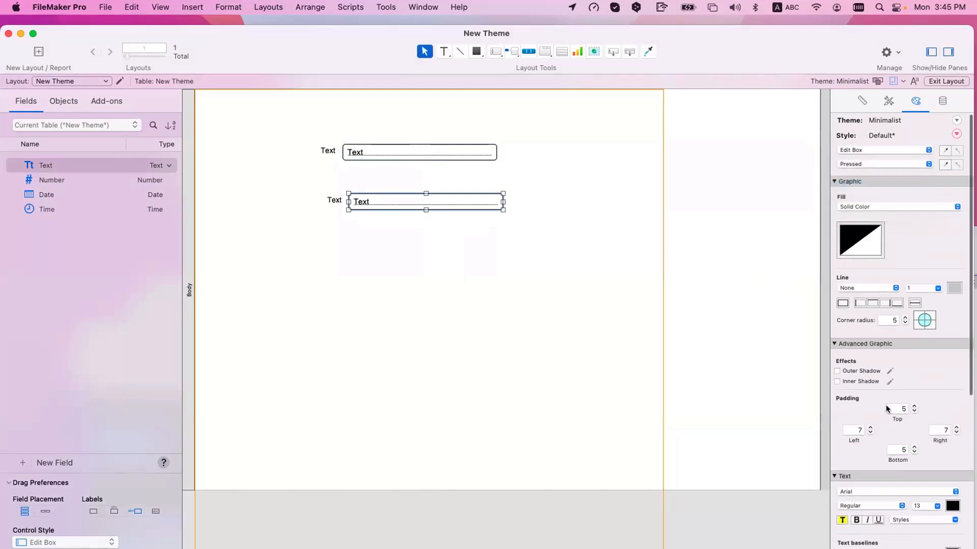
pyautogui.click(892, 407)
pyautogui.write('0')
pyautogui.press('Tab')
pyautogui.write('0')
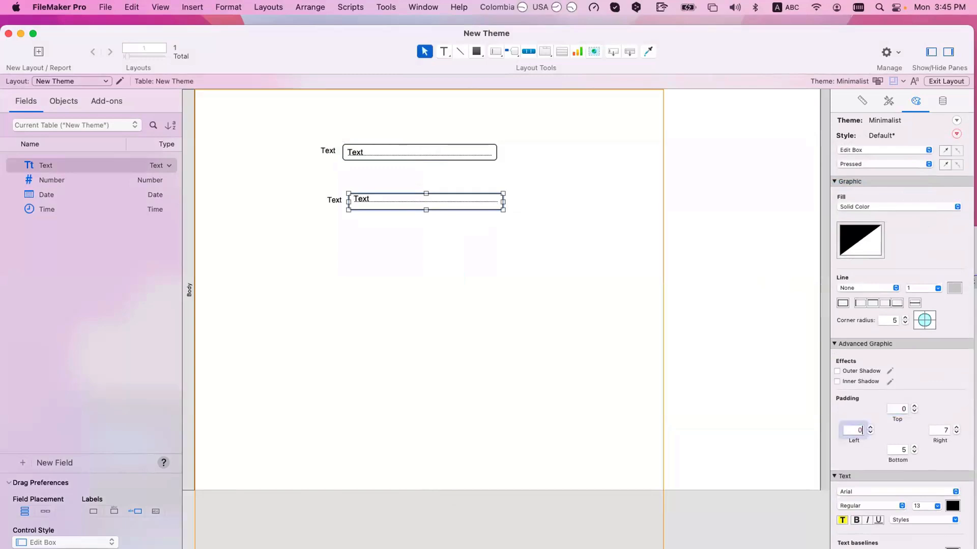
pyautogui.press('Tab')
pyautogui.write('0')
pyautogui.press('Tab')
pyautogui.write('0')
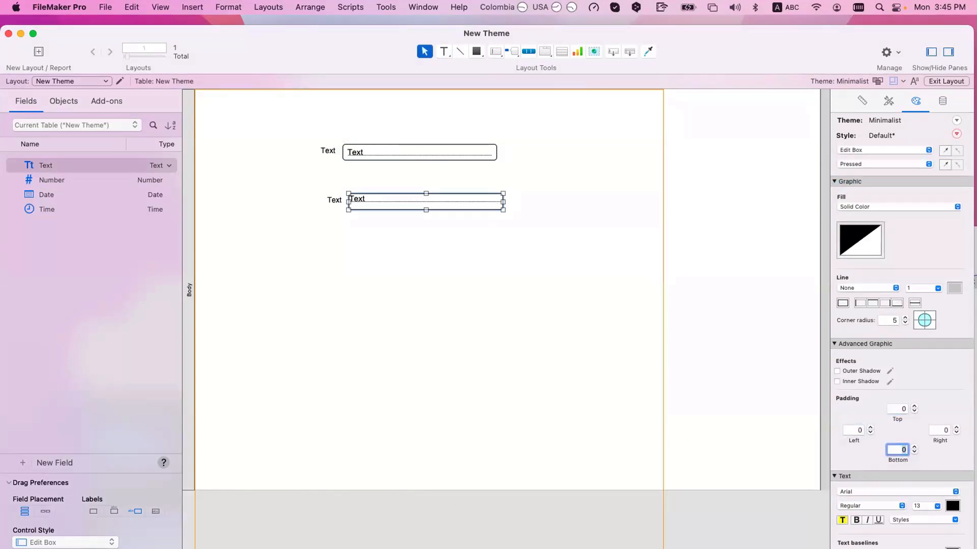
# Examine the copied Text field's Hover, Normal, In Focus and Pressed states to compare their padding
pyautogui.click(851, 162)
pyautogui.click(855, 154)
pyautogui.click(855, 162)
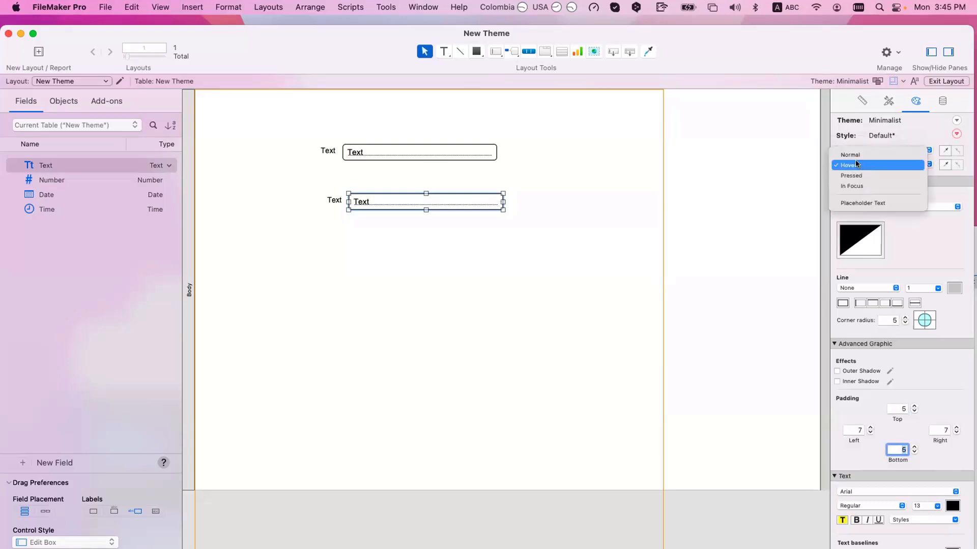
pyautogui.click(855, 154)
pyautogui.click(858, 164)
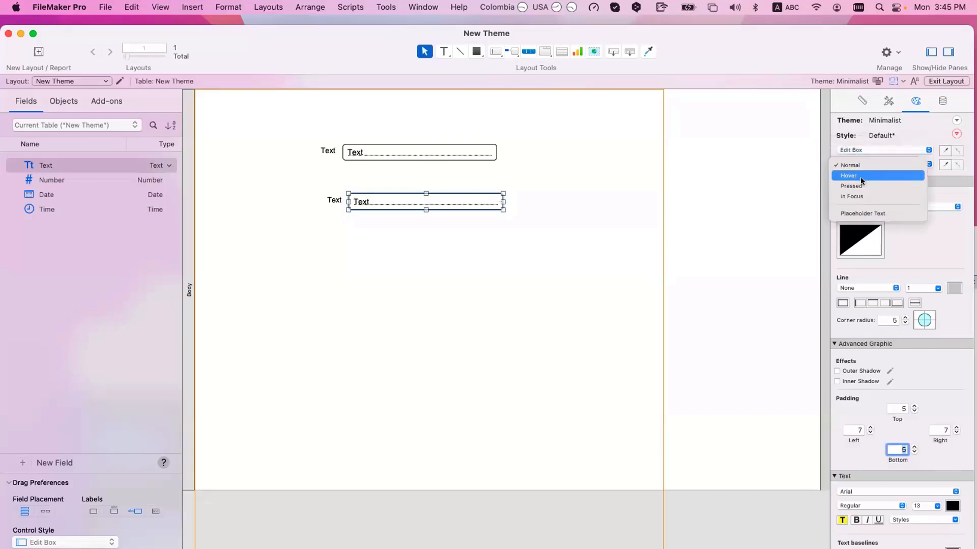
pyautogui.click(862, 195)
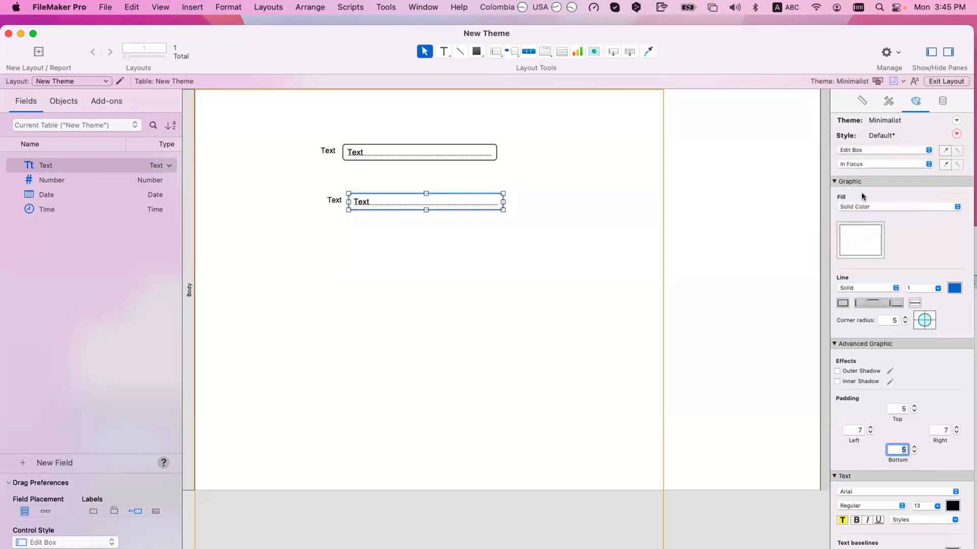
pyautogui.click(863, 164)
pyautogui.click(863, 155)
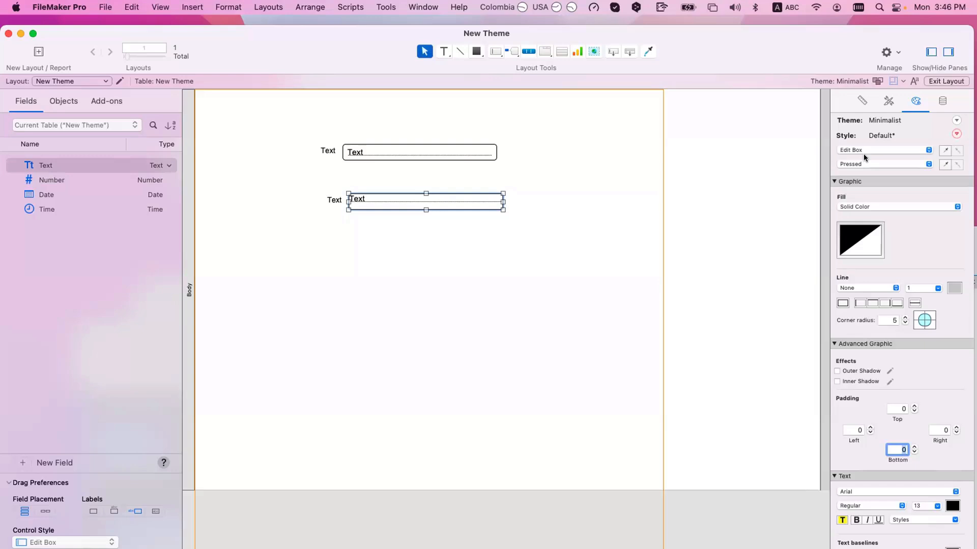
# Add a solid border on all sides of the original Text field's Normal state
pyautogui.click(438, 157)
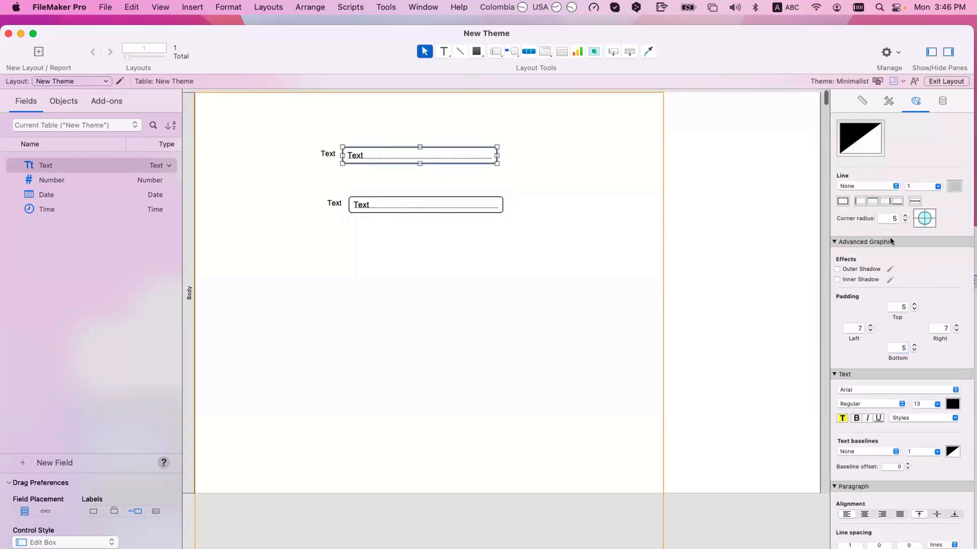
pyautogui.scroll(4, 891, 244)
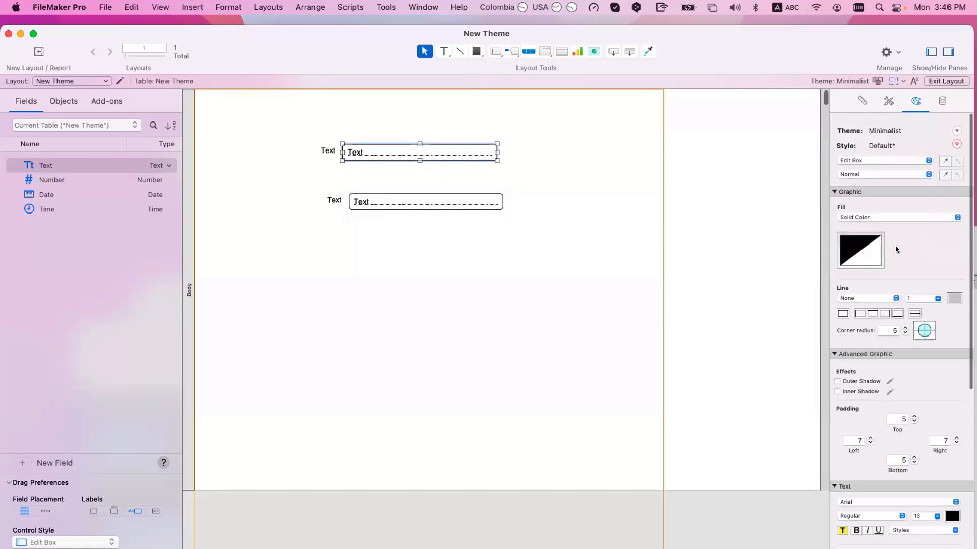
pyautogui.click(843, 305)
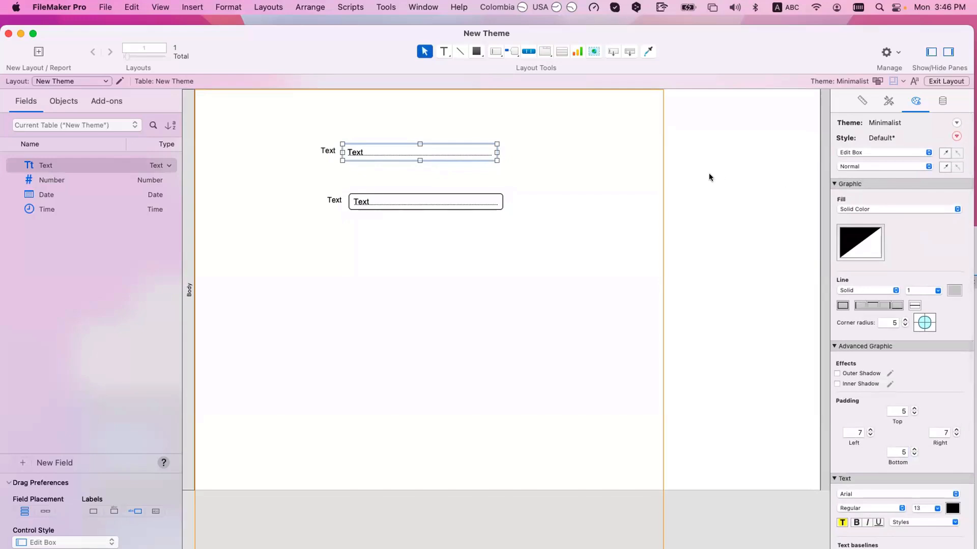
# Examine the original Text field's Hover, Pressed and In Focus states to check whether the Normal state's border carries over
pyautogui.click(893, 167)
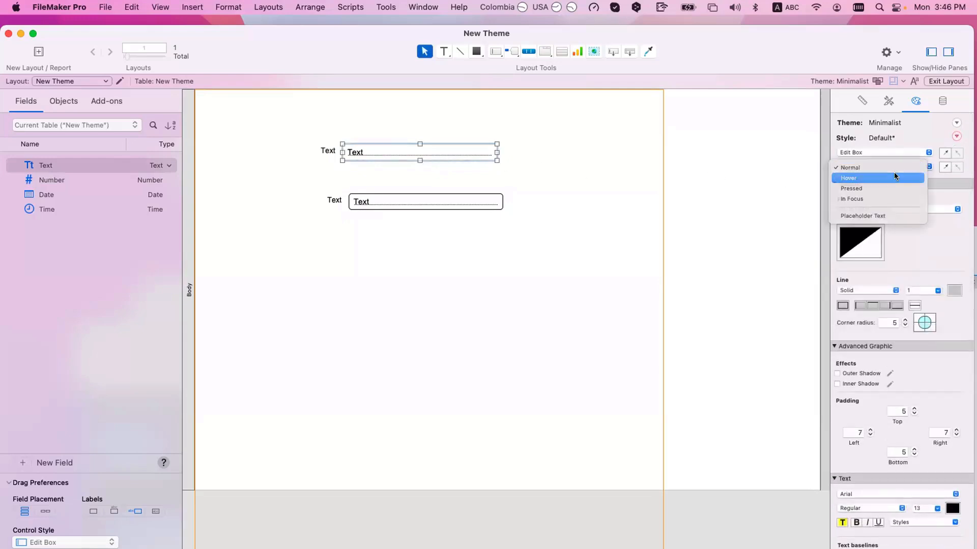
pyautogui.click(895, 176)
pyautogui.click(895, 168)
pyautogui.click(894, 179)
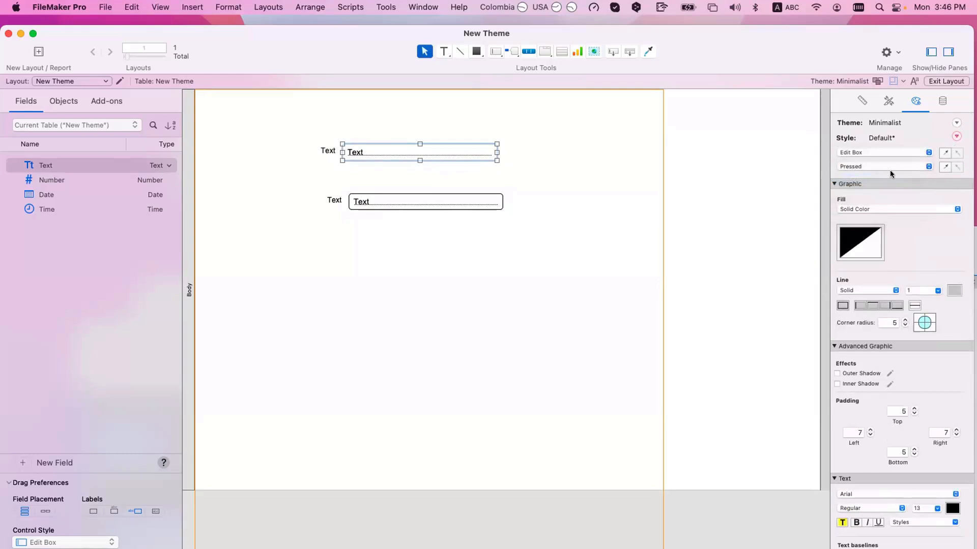
pyautogui.click(890, 167)
pyautogui.click(888, 178)
pyautogui.click(886, 168)
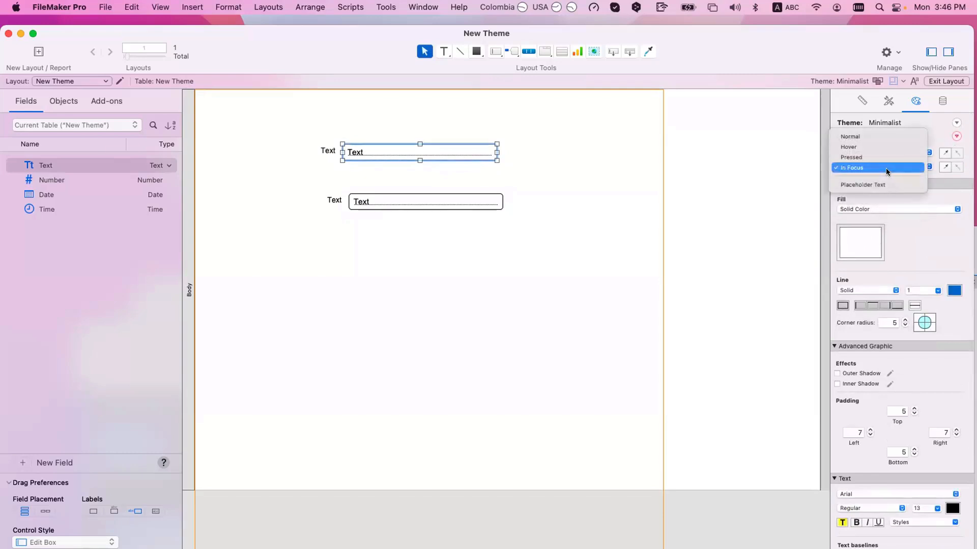
pyautogui.click(882, 141)
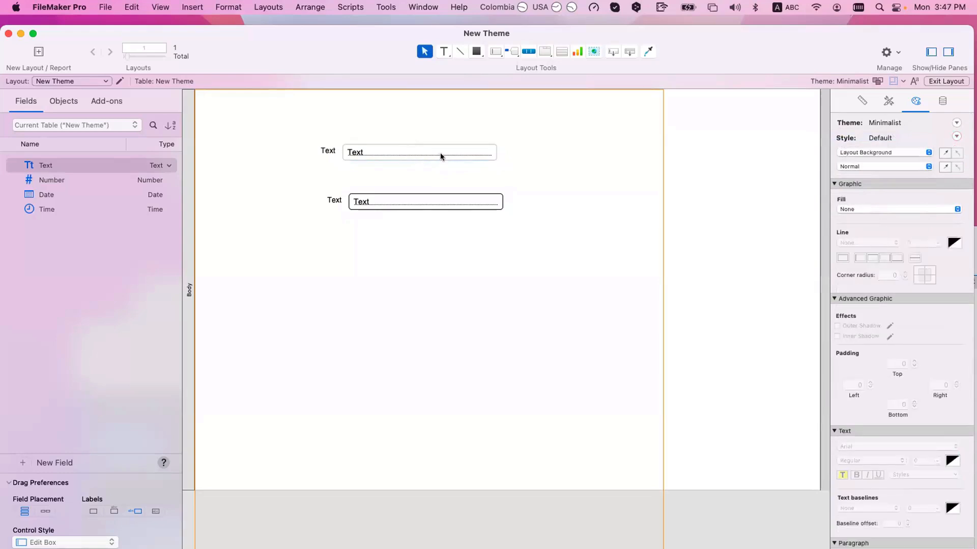
# Remove the border from all sides of the original Text field's Pressed state
pyautogui.click(863, 166)
pyautogui.click(863, 189)
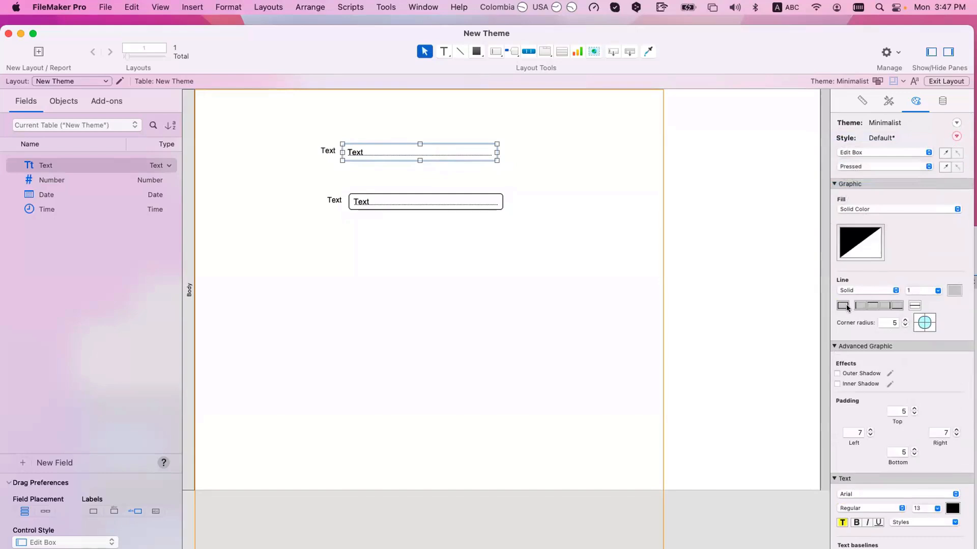
pyautogui.click(700, 265)
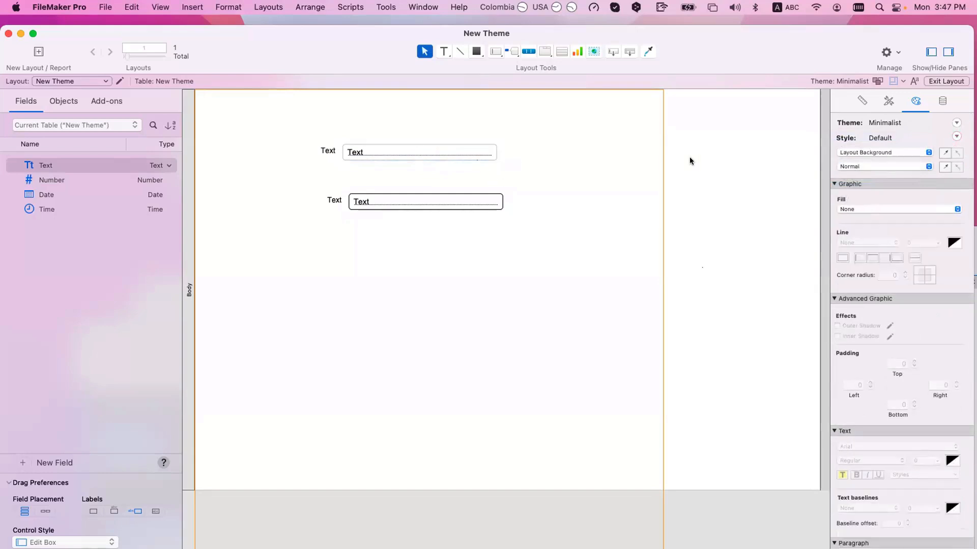
# Compare the border settings of the original Text field's Normal, Hover, Pressed and In Focus states
pyautogui.click(463, 148)
pyautogui.click(880, 168)
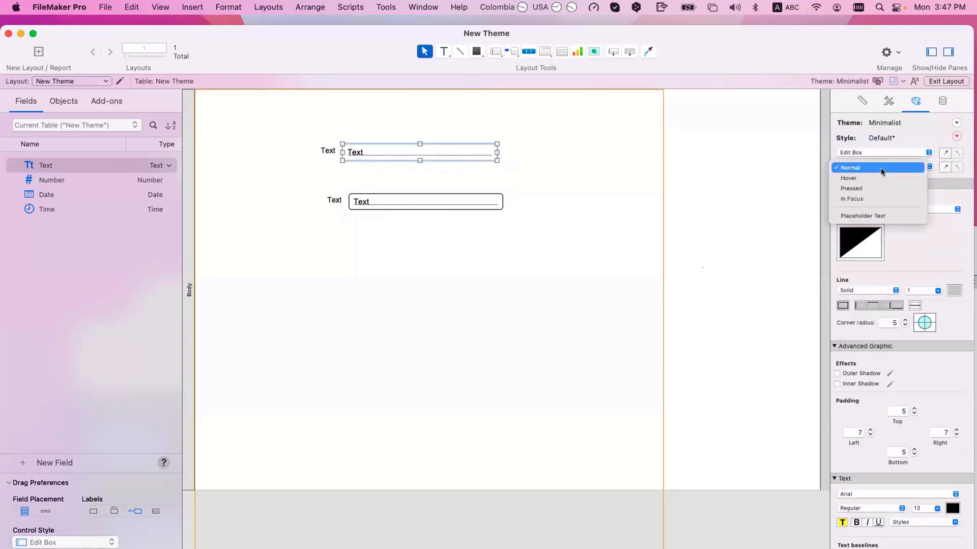
pyautogui.click(877, 176)
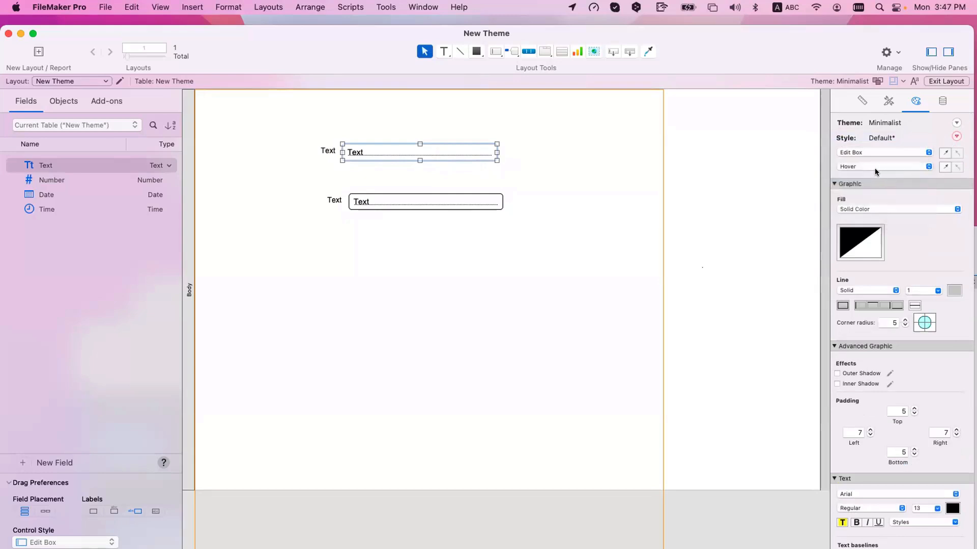
pyautogui.click(874, 168)
pyautogui.click(875, 176)
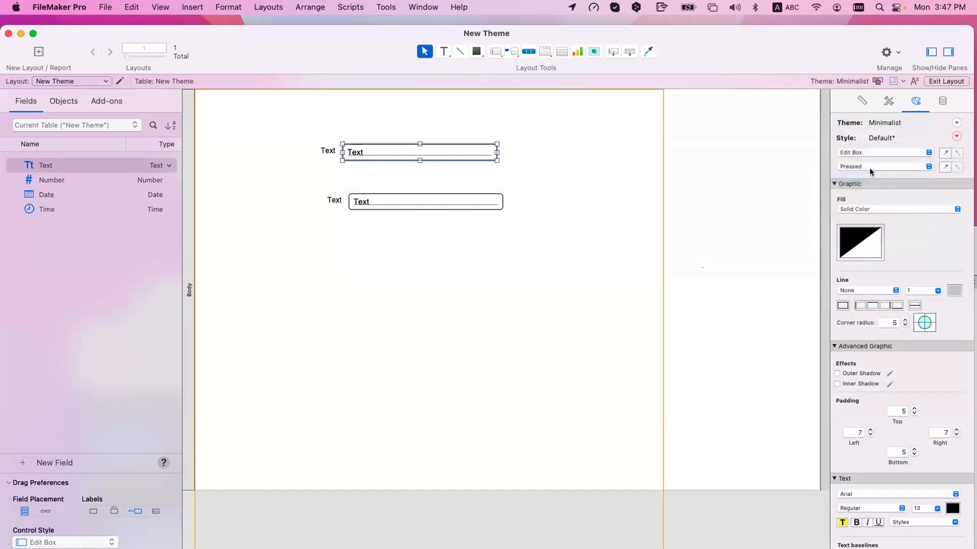
pyautogui.click(869, 168)
pyautogui.click(871, 176)
pyautogui.click(867, 168)
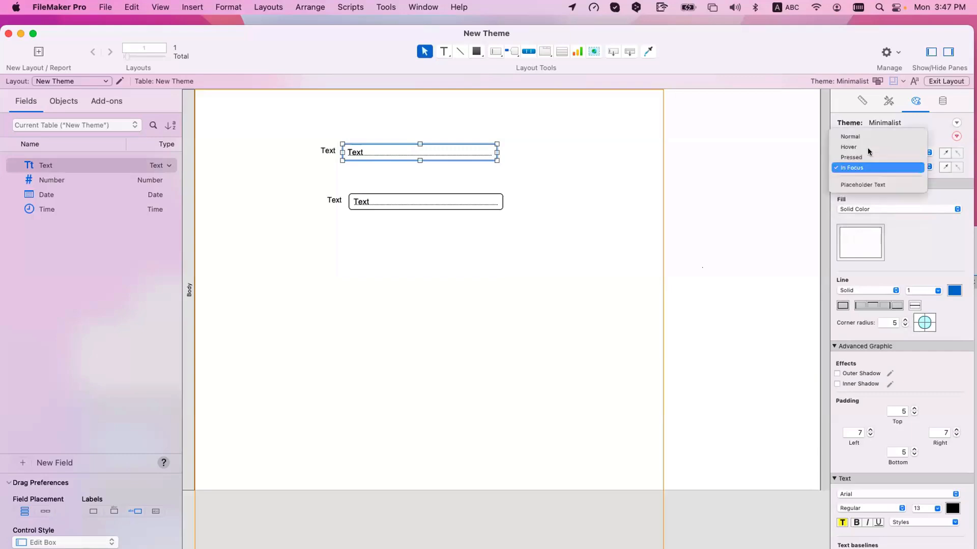
pyautogui.click(879, 137)
# Remove the border from the original Text field's Normal state and check the Hover, Pressed and In Focus states
pyautogui.click(673, 189)
pyautogui.click(416, 149)
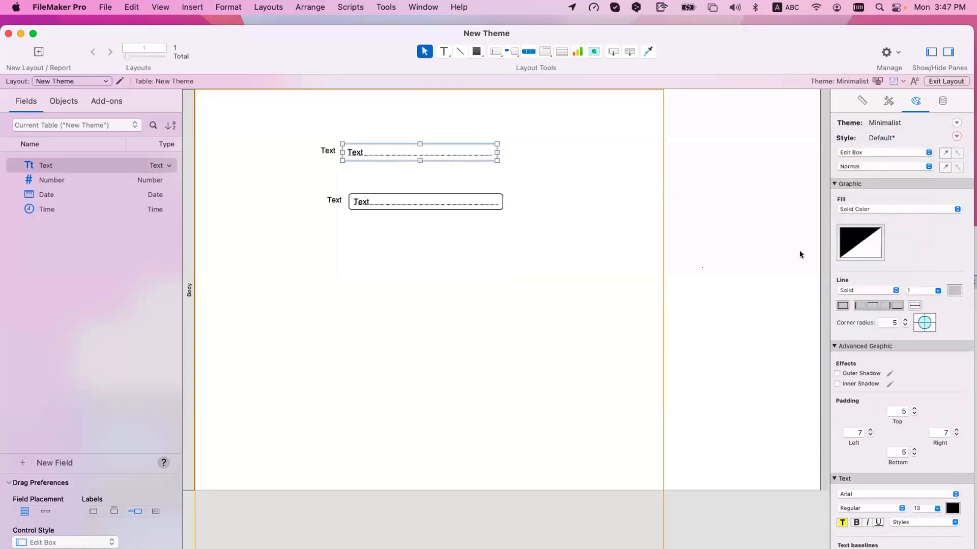
pyautogui.click(851, 290)
pyautogui.click(844, 306)
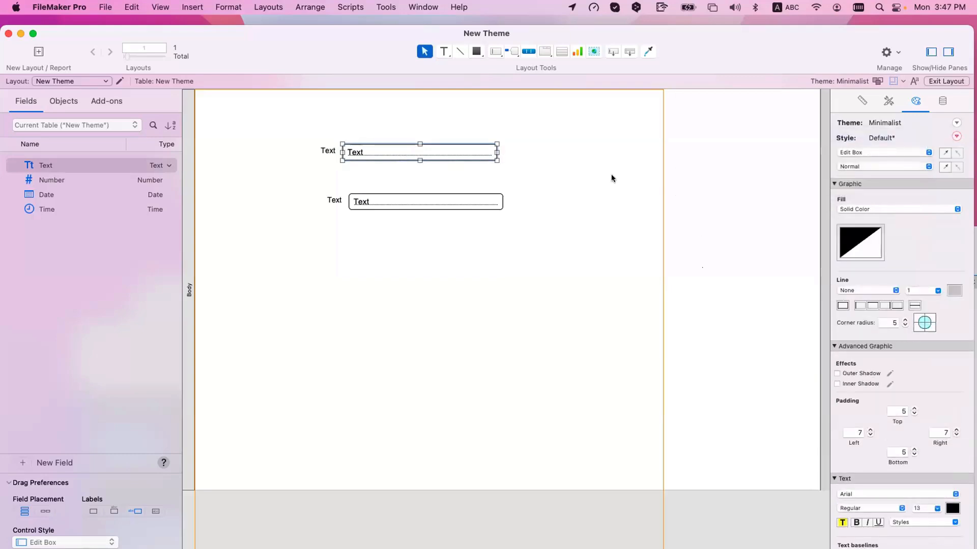
pyautogui.click(851, 165)
pyautogui.click(853, 177)
pyautogui.click(854, 169)
pyautogui.click(854, 177)
pyautogui.click(861, 167)
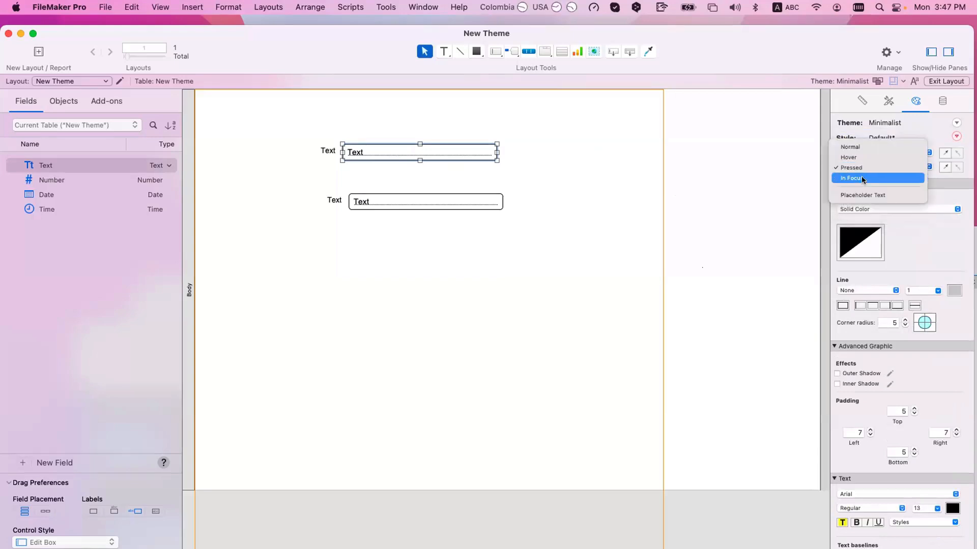
pyautogui.click(864, 179)
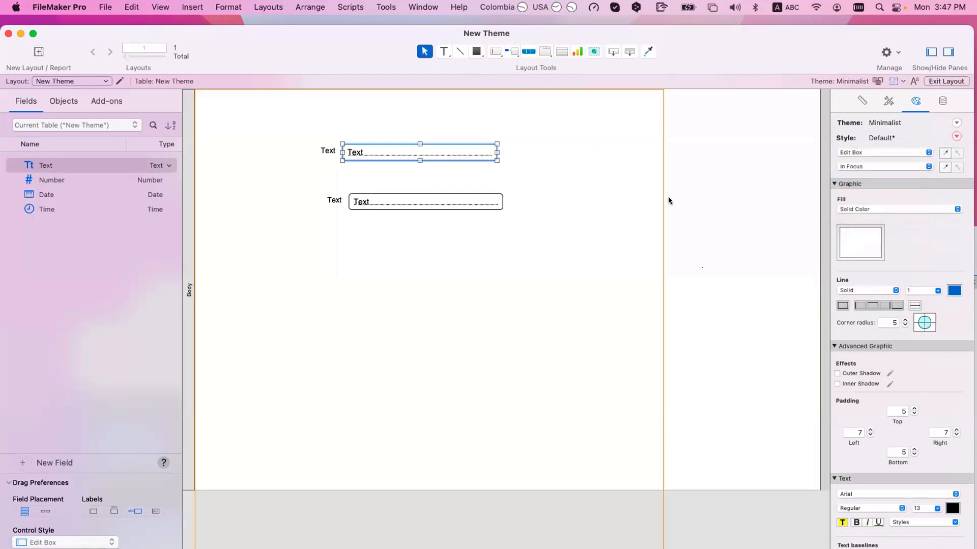
# Add a solid border on all sides of the original Text field's Pressed state, with line color brown 975500
pyautogui.click(669, 200)
pyautogui.click(432, 155)
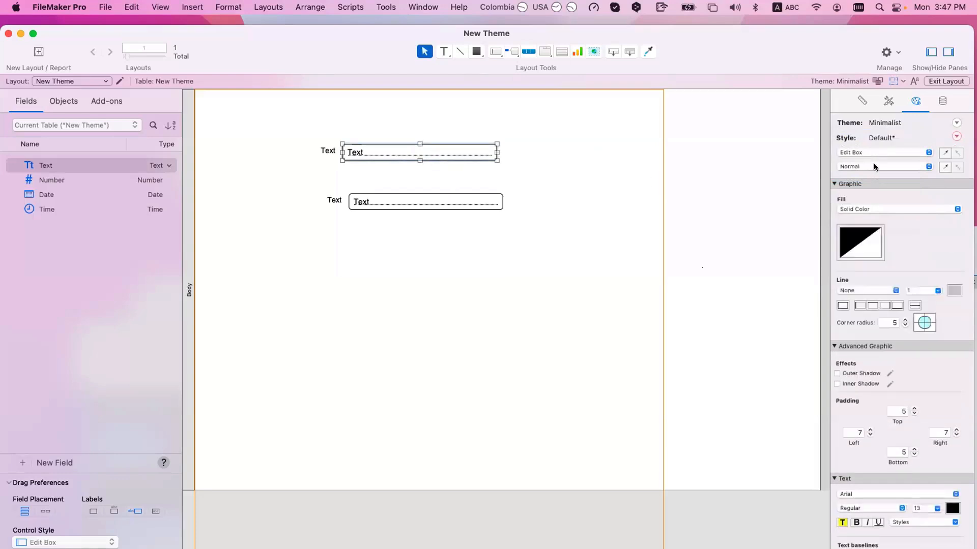
pyautogui.click(875, 167)
pyautogui.click(875, 188)
pyautogui.click(875, 304)
pyautogui.click(954, 290)
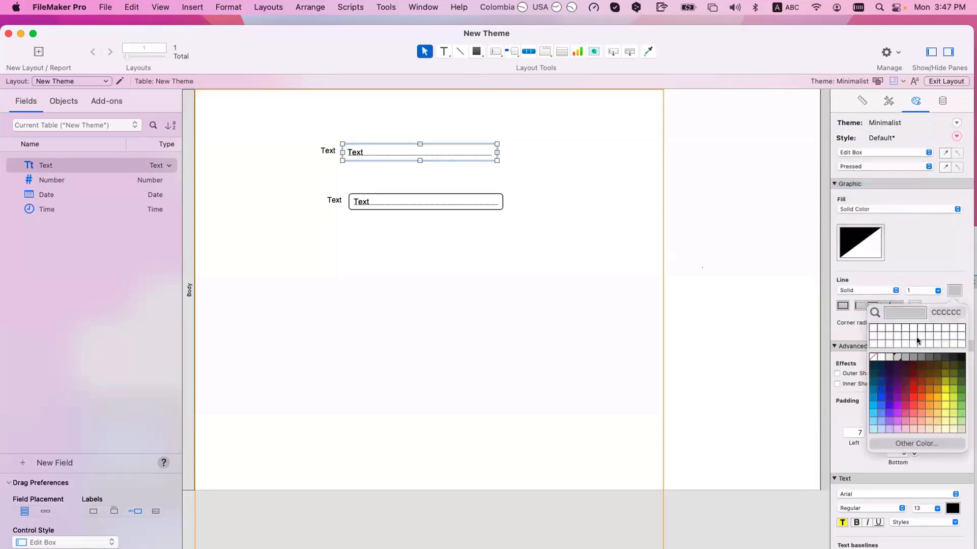
pyautogui.click(928, 386)
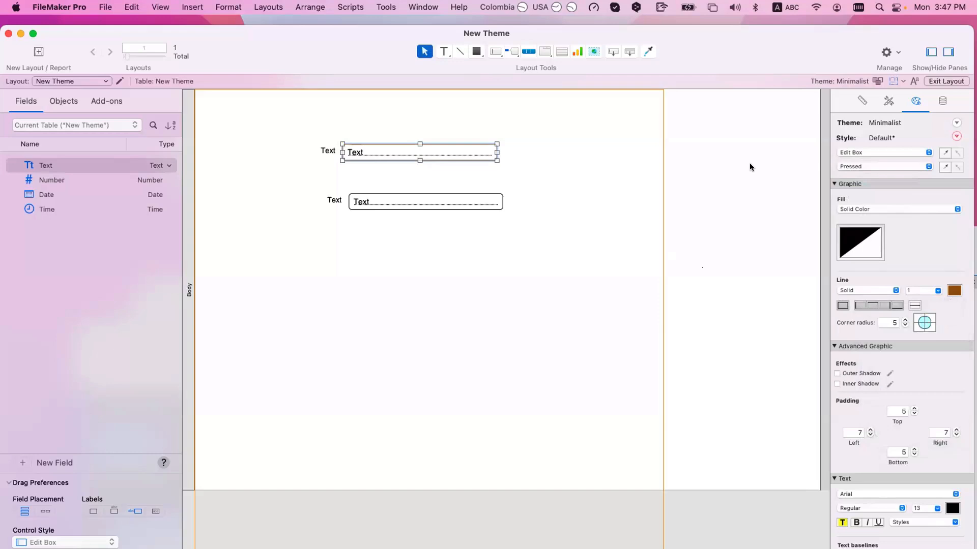
# Change the border line color of the original Text field's Pressed state to orange
pyautogui.click(750, 163)
pyautogui.click(445, 153)
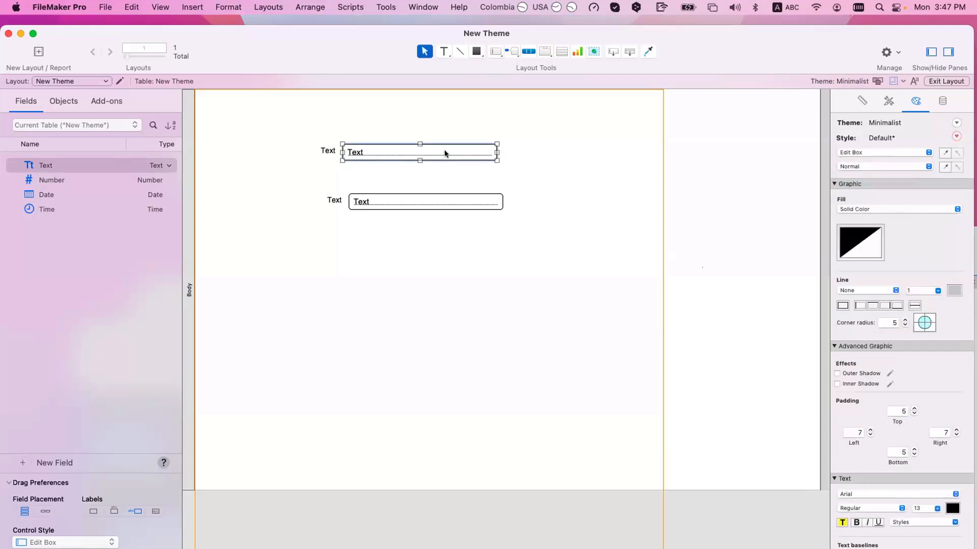
pyautogui.click(860, 167)
pyautogui.click(860, 187)
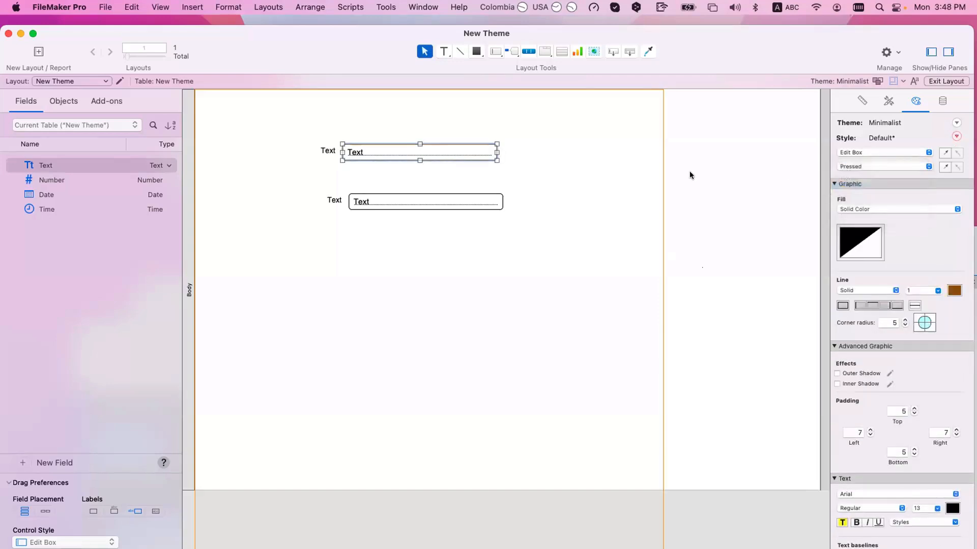
pyautogui.click(500, 167)
pyautogui.click(465, 153)
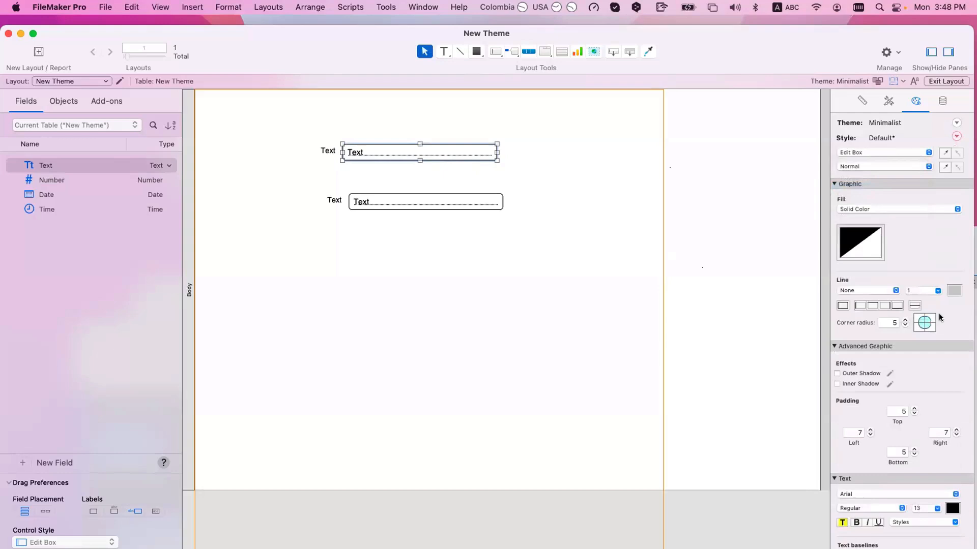
pyautogui.click(884, 163)
pyautogui.click(883, 188)
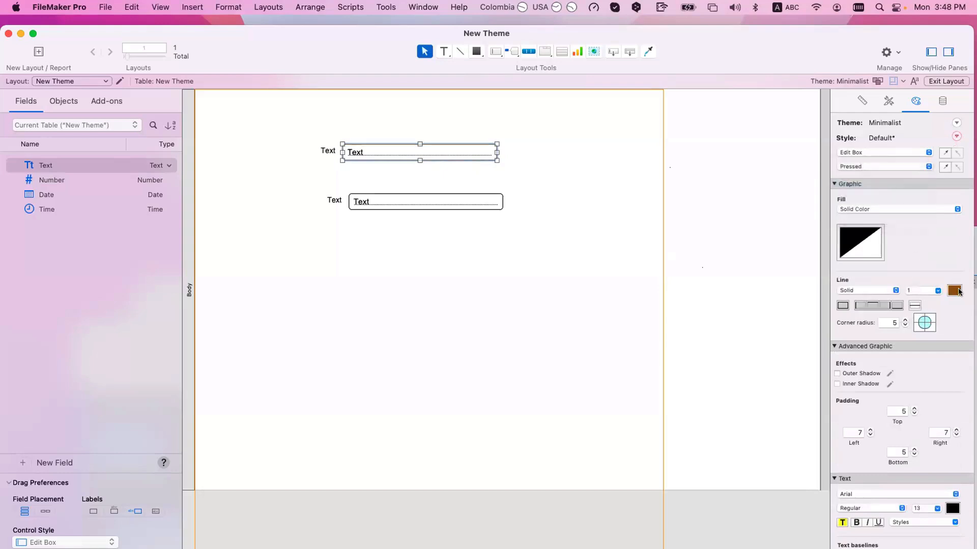
pyautogui.click(954, 291)
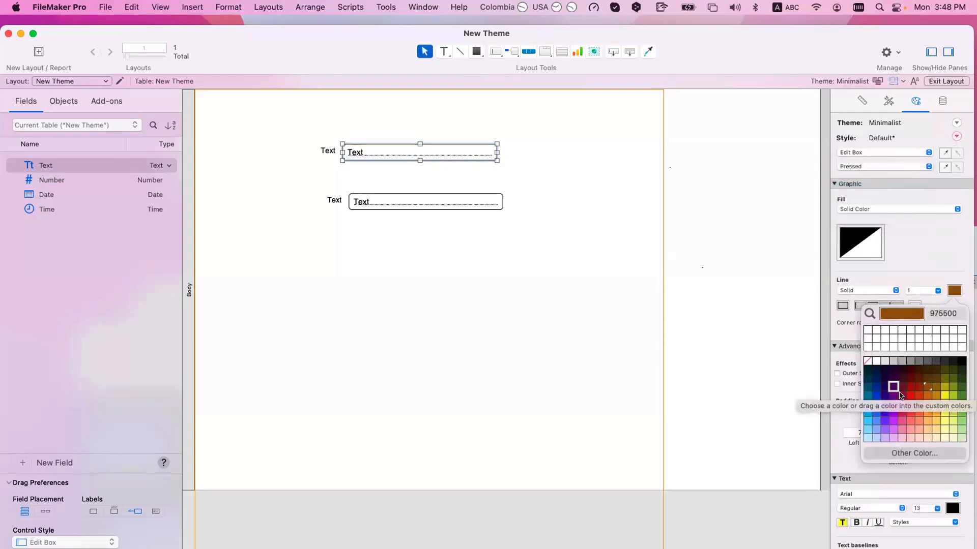
pyautogui.click(918, 415)
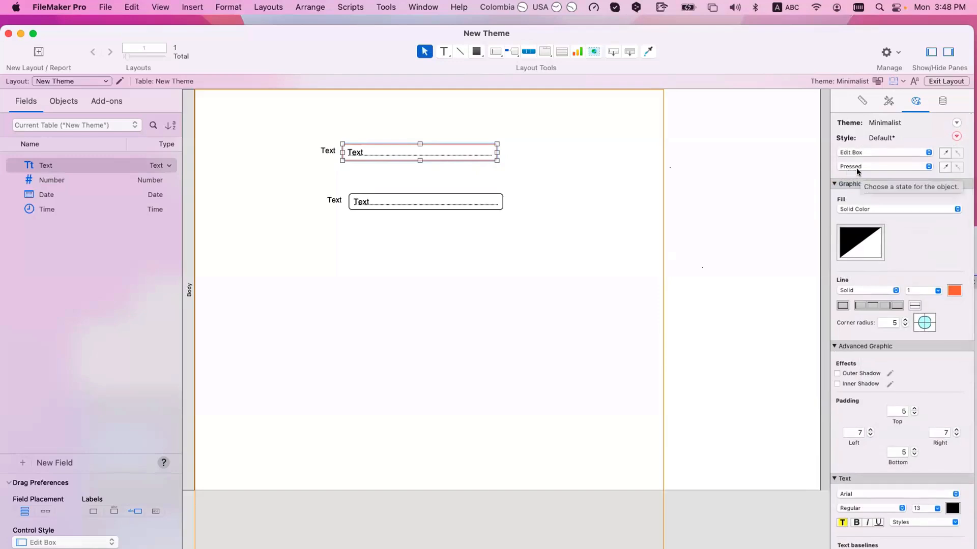
# Turn on a solid border for all sides of the original Text field's Normal state and check its Hover state
pyautogui.scroll(-1, 856, 168)
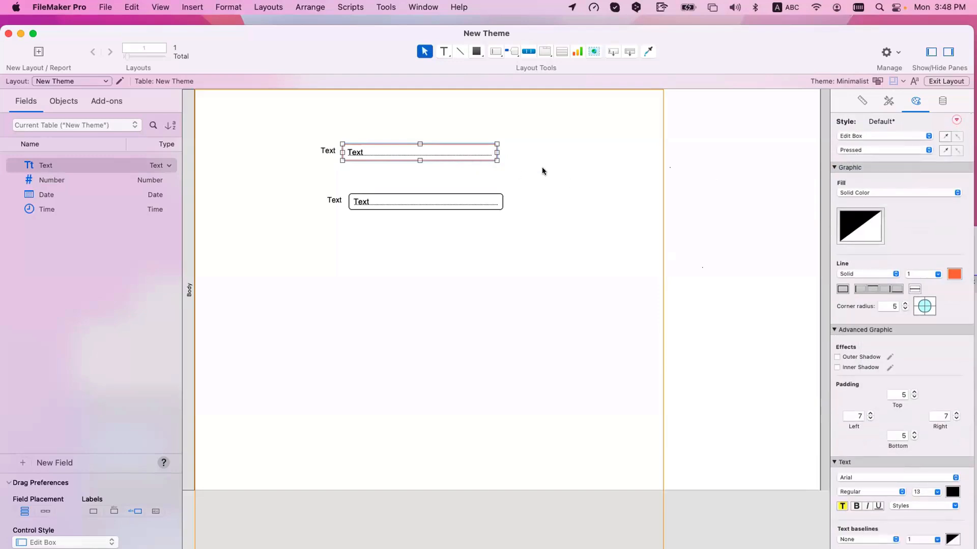
pyautogui.click(884, 151)
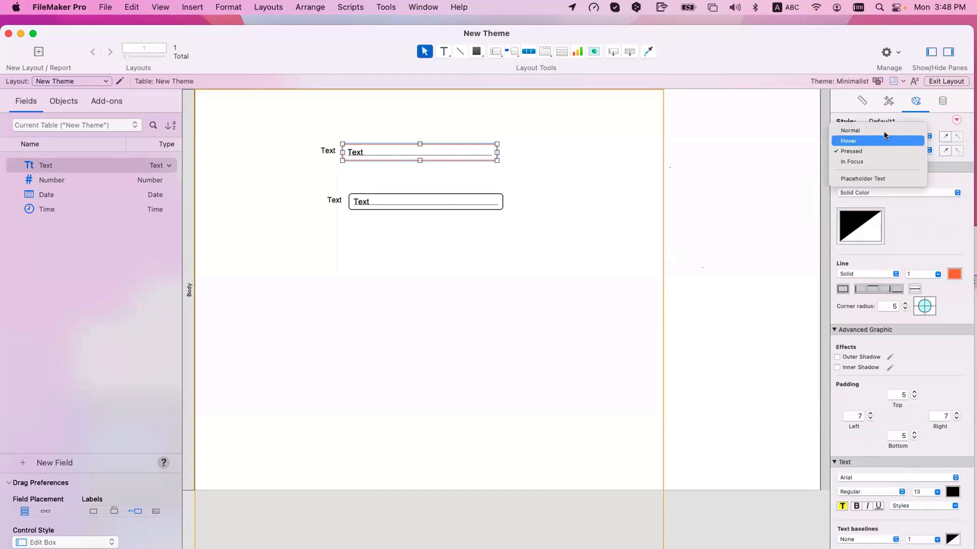
pyautogui.click(879, 140)
pyautogui.click(872, 150)
pyautogui.click(873, 139)
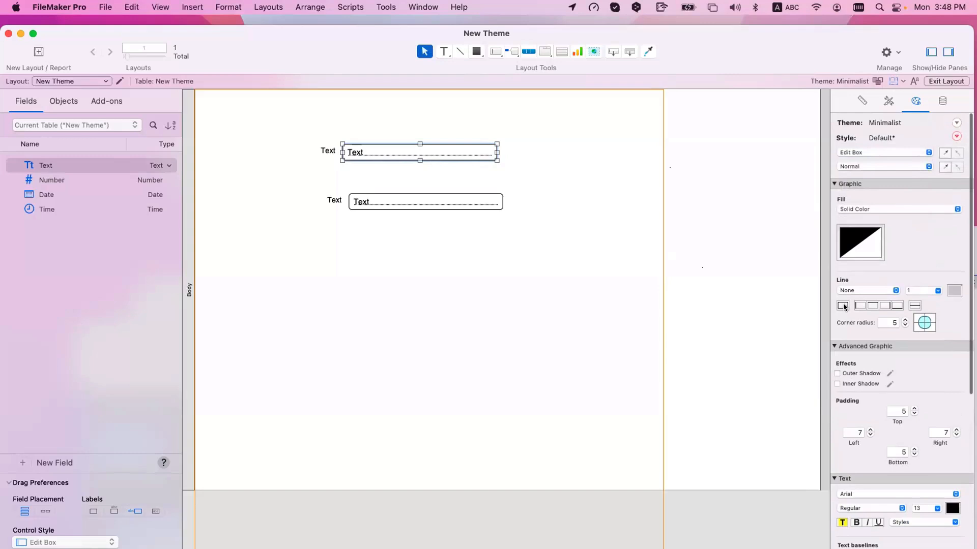
pyautogui.click(855, 304)
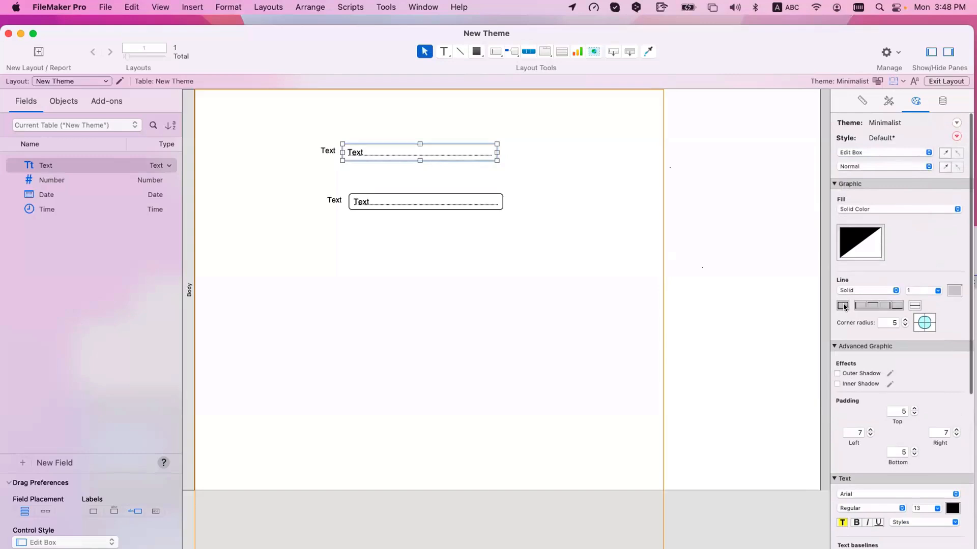
pyautogui.click(863, 168)
pyautogui.click(864, 170)
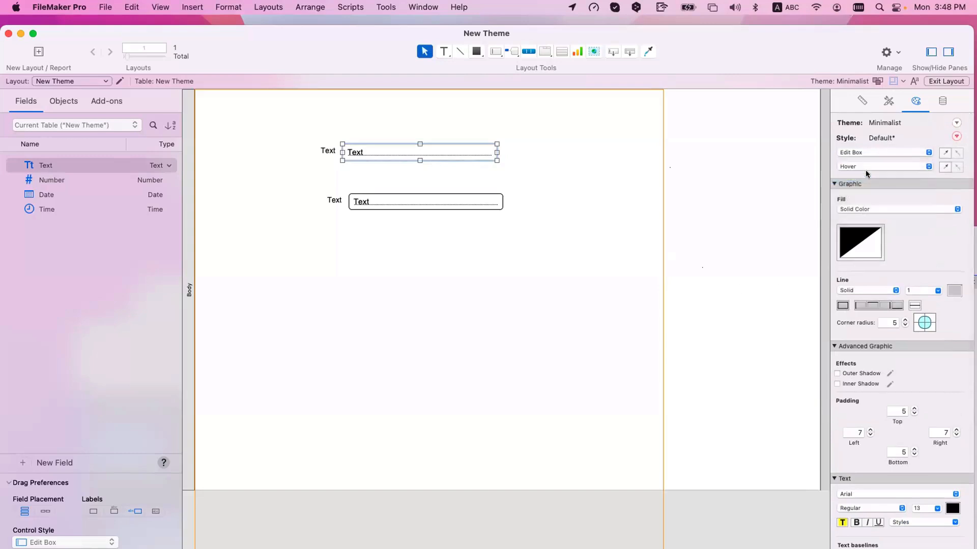
# Copy the formatting of the original Text field's Normal state and paste it into its Pressed state
pyautogui.click(865, 170)
pyautogui.click(865, 173)
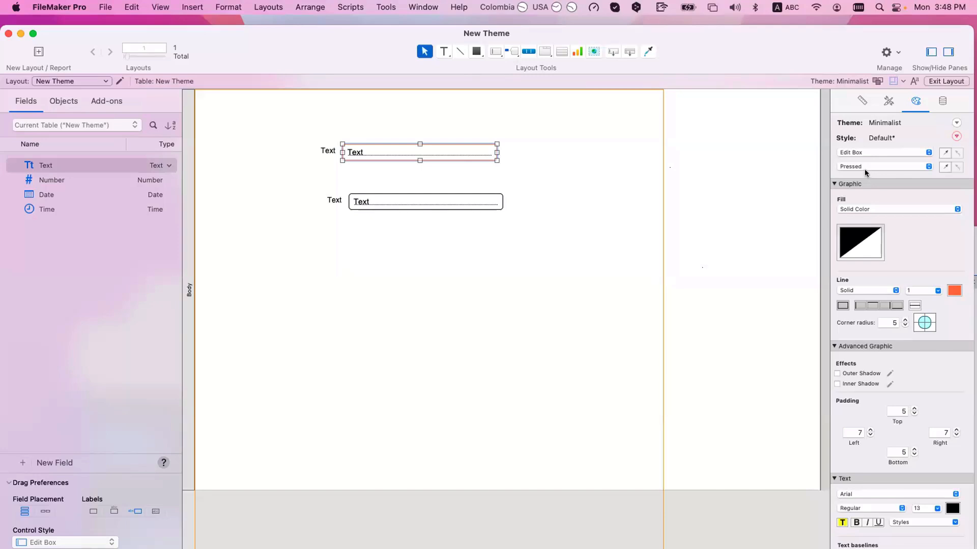
pyautogui.click(865, 168)
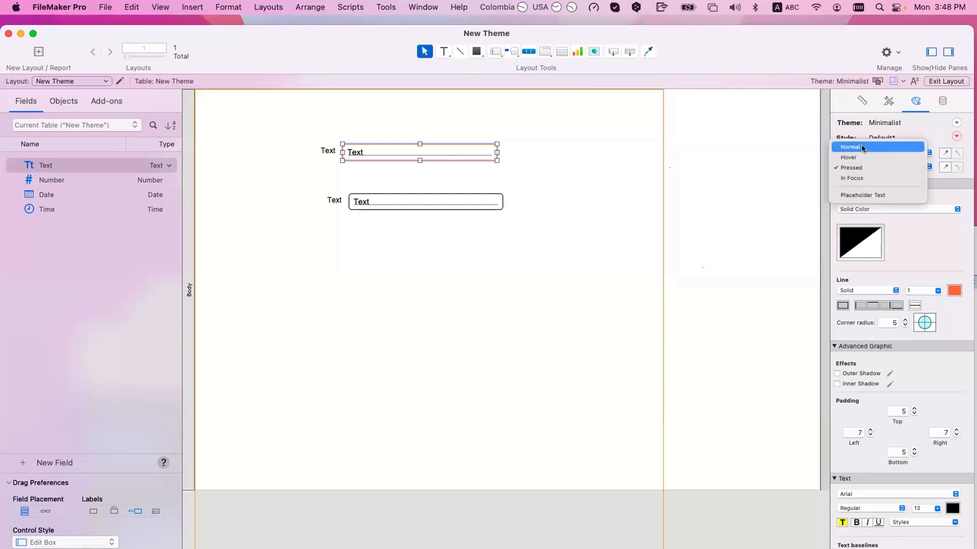
pyautogui.click(861, 147)
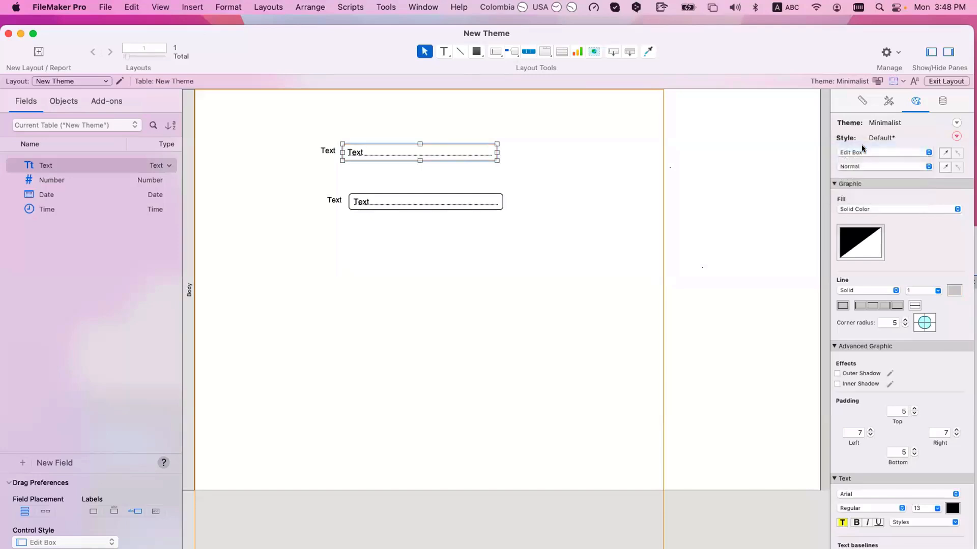
pyautogui.click(942, 171)
pyautogui.scroll(-1, 944, 168)
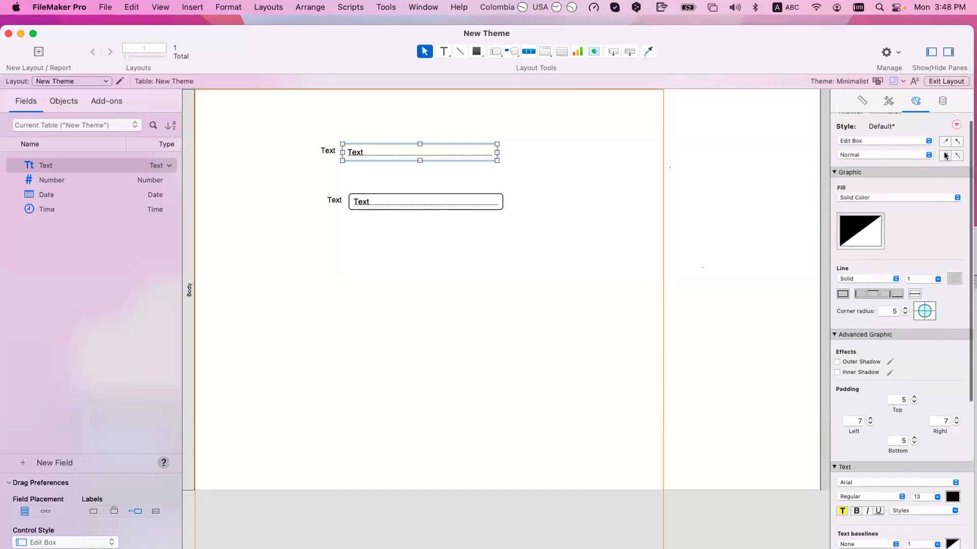
pyautogui.click(903, 155)
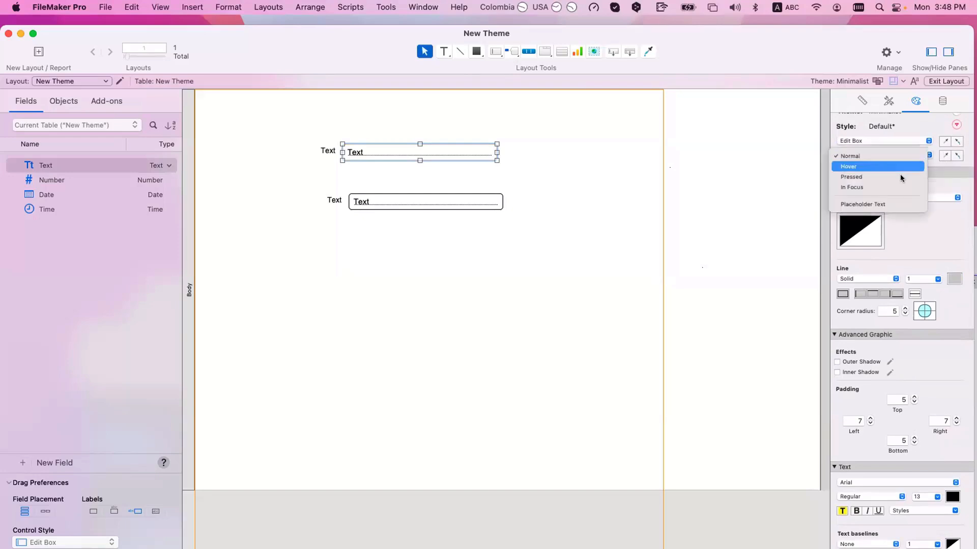
pyautogui.click(902, 175)
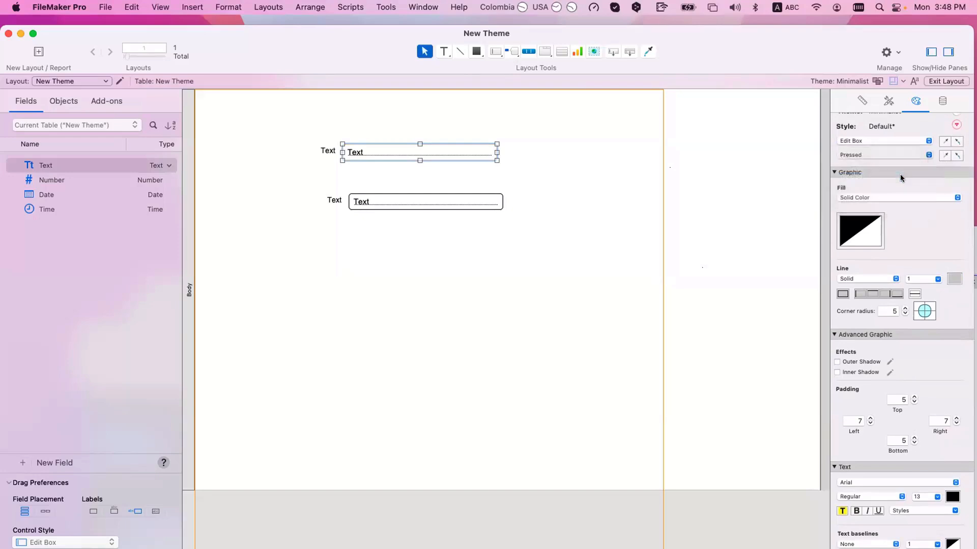
pyautogui.click(955, 155)
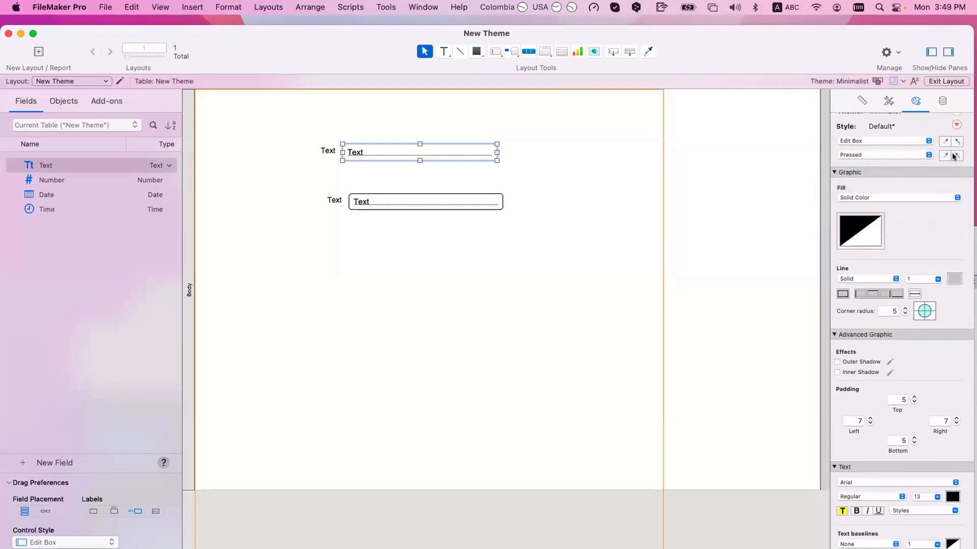
# Remove the border from the original Text field's Normal state and compare its Pressed state
pyautogui.click(875, 154)
pyautogui.click(874, 135)
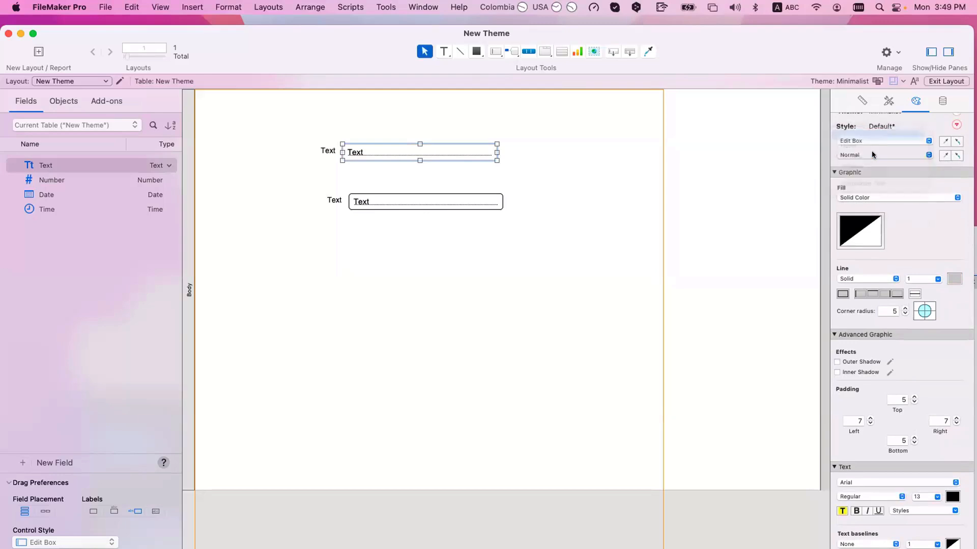
pyautogui.click(875, 152)
pyautogui.click(881, 176)
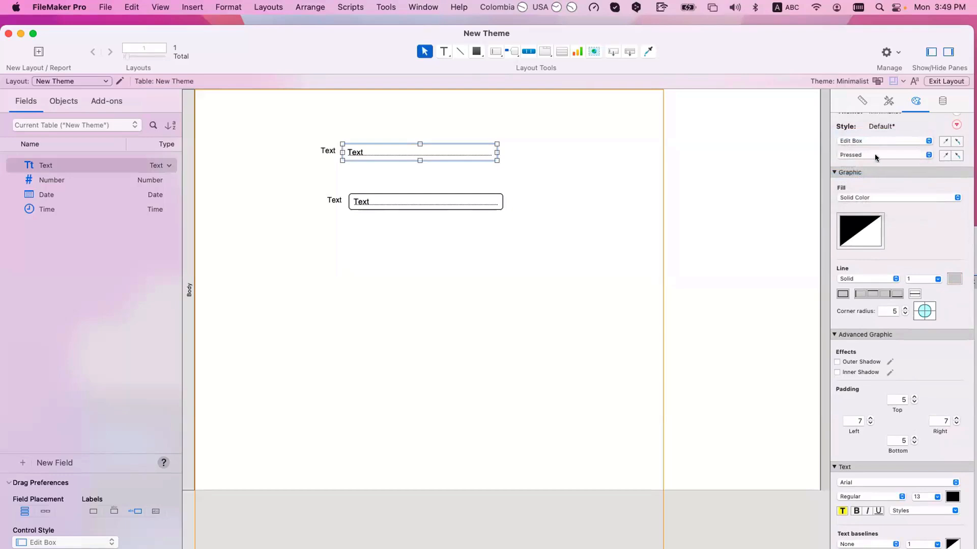
pyautogui.click(874, 154)
pyautogui.click(875, 135)
pyautogui.click(854, 293)
pyautogui.click(874, 155)
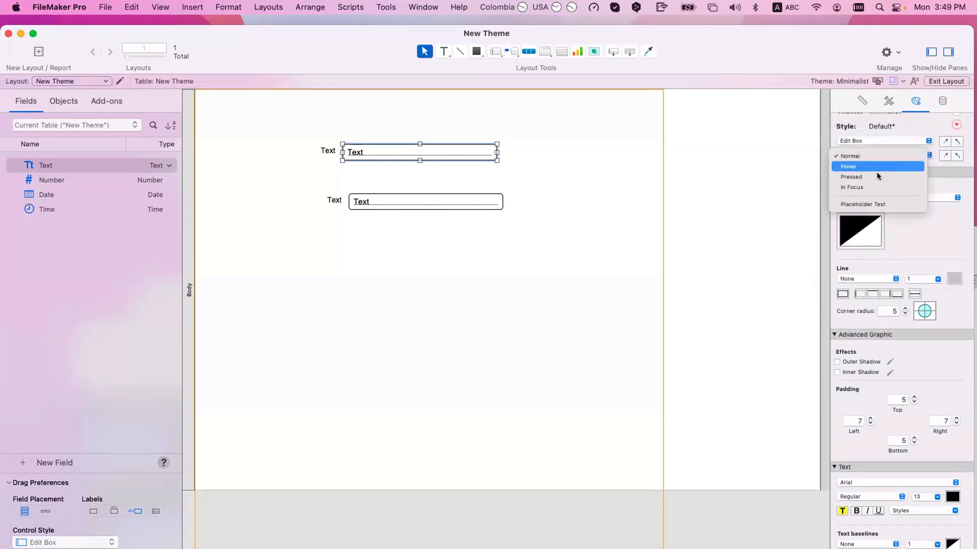
pyautogui.click(877, 172)
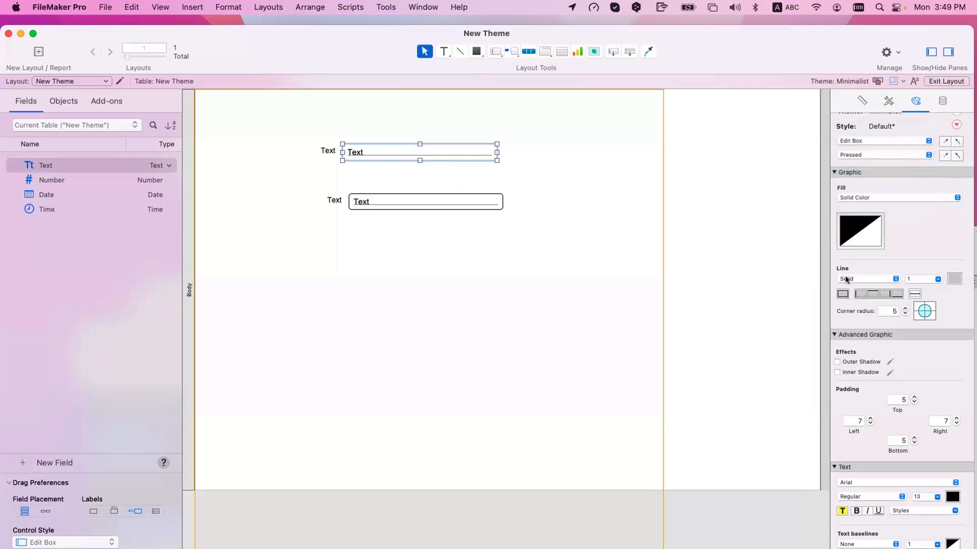
pyautogui.click(414, 153)
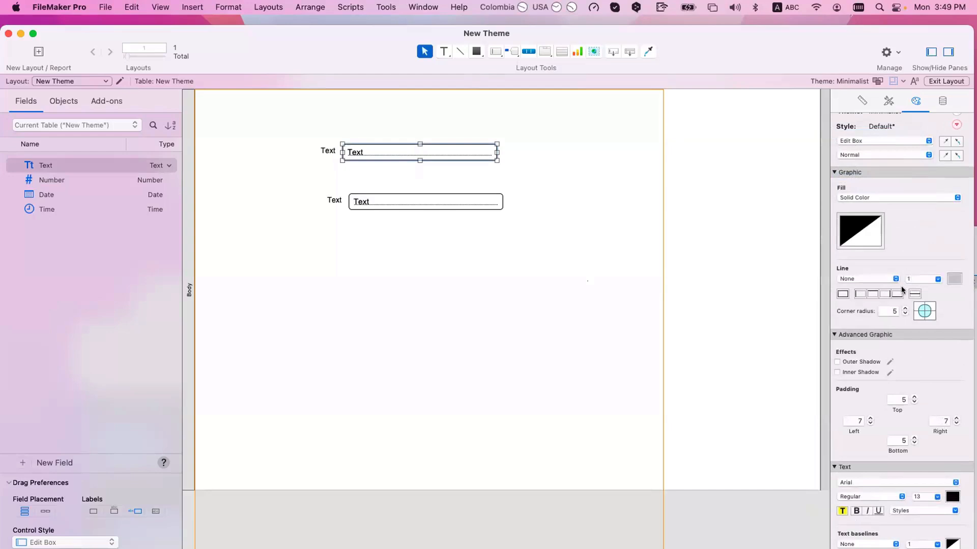
pyautogui.scroll(1, 882, 146)
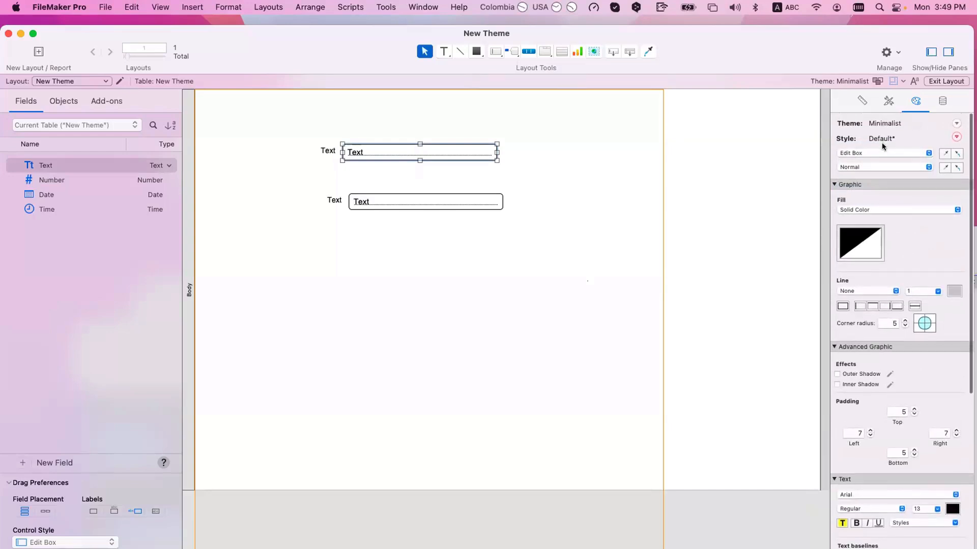
# Duplicate the original Text field below the other two, assign it to the Text field and leave out the label
pyautogui.click(600, 210)
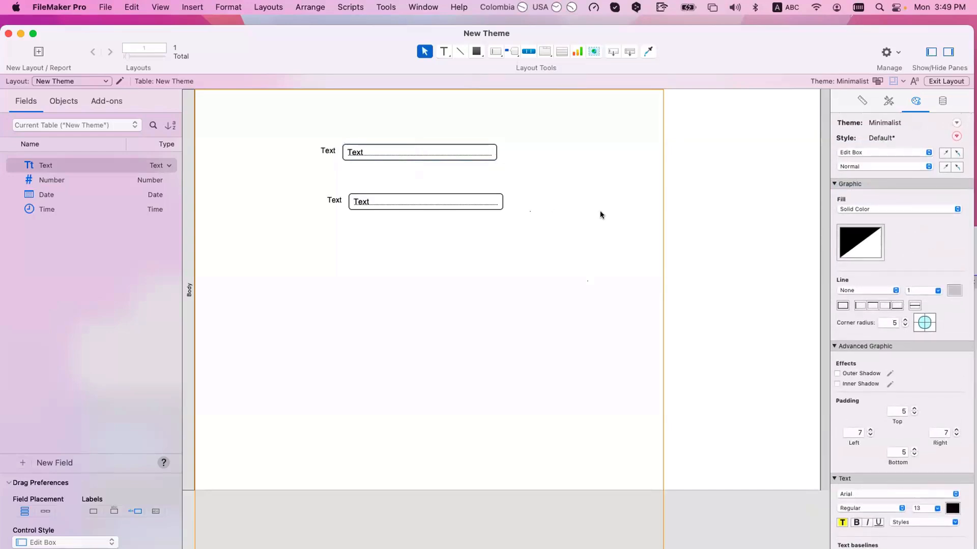
pyautogui.click(410, 155)
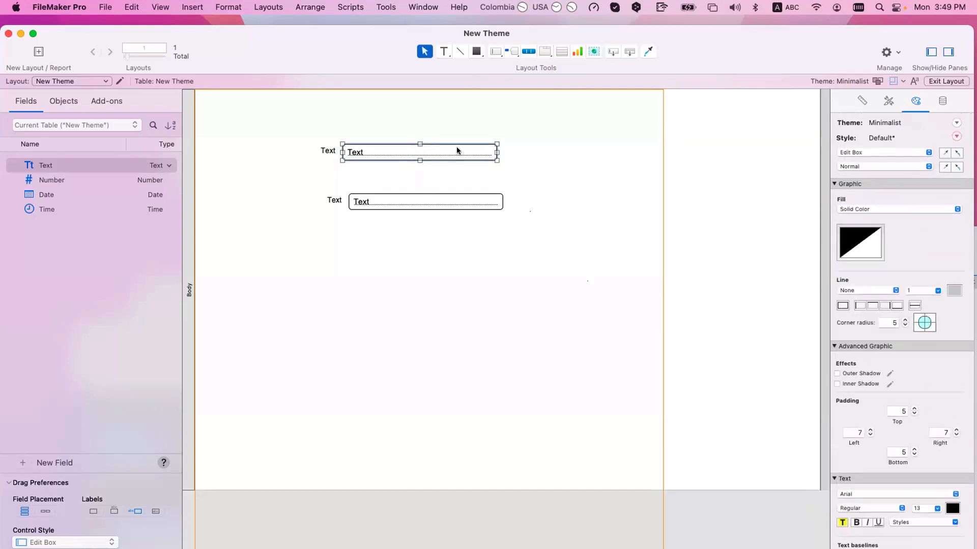
pyautogui.click(530, 132)
pyautogui.click(409, 154)
pyautogui.moveTo(412, 153); pyautogui.dragTo(508, 264)
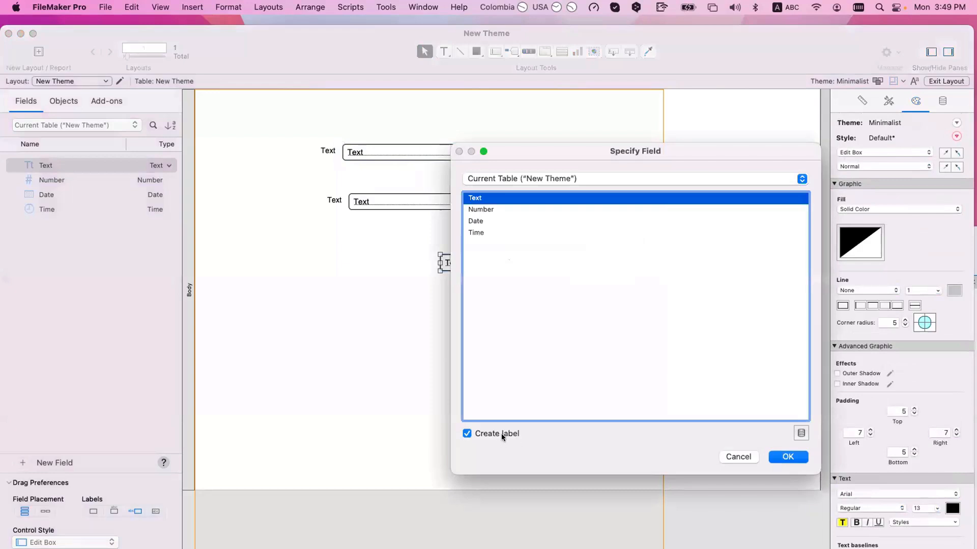
pyautogui.click(502, 433)
pyautogui.click(787, 457)
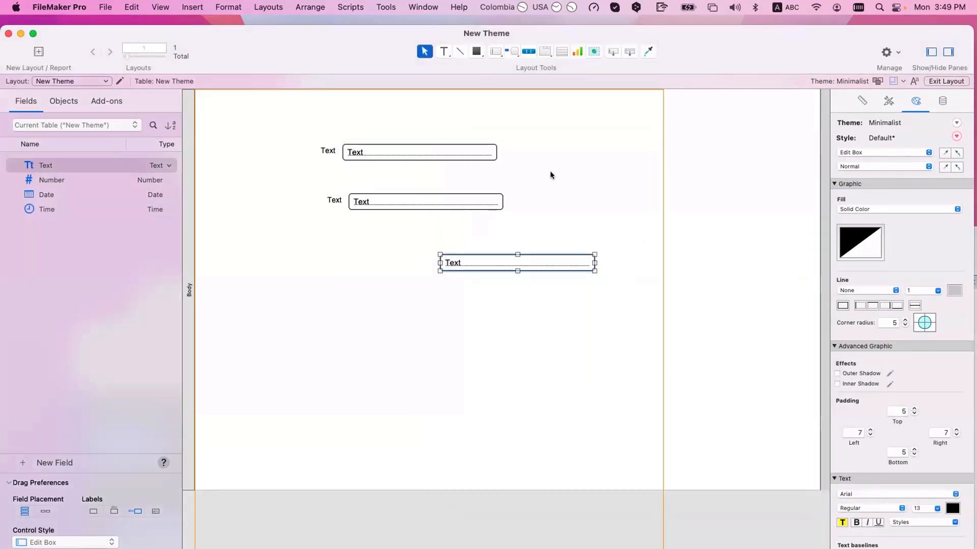
# Turn on a solid border for all sides of the duplicated field's Normal state and check its Pressed state
pyautogui.scroll(-1, 850, 189)
pyautogui.scroll(1, 853, 168)
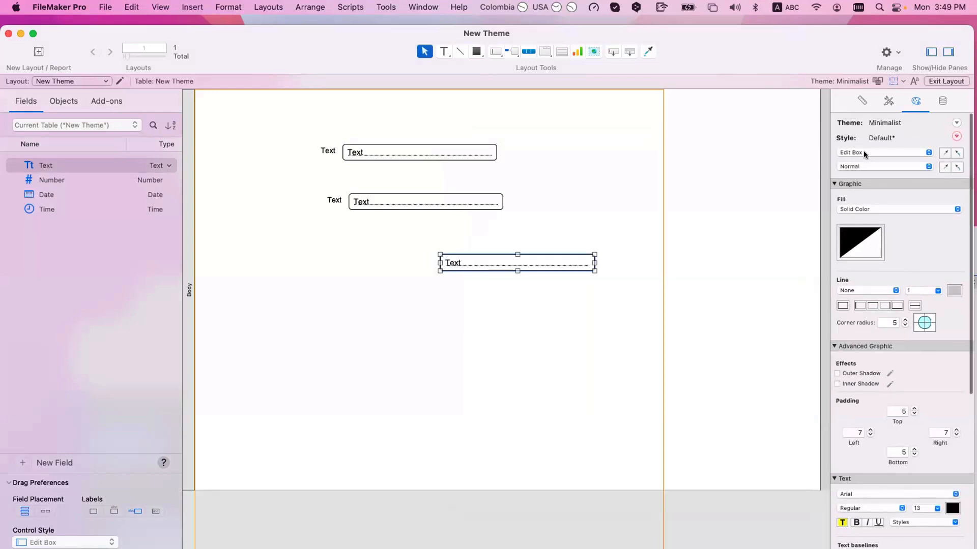
pyautogui.click(868, 167)
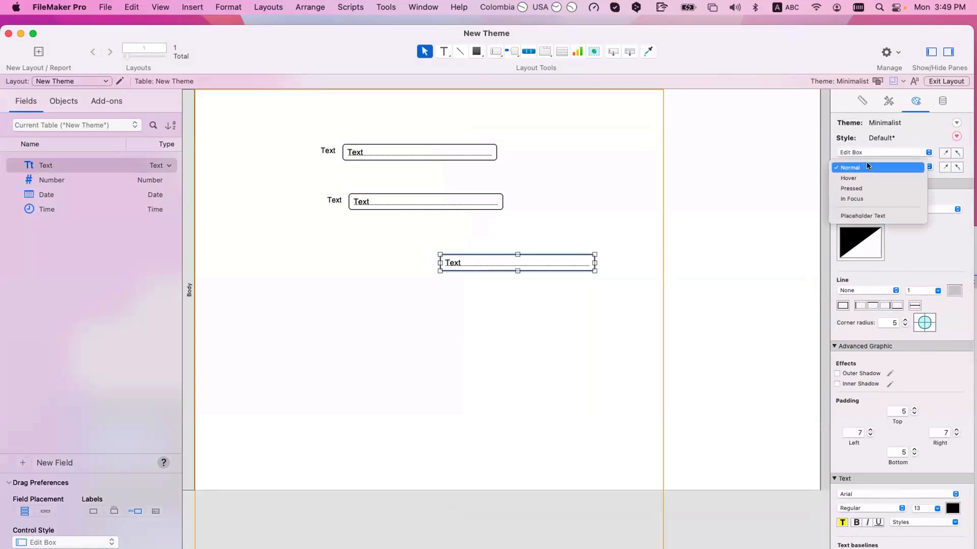
pyautogui.click(870, 188)
pyautogui.click(873, 167)
pyautogui.click(873, 148)
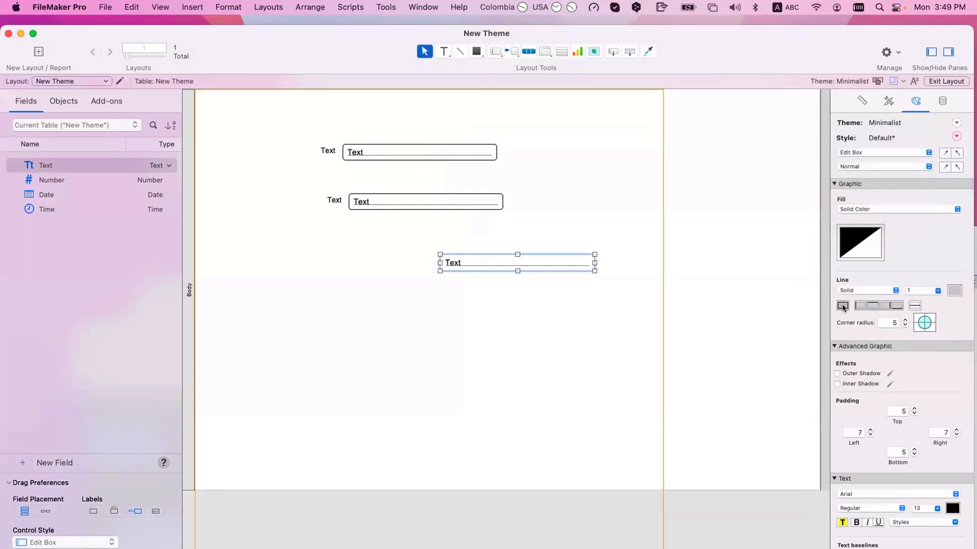
pyautogui.click(893, 165)
pyautogui.click(896, 183)
# Revert the duplicated field's style changes to the saved Default style
pyautogui.click(956, 136)
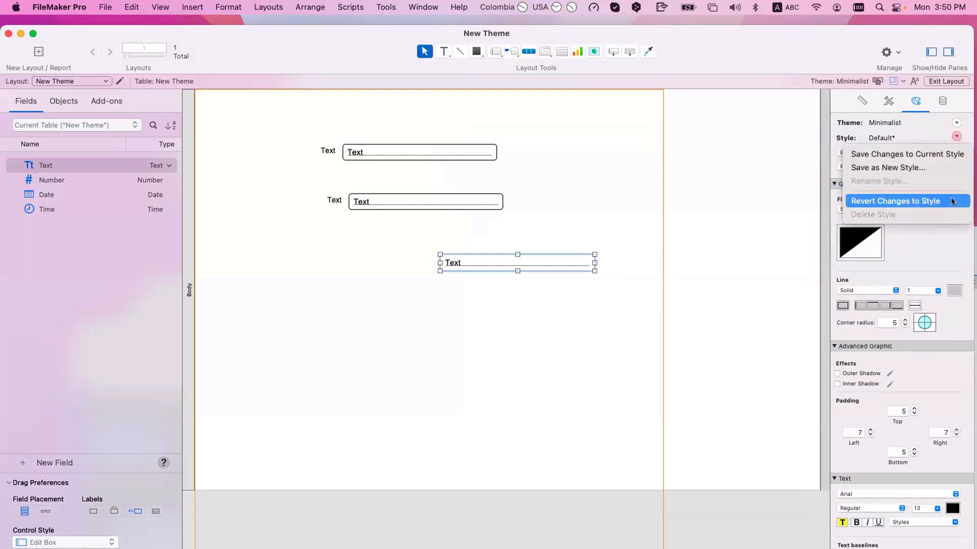
pyautogui.click(951, 198)
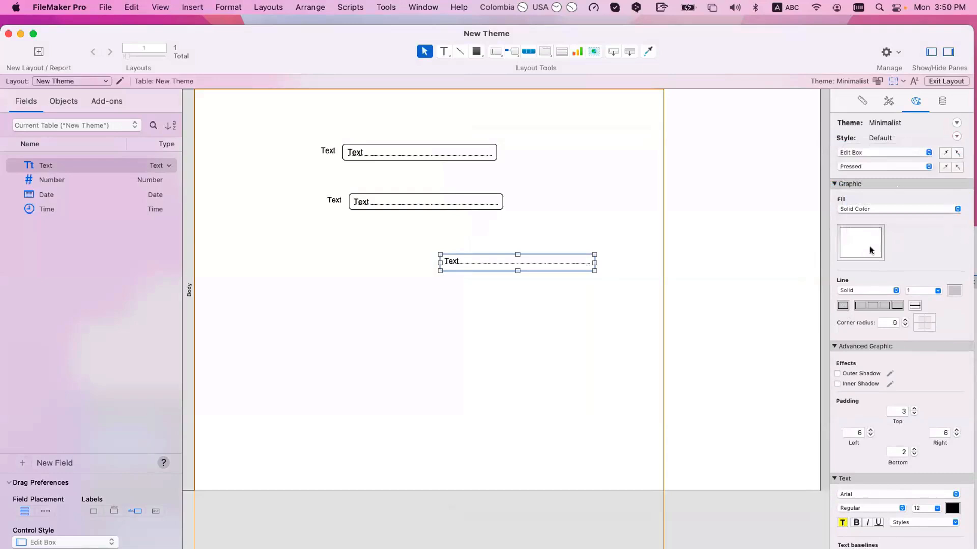
pyautogui.scroll(-2, 864, 262)
pyautogui.click(621, 291)
pyautogui.click(515, 267)
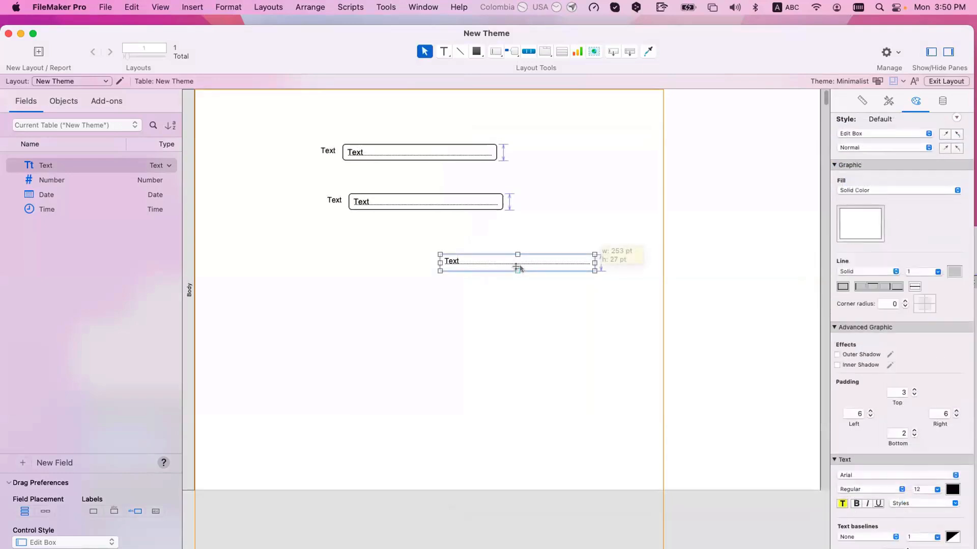
# Delete all three Text fields and their labels from the layout body
pyautogui.hscroll(1, 514, 267)
pyautogui.click(514, 270)
pyautogui.moveTo(473, 319); pyautogui.dragTo(252, 114)
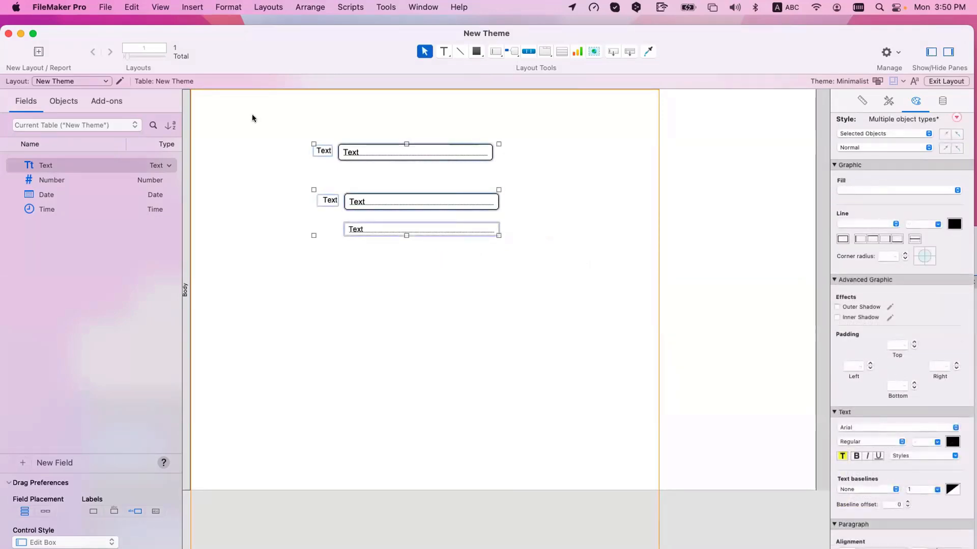
pyautogui.press('Delete')
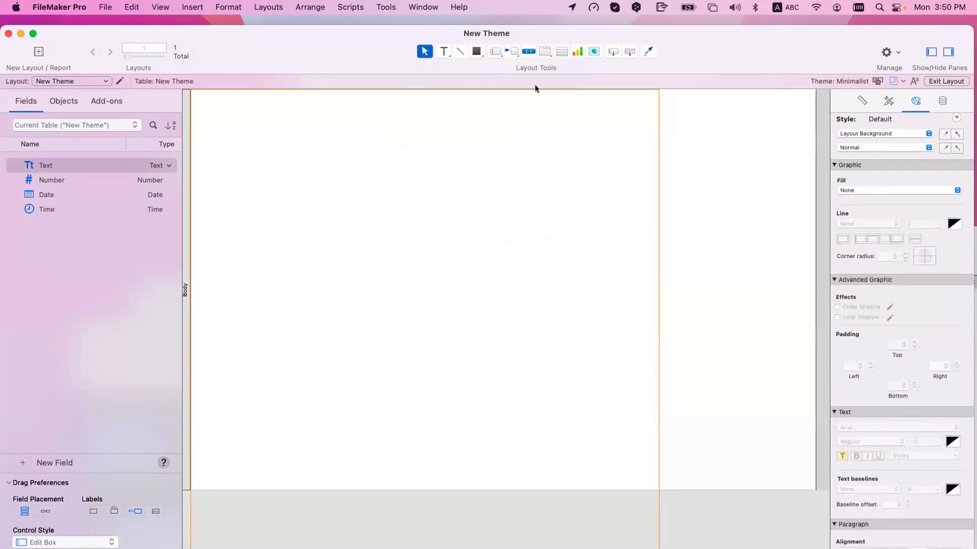
# Draw a three-segment button bar across the upper part of the empty layout body
pyautogui.click(528, 51)
pyautogui.moveTo(244, 119); pyautogui.dragTo(551, 148)
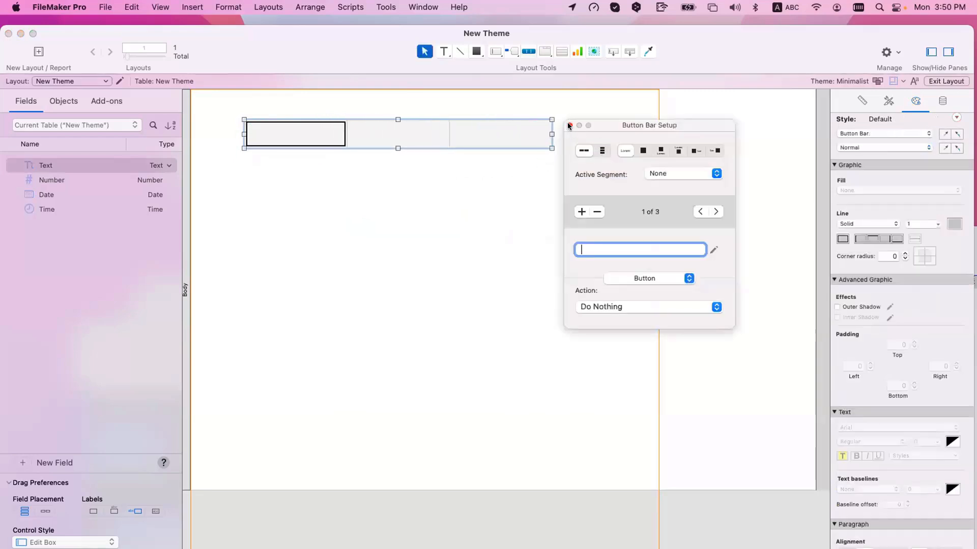
pyautogui.click(570, 125)
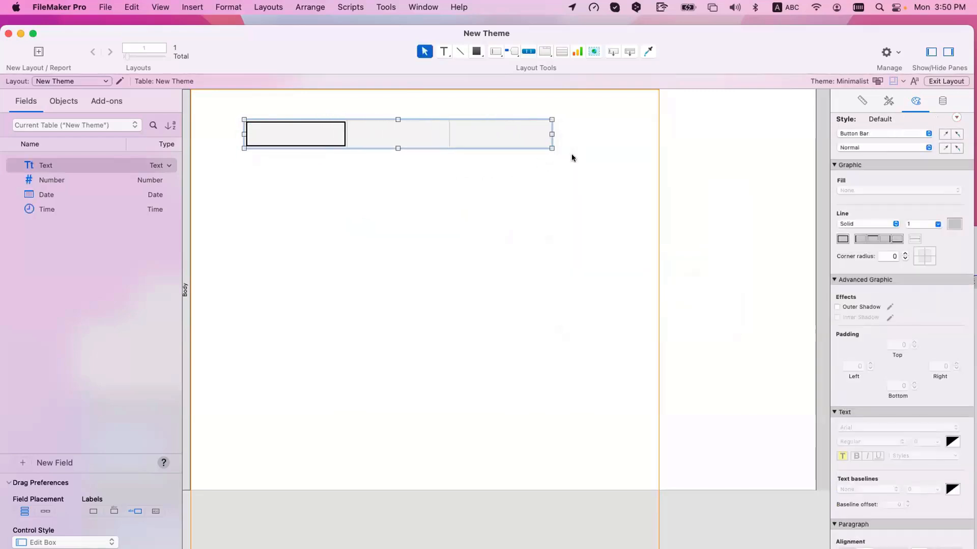
# Select the button bar's first segment and review which parts of the bar can be styled
pyautogui.click(266, 132)
pyautogui.doubleClick(267, 133)
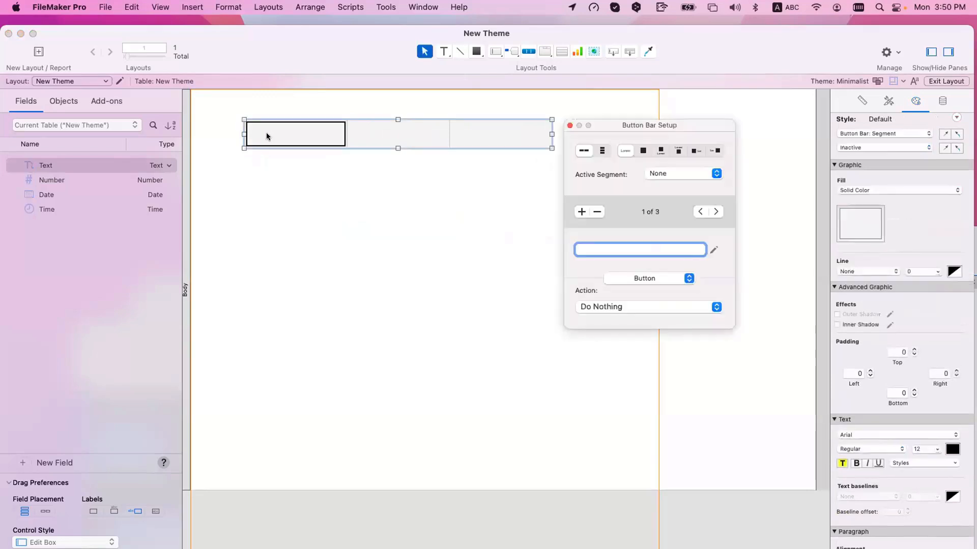
pyautogui.click(571, 125)
pyautogui.click(874, 133)
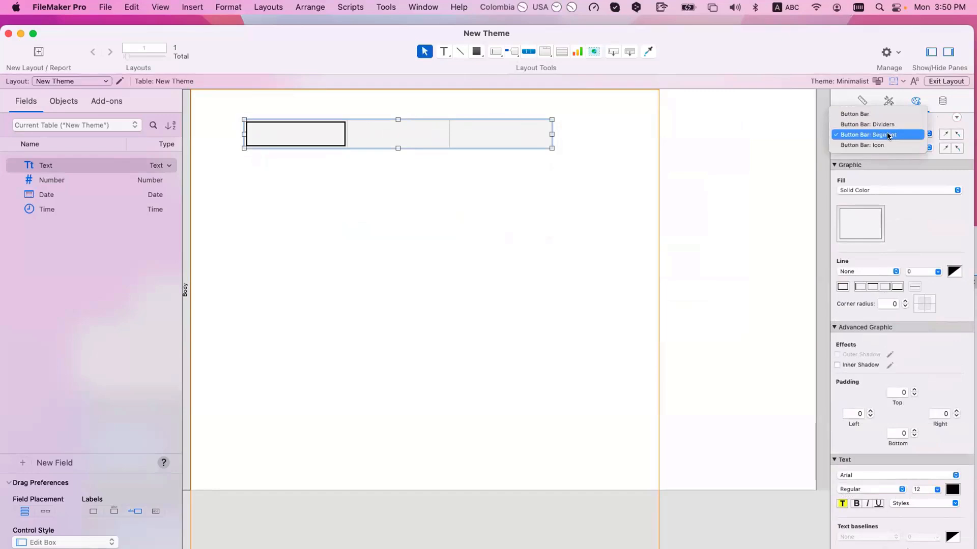
pyautogui.click(685, 201)
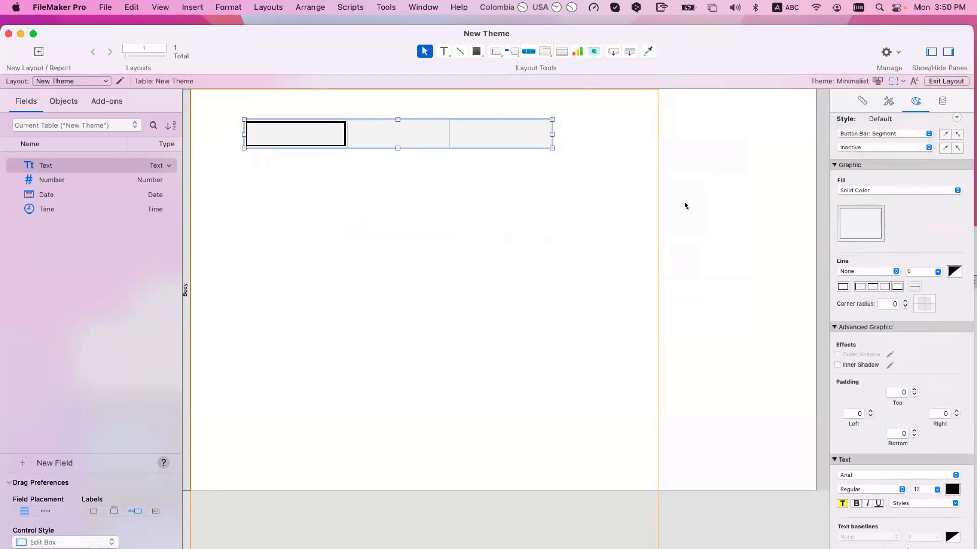
# Move the button bar to about x 176 pt, y 140 pt and add four segments for seven in total
pyautogui.moveTo(305, 143); pyautogui.dragTo(360, 198)
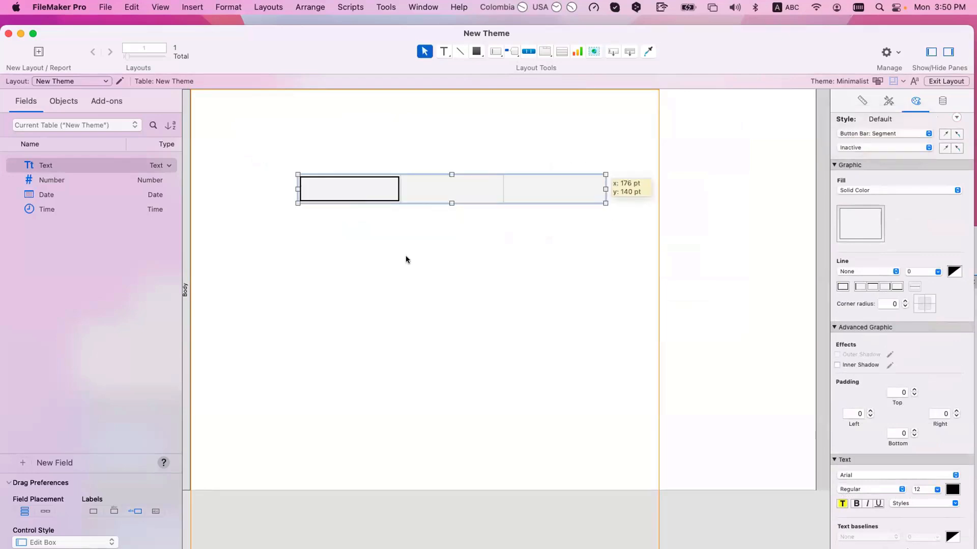
pyautogui.click(464, 227)
pyautogui.doubleClick(563, 194)
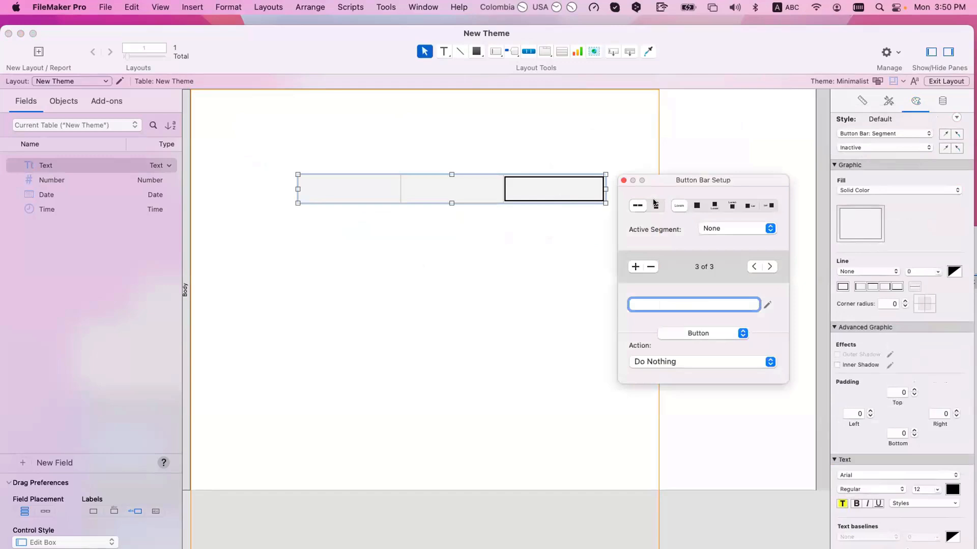
pyautogui.click(635, 266)
pyautogui.click(635, 266)
pyautogui.click(634, 267)
pyautogui.click(635, 266)
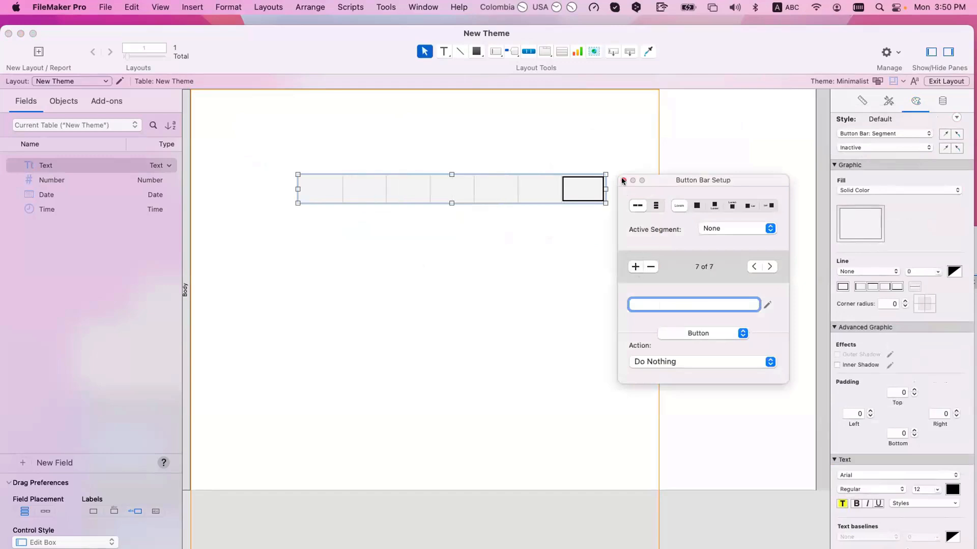
pyautogui.click(623, 180)
# Widen the seven-segment button bar slightly and label its first segment "Button 1"
pyautogui.moveTo(606, 188); pyautogui.dragTo(635, 188)
pyautogui.click(458, 223)
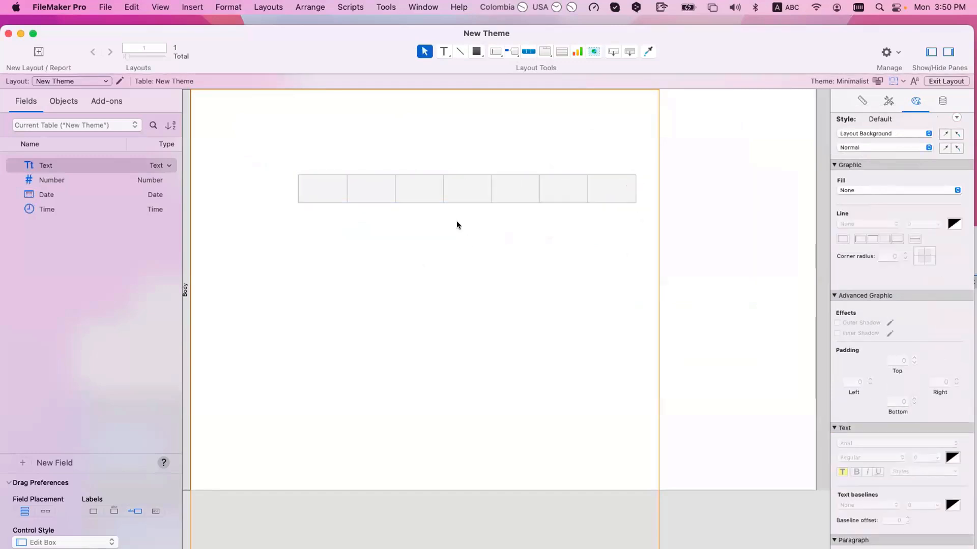
pyautogui.click(298, 188)
pyautogui.doubleClick(299, 190)
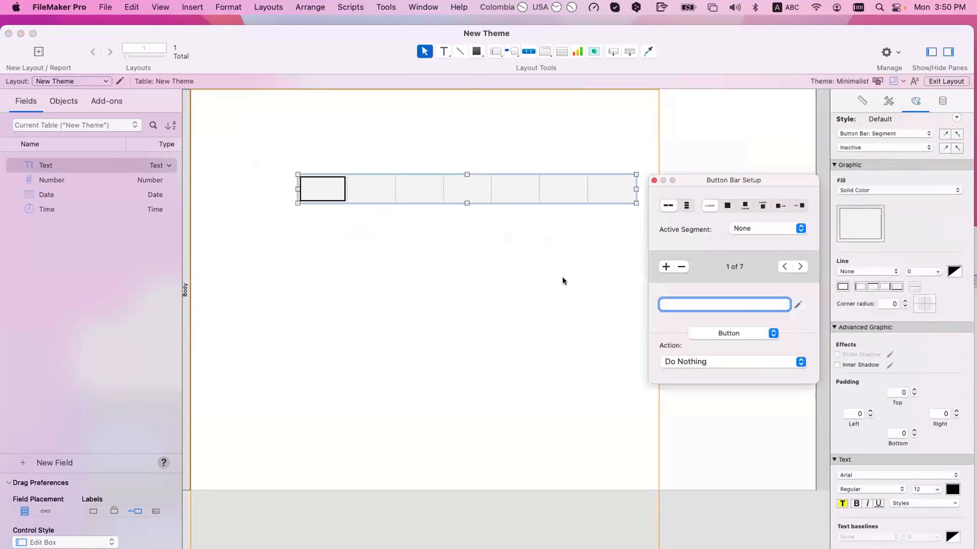
pyautogui.write('Button 1')
pyautogui.press('super+a')
pyautogui.press('super+c')
# Label the second, third and fourth segments "Button 2", "Button 3" and "Button 4"
pyautogui.click(365, 182)
pyautogui.press('super+v')
pyautogui.press('BackSpace')
pyautogui.write('2')
pyautogui.click(436, 183)
pyautogui.press('super+v')
pyautogui.press('BackSpace')
pyautogui.write('3')
pyautogui.click(496, 198)
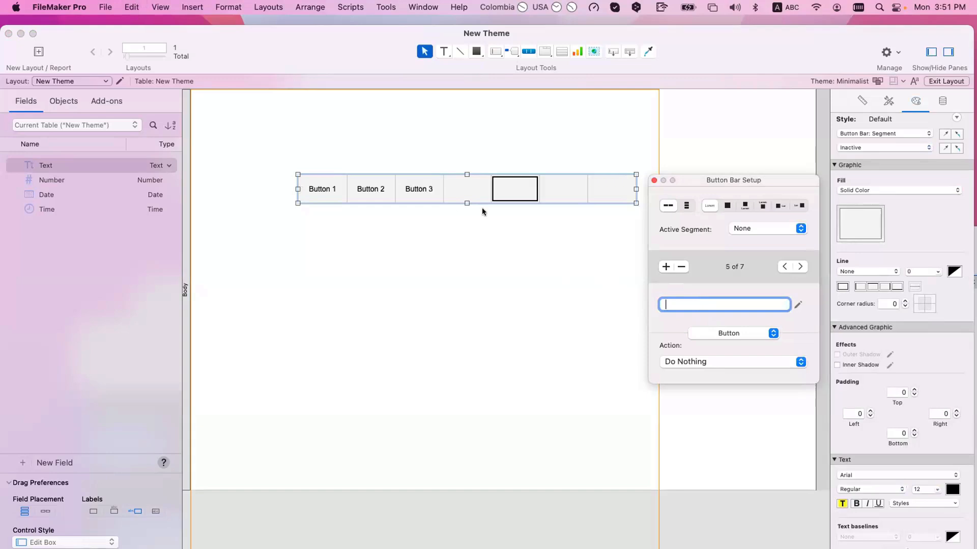
pyautogui.click(476, 195)
pyautogui.press('super+v')
pyautogui.press('BackSpace')
pyautogui.write('4')
# Delete the three unlabelled segments at the end of the button bar
pyautogui.click(594, 195)
pyautogui.click(579, 190)
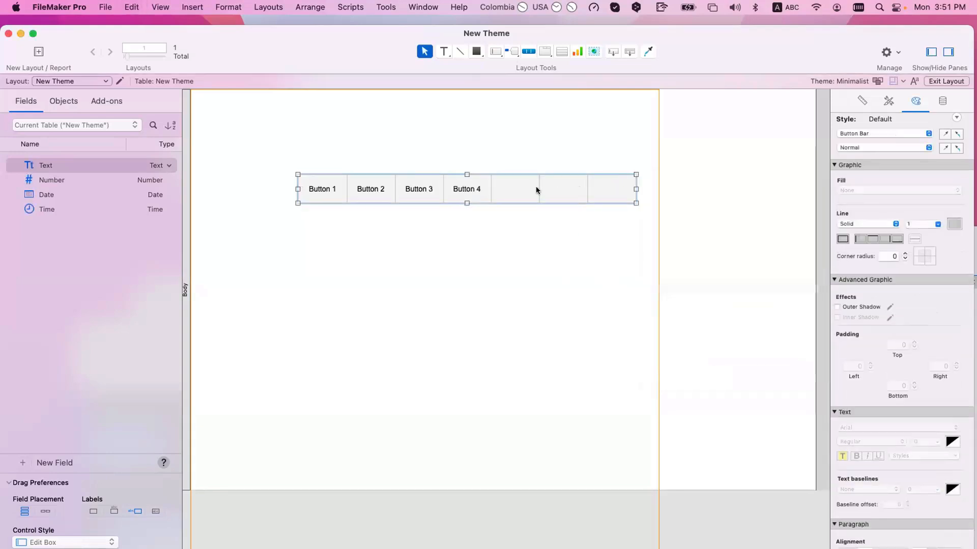
pyautogui.press('Delete')
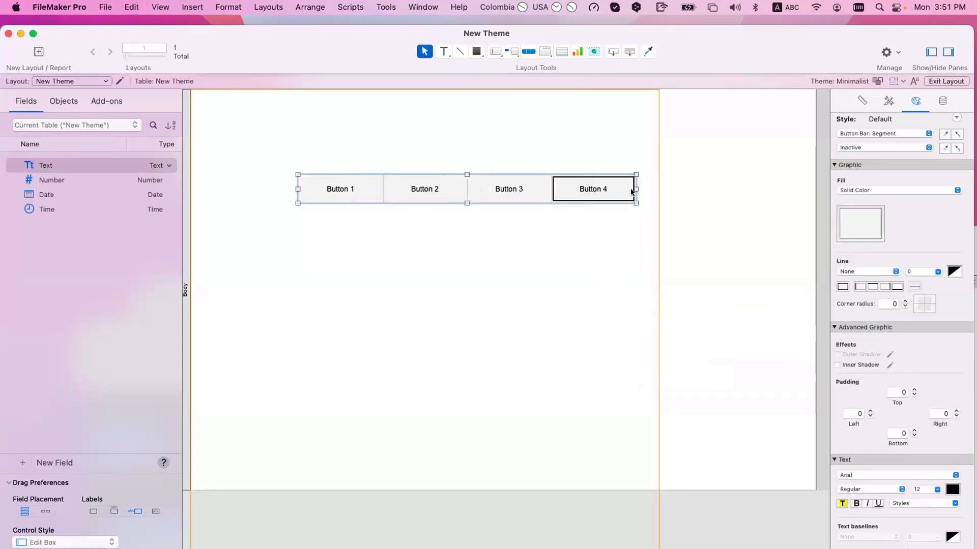
# Narrow the four-segment button bar slightly and move it a little up and to the left on the layout
pyautogui.moveTo(636, 189); pyautogui.dragTo(611, 189)
pyautogui.click(569, 274)
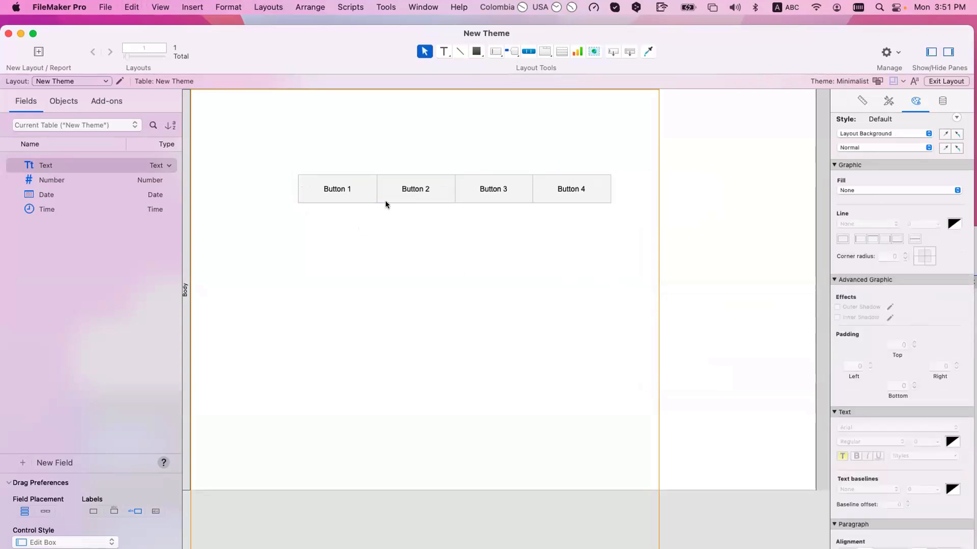
pyautogui.moveTo(389, 187); pyautogui.dragTo(374, 174)
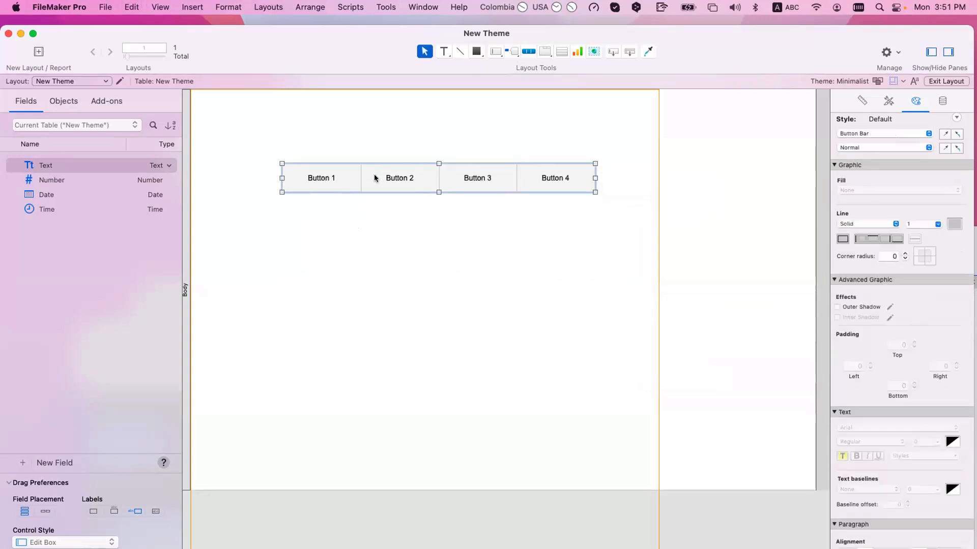
# Select the Button 1 segment and examine the states available for the bar's segments and dividers
pyautogui.click(325, 180)
pyautogui.scroll(2, 902, 178)
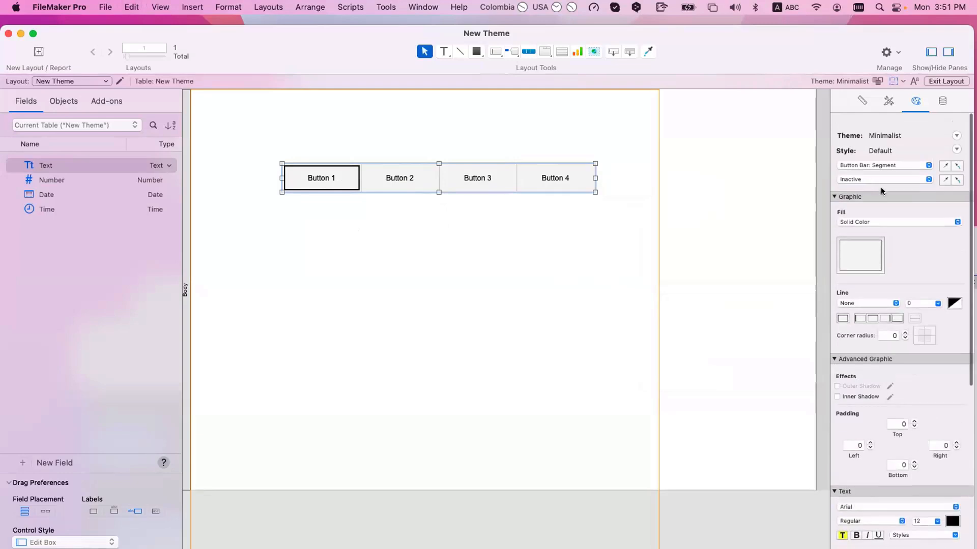
pyautogui.click(870, 166)
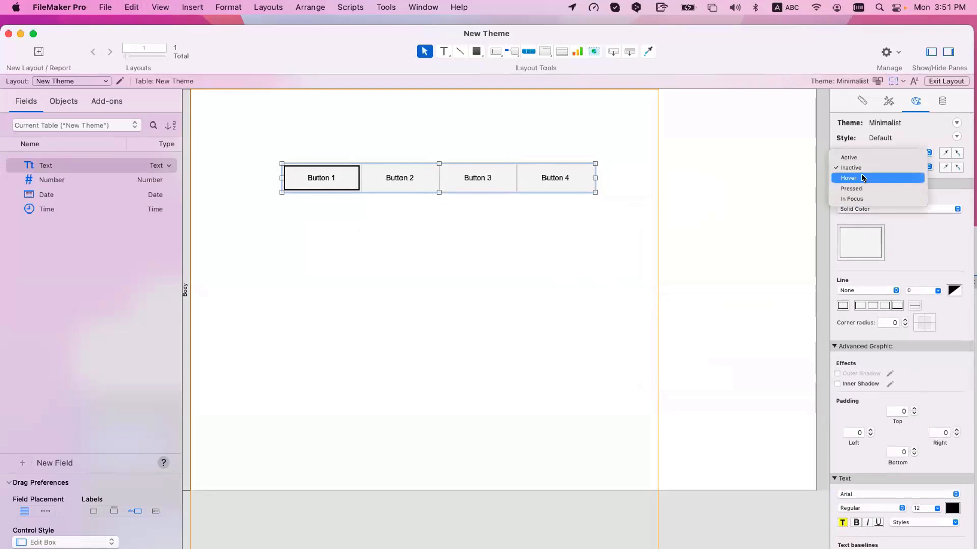
pyautogui.click(871, 142)
pyautogui.click(872, 149)
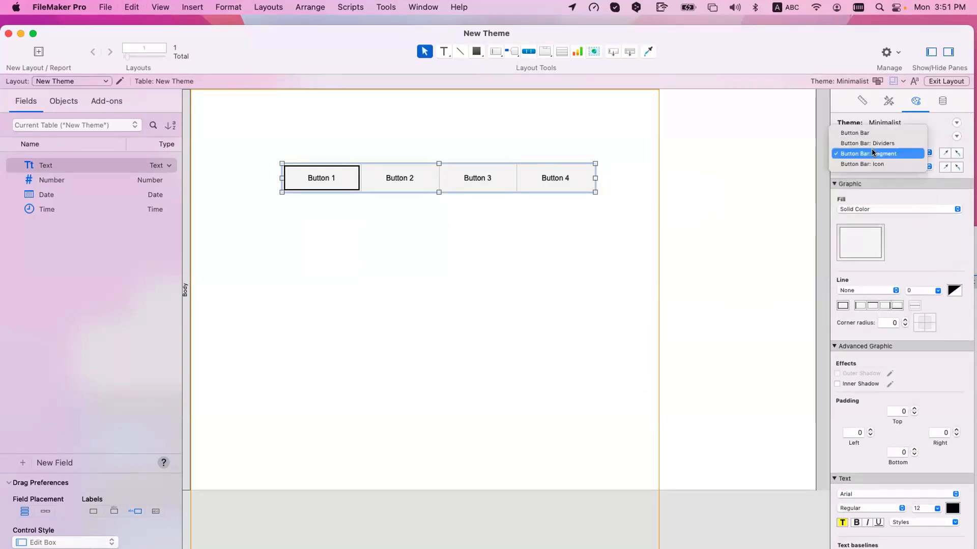
pyautogui.click(871, 143)
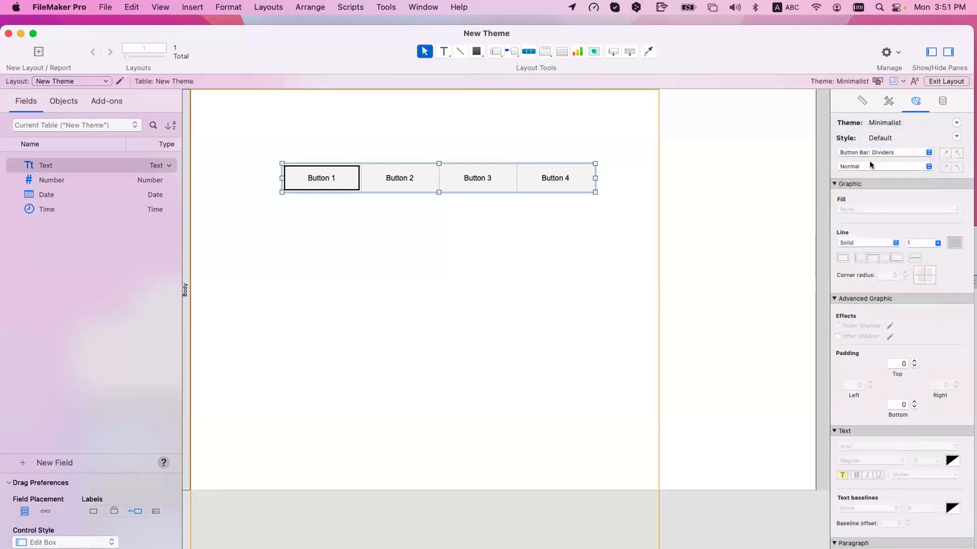
pyautogui.click(870, 164)
# Compare the styling options of the Button Bar, Segment, Icon and Dividers parts
pyautogui.click(870, 150)
pyautogui.click(870, 151)
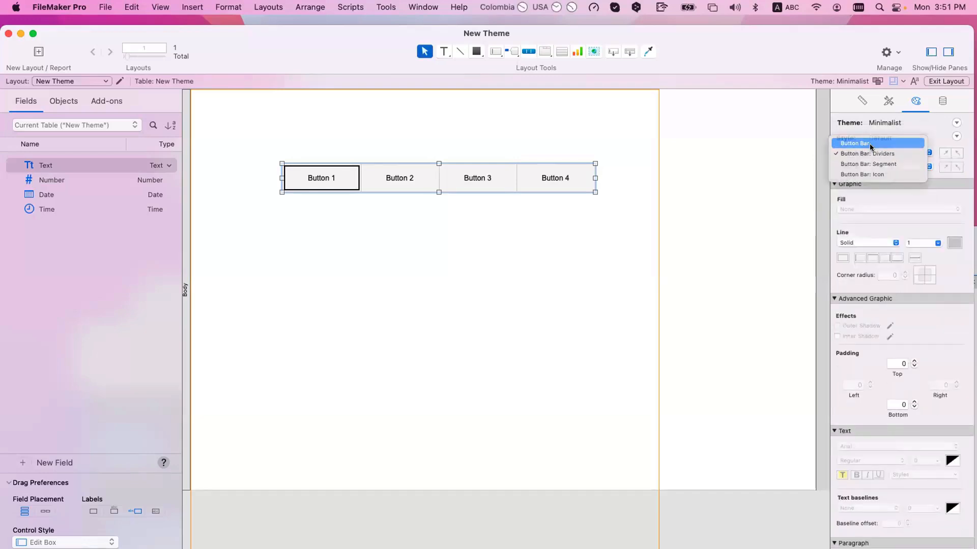
pyautogui.click(870, 144)
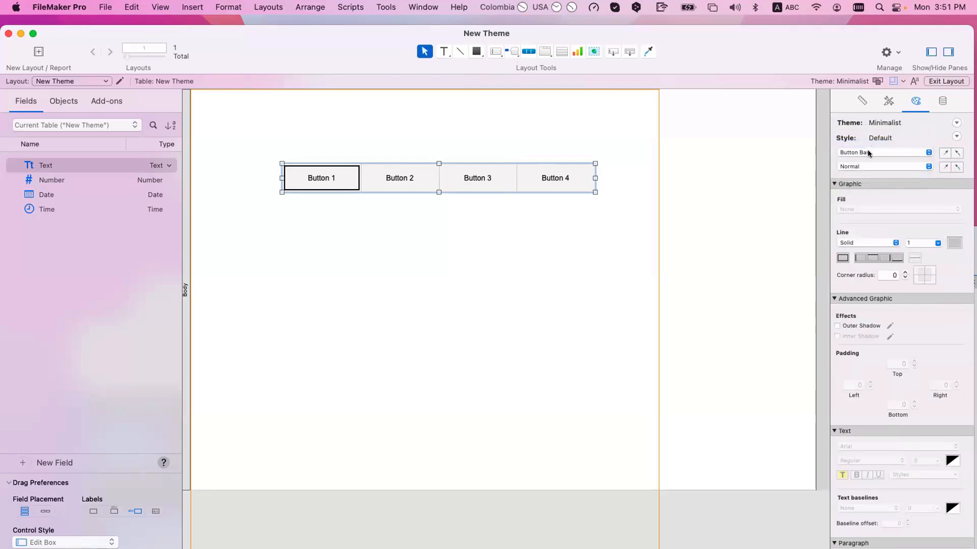
pyautogui.click(868, 150)
pyautogui.click(869, 142)
pyautogui.click(871, 149)
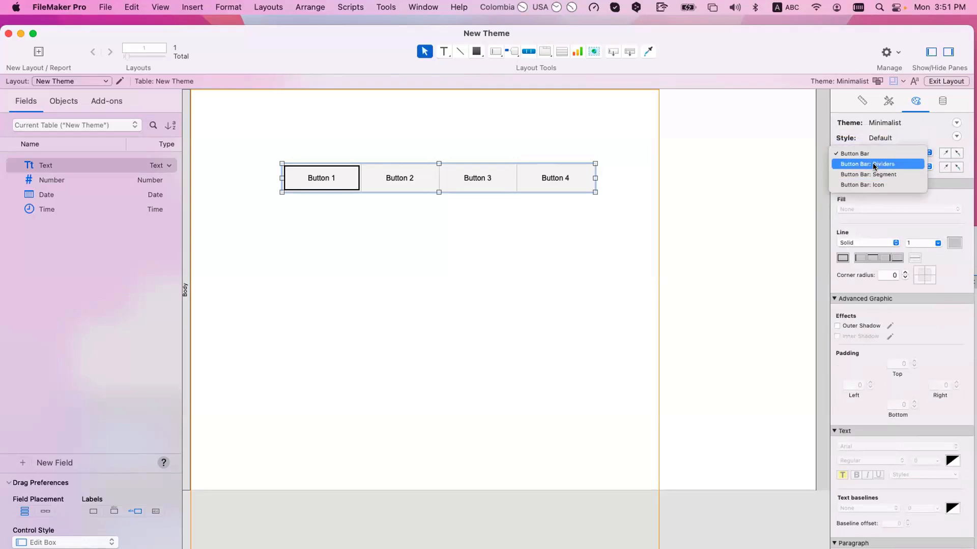
pyautogui.click(872, 174)
pyautogui.click(875, 151)
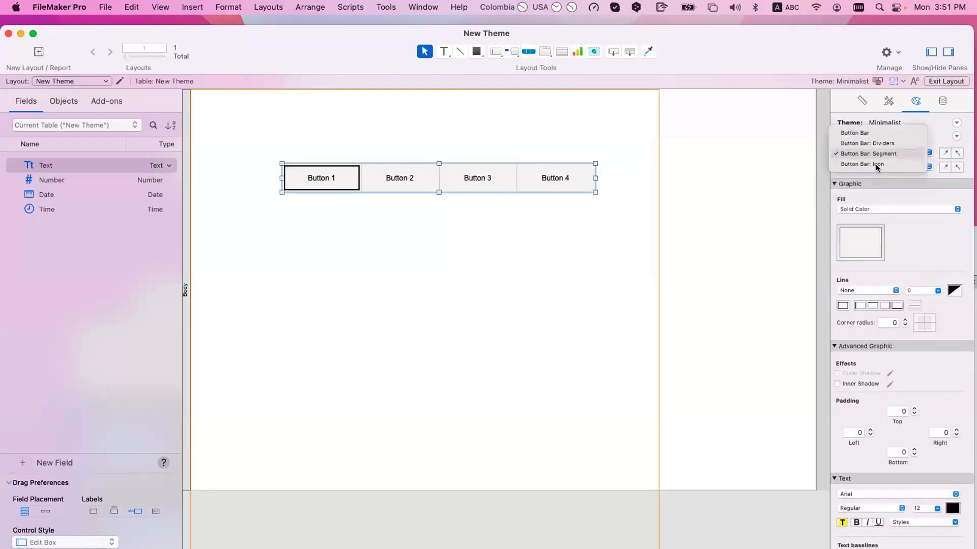
pyautogui.click(875, 164)
pyautogui.click(865, 153)
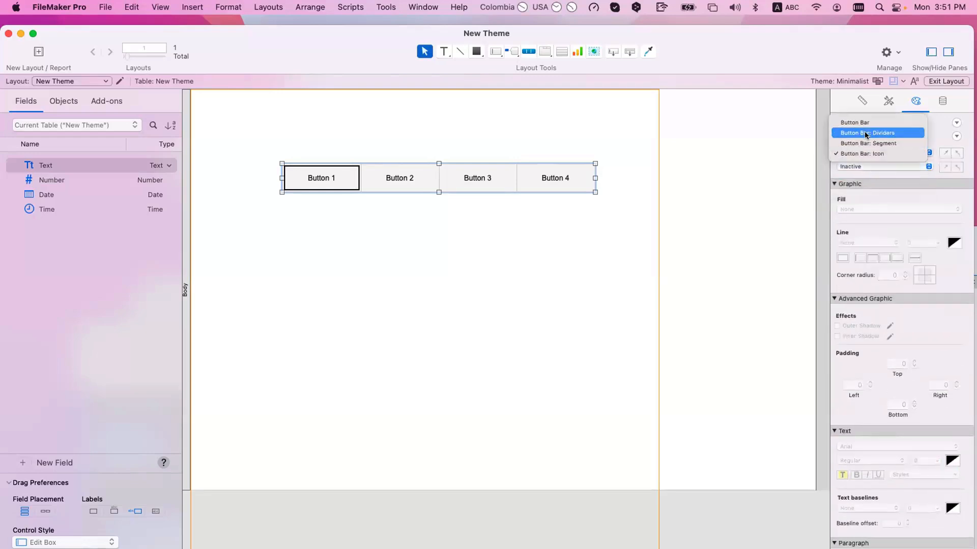
pyautogui.click(865, 131)
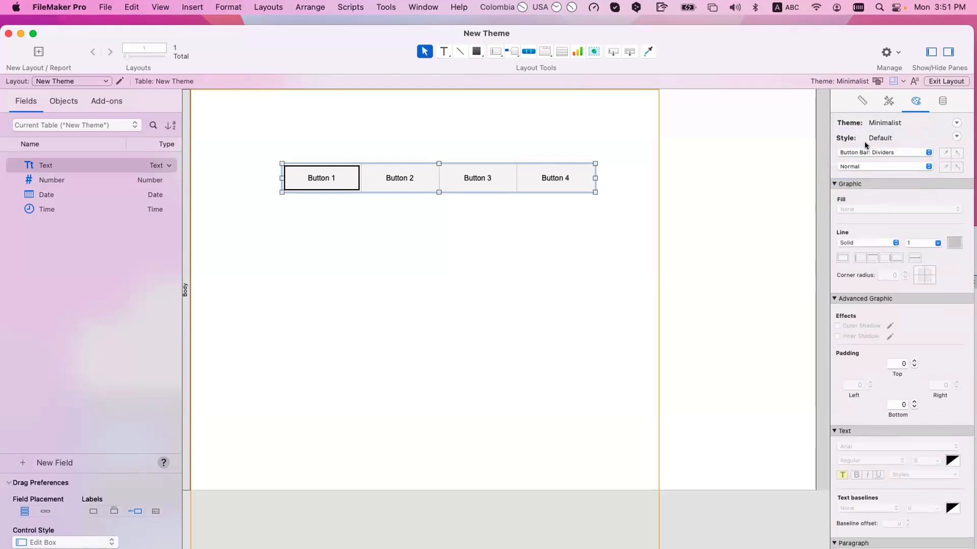
pyautogui.click(865, 147)
pyautogui.click(865, 141)
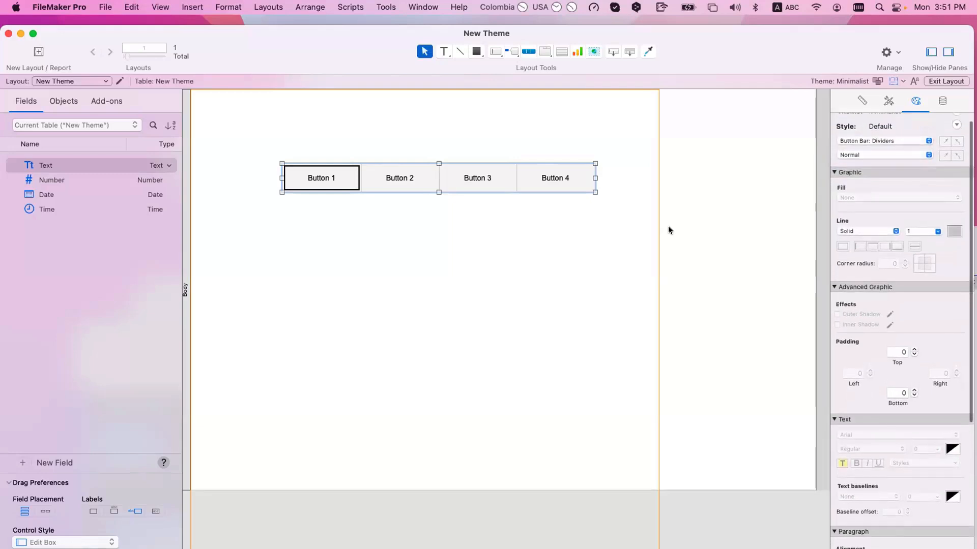
# Select the Button 3 segment and give the segments a solid 1 pt red line on their left and right sides
pyautogui.click(554, 184)
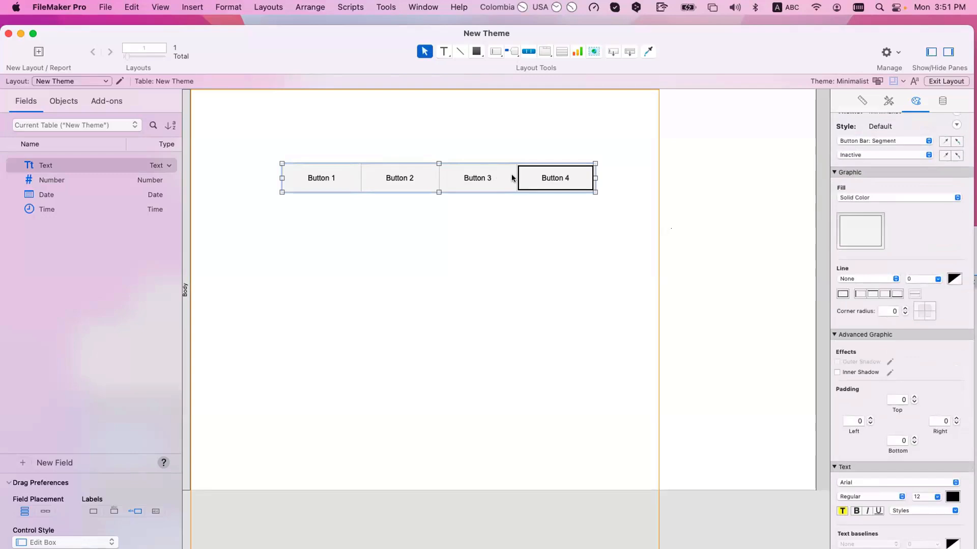
pyautogui.click(458, 179)
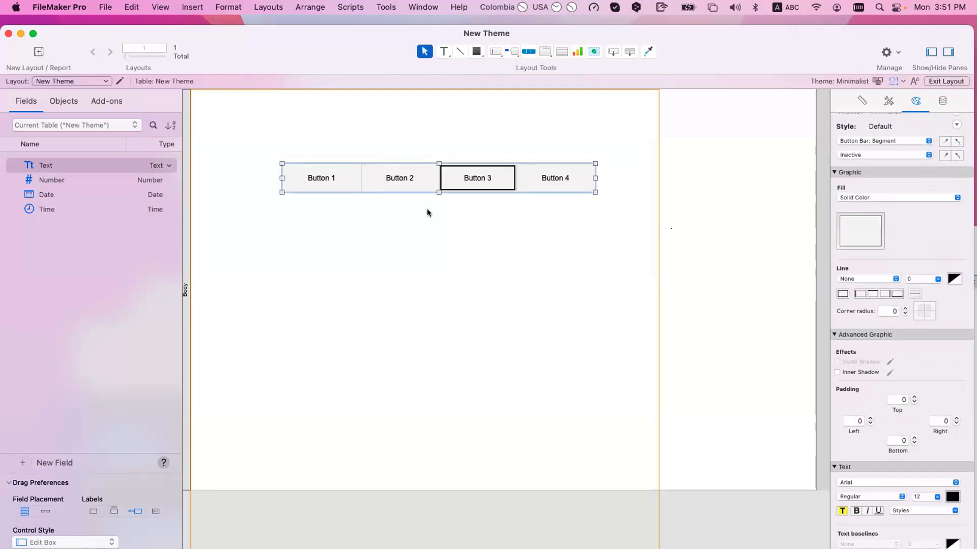
pyautogui.click(885, 294)
pyautogui.click(860, 294)
pyautogui.scroll(-1, 873, 285)
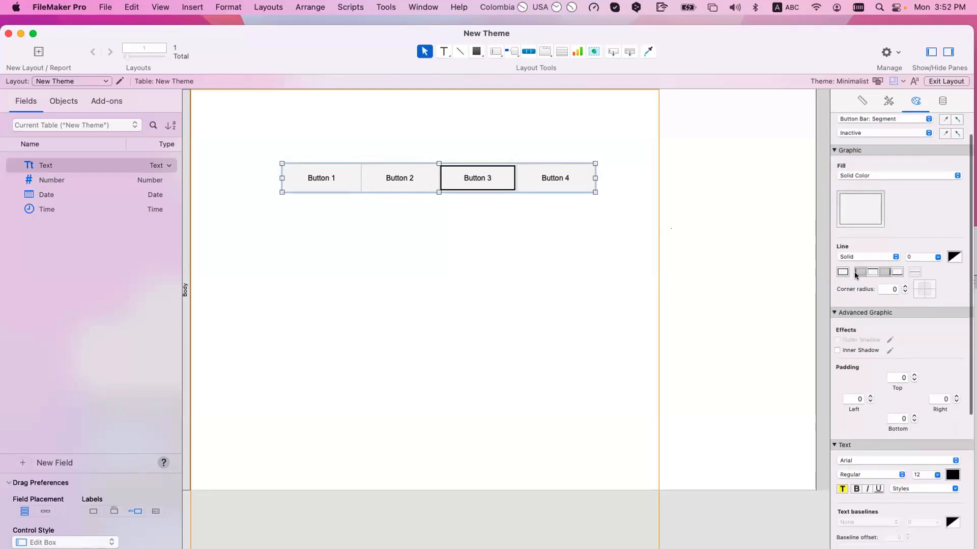
pyautogui.scroll(2, 876, 271)
pyautogui.doubleClick(917, 290)
pyautogui.write('1')
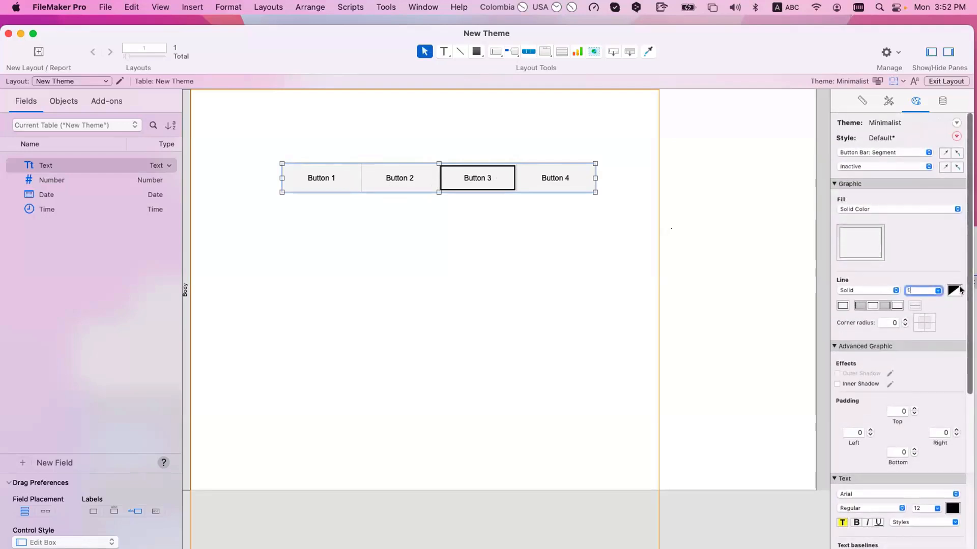
pyautogui.click(956, 291)
pyautogui.click(918, 395)
pyautogui.doubleClick(504, 179)
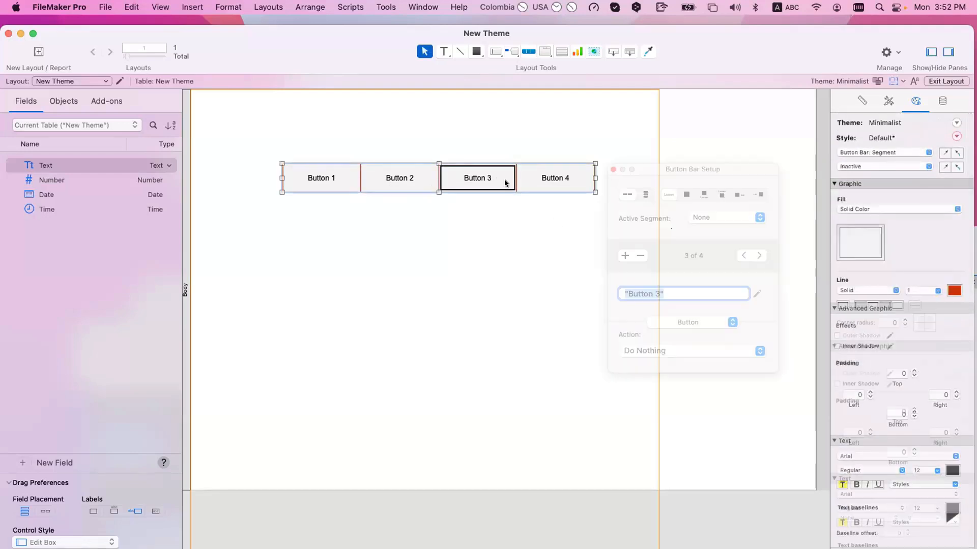
pyautogui.click(613, 170)
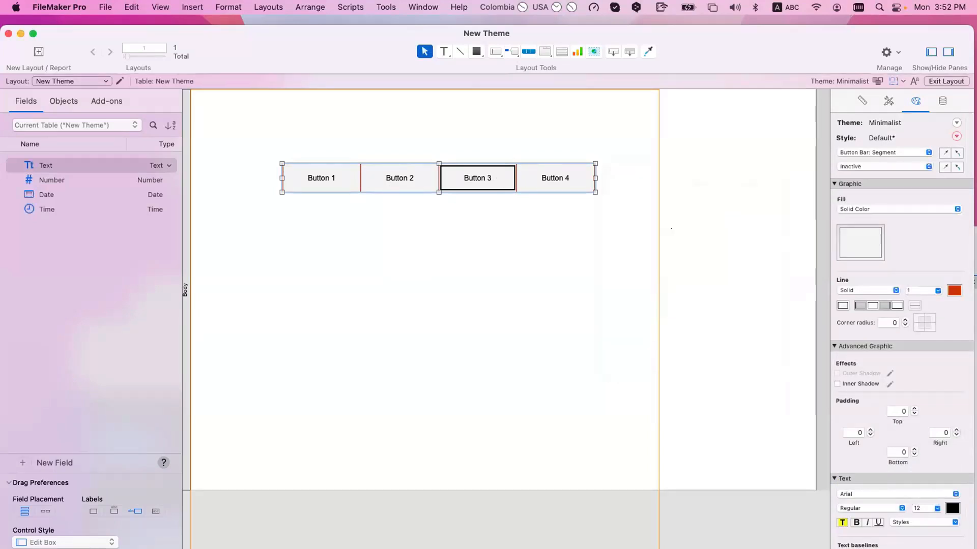
# Zoom in on the button bar and examine the red lines between Button 2, Button 3 and Button 4
pyautogui.press('super+equal')
pyautogui.press('super+equal')
pyautogui.click(563, 268)
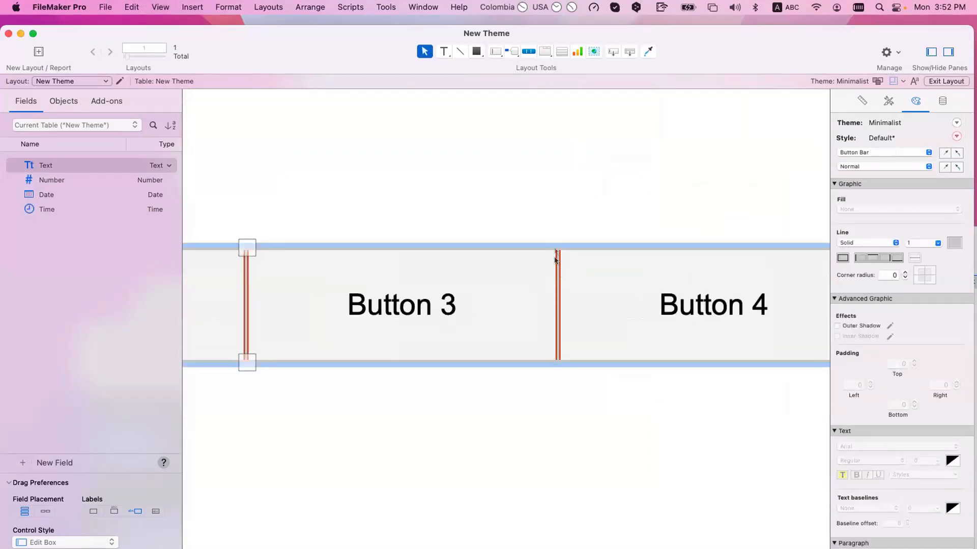
pyautogui.click(552, 295)
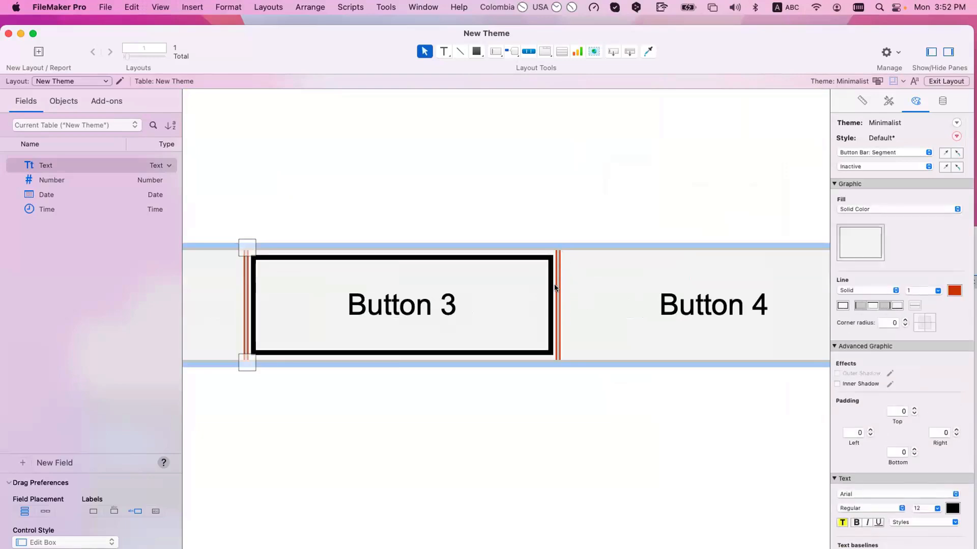
pyautogui.hscroll(-4, 437, 278)
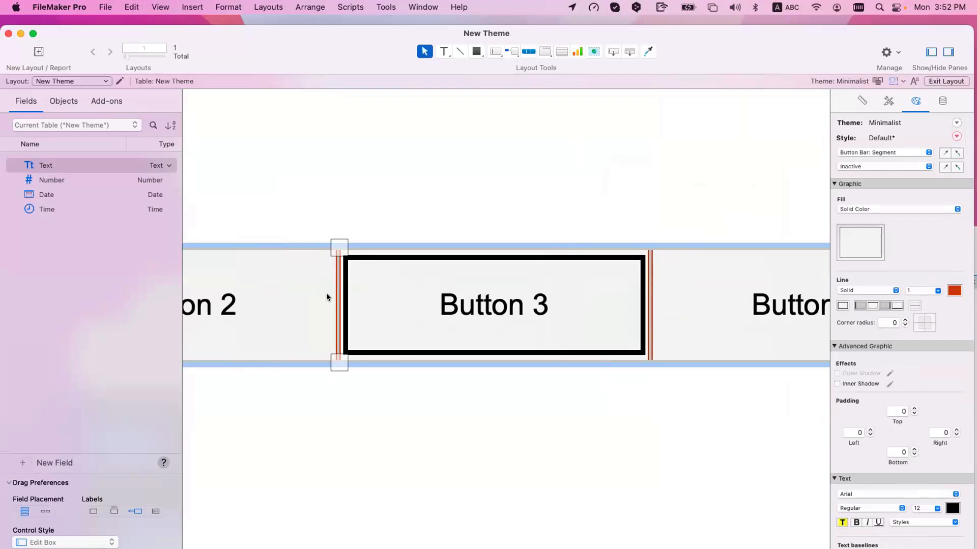
pyautogui.hscroll(3, 326, 293)
pyautogui.click(528, 242)
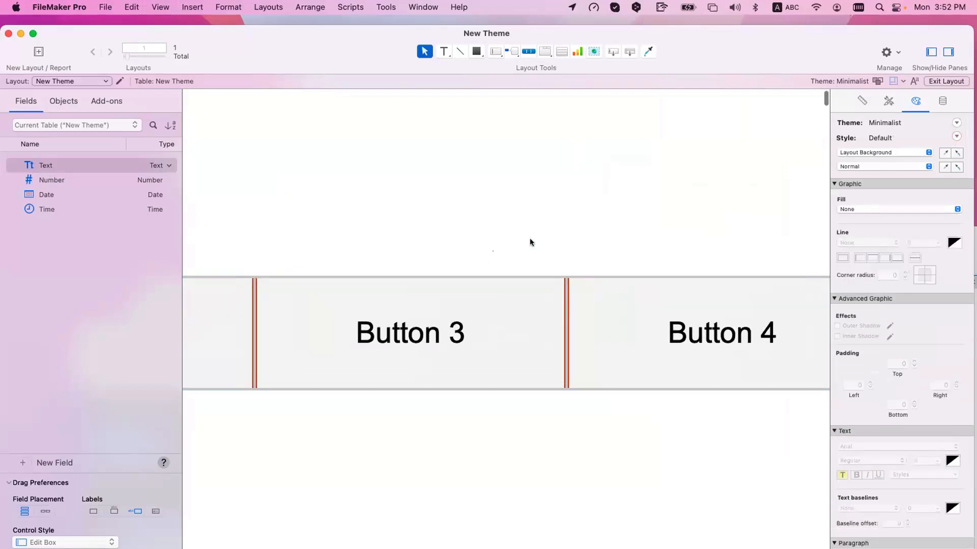
pyautogui.hscroll(-5, 559, 259)
pyautogui.click(628, 336)
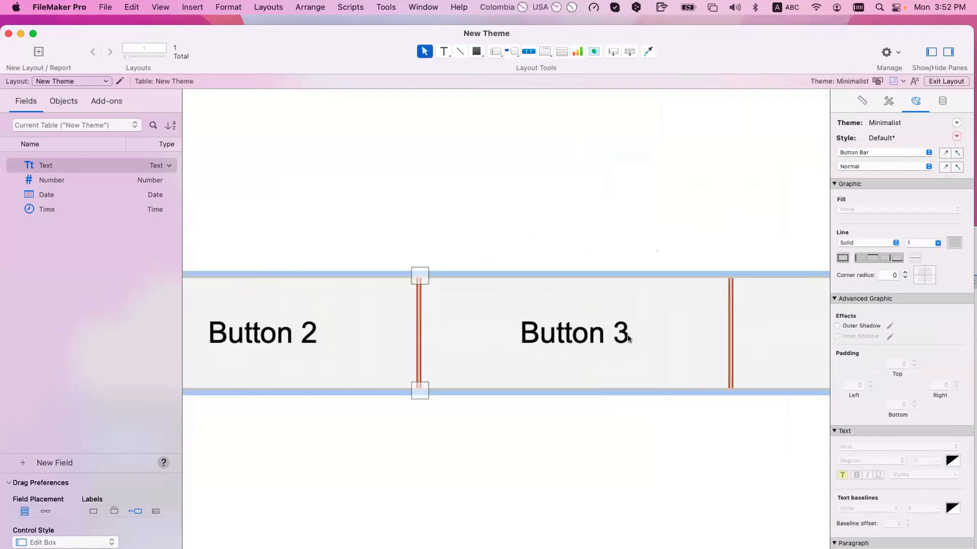
pyautogui.click(629, 338)
pyautogui.hscroll(1, 624, 254)
pyautogui.click(621, 198)
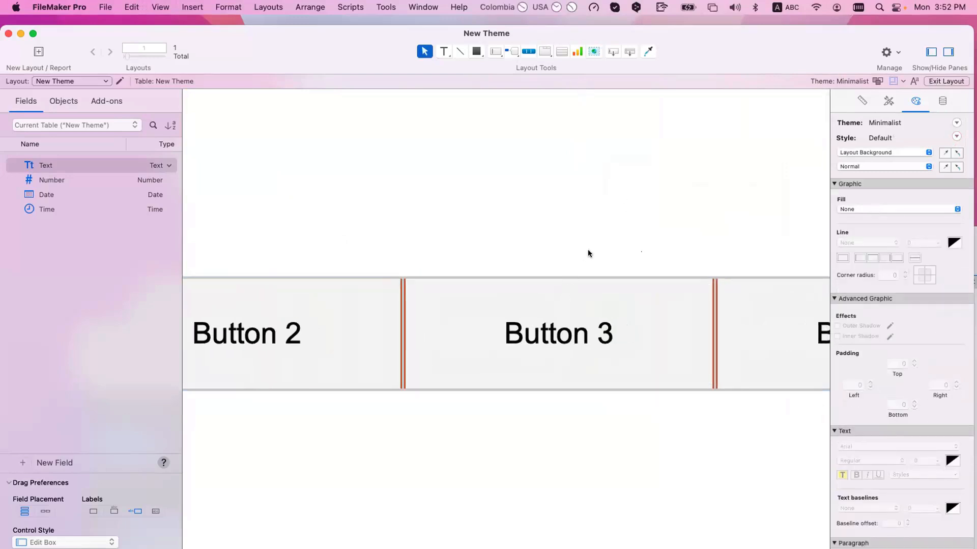
pyautogui.click(601, 328)
pyautogui.click(672, 290)
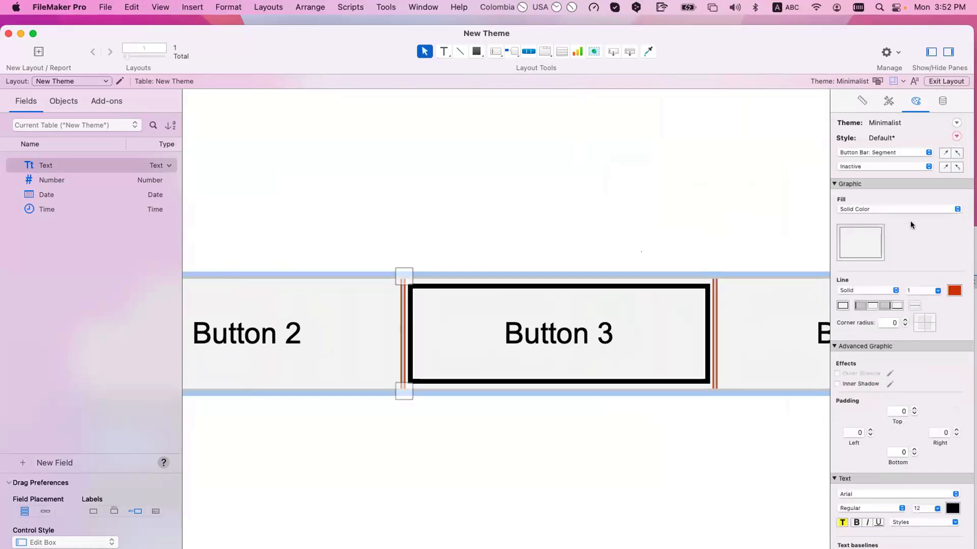
# Target the button bar's Icon part for styling and display an icon to the right of the segment labels
pyautogui.click(873, 152)
pyautogui.click(882, 164)
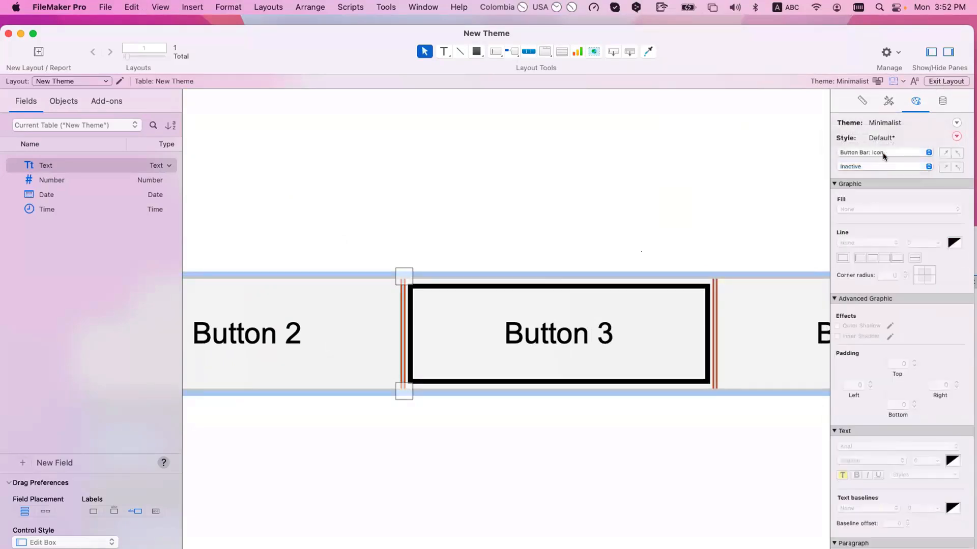
pyautogui.click(883, 155)
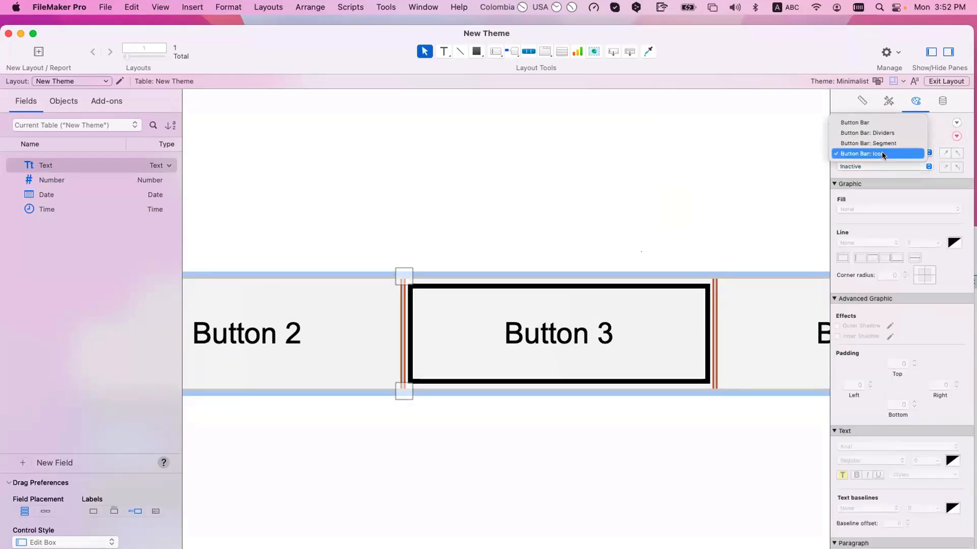
pyautogui.click(627, 302)
pyautogui.doubleClick(617, 320)
pyautogui.click(689, 256)
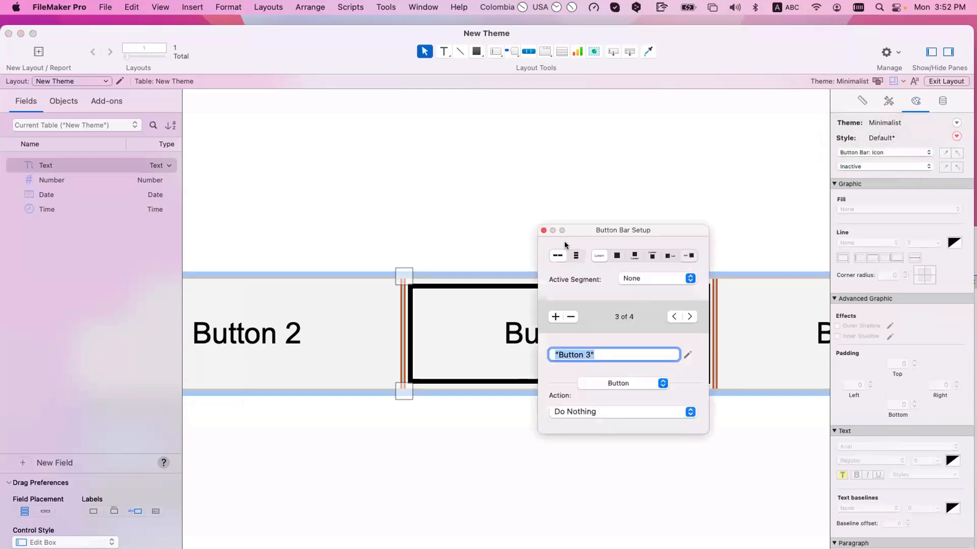
pyautogui.click(543, 230)
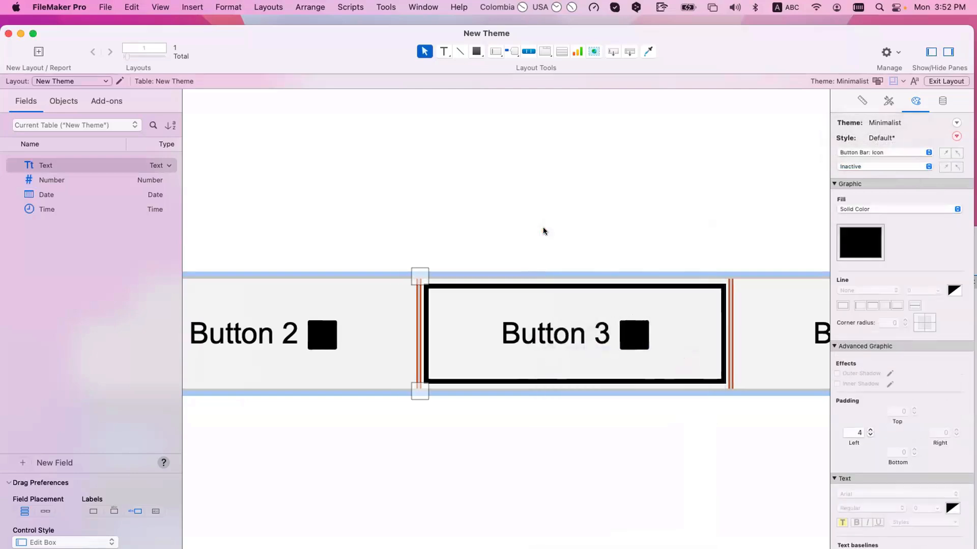
# Fill the button bar's icons with solid dark crimson in the Inactive state
pyautogui.click(875, 152)
pyautogui.click(871, 170)
pyautogui.click(870, 167)
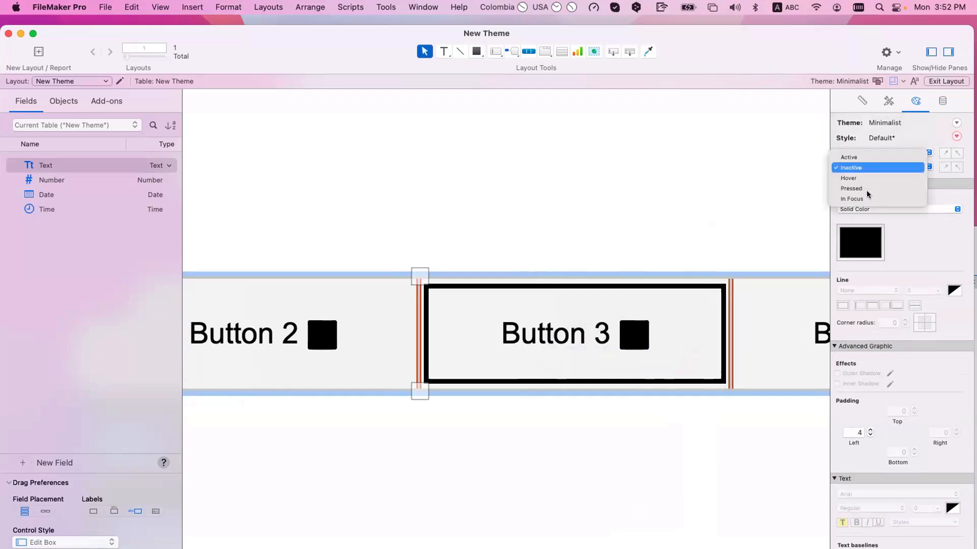
pyautogui.click(865, 232)
pyautogui.click(862, 239)
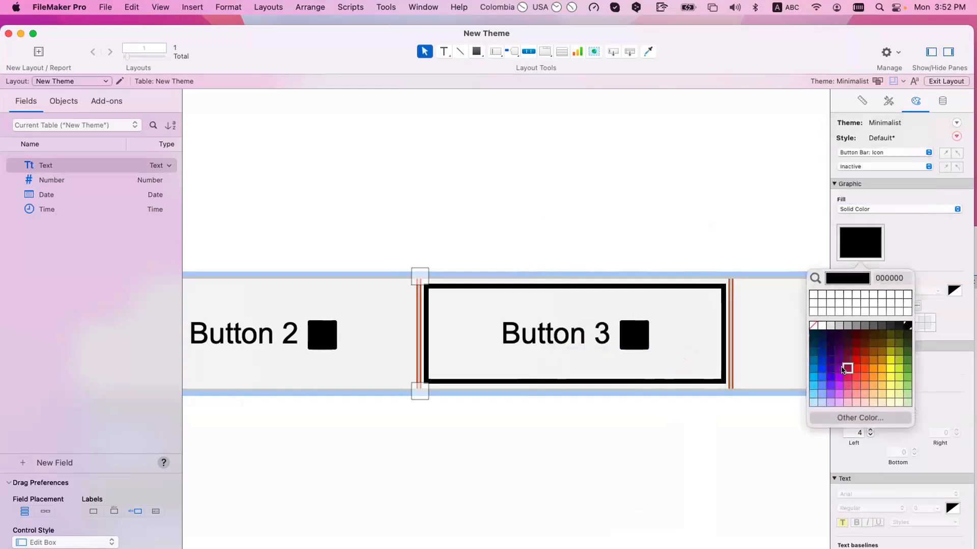
pyautogui.click(845, 370)
pyautogui.click(708, 226)
pyautogui.scroll(-1, 708, 227)
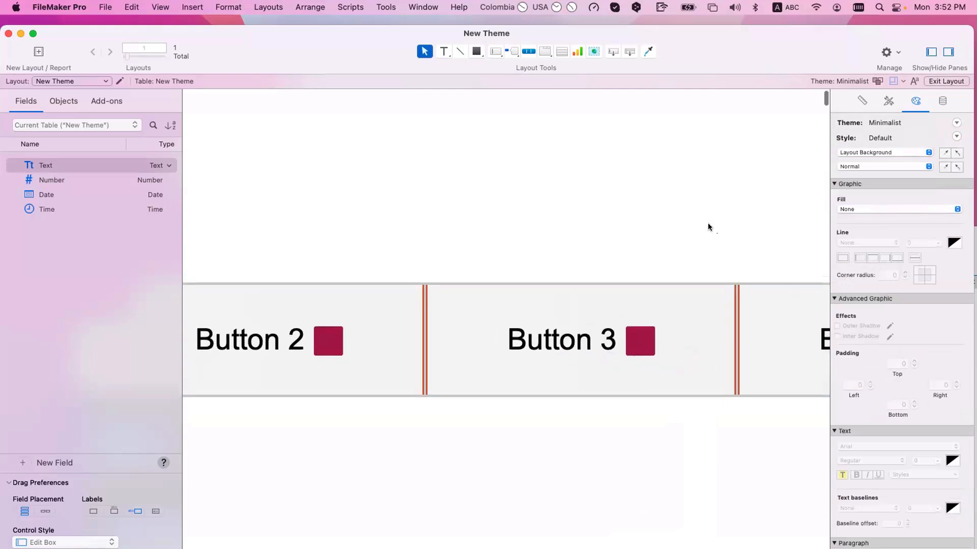
# Select the Button 3 segment and review the object states available for styling it
pyautogui.doubleClick(679, 340)
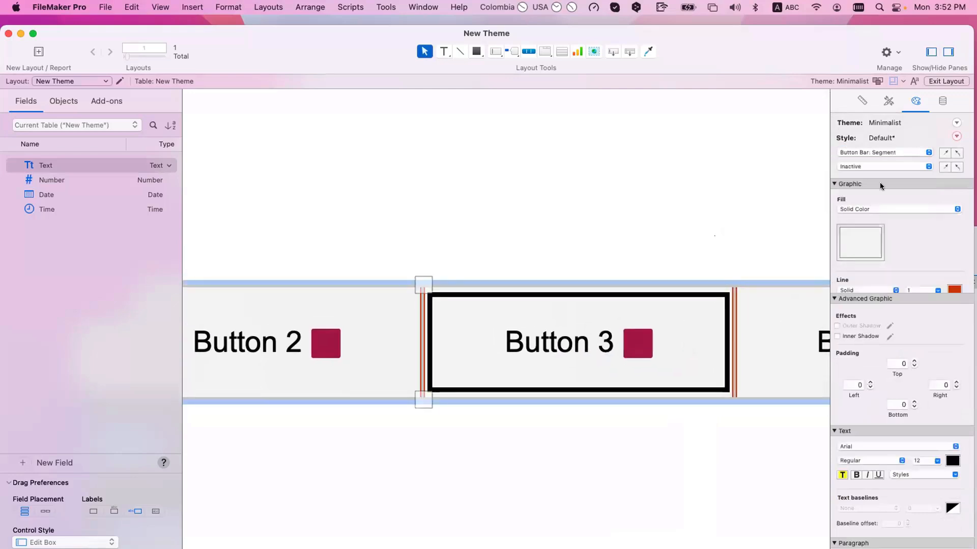
pyautogui.click(869, 164)
pyautogui.click(869, 164)
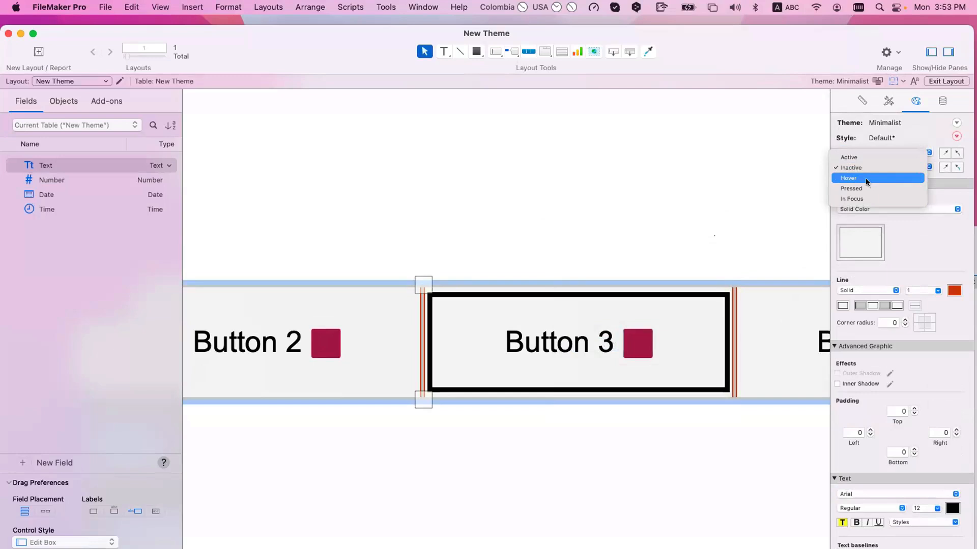
pyautogui.click(808, 181)
pyautogui.click(611, 183)
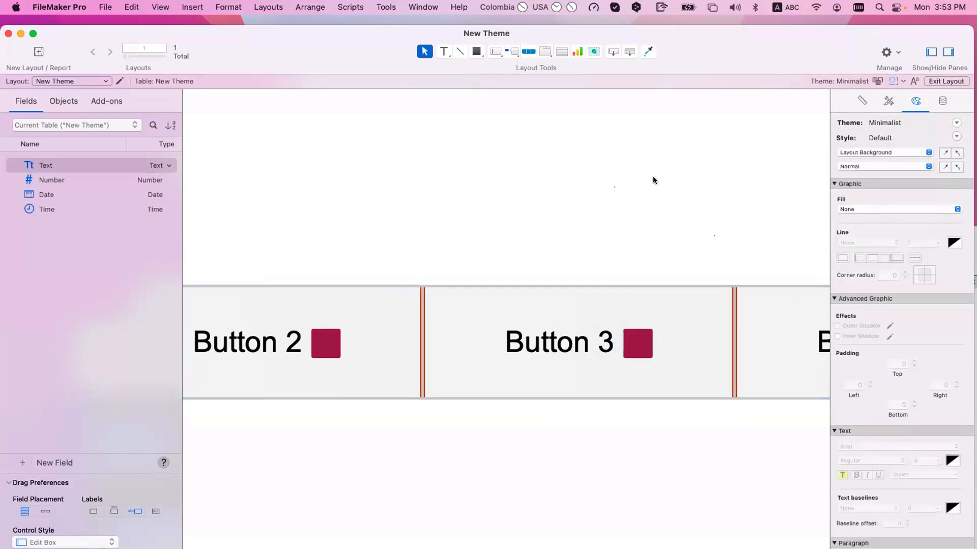
# Compare the Button 3 segment's appearance in the Active and Inactive states
pyautogui.doubleClick(601, 300)
pyautogui.click(871, 164)
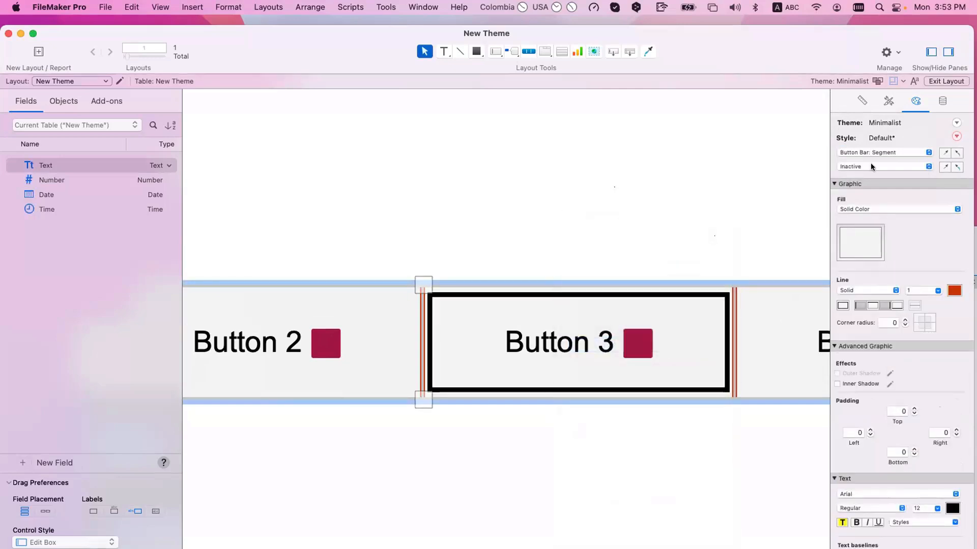
pyautogui.click(871, 164)
pyautogui.click(872, 157)
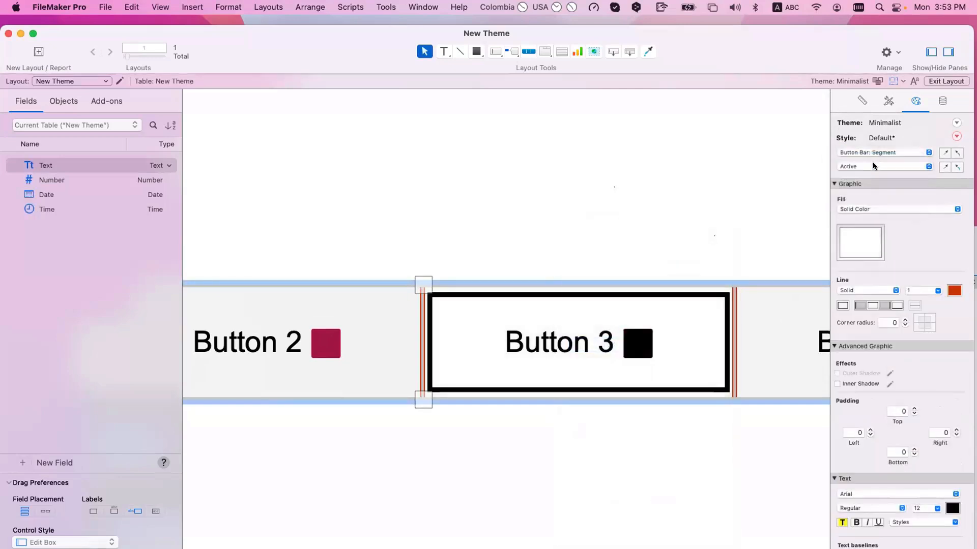
pyautogui.click(874, 165)
pyautogui.click(873, 178)
pyautogui.click(872, 167)
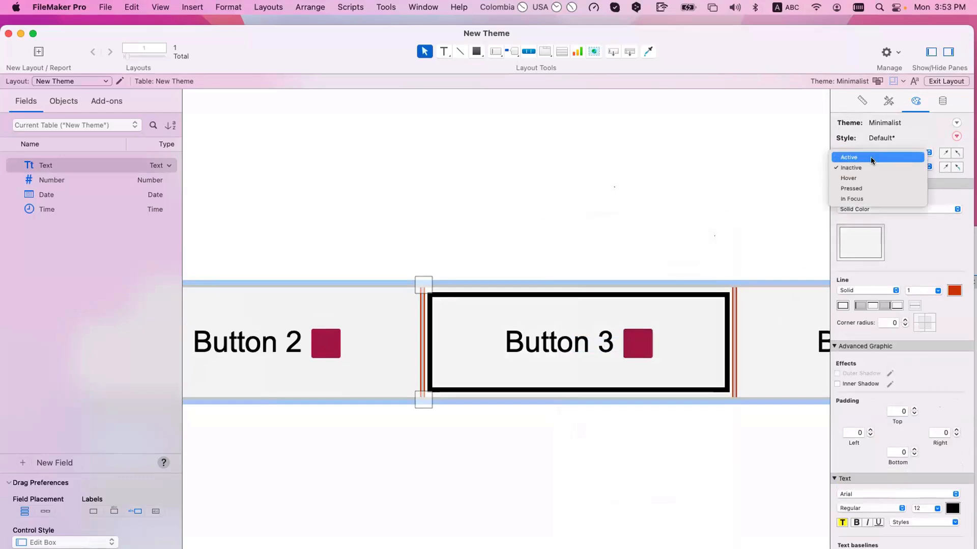
pyautogui.click(871, 156)
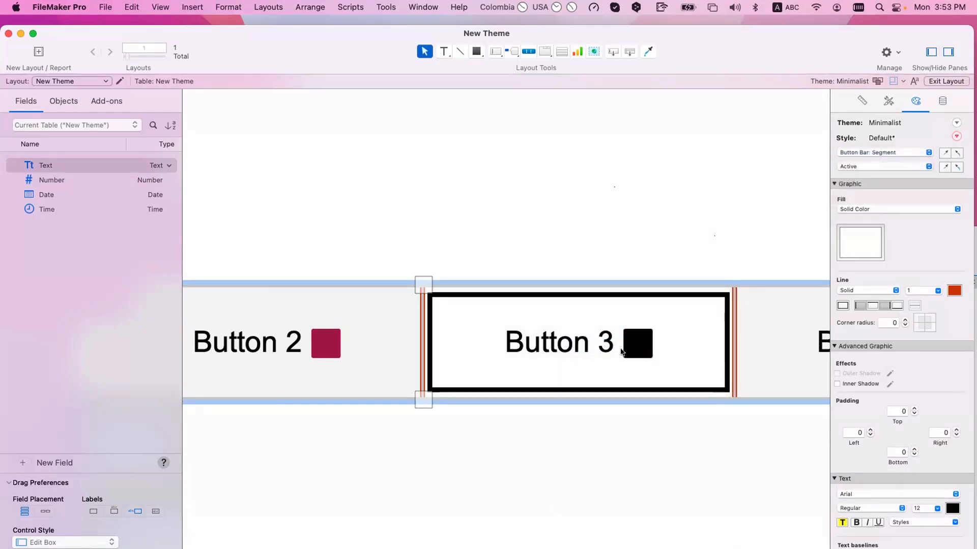
# Make Button 2 the button bar's active segment and preview the bar in Browse mode
pyautogui.doubleClick(622, 352)
pyautogui.click(656, 272)
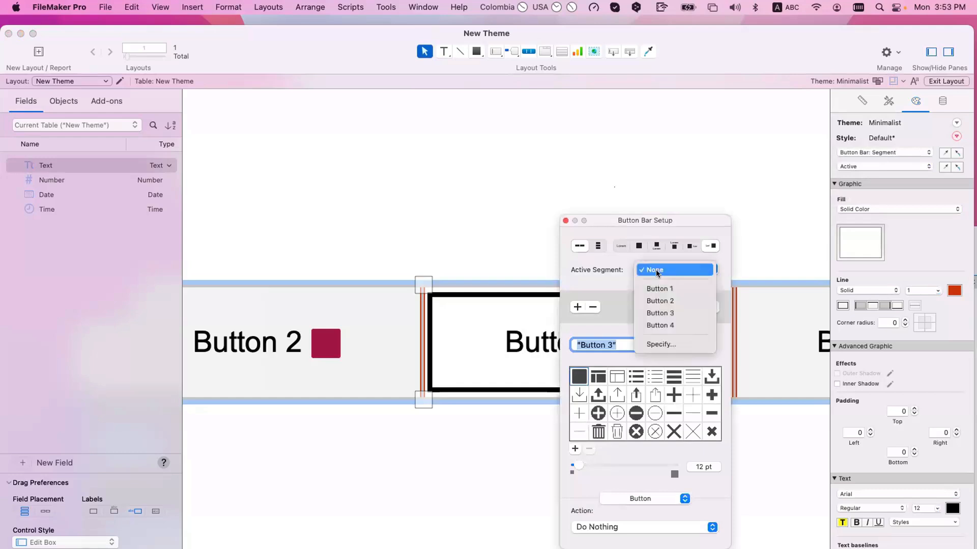
pyautogui.click(667, 300)
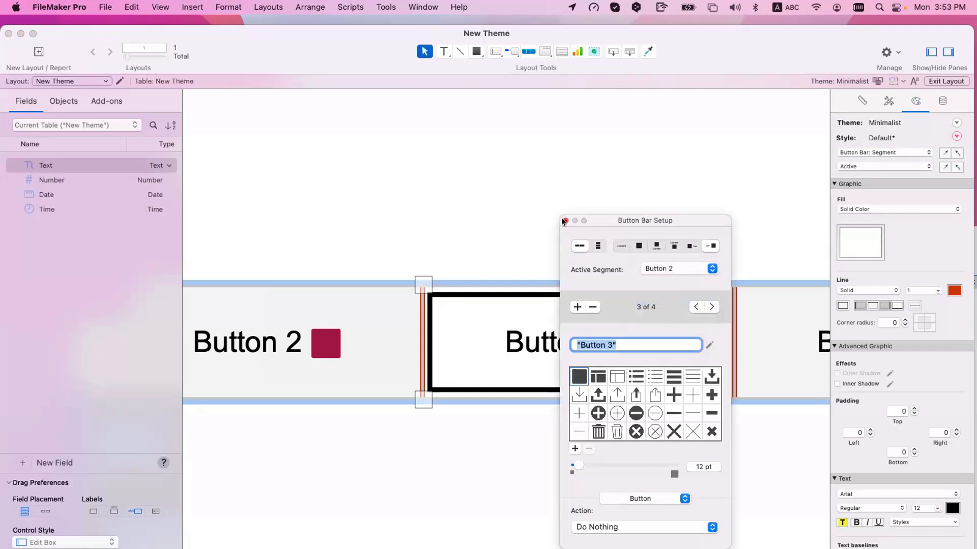
pyautogui.click(564, 221)
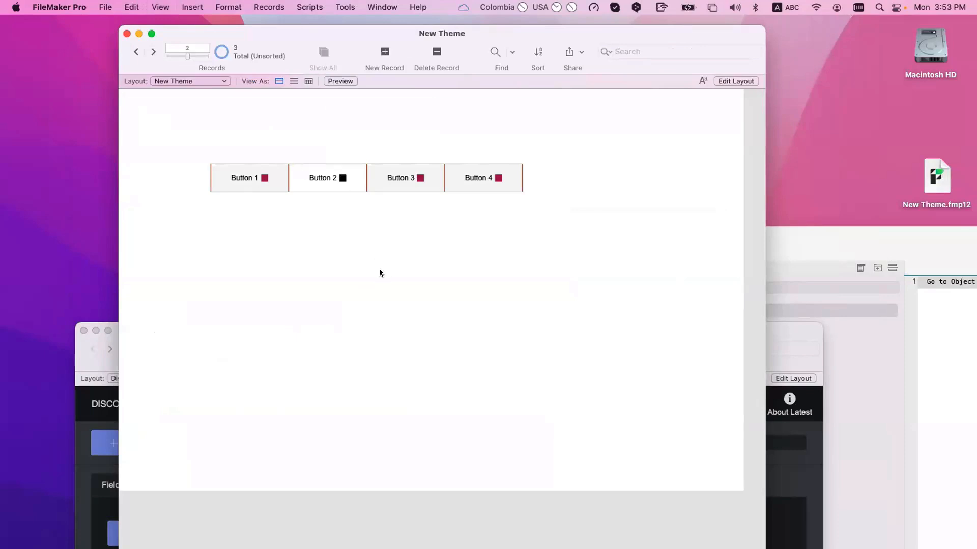
# Change the button bar's active segment to Button 3 and preview the result in Browse mode
pyautogui.press('super+l')
pyautogui.doubleClick(404, 181)
pyautogui.click(727, 218)
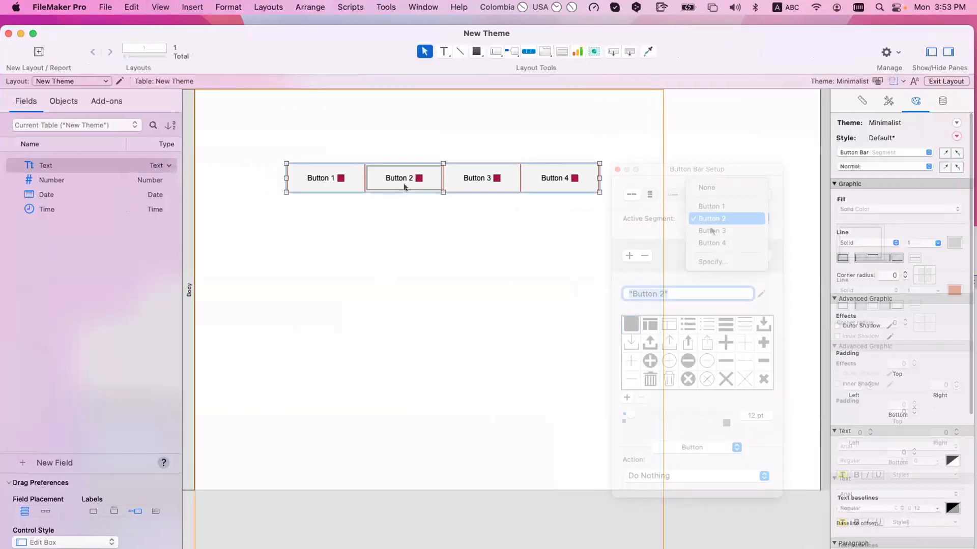
pyautogui.click(712, 231)
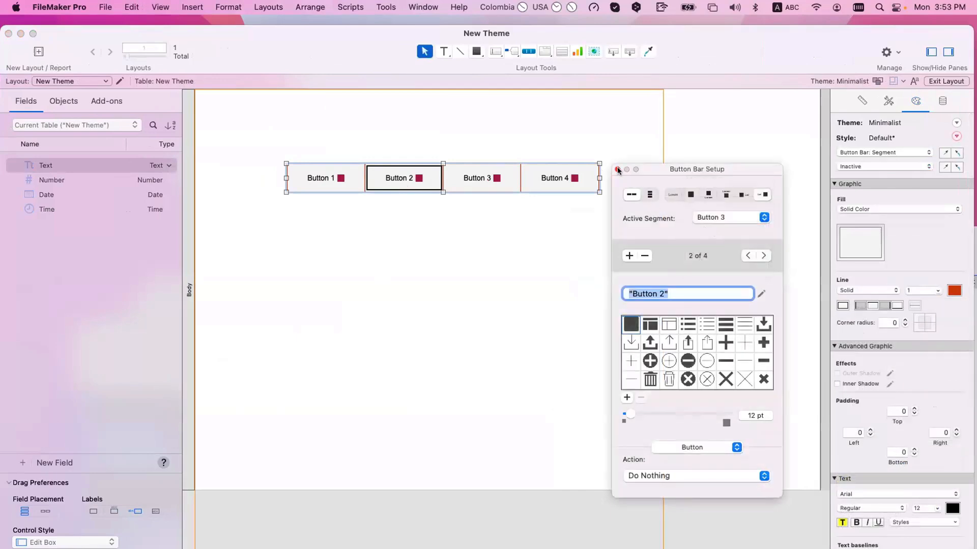
pyautogui.click(618, 170)
pyautogui.press('super+b')
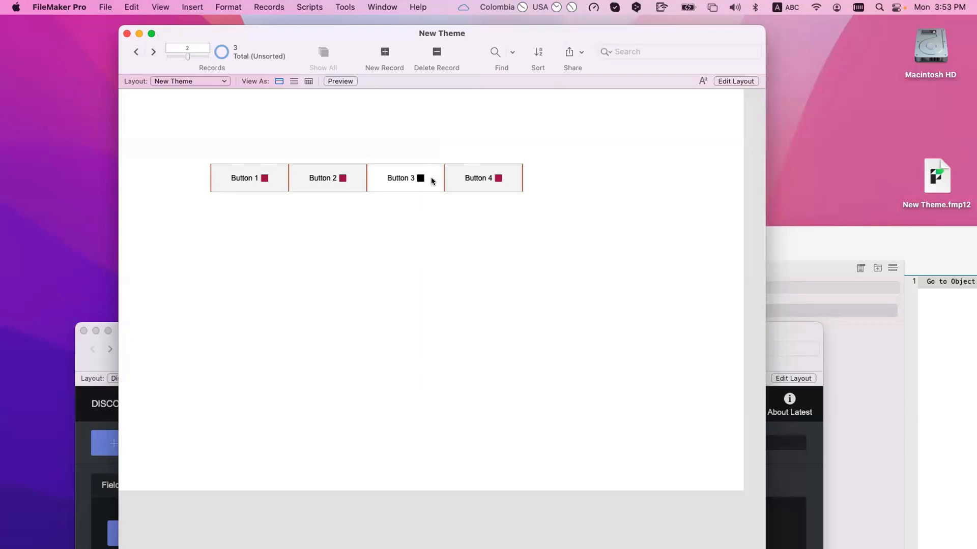
# Return to Layout mode and go through the button bar's four segments
pyautogui.press('super+l')
pyautogui.click(408, 180)
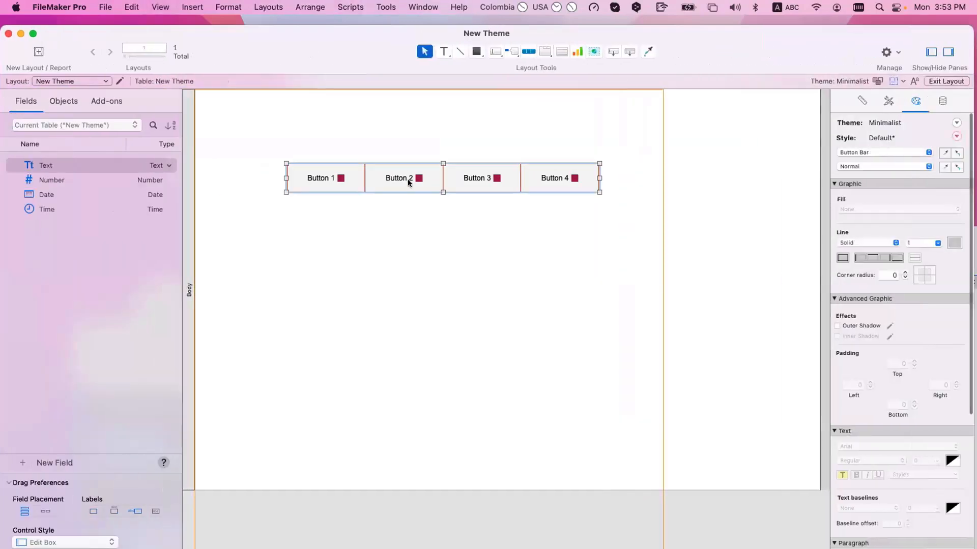
pyautogui.click(342, 181)
pyautogui.keyDown('shift'); pyautogui.click(395, 179); pyautogui.keyUp('shift')
pyautogui.keyDown('shift'); pyautogui.click(477, 178); pyautogui.keyUp('shift')
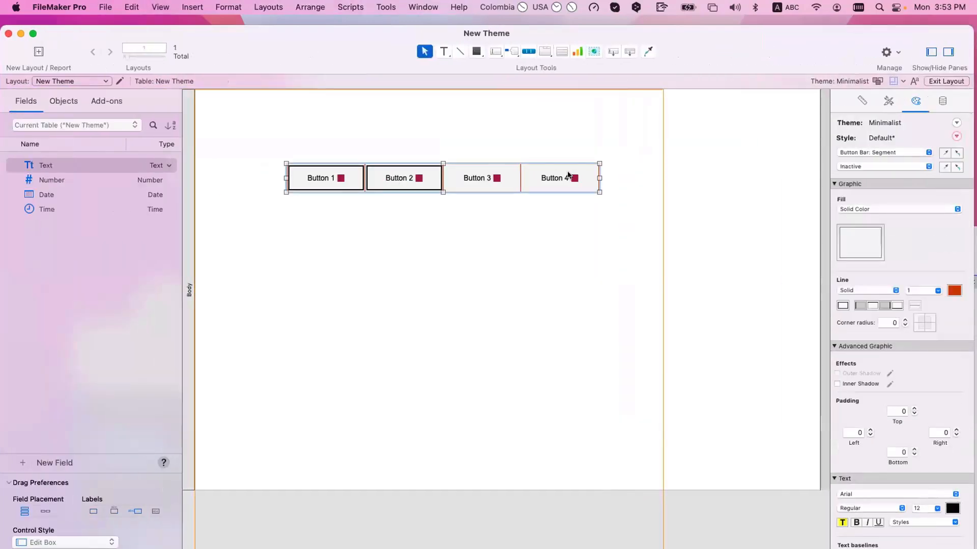
pyautogui.keyDown('shift'); pyautogui.click(572, 176); pyautogui.keyUp('shift')
pyautogui.click(515, 252)
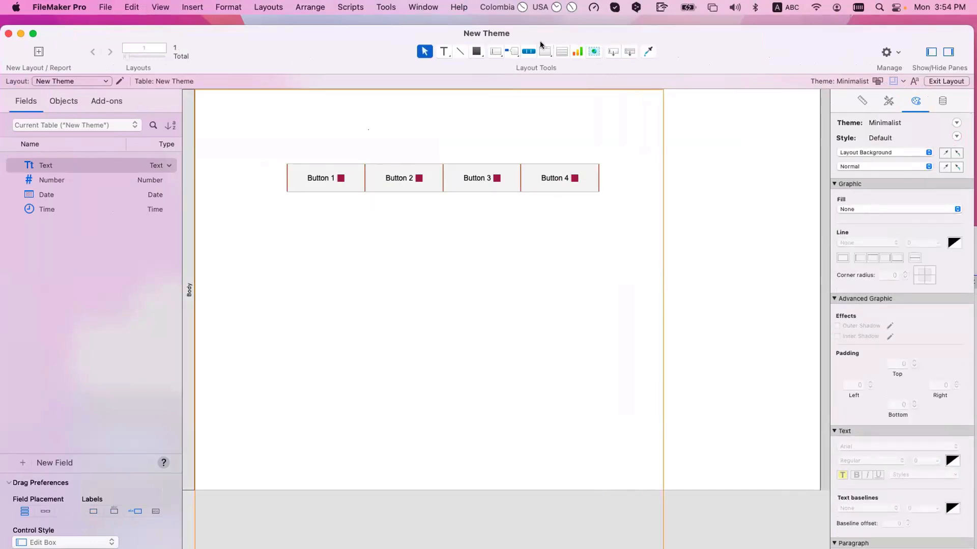
# Place the Number field with its label above the button bar
pyautogui.press('alt+super+s')
pyautogui.press('alt+super+s')
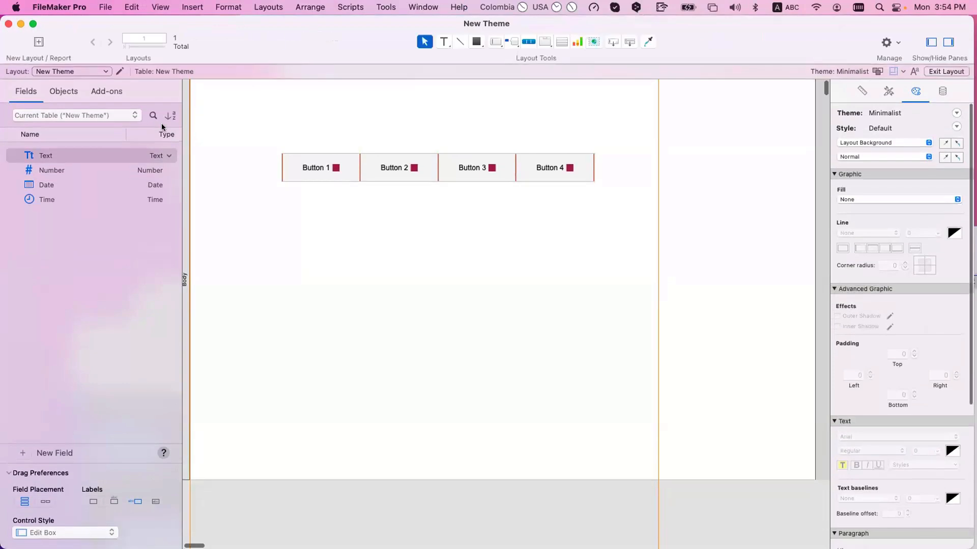
pyautogui.moveTo(51, 170); pyautogui.dragTo(375, 115)
pyautogui.click(279, 261)
# Give the Button 1 segment the object name button_1 and copy that name
pyautogui.click(336, 164)
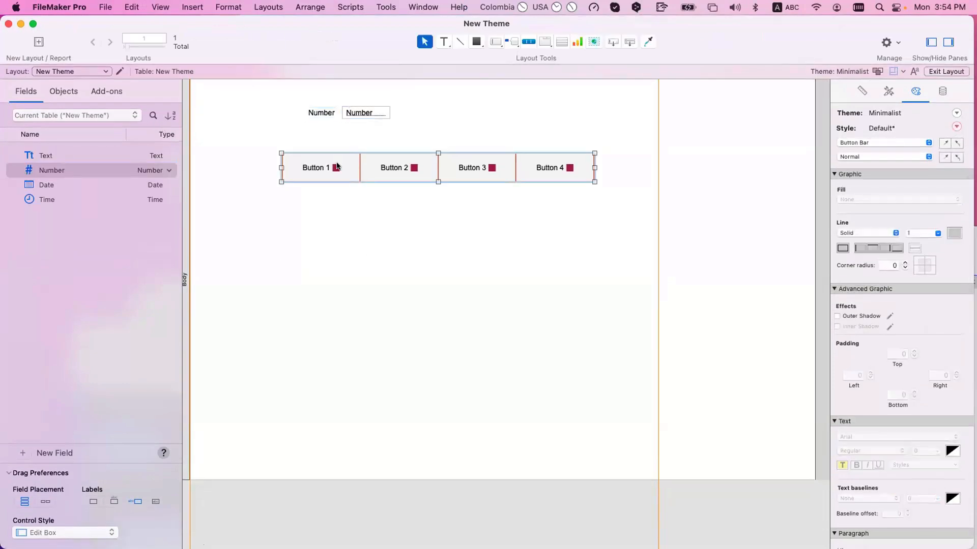
pyautogui.click(336, 163)
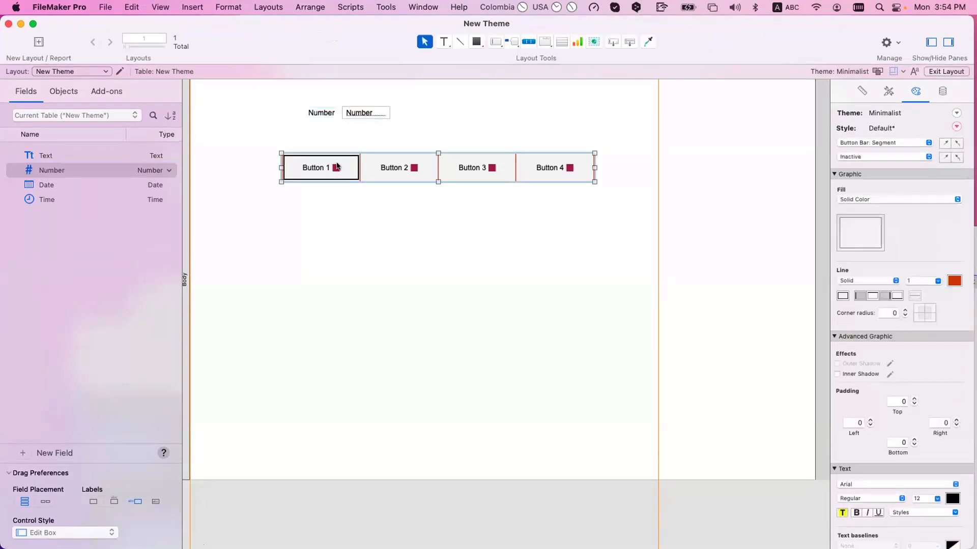
pyautogui.click(861, 90)
pyautogui.click(882, 130)
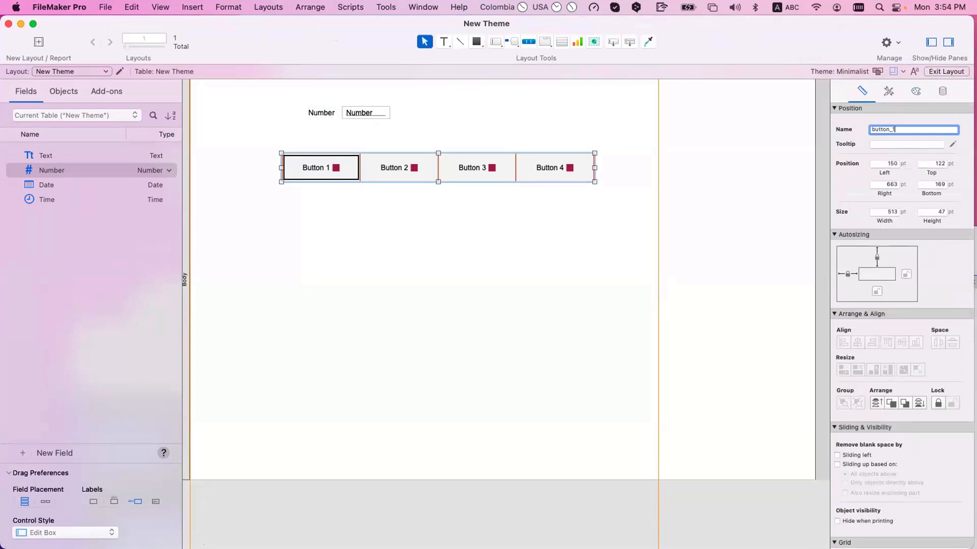
pyautogui.press('Return')
pyautogui.press('super+c')
# Name the Button 2 segment button_2 and the Button 3 segment button_3
pyautogui.doubleClick(414, 166)
pyautogui.click(892, 128)
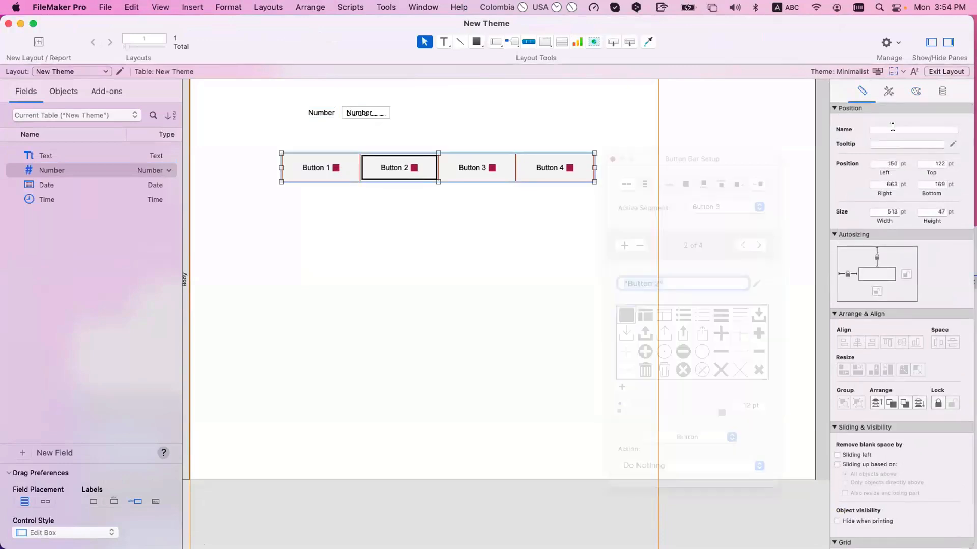
pyautogui.write('button_2')
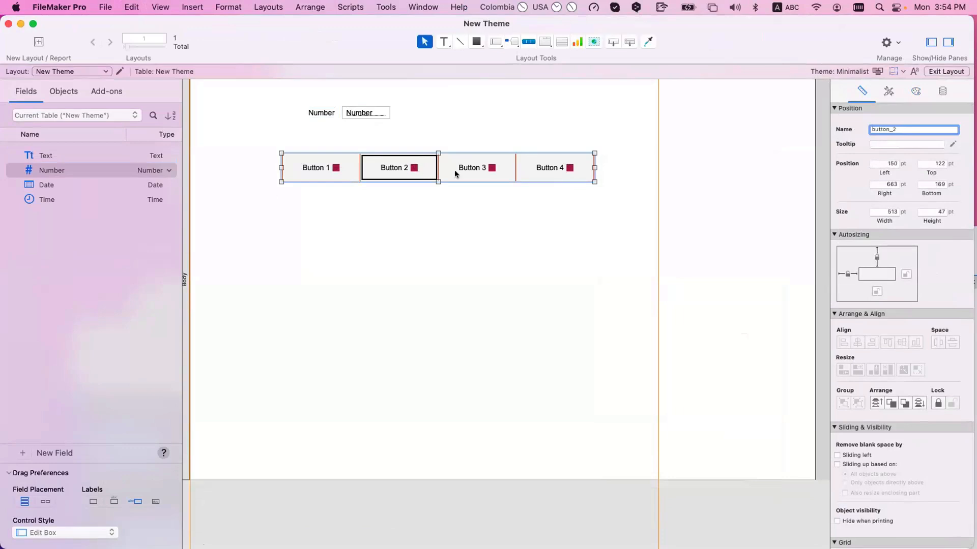
pyautogui.click(460, 174)
pyautogui.click(922, 128)
pyautogui.press('super+v')
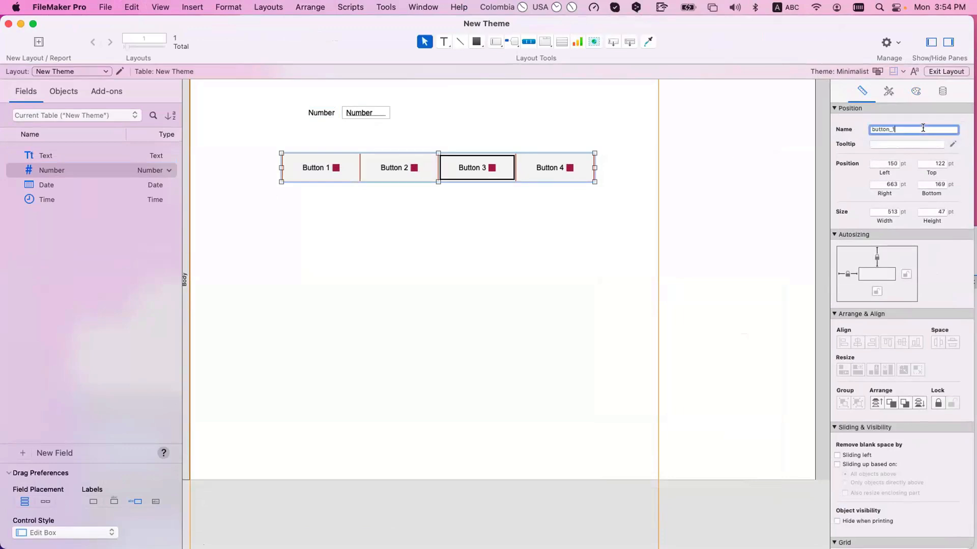
pyautogui.press('BackSpace')
pyautogui.write('3')
# Give the Button 4 segment the object name button_4
pyautogui.click(554, 175)
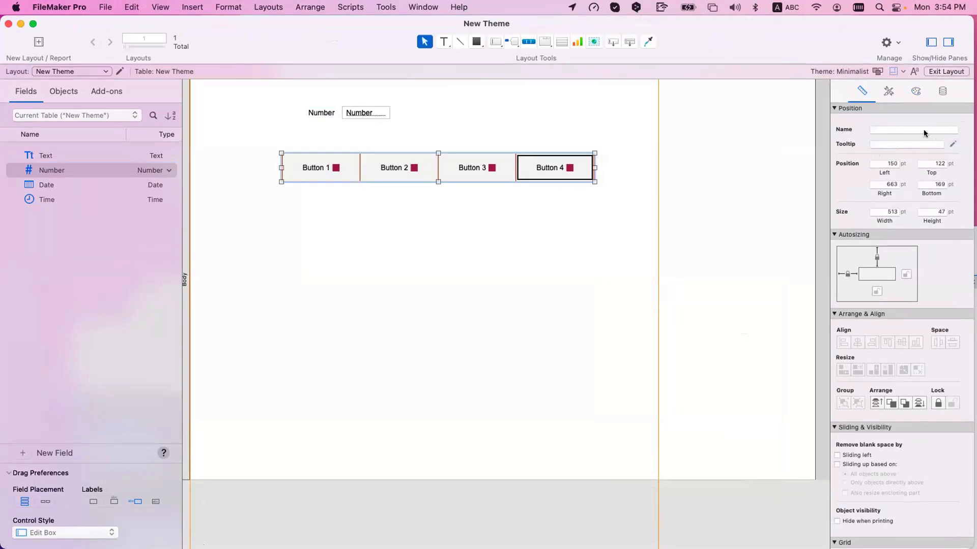
pyautogui.click(924, 130)
pyautogui.press('super+v')
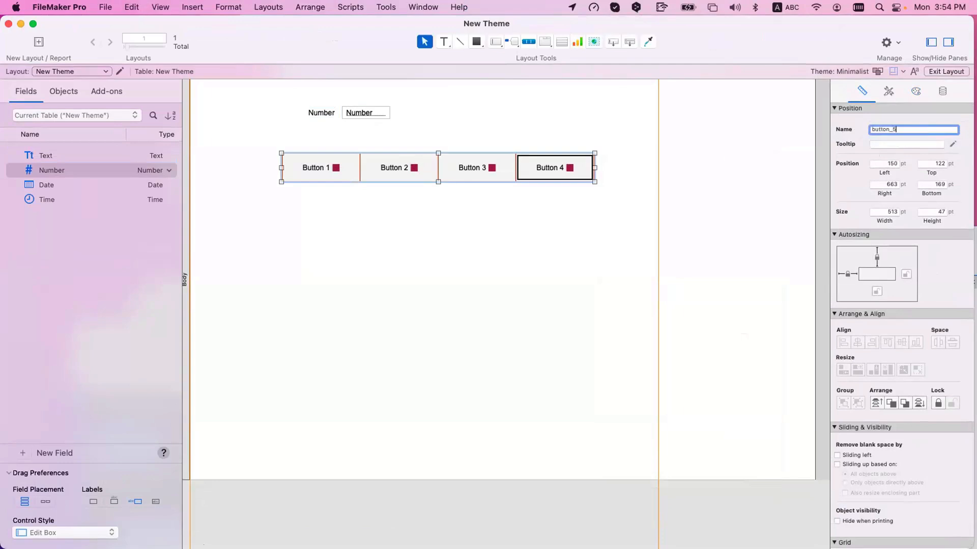
pyautogui.write('4')
pyautogui.press('Return')
pyautogui.press('super+c')
pyautogui.click(571, 241)
# Define the button bar's active segment with the calculation "button_" & New Theme::Number
pyautogui.doubleClick(526, 166)
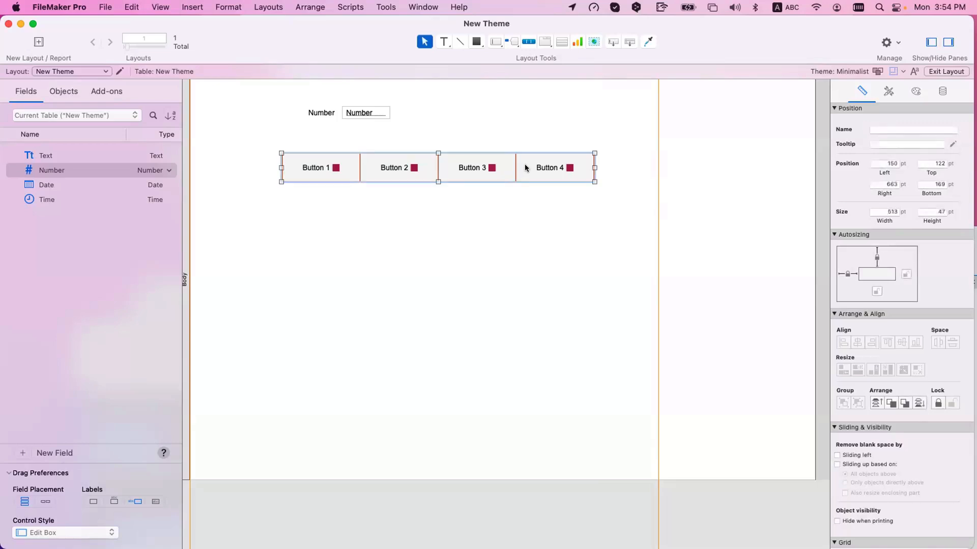
pyautogui.click(710, 207)
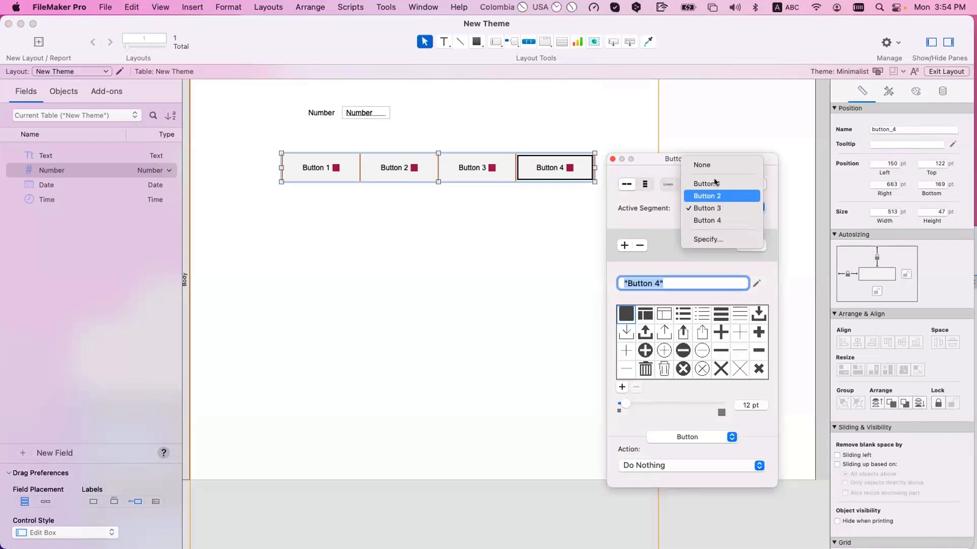
pyautogui.click(704, 165)
pyautogui.click(715, 208)
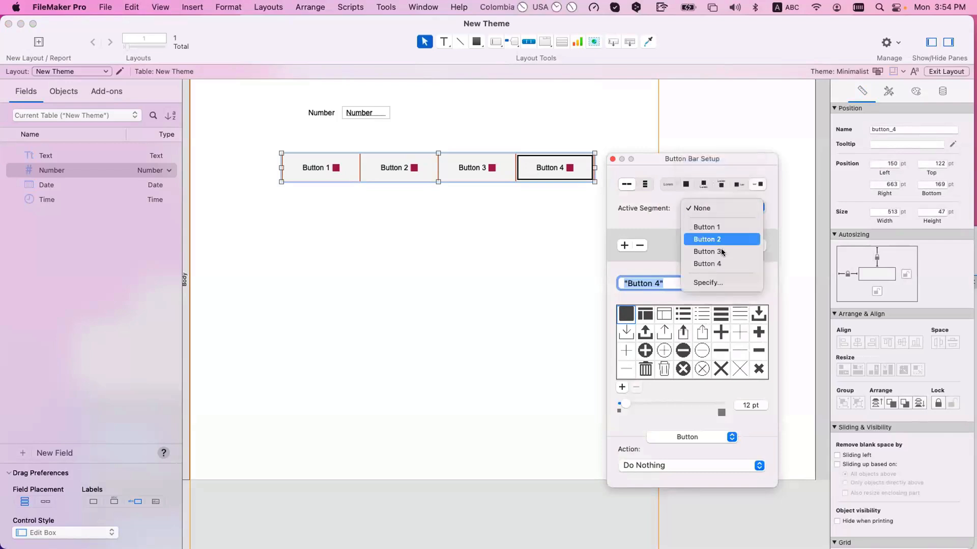
pyautogui.click(749, 283)
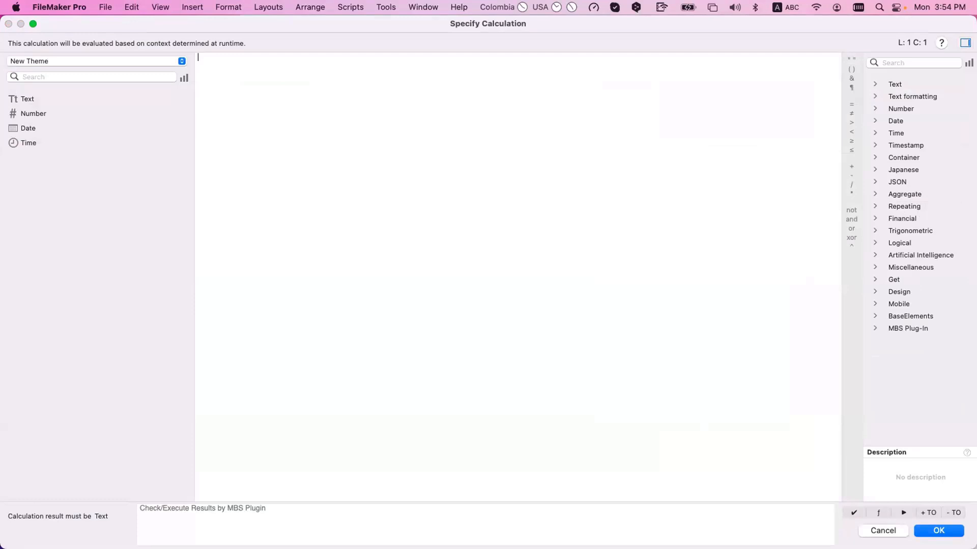
pyautogui.write('"button_" &')
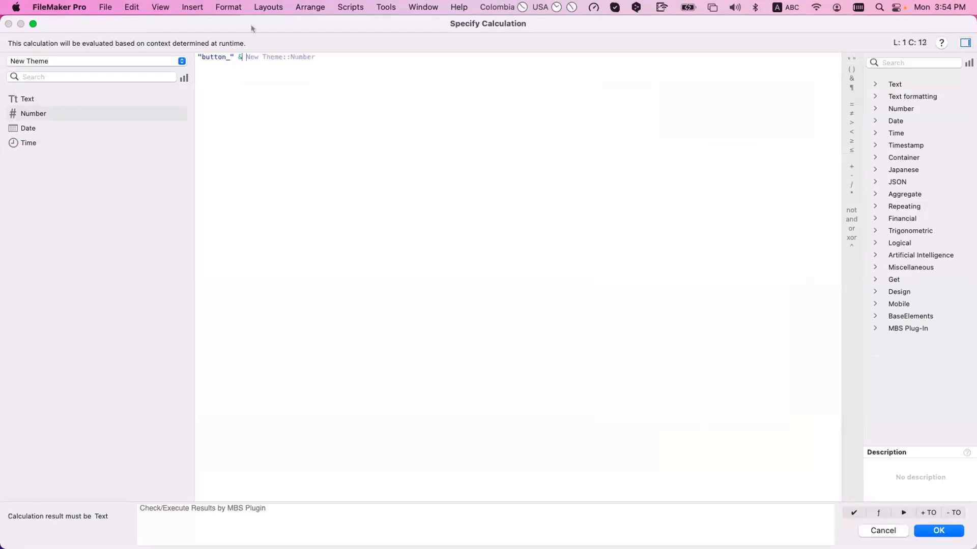
pyautogui.moveTo(253, 22); pyautogui.dragTo(432, 152)
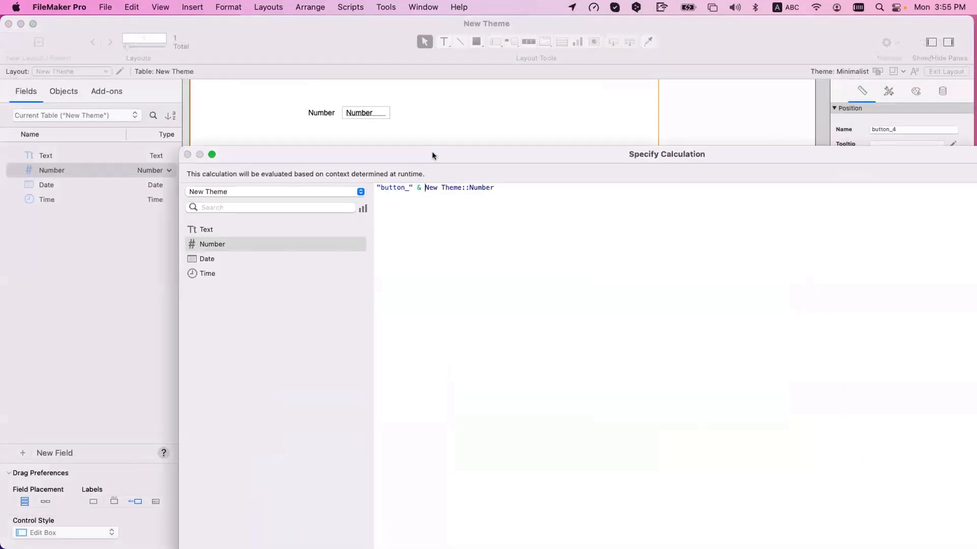
pyautogui.press('Return')
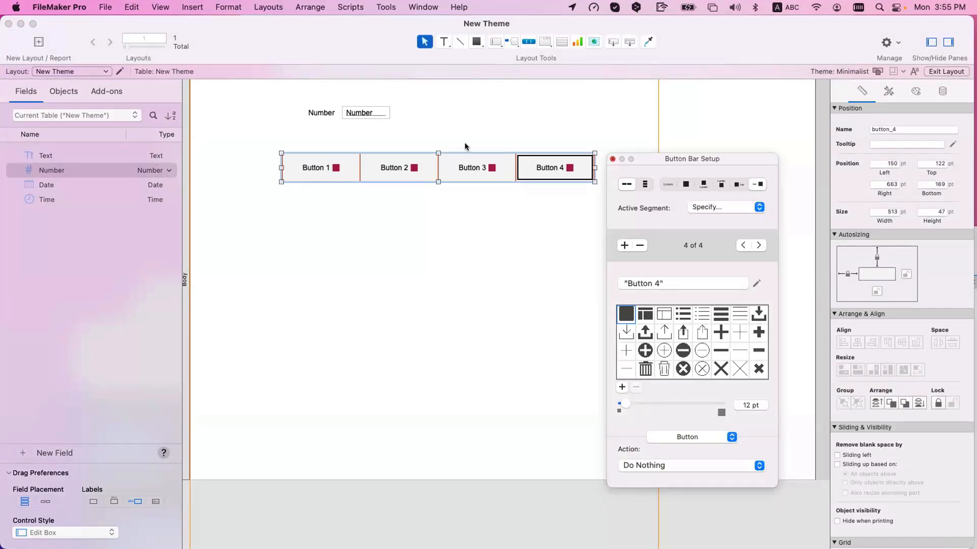
# Reopen the button bar's setup and review its segments from Button 4 back to Button 1
pyautogui.click(612, 159)
pyautogui.click(351, 113)
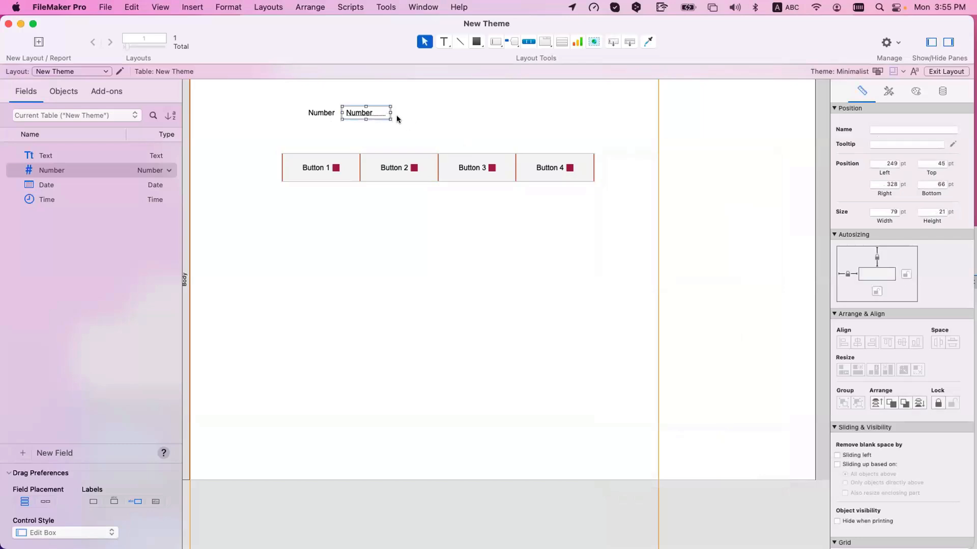
pyautogui.doubleClick(566, 168)
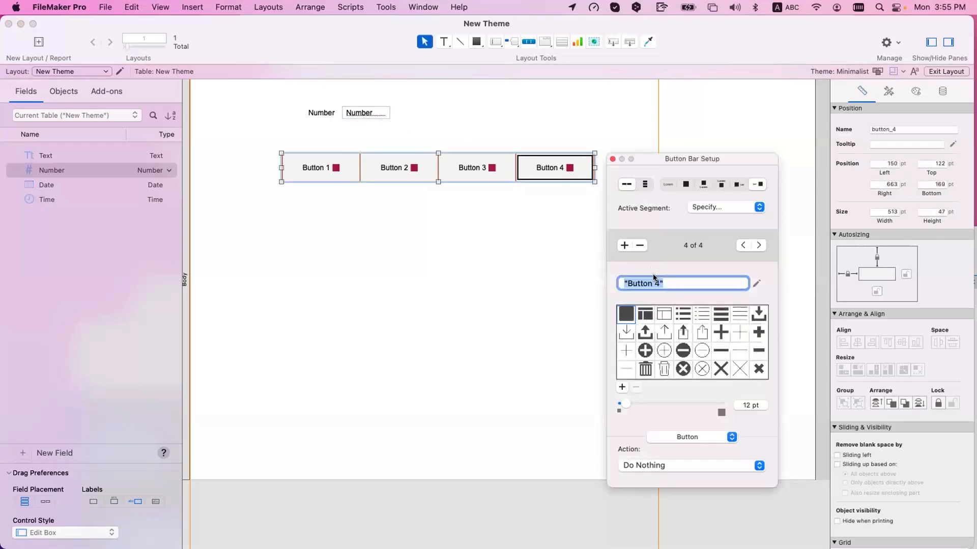
pyautogui.click(661, 283)
pyautogui.moveTo(661, 283); pyautogui.dragTo(622, 283)
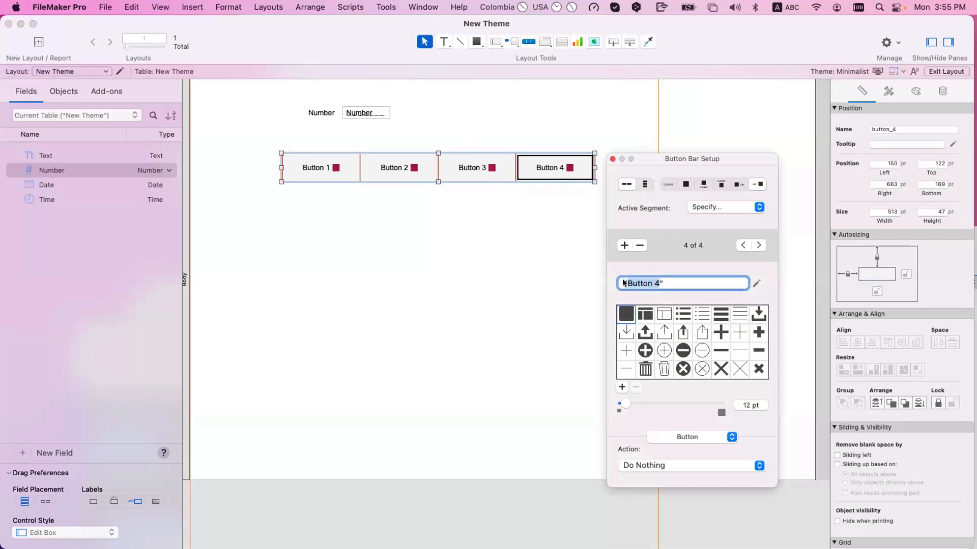
pyautogui.click(472, 167)
pyautogui.click(372, 174)
pyautogui.click(311, 171)
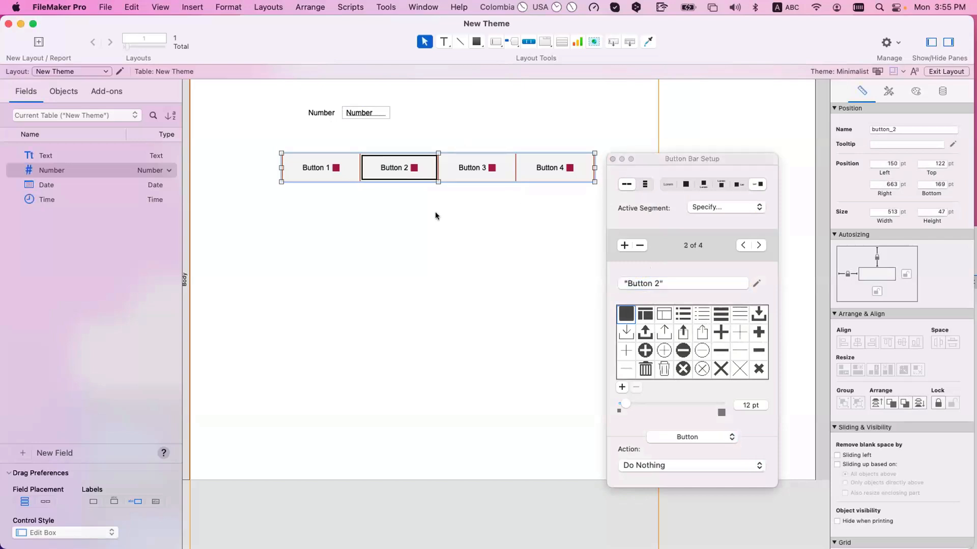
# Examine the button bar's active segment calculation, including its New Theme::Number part, and leave it without changes
pyautogui.click(751, 208)
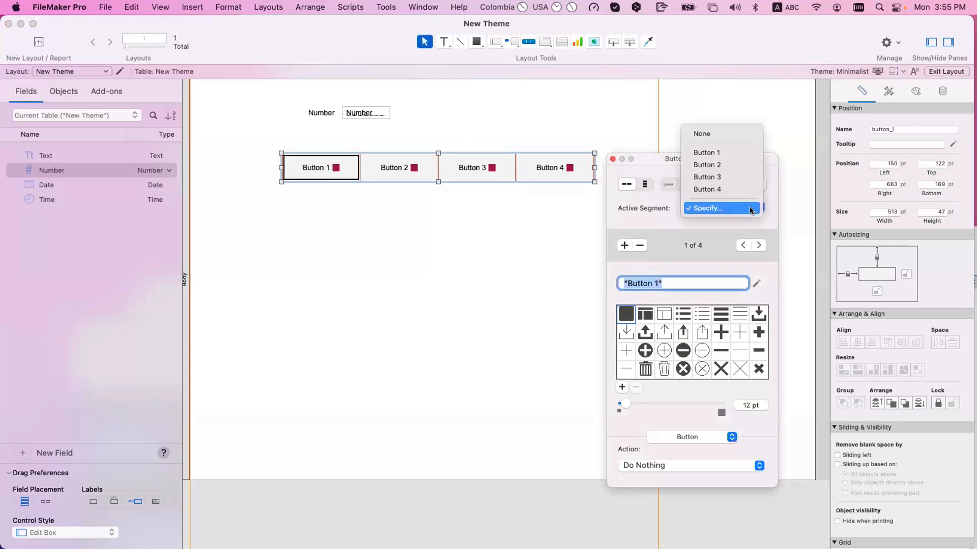
pyautogui.click(751, 208)
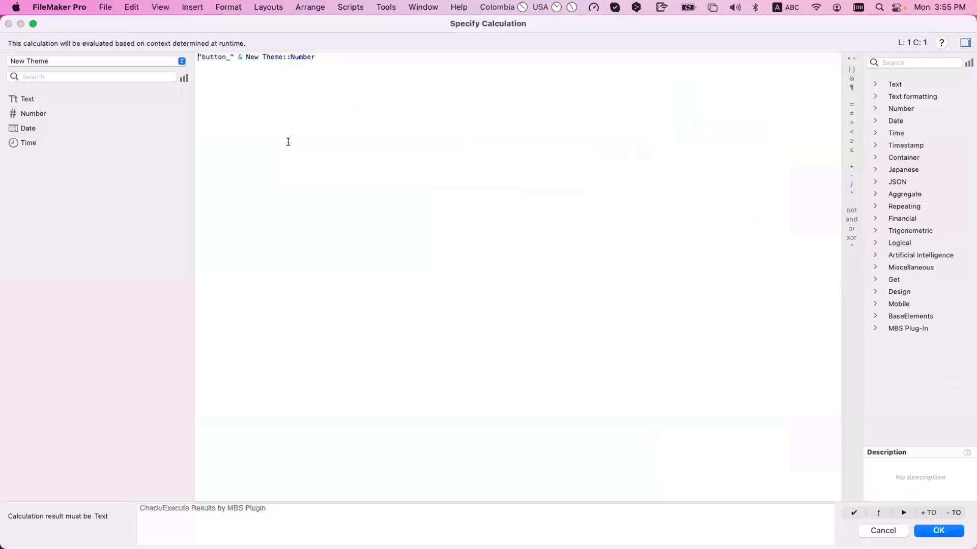
pyautogui.click(202, 67)
pyautogui.moveTo(196, 54); pyautogui.dragTo(363, 62)
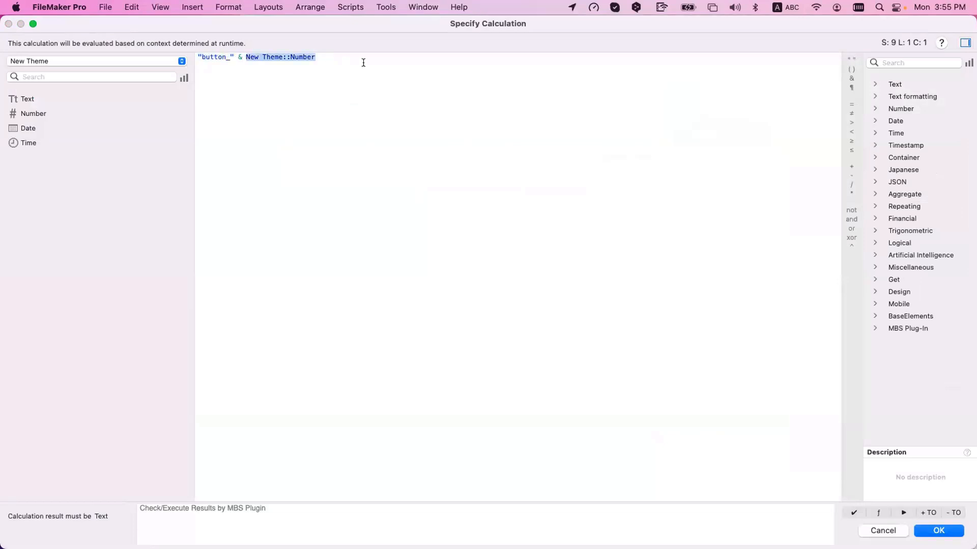
pyautogui.press('Escape')
pyautogui.click(526, 248)
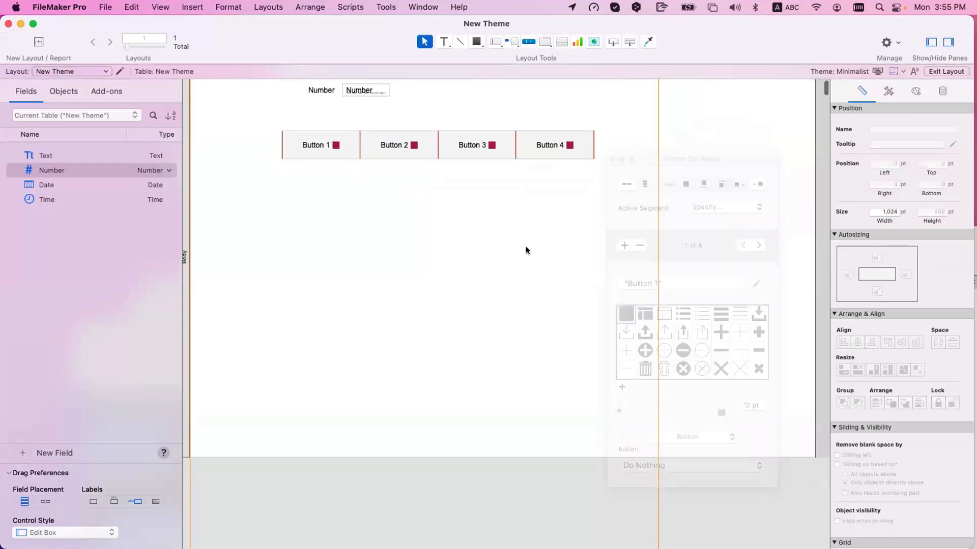
# Test the active segment in Browse mode by setting the record's Number field to 1 and to 3, committing each value
pyautogui.press('super+b')
pyautogui.click(295, 113)
pyautogui.write('1')
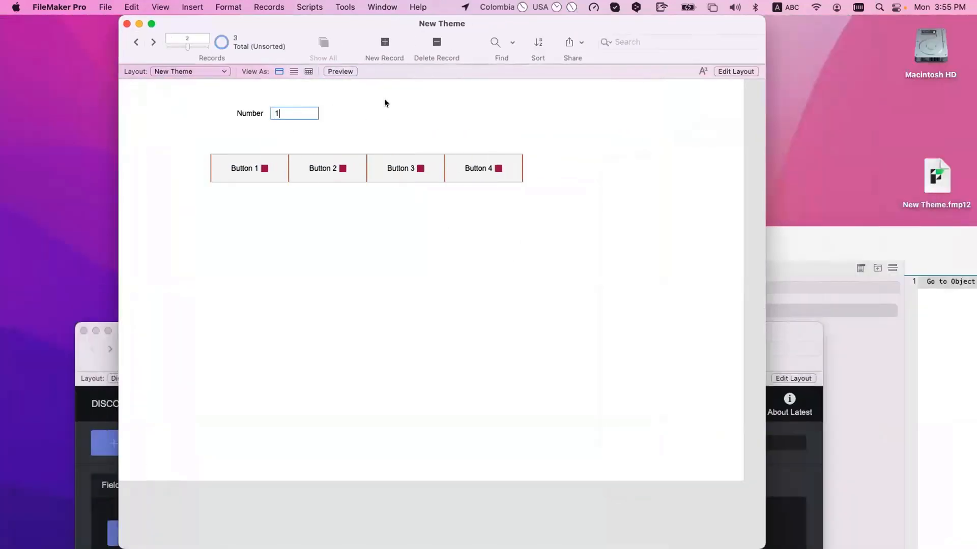
pyautogui.click(386, 100)
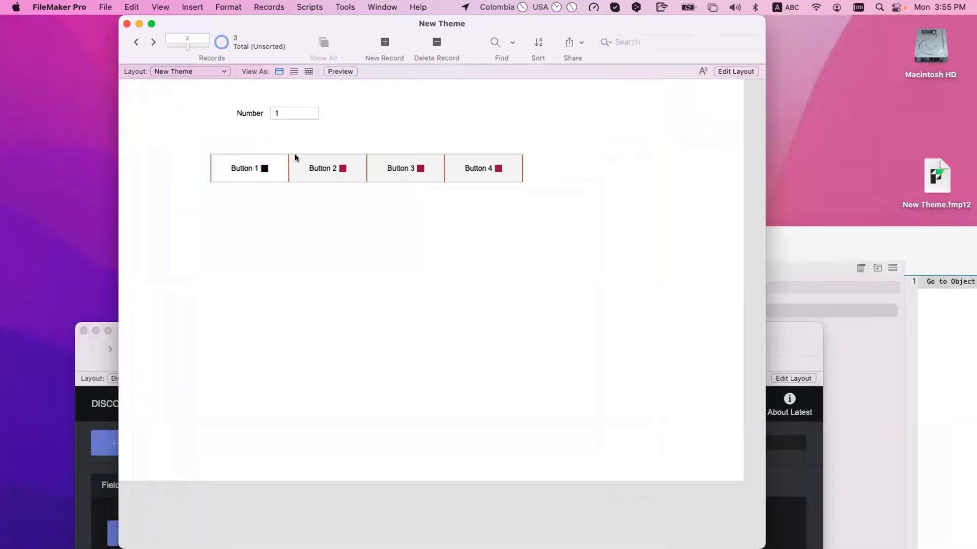
pyautogui.click(292, 111)
pyautogui.write('3')
pyautogui.click(407, 115)
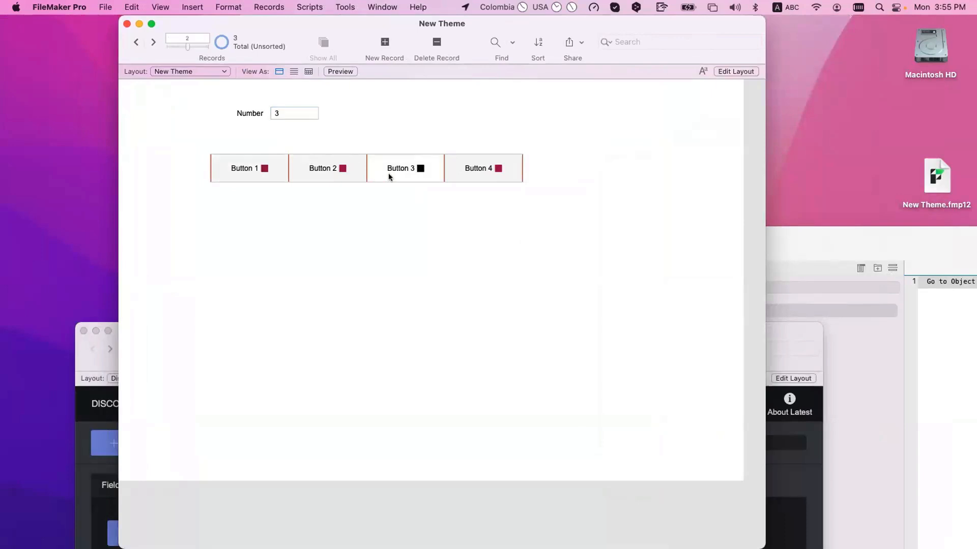
# Continue testing the button bar with the Number field set to 4 and then 2, committing each value
pyautogui.click(295, 112)
pyautogui.write('4')
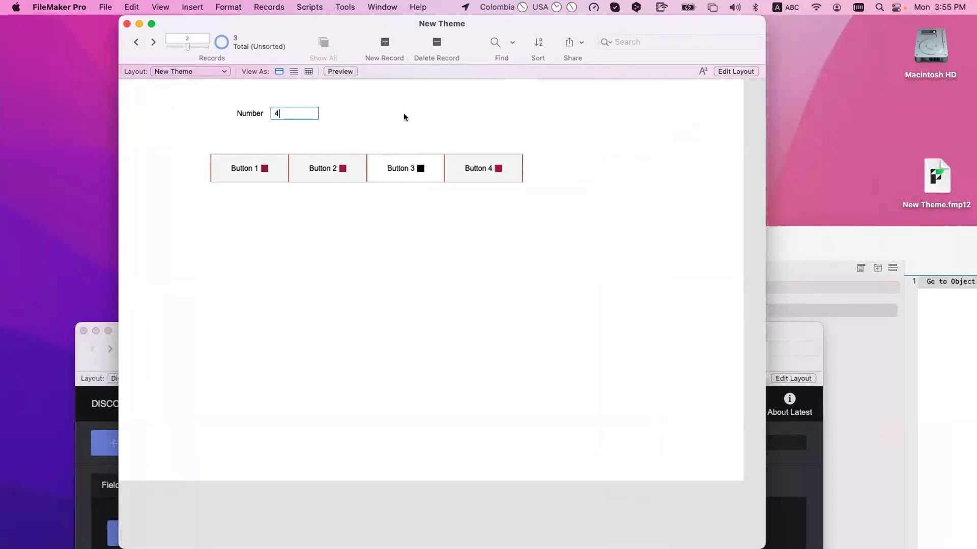
pyautogui.click(405, 113)
pyautogui.click(294, 113)
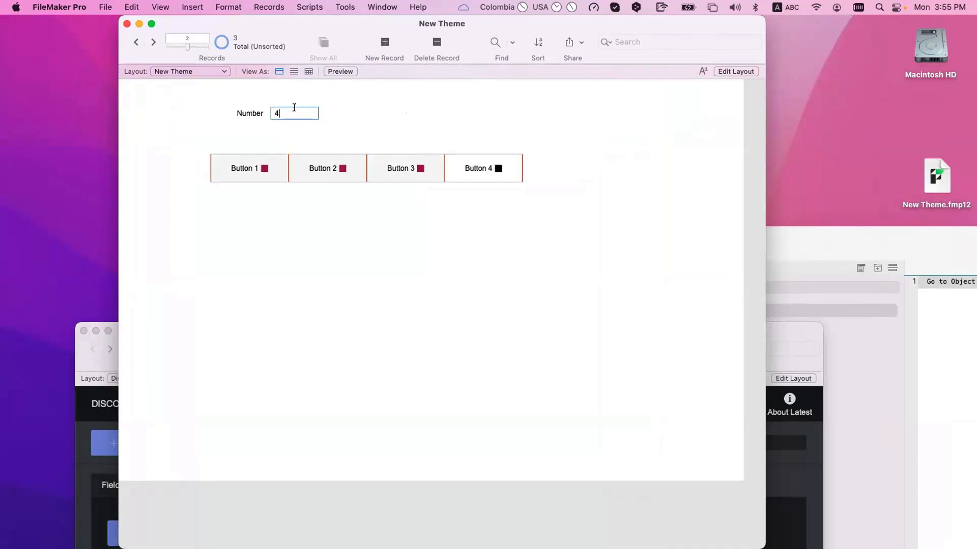
pyautogui.write('1')
pyautogui.press('BackSpace')
pyautogui.write('2')
pyautogui.click(366, 111)
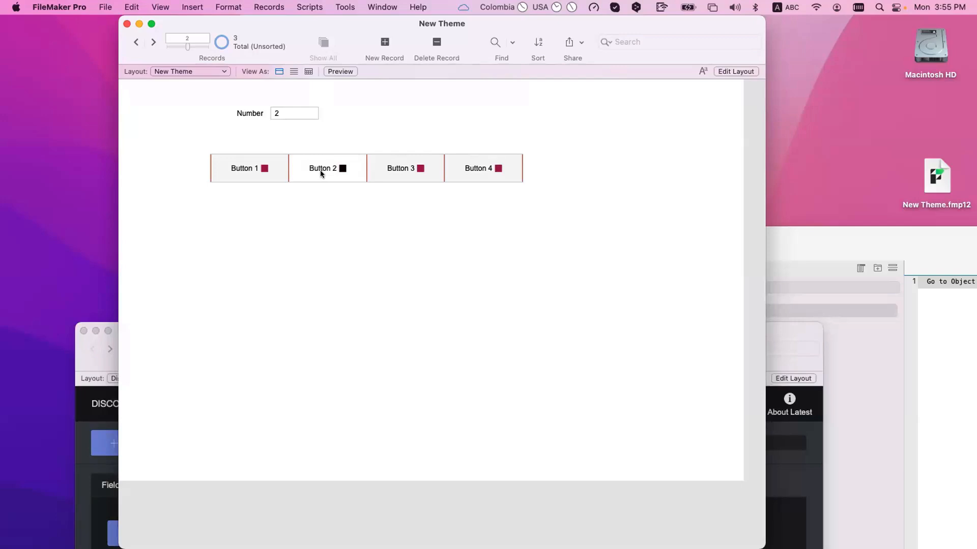
# Return to Layout mode and copy the button bar's whole active segment calculation, leaving it unchanged
pyautogui.press('super+l')
pyautogui.click(408, 175)
pyautogui.click(408, 175)
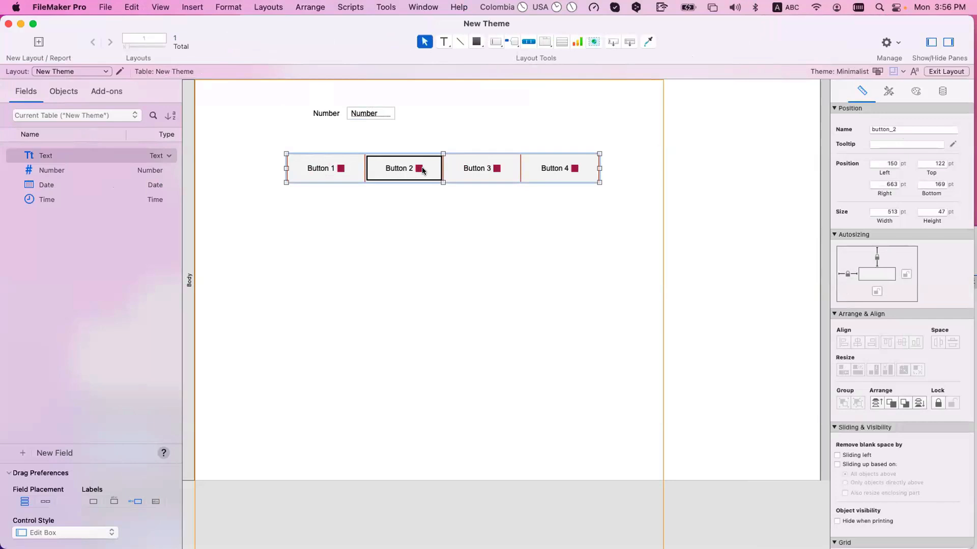
pyautogui.click(736, 209)
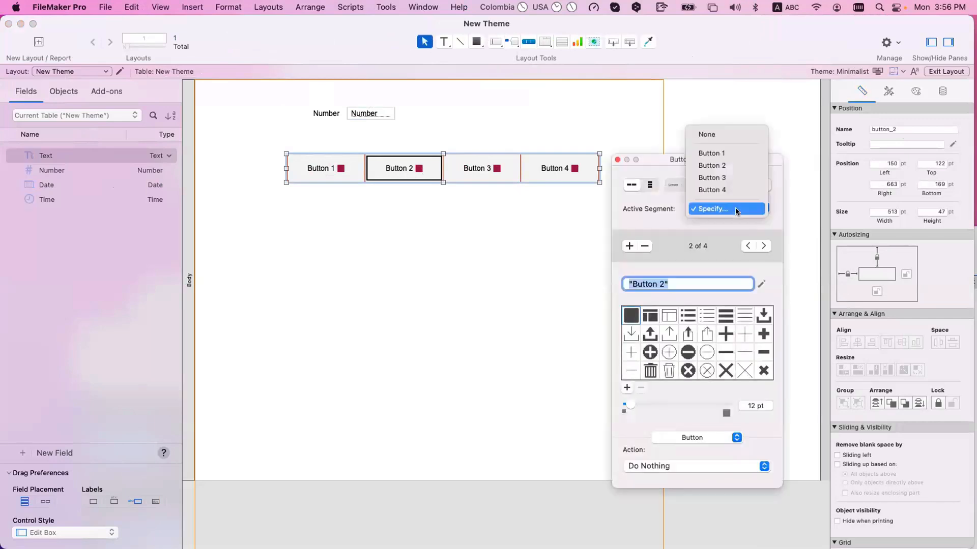
pyautogui.click(737, 210)
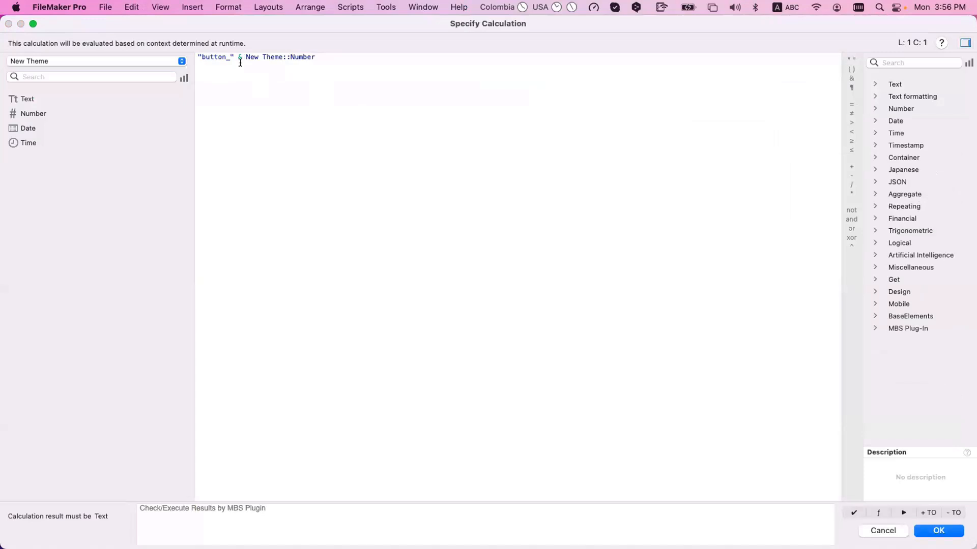
pyautogui.press('super+a')
pyautogui.press('super+c')
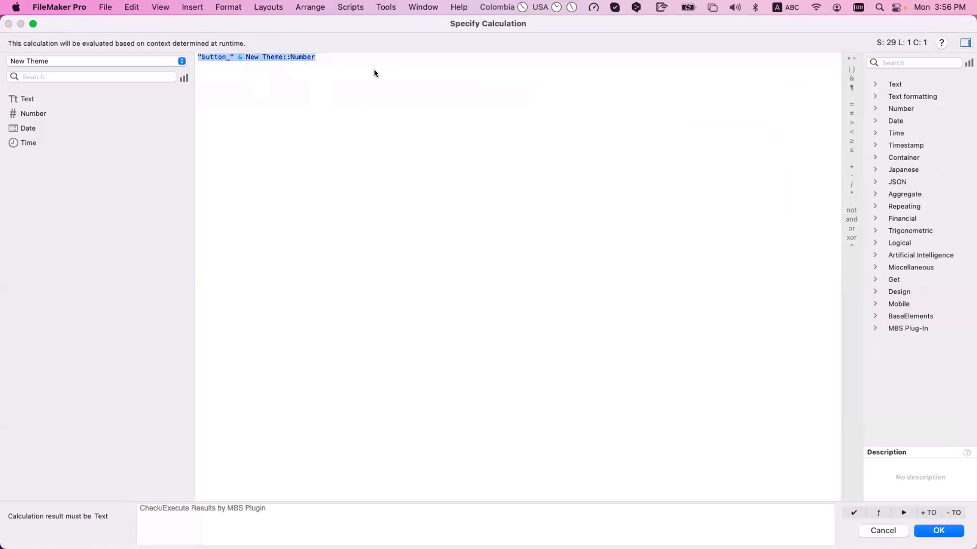
pyautogui.press('Escape')
pyautogui.click(379, 96)
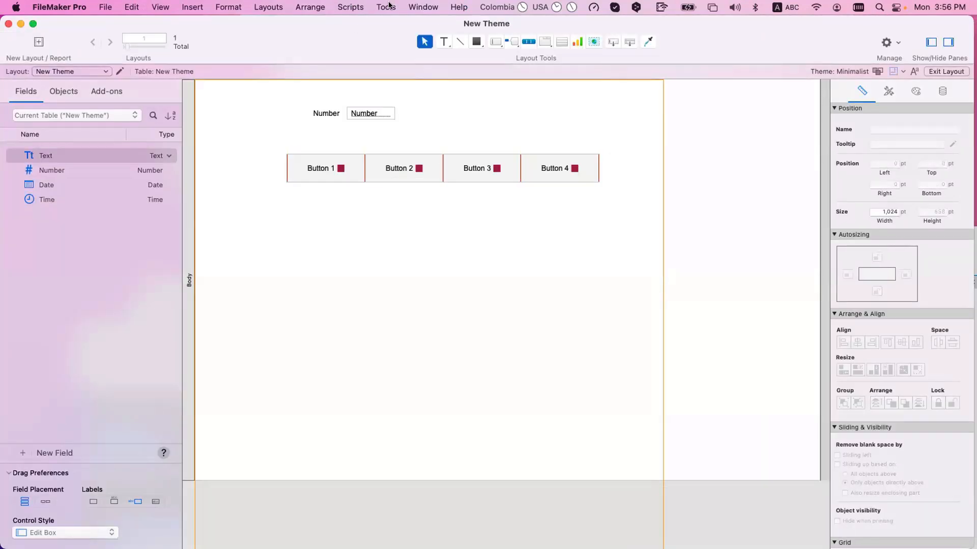
# Monitor the copied calculation "button_" & New Theme::Number as a watch expression in the Data Viewer, then move that window off the button bar
pyautogui.click(385, 7)
pyautogui.click(397, 51)
pyautogui.click(649, 93)
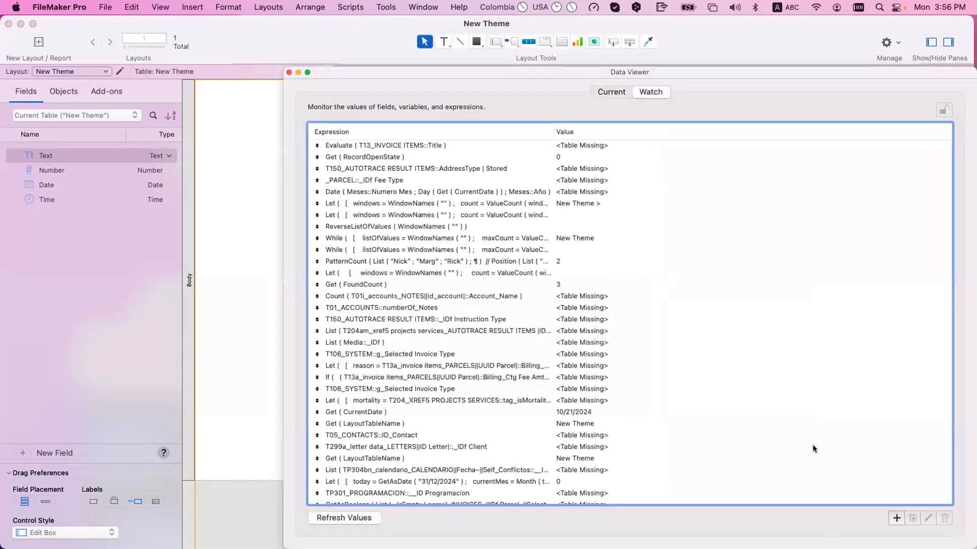
pyautogui.press('super+n')
pyautogui.press('super+v')
pyautogui.click(519, 308)
pyautogui.press('super+a')
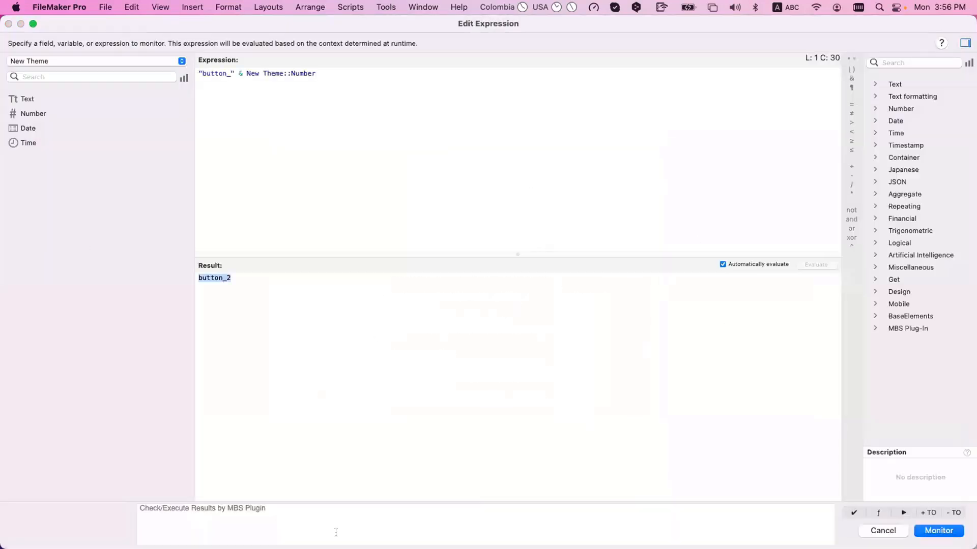
pyautogui.click(242, 276)
pyautogui.moveTo(243, 278); pyautogui.dragTo(177, 272)
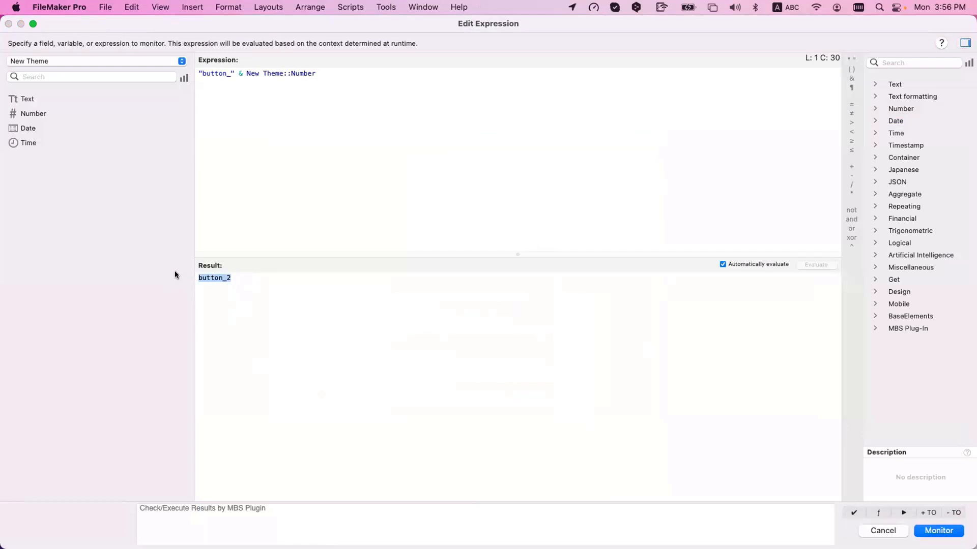
pyautogui.click(955, 532)
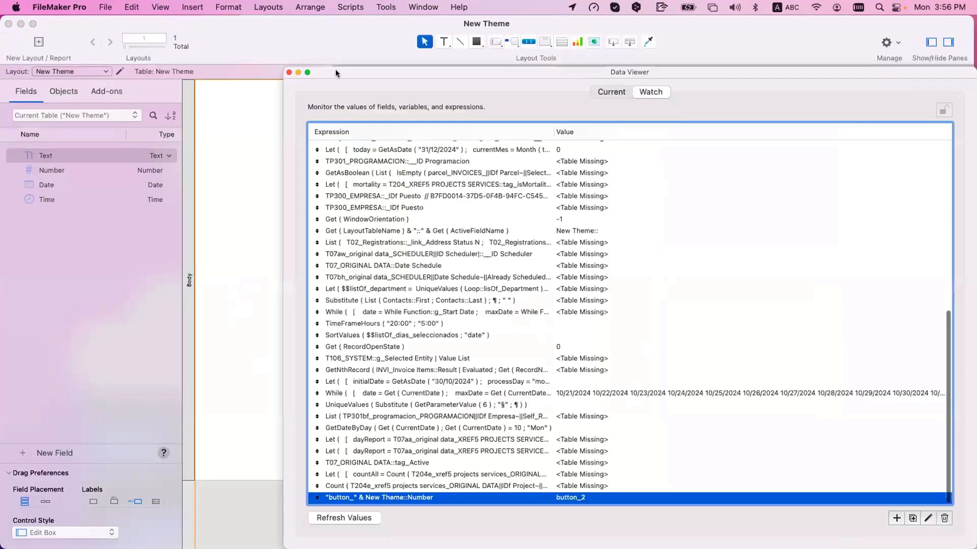
pyautogui.moveTo(336, 73); pyautogui.dragTo(546, 73)
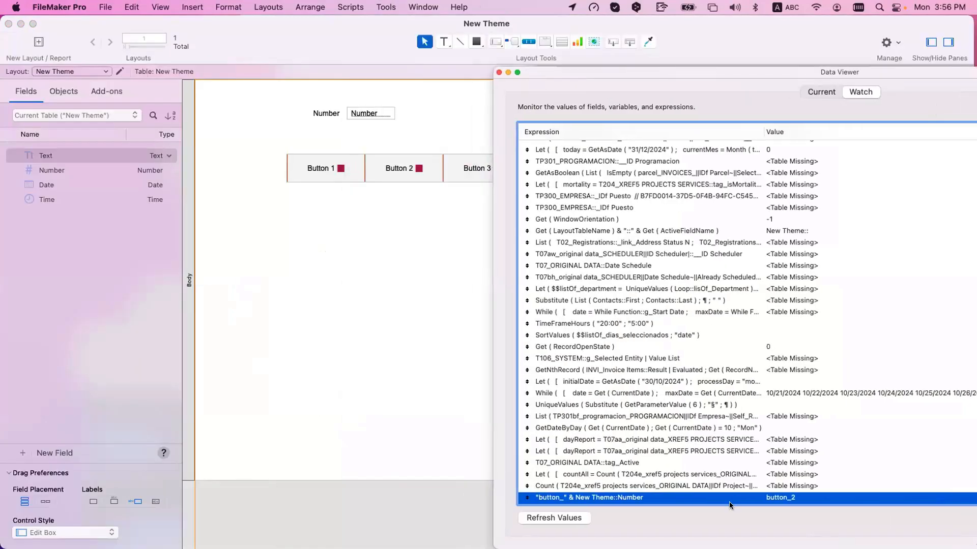
pyautogui.click(389, 115)
pyautogui.press('super+v')
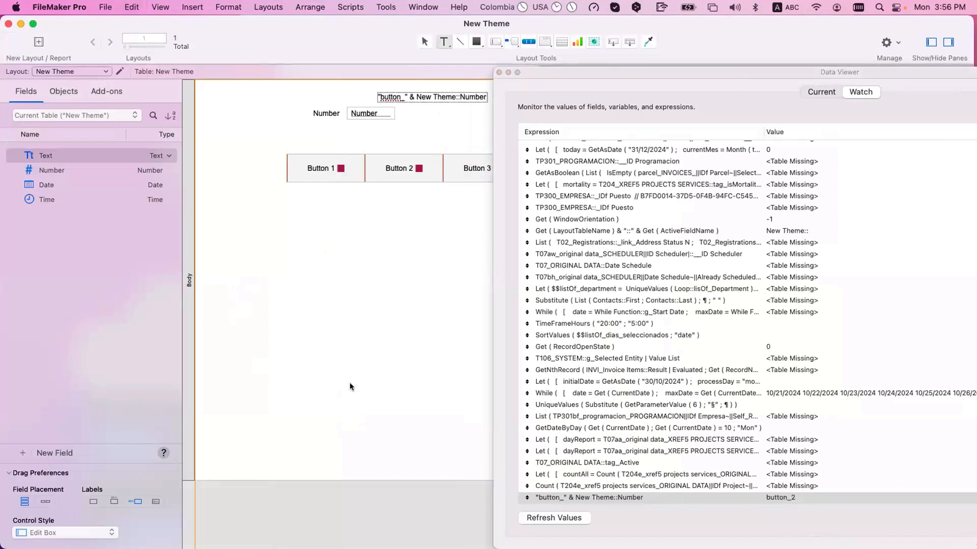
pyautogui.press('super+z')
pyautogui.press('super+v')
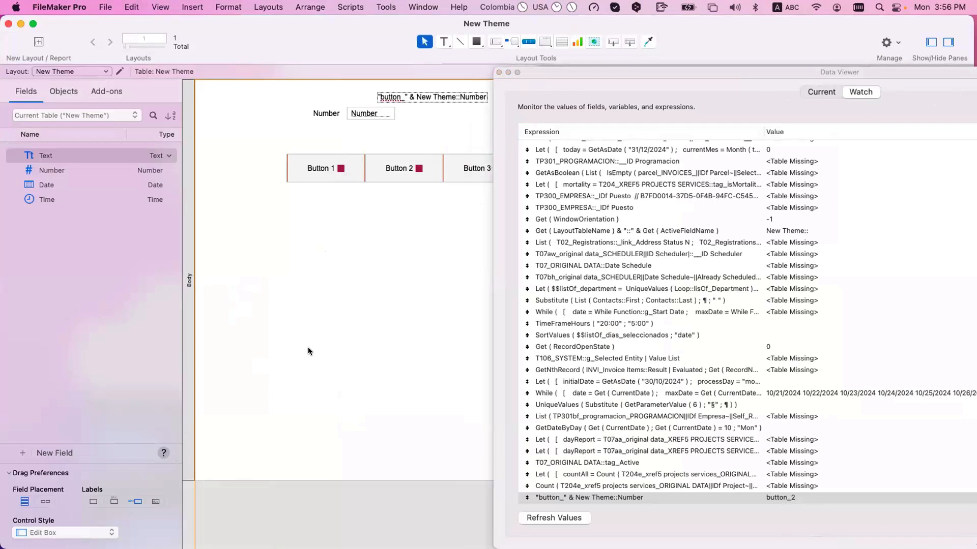
pyautogui.press('super+z')
# Test the watched expression in Browse mode by setting the Number field to 1, 2 and 3, committing each value
pyautogui.press('super+b')
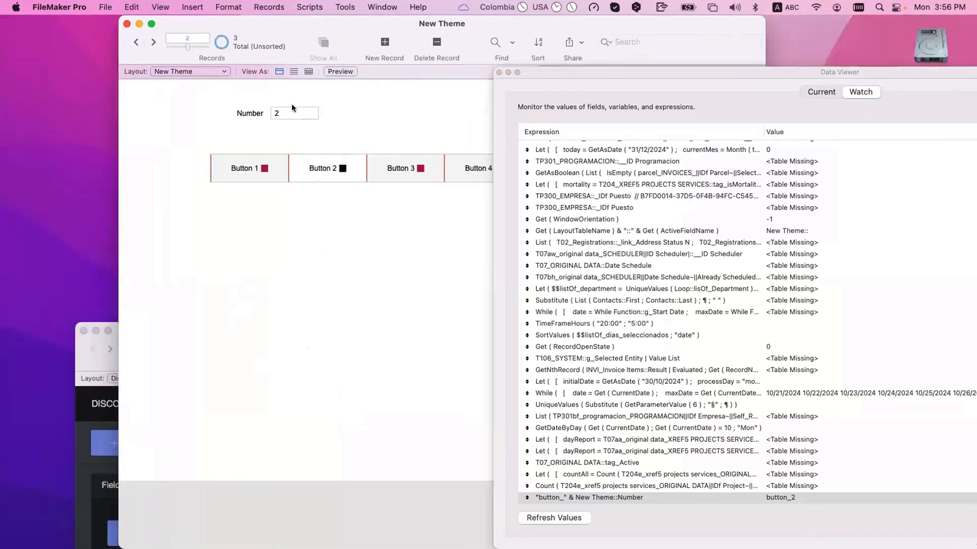
pyautogui.click(289, 110)
pyautogui.write('1')
pyautogui.click(340, 96)
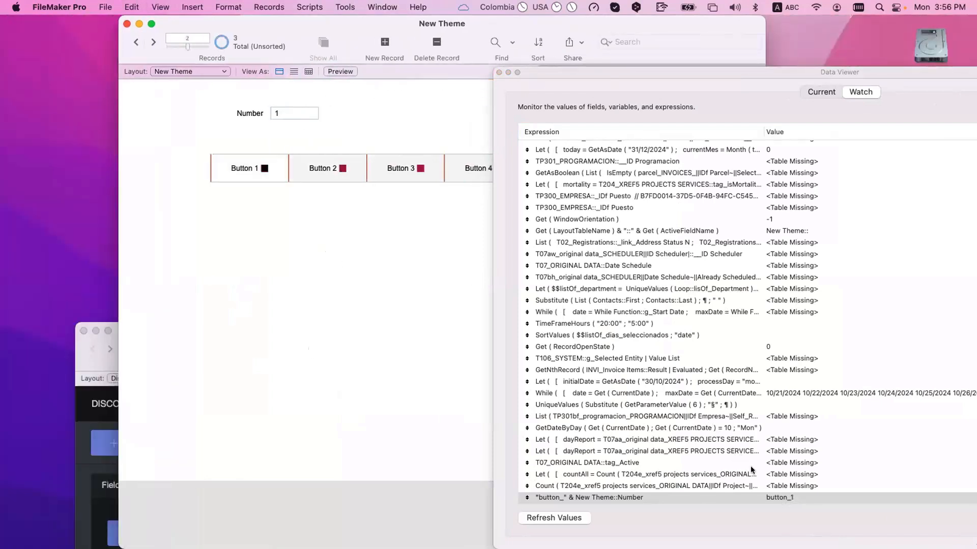
pyautogui.click(280, 113)
pyautogui.write('2')
pyautogui.click(349, 112)
pyautogui.click(296, 112)
pyautogui.write('3')
pyautogui.click(331, 112)
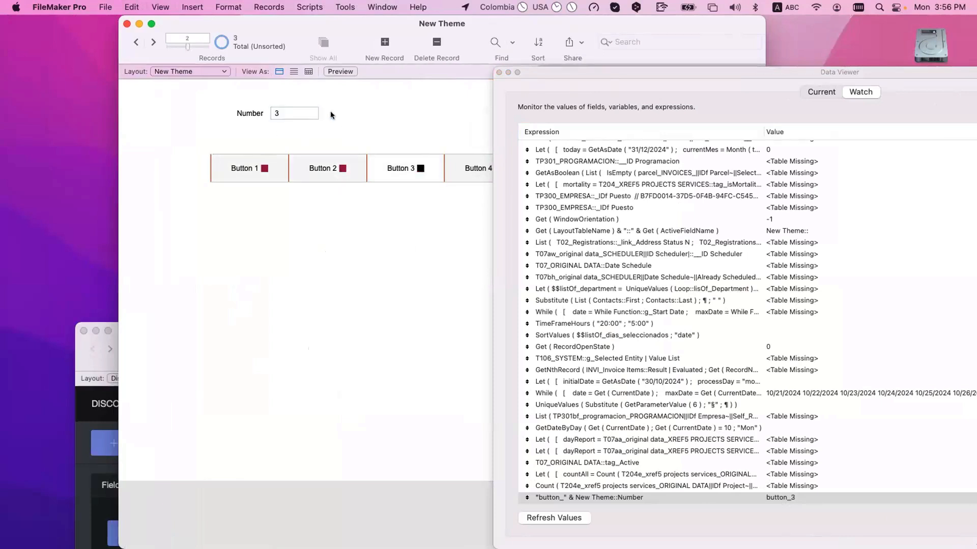
# Return to Layout mode, move the Data Viewer out of the way and open the button bar's active segment calculation
pyautogui.press('super+l')
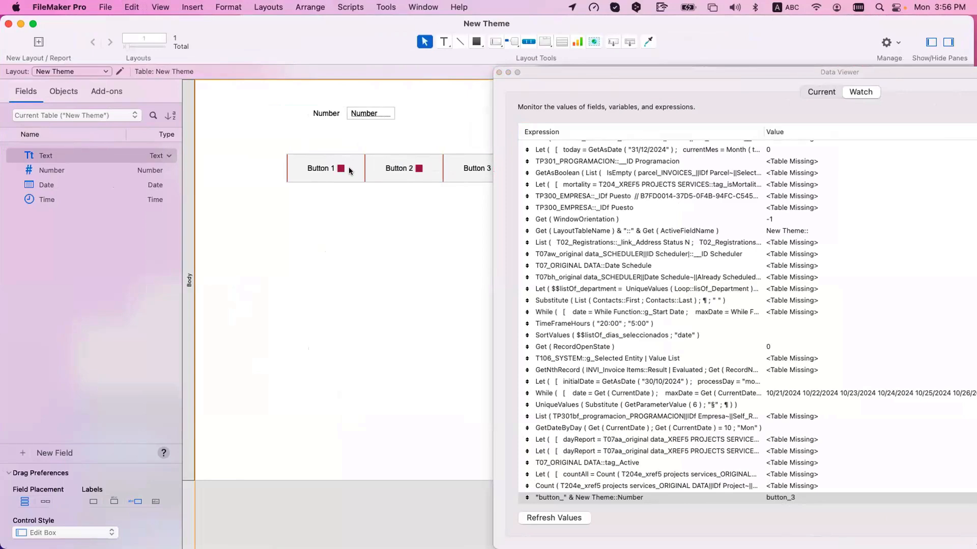
pyautogui.doubleClick(349, 168)
pyautogui.moveTo(568, 71); pyautogui.dragTo(769, 334)
pyautogui.click(722, 211)
pyautogui.click(722, 211)
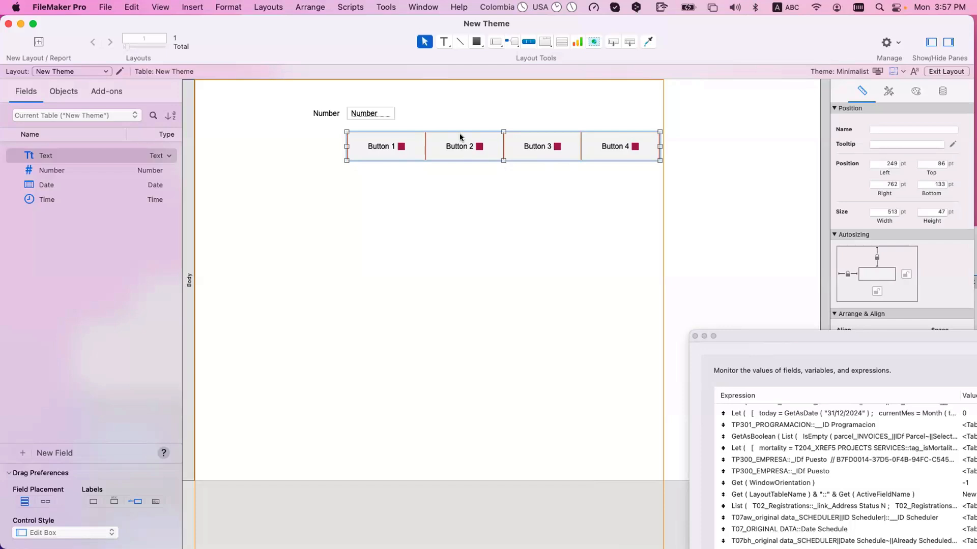
# Review the button bar's active segment calculation from Button 2's setup without changing it
pyautogui.press('super+shift+d')
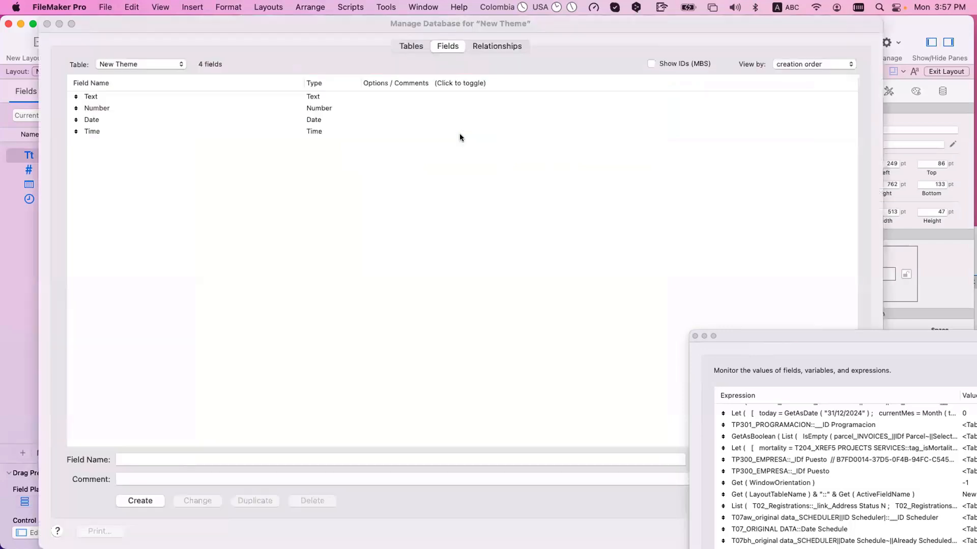
pyautogui.press('Escape')
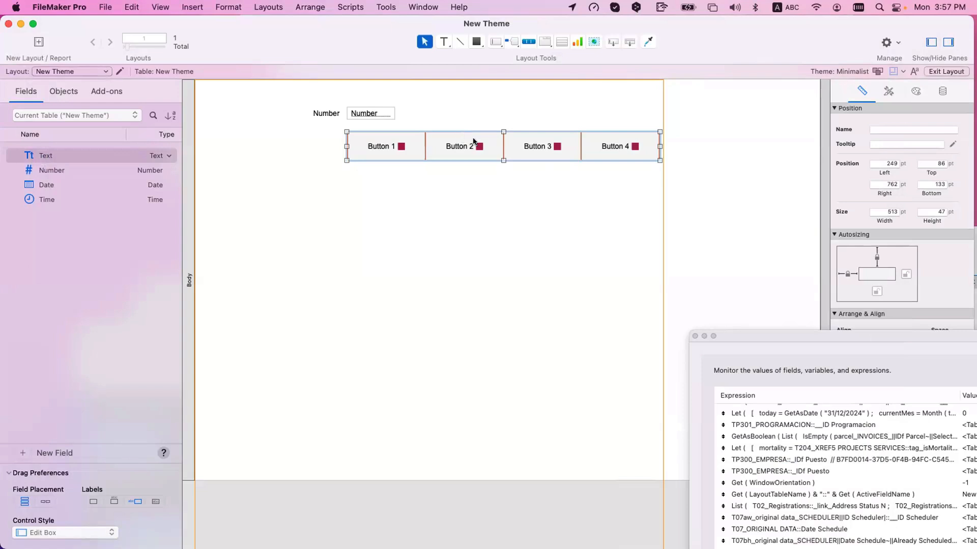
pyautogui.doubleClick(479, 145)
pyautogui.click(784, 186)
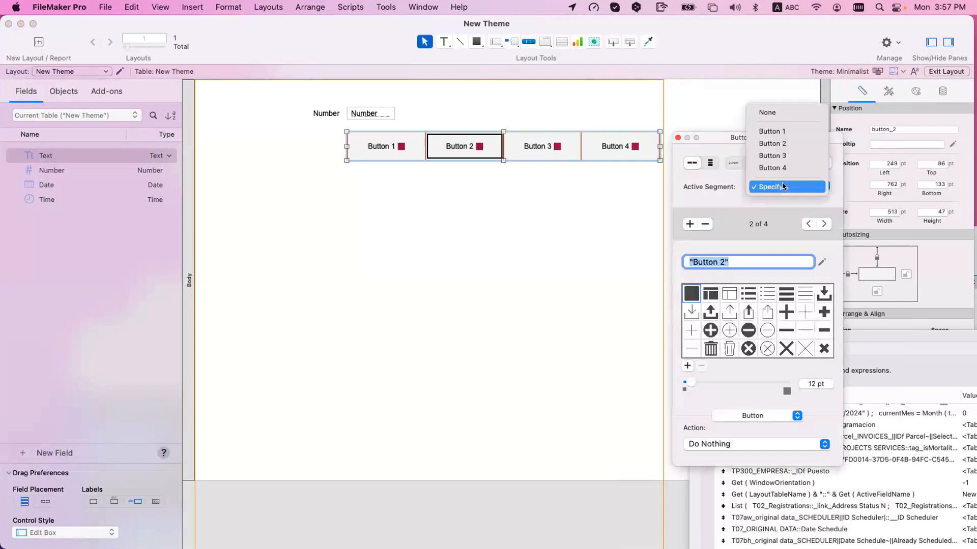
pyautogui.click(783, 186)
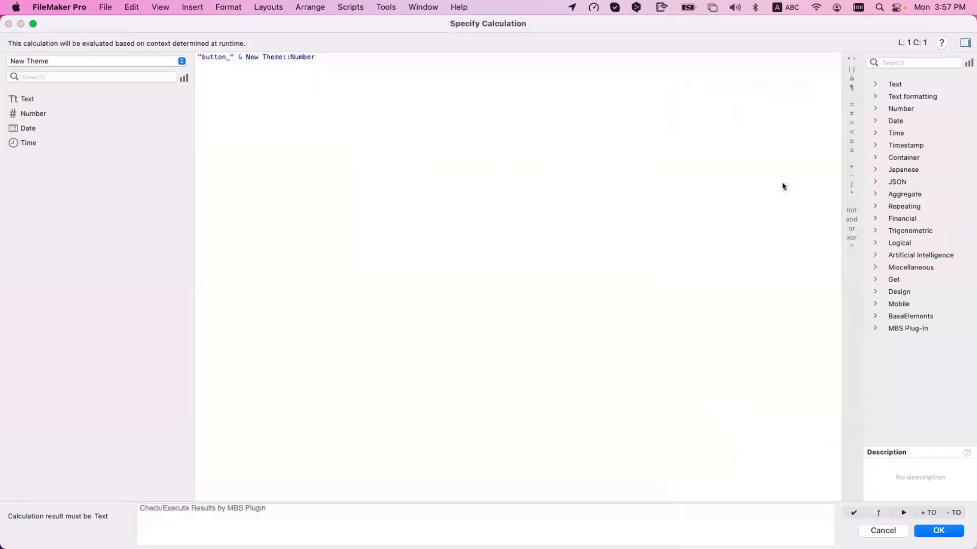
pyautogui.click(509, 241)
pyautogui.press('super+a')
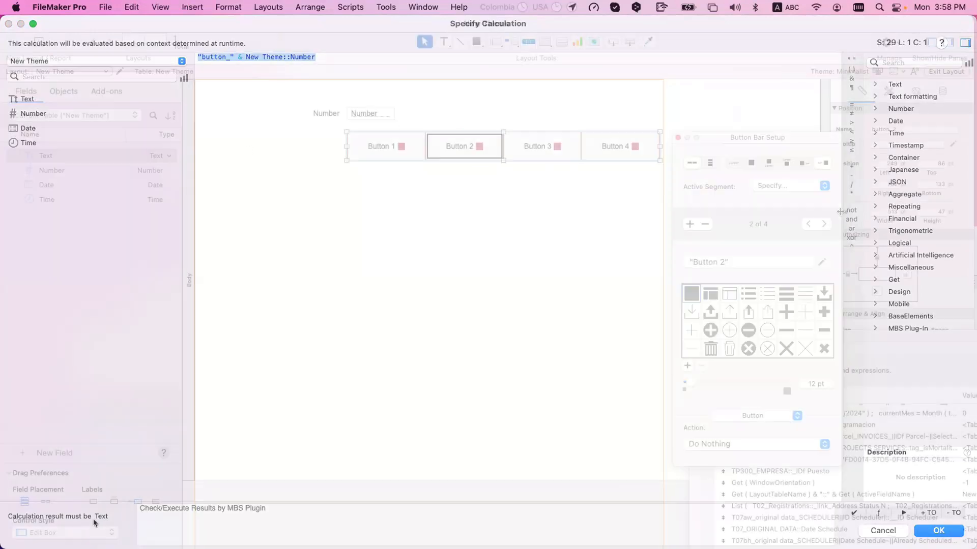
pyautogui.click(818, 192)
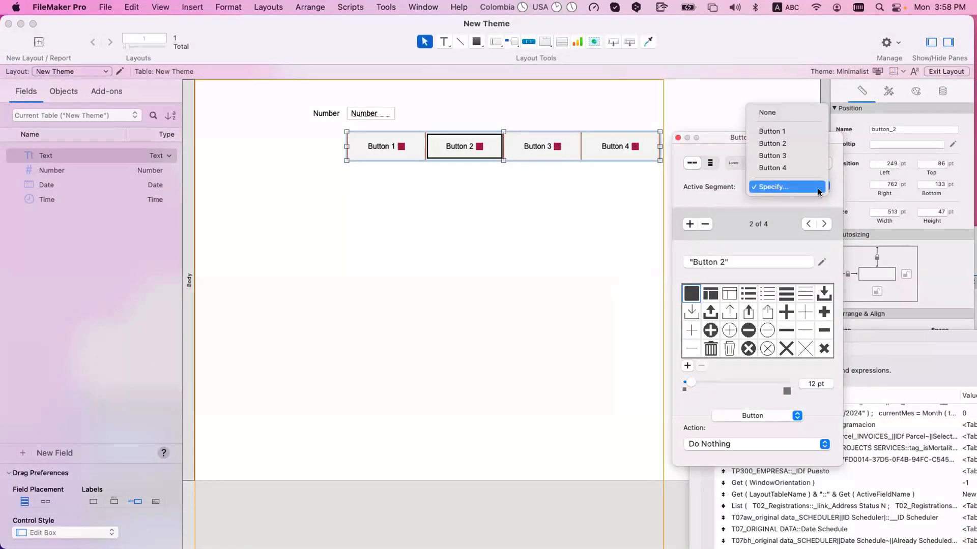
pyautogui.click(818, 192)
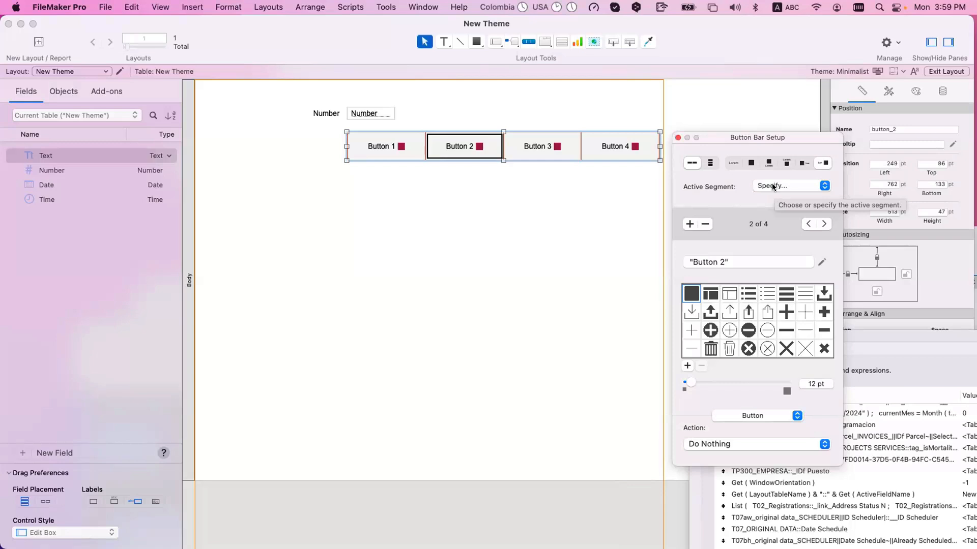
# In the active segment calculation, replace the field after "button_" & with an If function testing IsEmpty ( New Theme::Number )
pyautogui.click(773, 187)
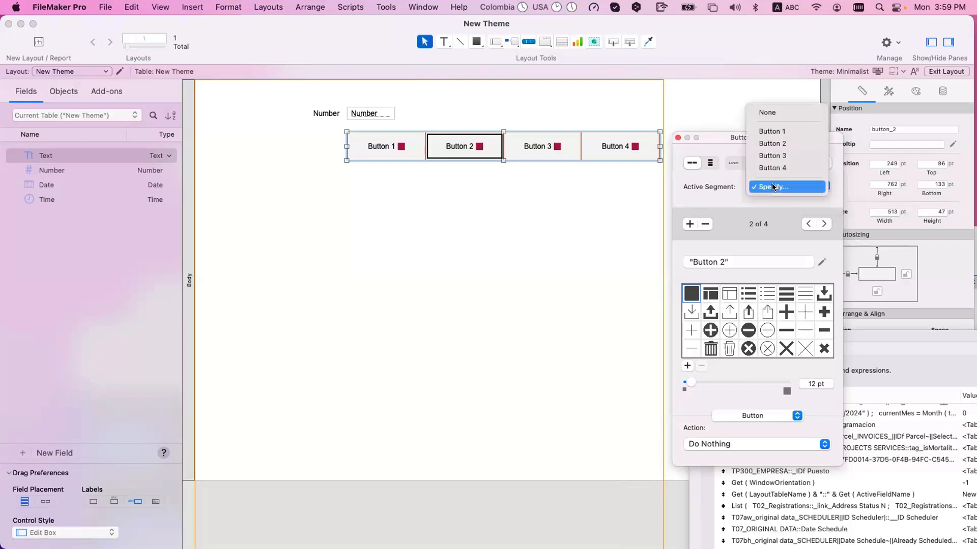
pyautogui.click(773, 187)
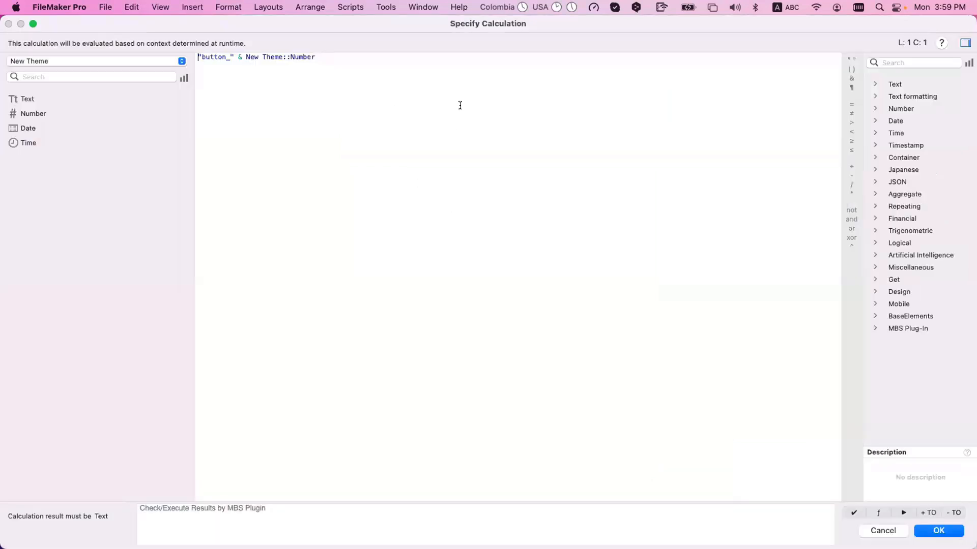
pyautogui.moveTo(198, 56); pyautogui.dragTo(315, 57)
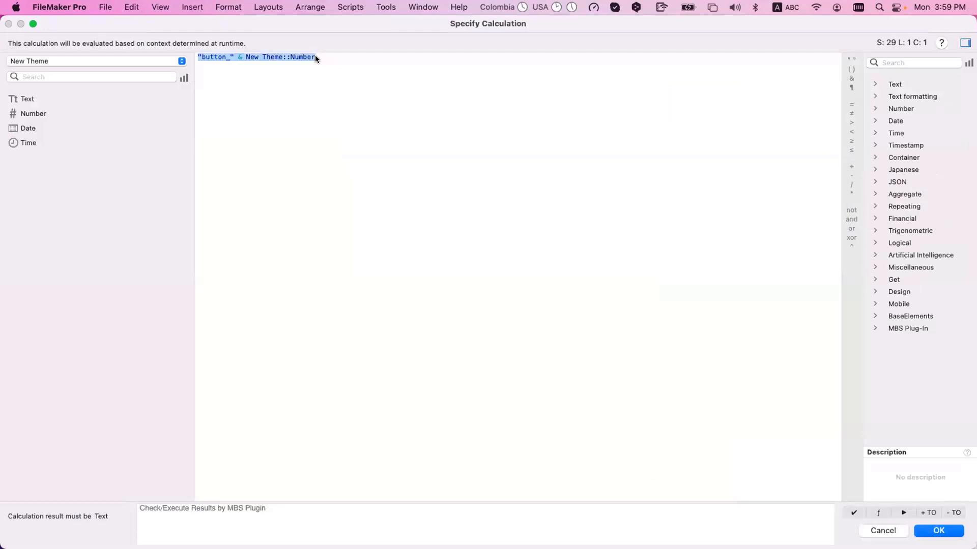
pyautogui.click(277, 99)
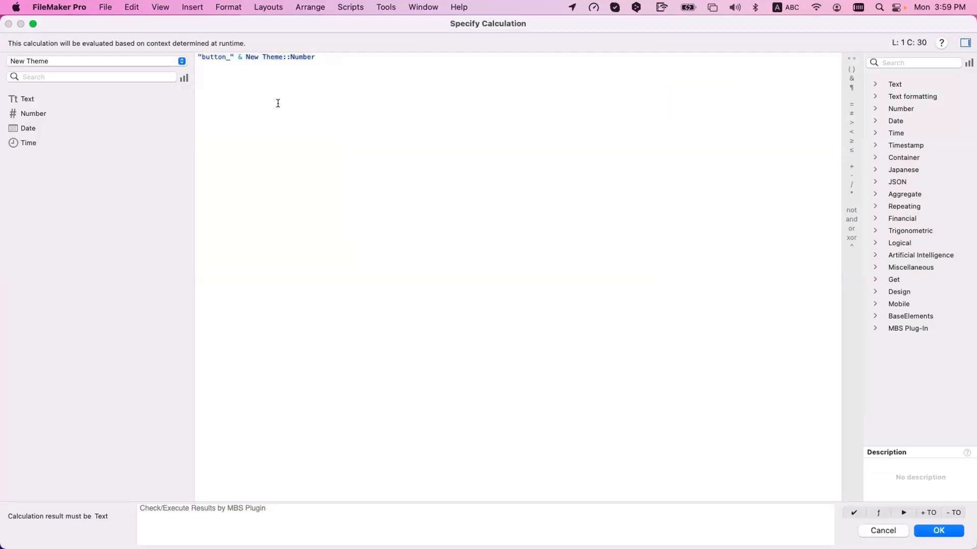
pyautogui.doubleClick(250, 60)
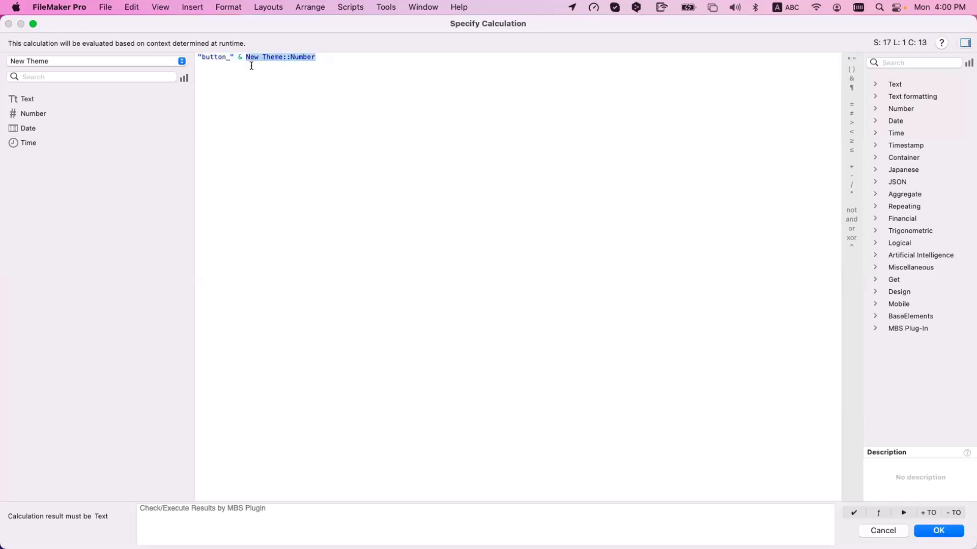
pyautogui.write('If')
pyautogui.press('Return')
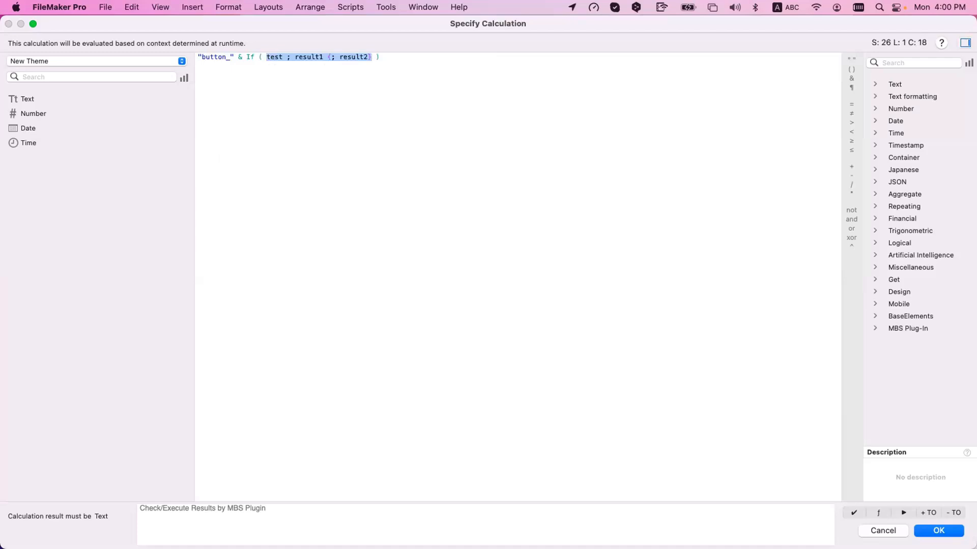
pyautogui.write('isem')
pyautogui.press('Return')
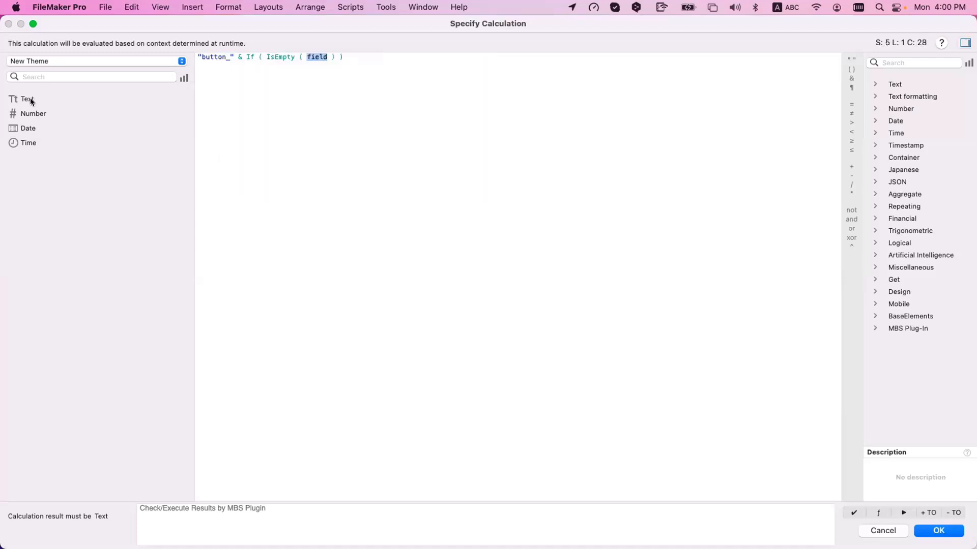
pyautogui.doubleClick(33, 114)
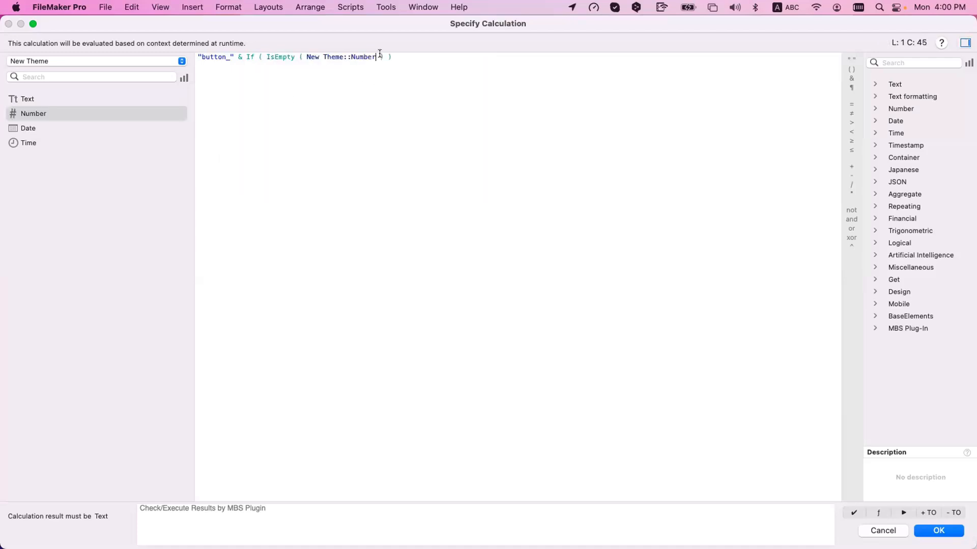
# Complete the If function with the results 1 and New Theme::Number, save the calculation and close the button bar setup
pyautogui.press('Right')
pyautogui.press('Right')
pyautogui.write('; ')
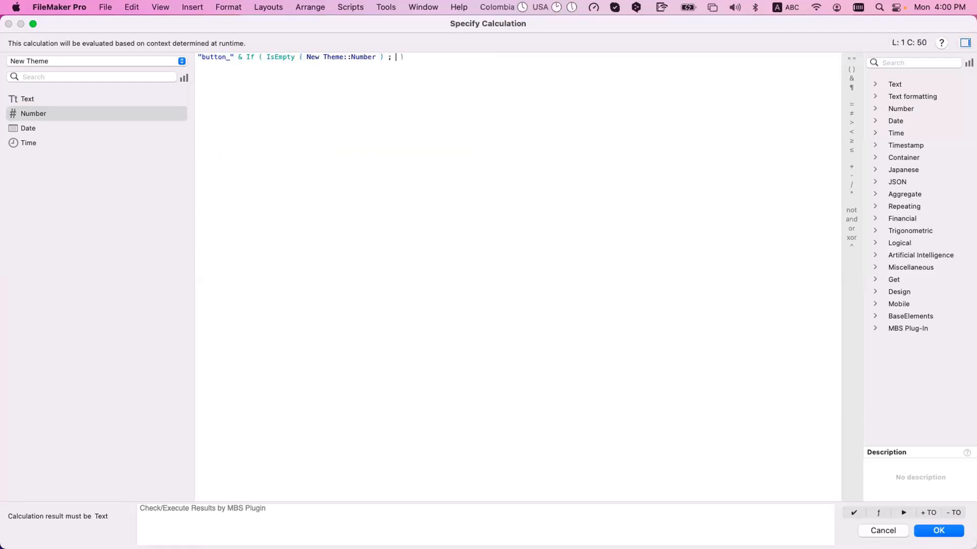
pyautogui.write(':1')
pyautogui.press('BackSpace')
pyautogui.press('BackSpace')
pyautogui.write('1 ;')
pyautogui.write('New Theme::Number')
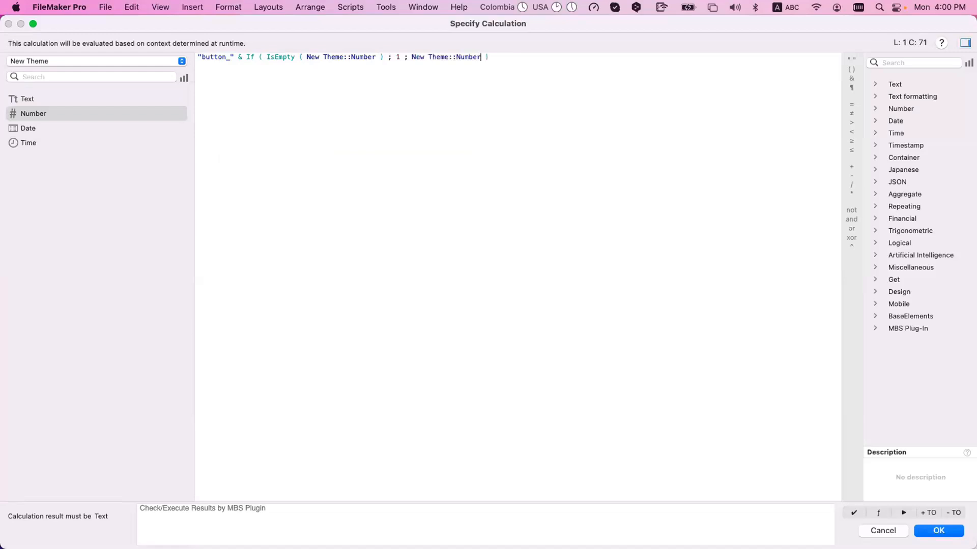
pyautogui.press('Return')
pyautogui.click(463, 284)
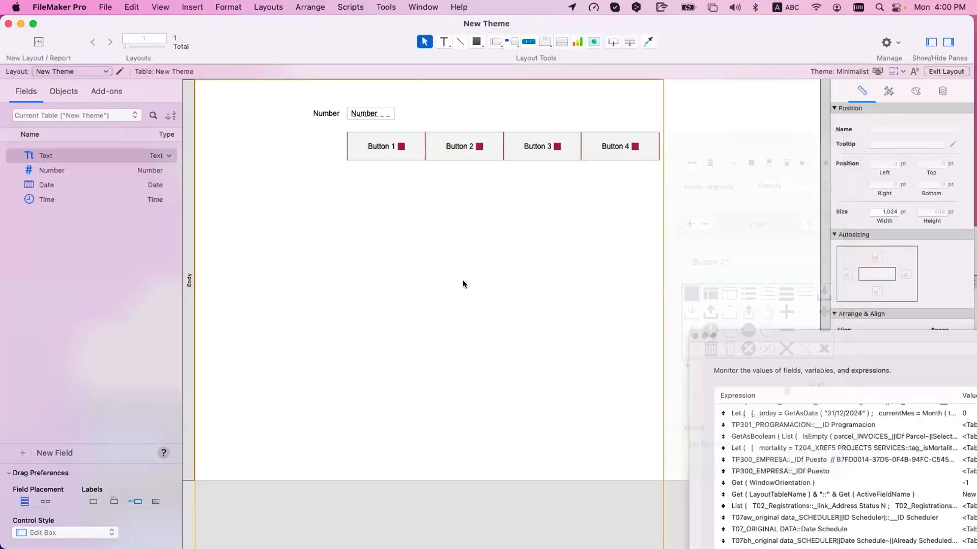
# Switch to Browse mode and test the empty case by clearing the Number field and committing
pyautogui.press('super+b')
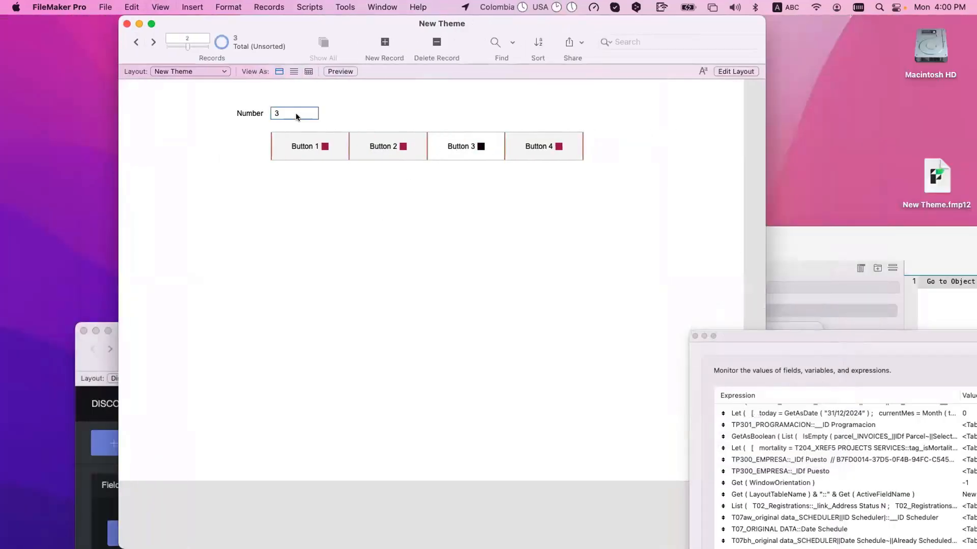
pyautogui.click(296, 115)
pyautogui.press('BackSpace')
pyautogui.click(307, 163)
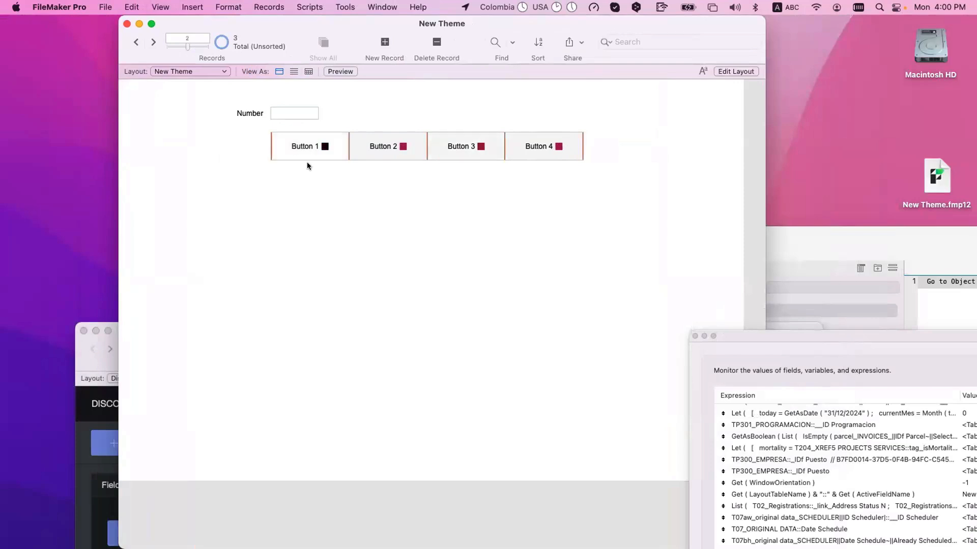
# Test the button bar by setting the Number field to 1 and 2, then clearing it again
pyautogui.click(292, 112)
pyautogui.write('1')
pyautogui.click(295, 111)
pyautogui.press('BackSpace')
pyautogui.write('2')
pyautogui.click(330, 108)
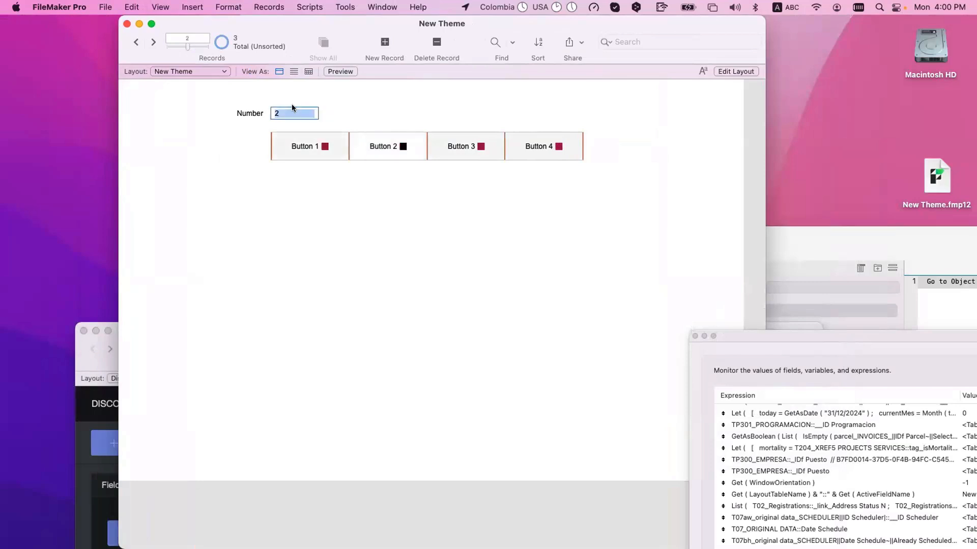
pyautogui.press('BackSpace')
pyautogui.click(468, 389)
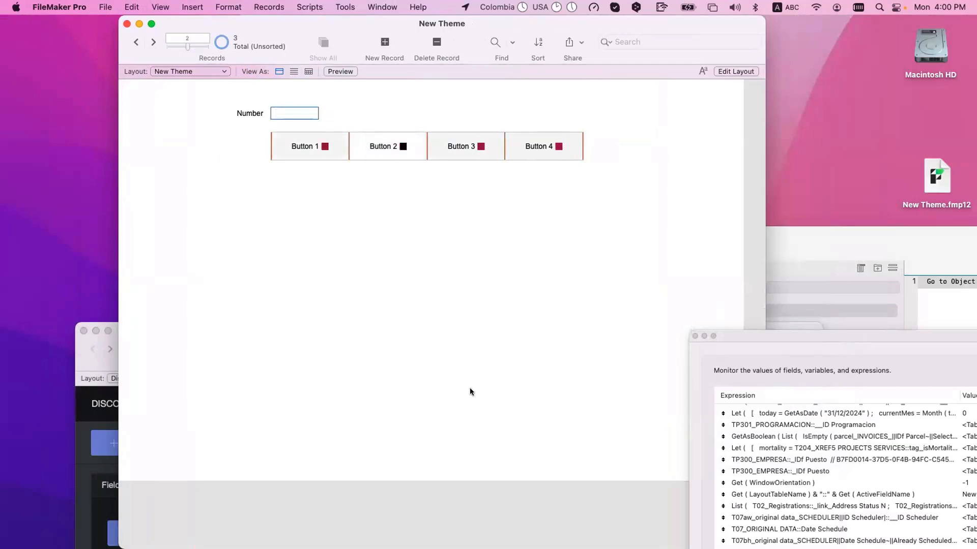
# Return to Layout mode and review the button bar's active segment If calculation, closing it without changes
pyautogui.press('super+l')
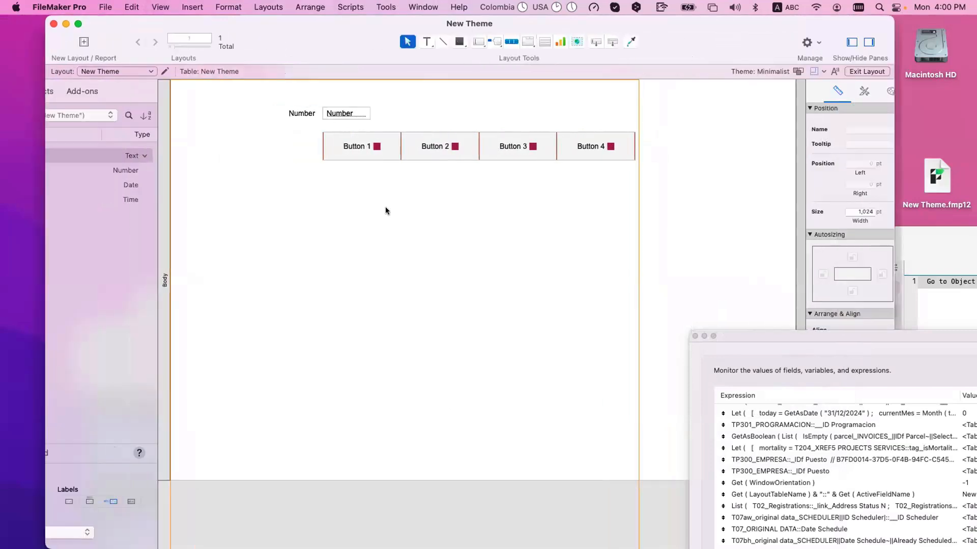
pyautogui.doubleClick(372, 132)
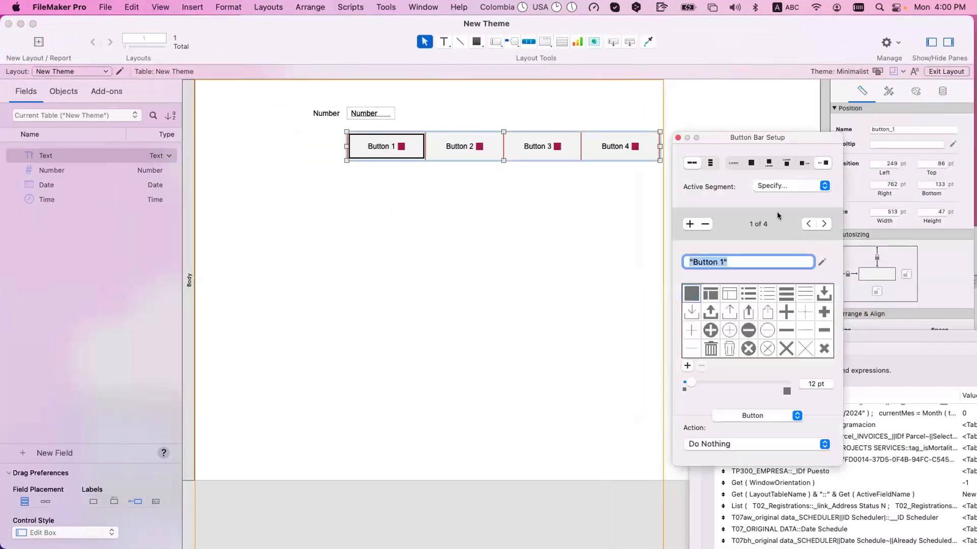
pyautogui.click(799, 189)
pyautogui.click(799, 189)
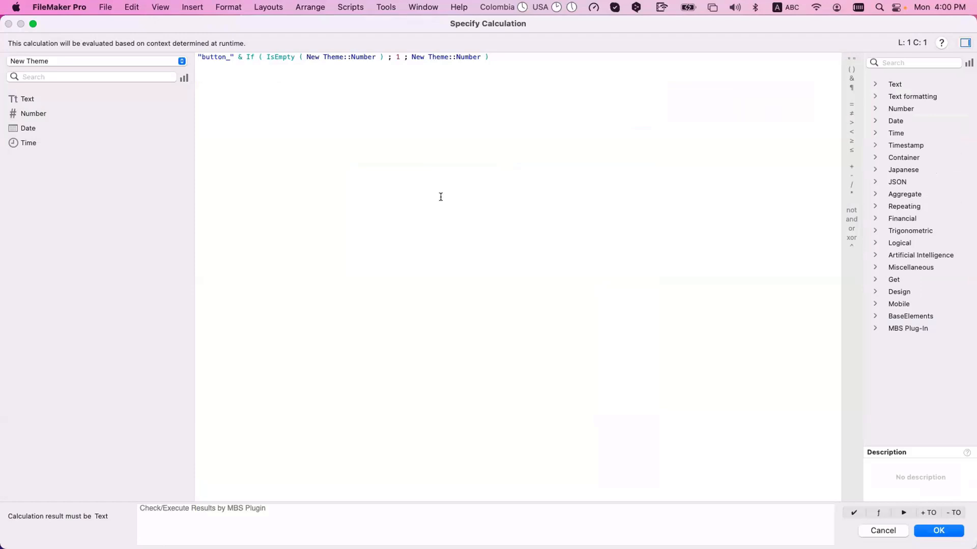
pyautogui.press('Escape')
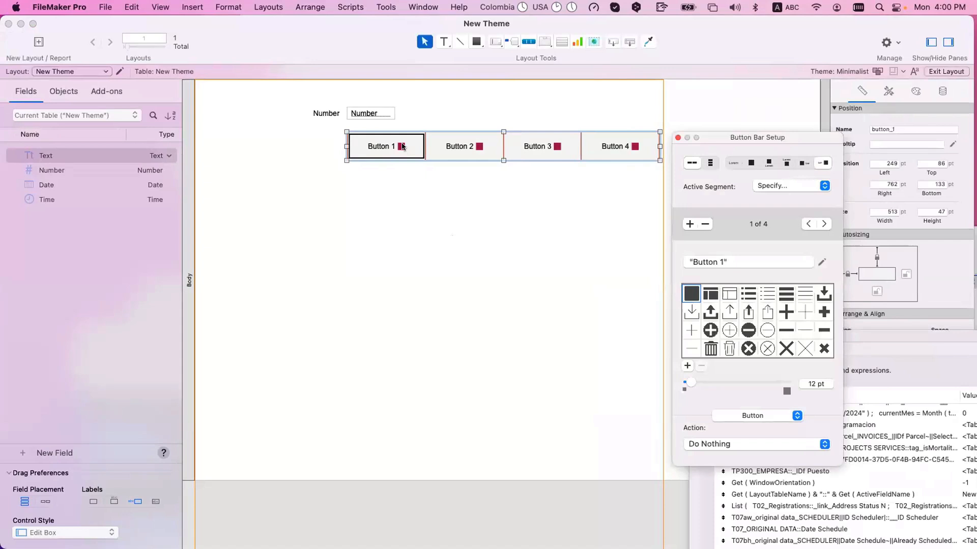
# Inspect the object name of each of the four button bar segments by selecting them in turn
pyautogui.click(497, 142)
pyautogui.click(571, 144)
pyautogui.click(635, 146)
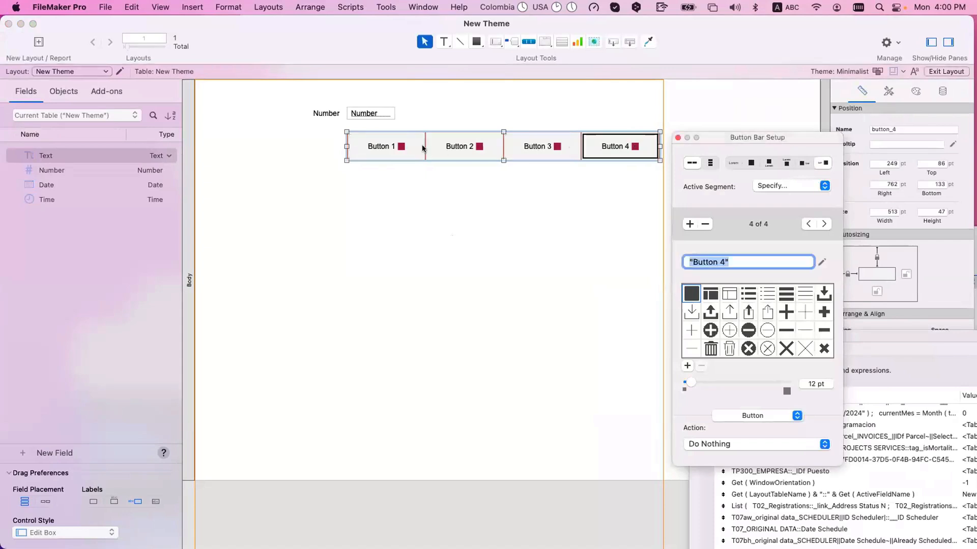
pyautogui.click(409, 150)
pyautogui.click(558, 151)
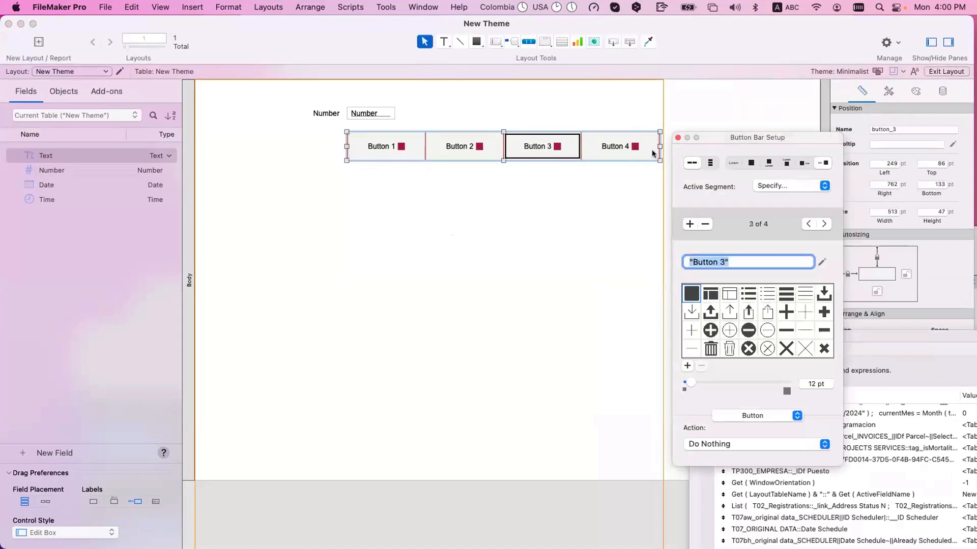
pyautogui.click(653, 153)
pyautogui.click(385, 150)
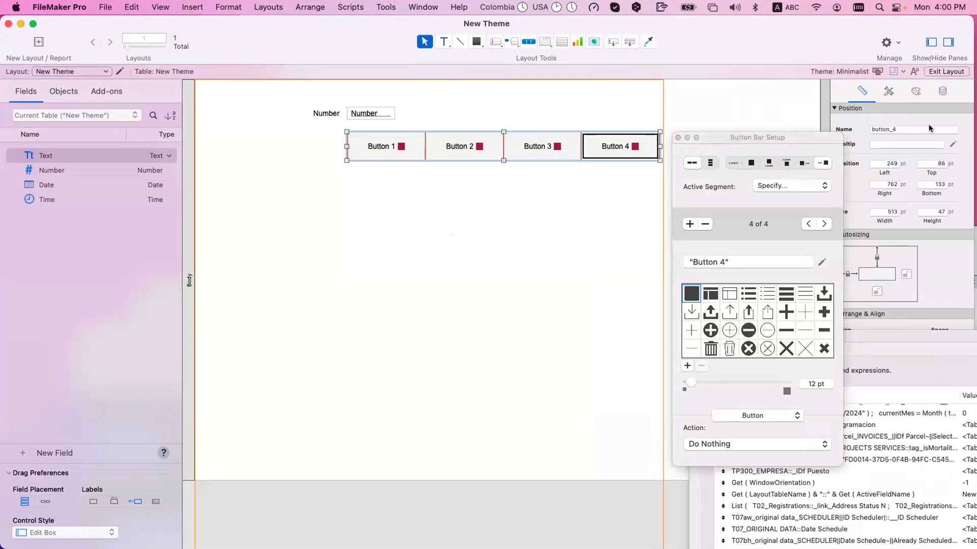
pyautogui.click(482, 148)
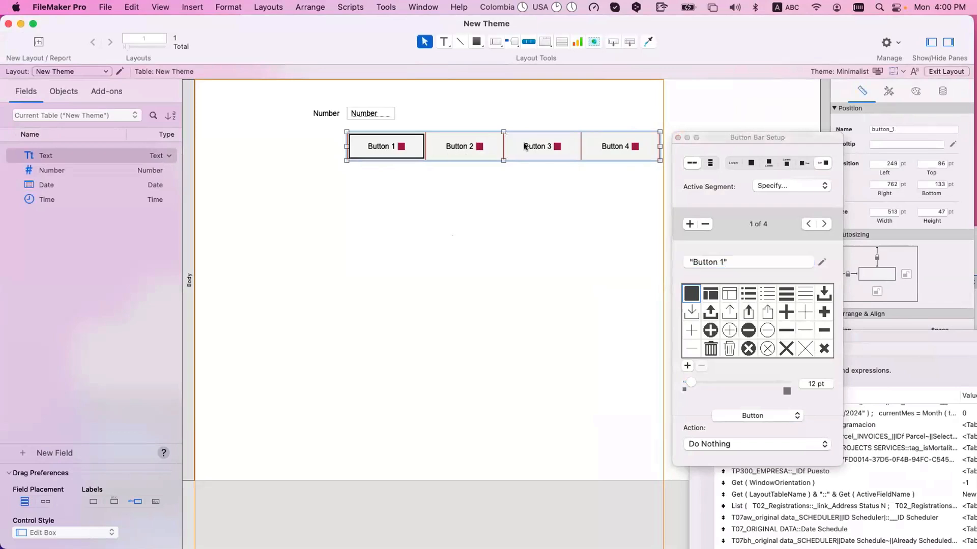
pyautogui.click(583, 149)
pyautogui.click(588, 148)
# Move the whole button bar on the layout to about 200 pt left and 91 pt top
pyautogui.moveTo(577, 155); pyautogui.dragTo(560, 167)
pyautogui.click(520, 222)
pyautogui.moveTo(392, 160); pyautogui.dragTo(381, 152)
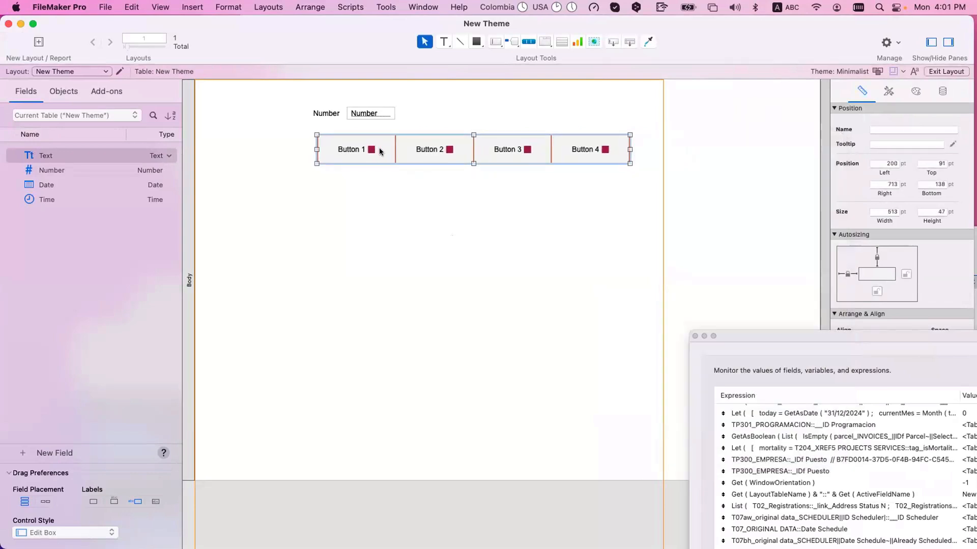